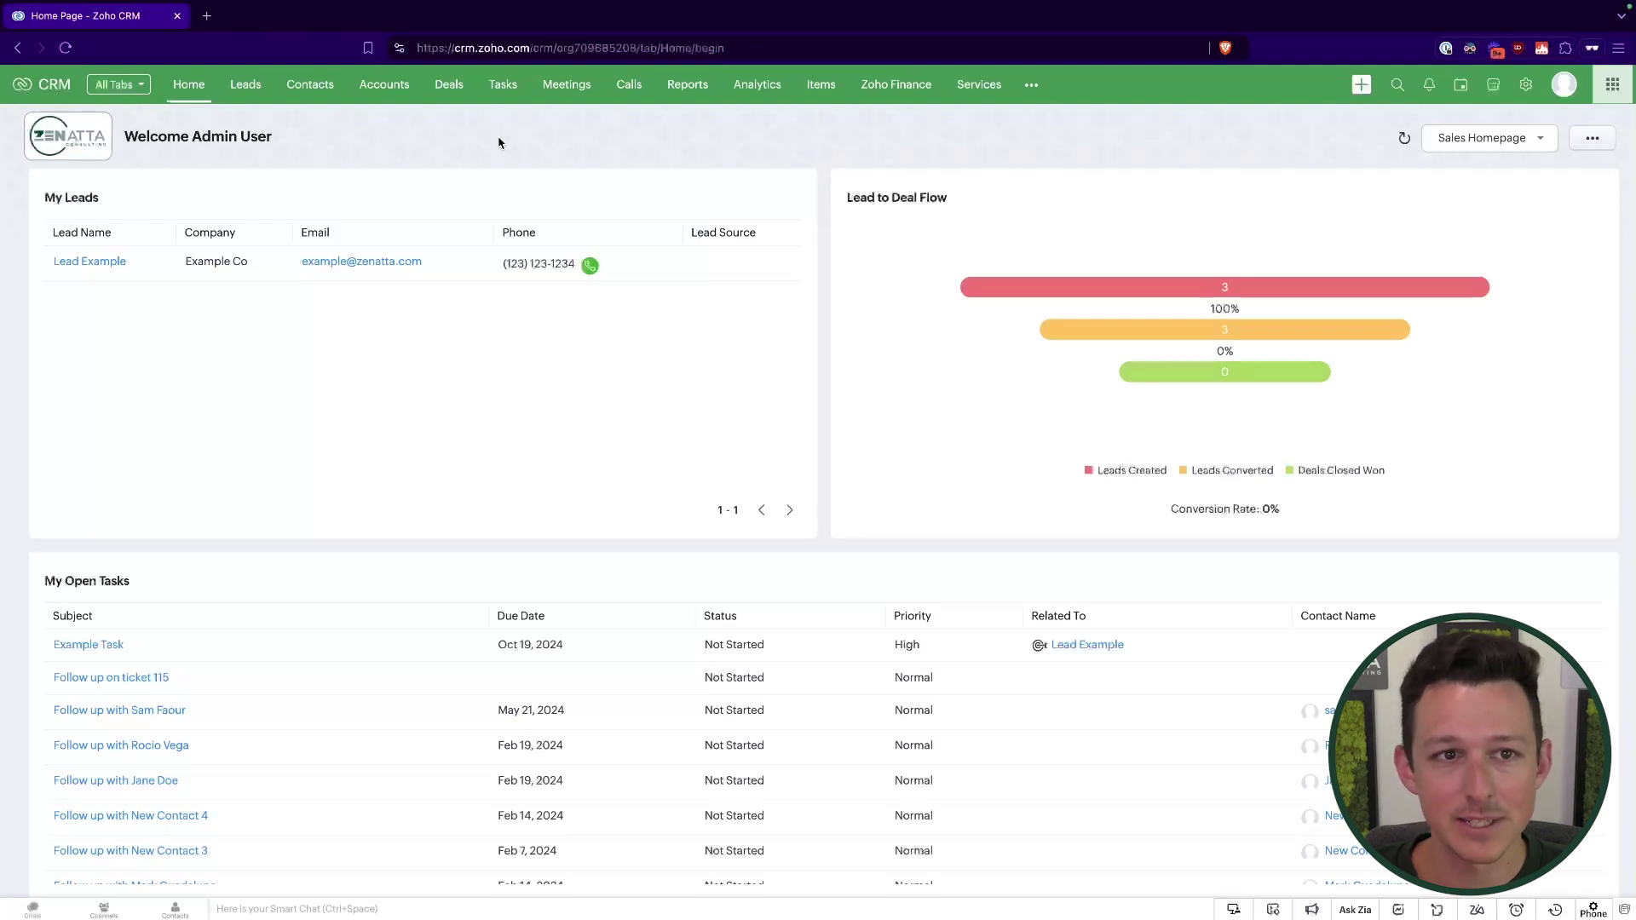
- Browse the list of other modules in the top navigation bar
{"action": "left_click", "coordinate": [1032, 85]}
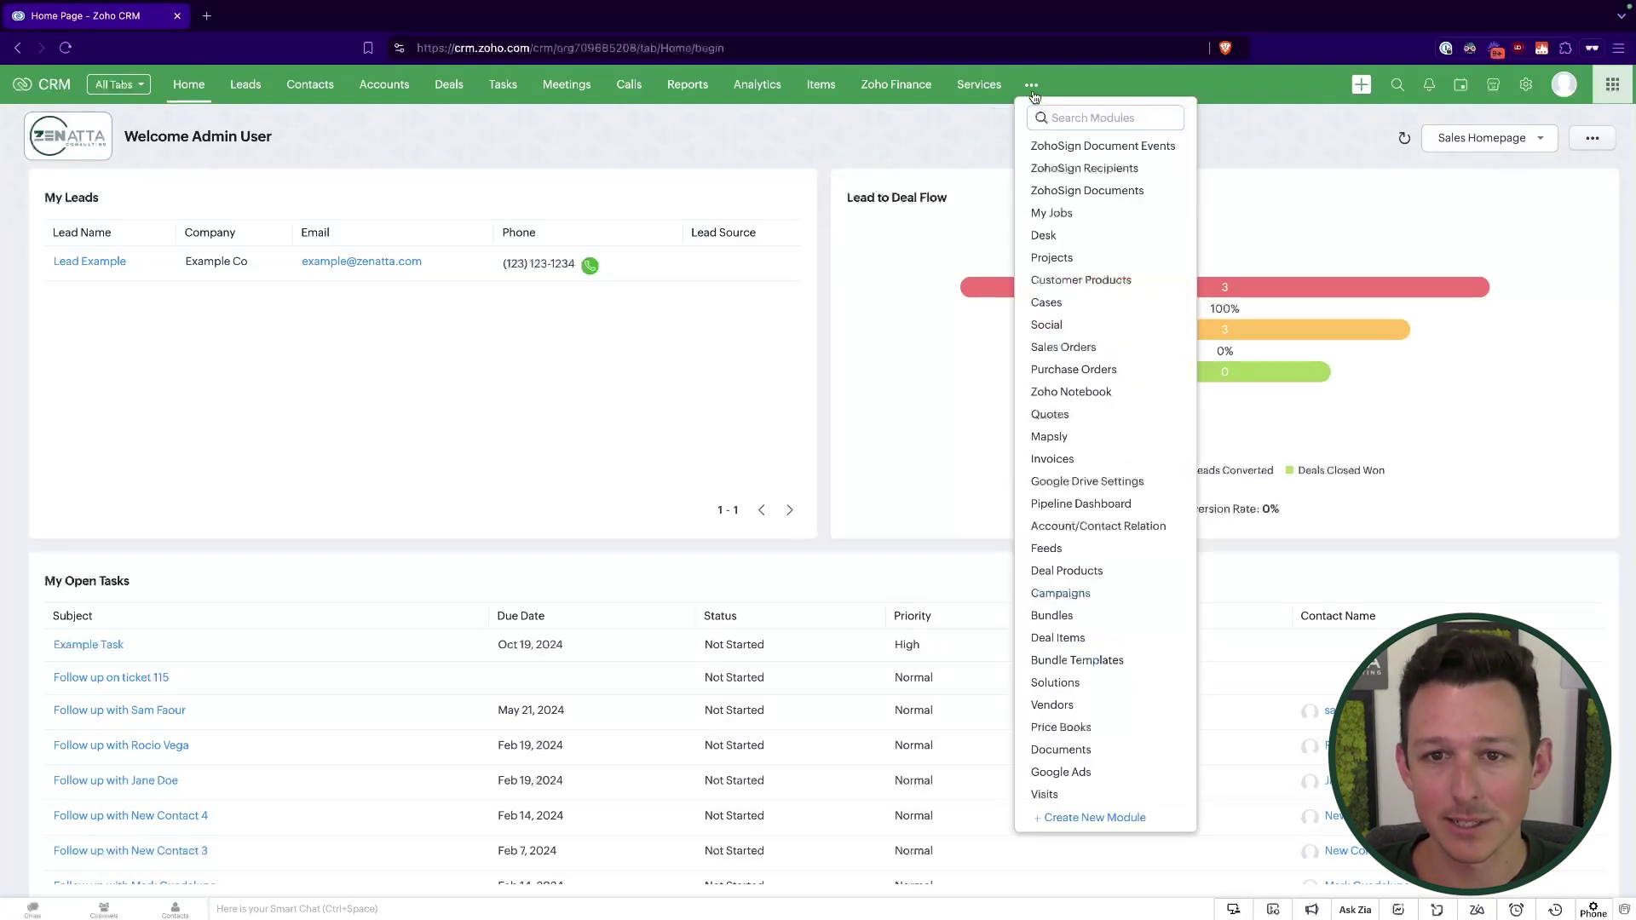
{"action": "left_click", "coordinate": [971, 128]}
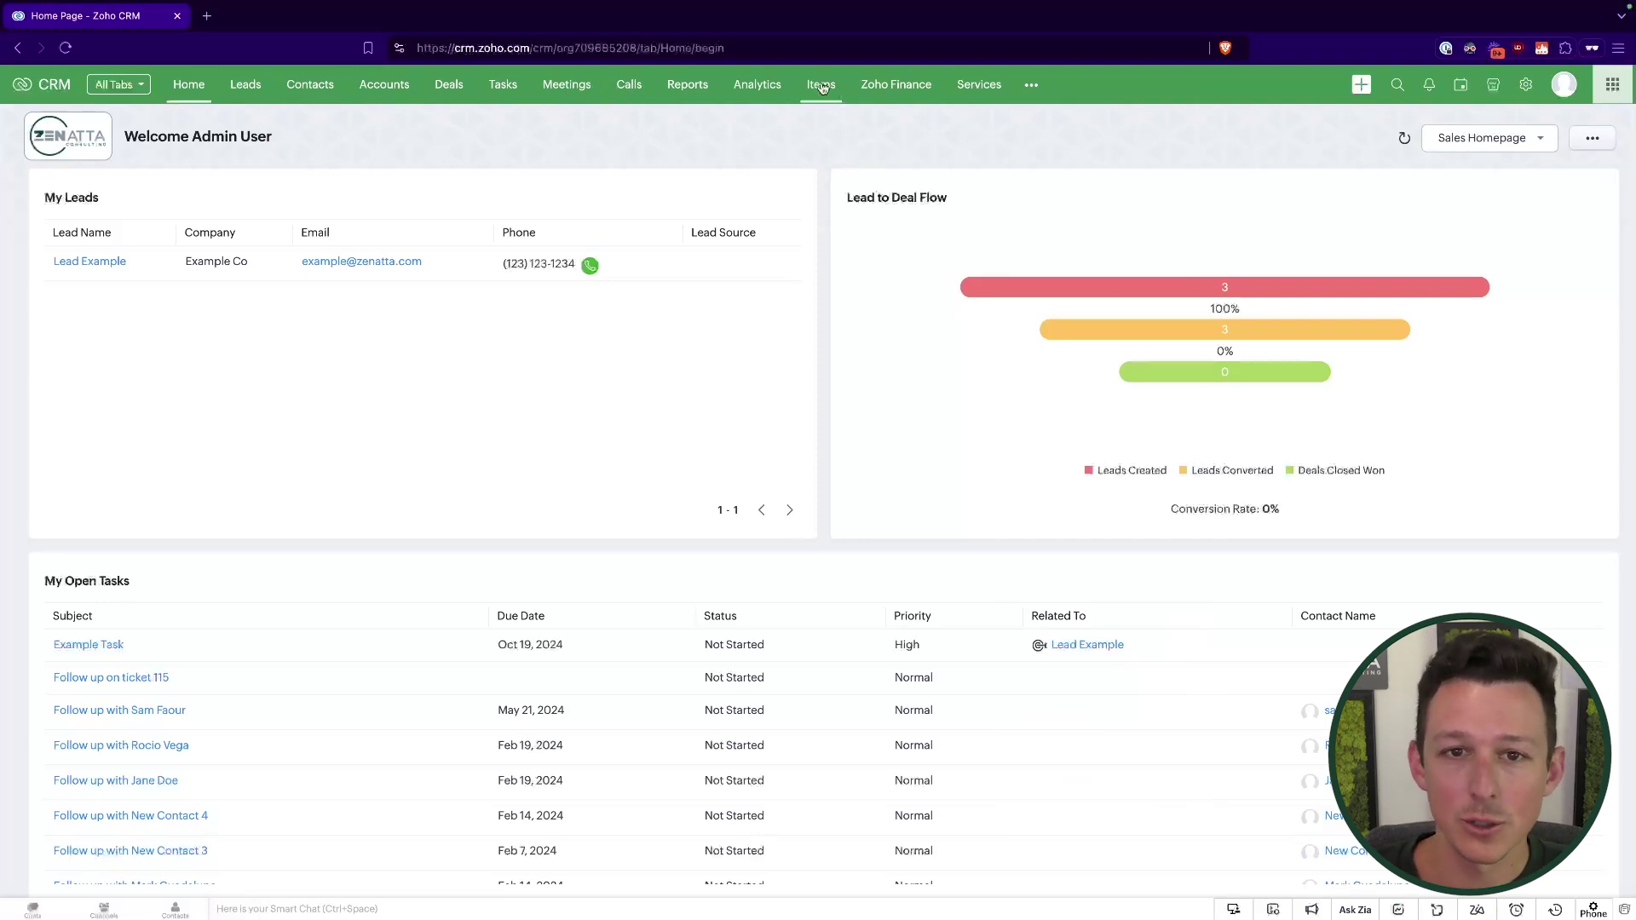
{"action": "left_click", "coordinate": [1034, 87]}
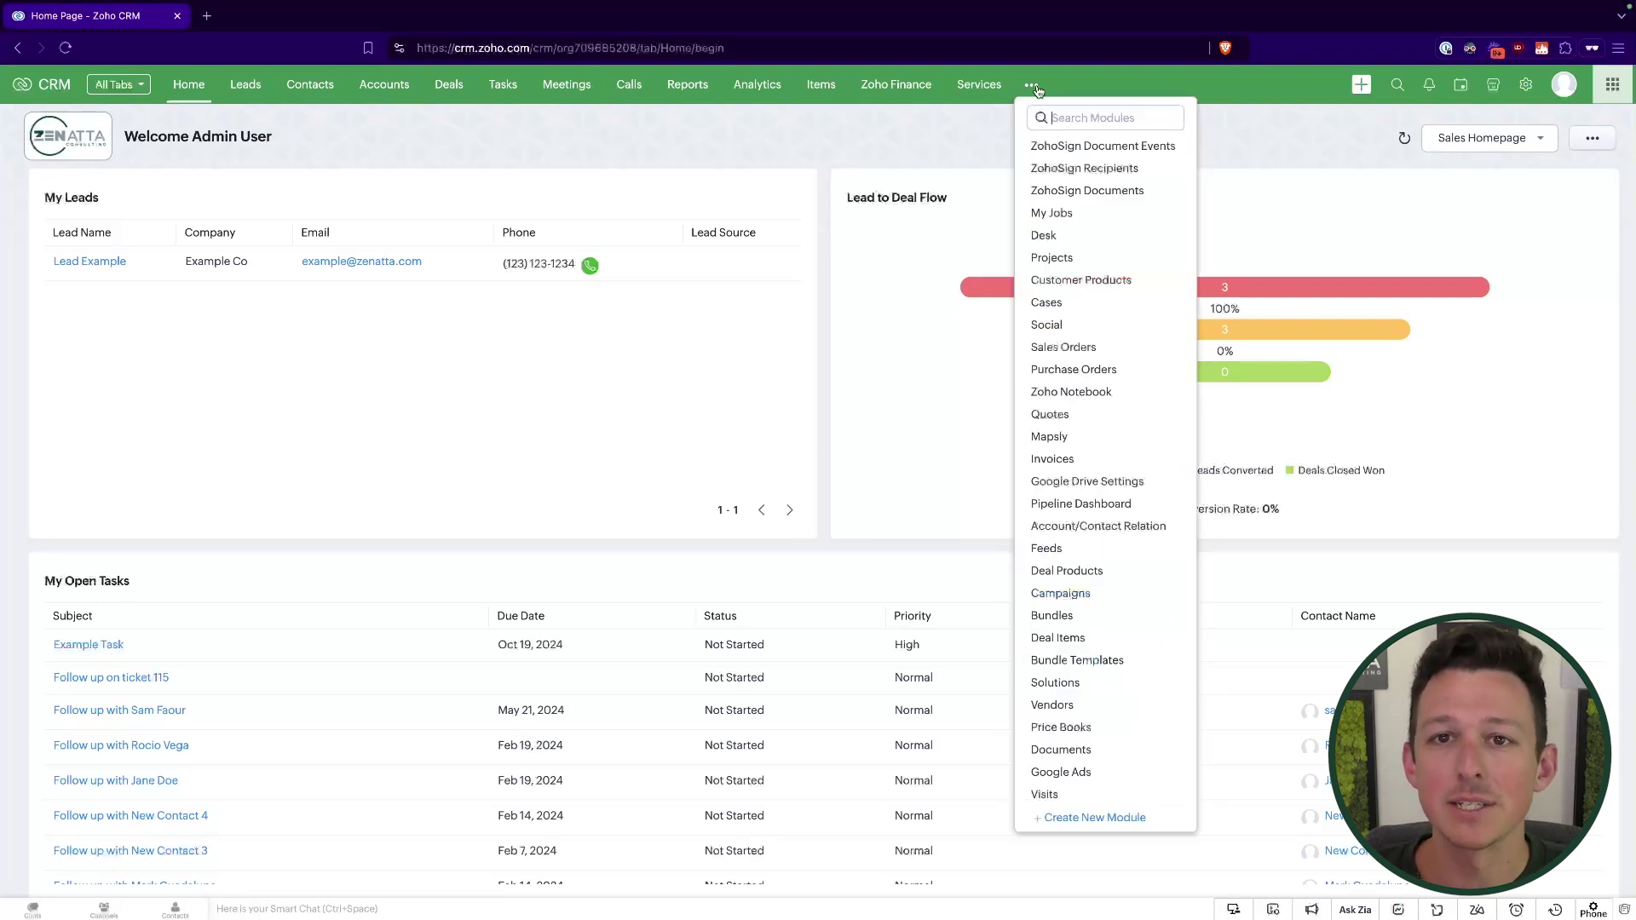
{"action": "left_click", "coordinate": [942, 132]}
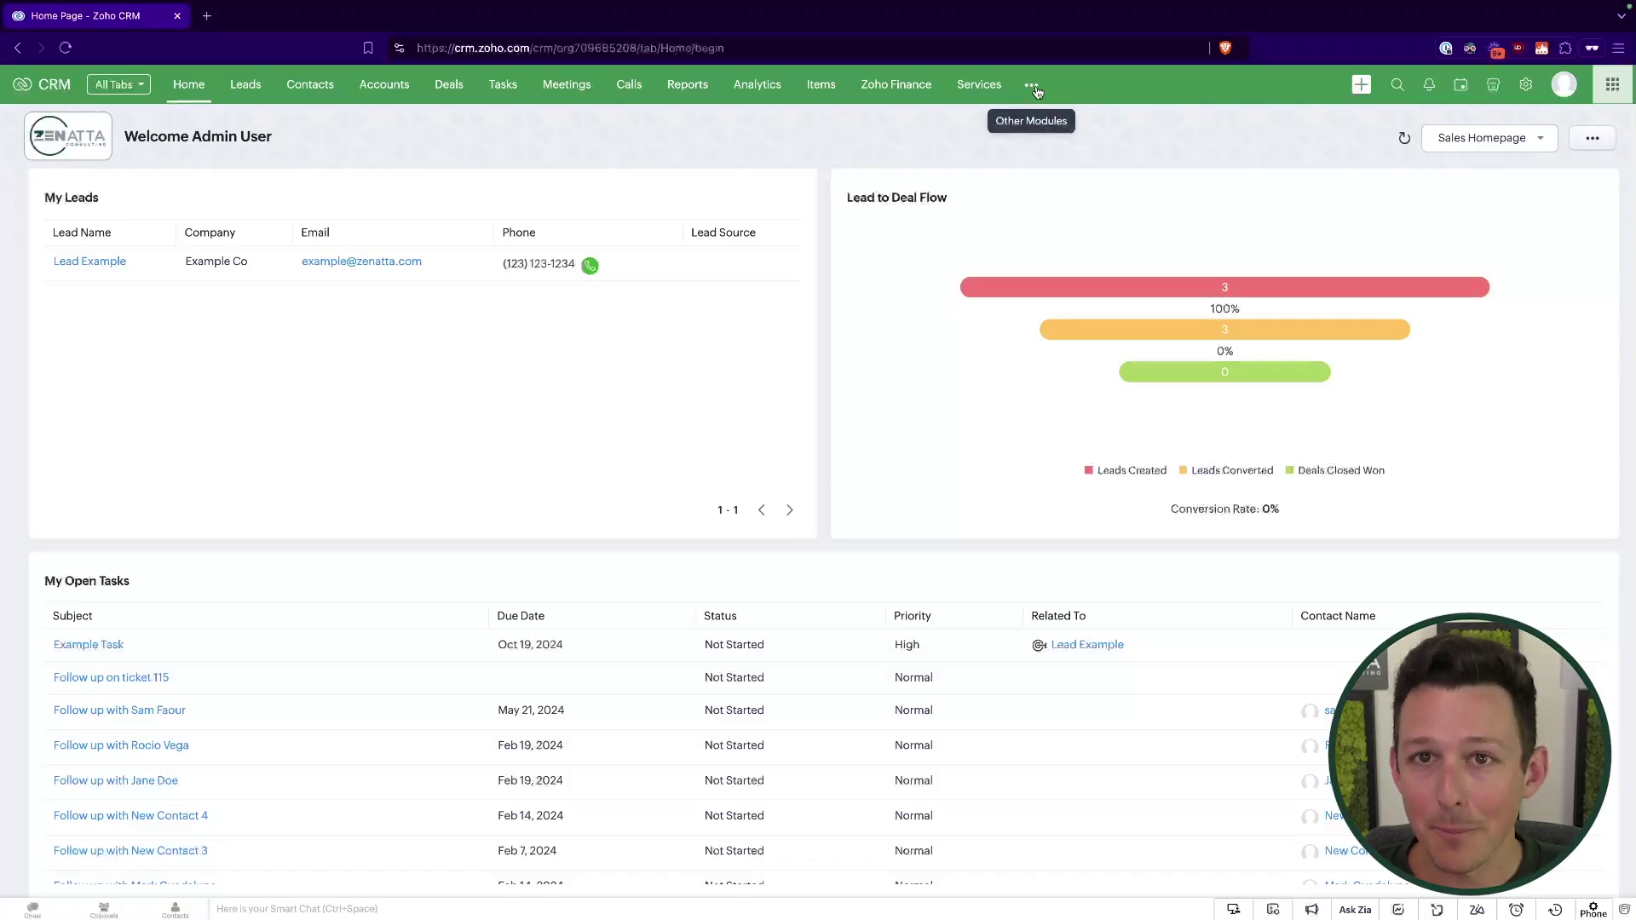
{"action": "left_click", "coordinate": [1033, 87]}
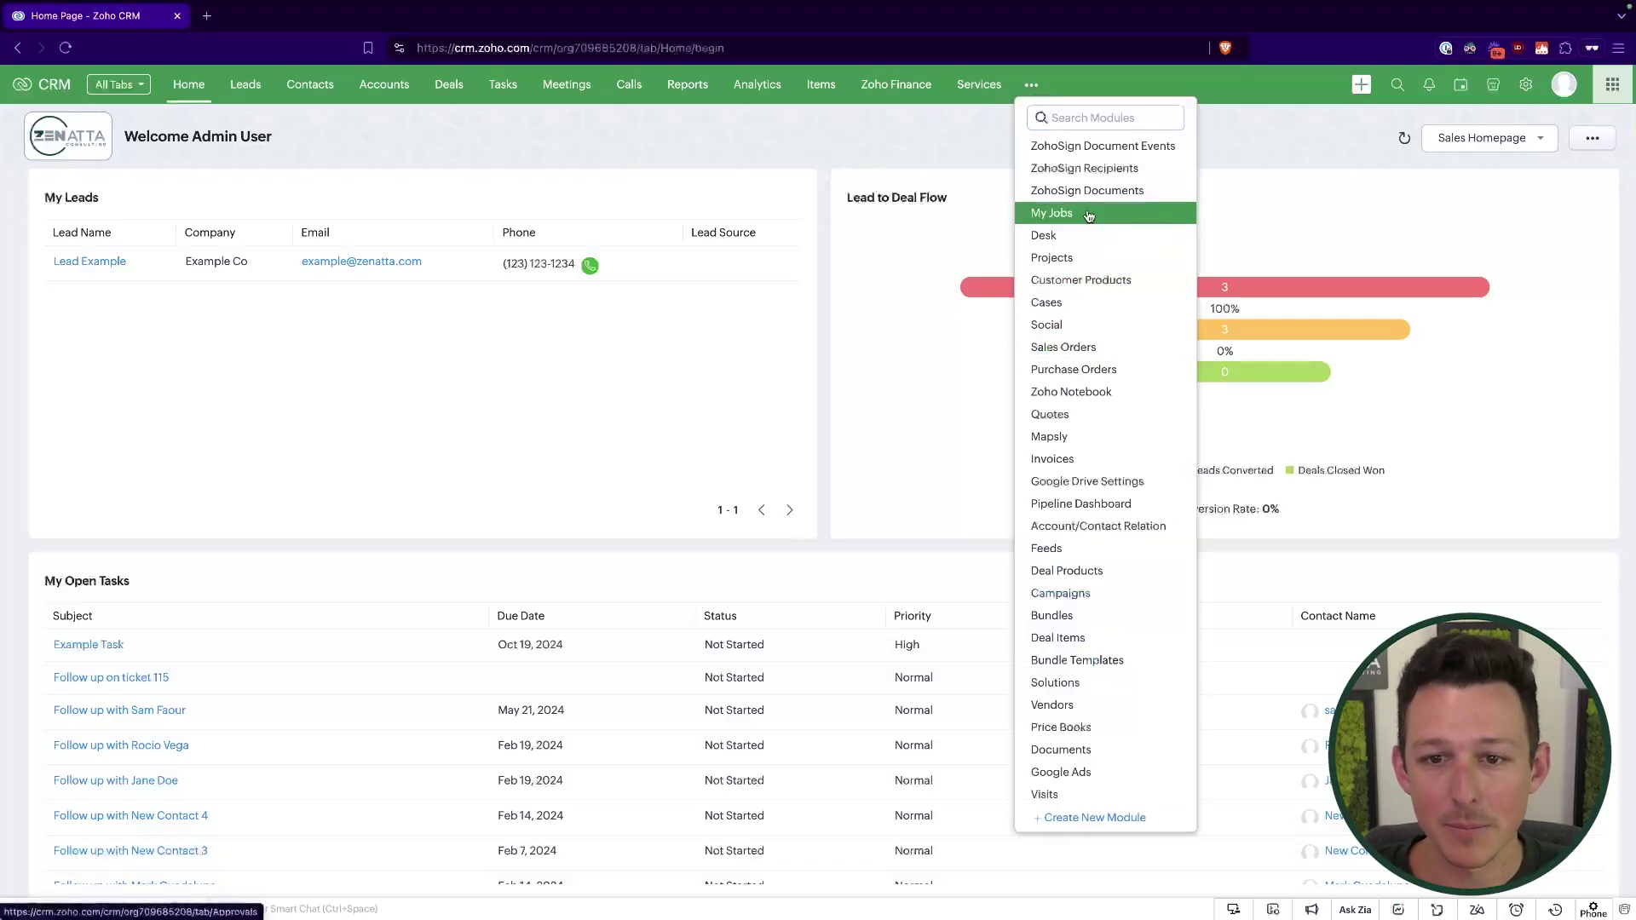
{"action": "scroll", "coordinate": [1139, 394], "scroll_direction": "down", "scroll_amount": 1}
{"action": "scroll", "coordinate": [1139, 397], "scroll_direction": "down", "scroll_amount": 3}
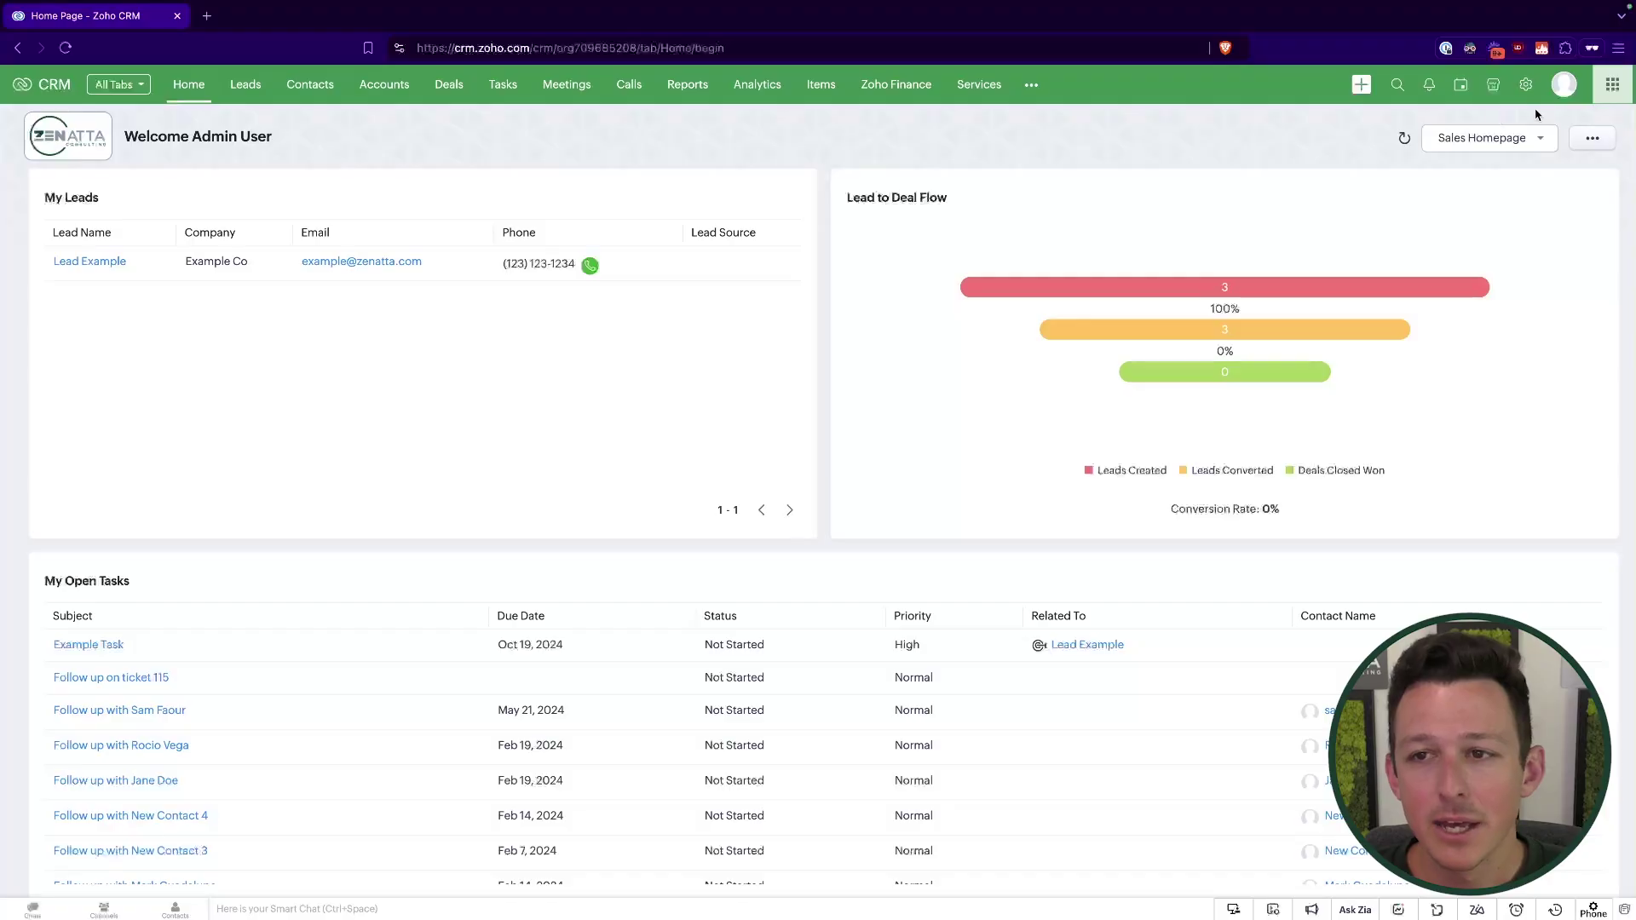
- Go to Setup and open the Modules and Fields settings
{"action": "left_click", "coordinate": [1525, 84]}
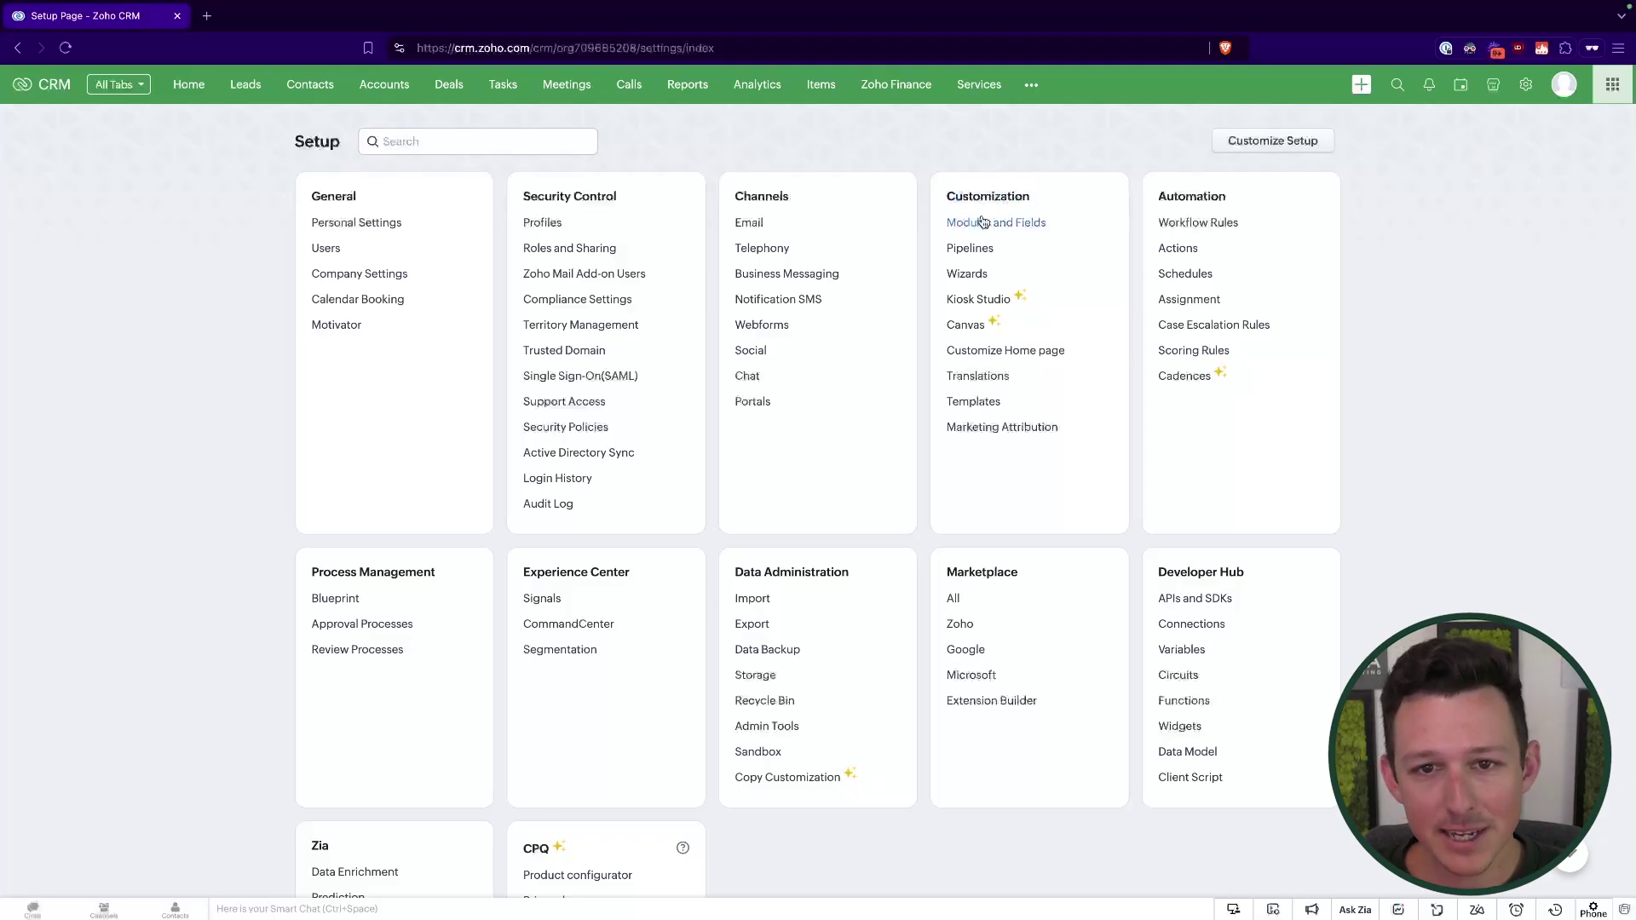
{"action": "left_click", "coordinate": [1020, 221]}
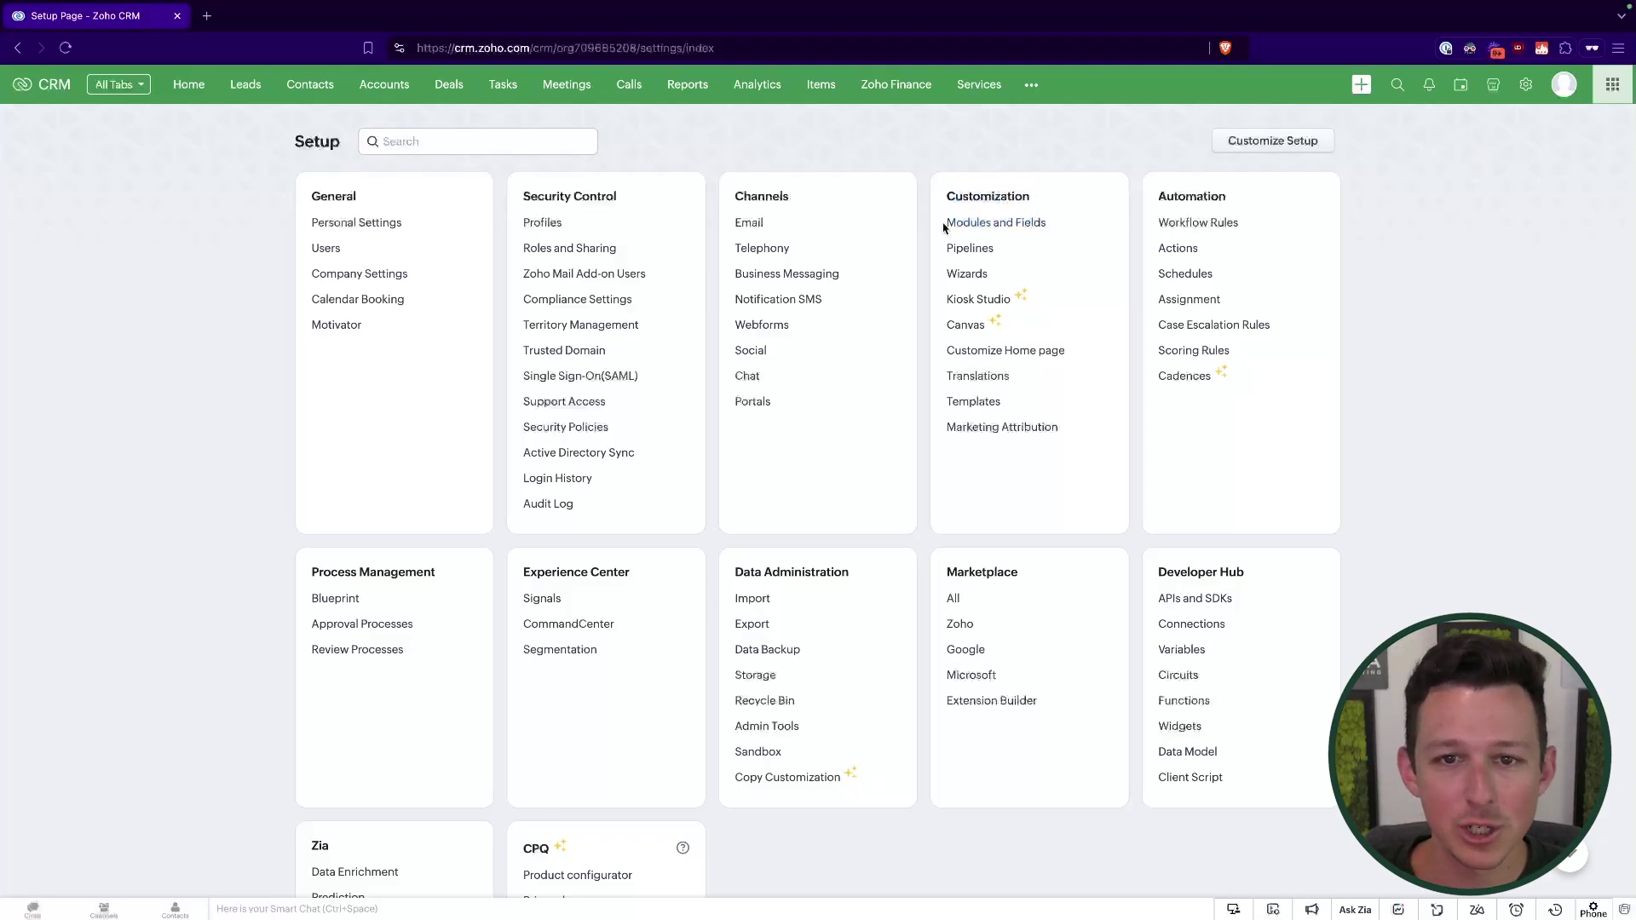
{"action": "left_click", "coordinate": [1020, 222]}
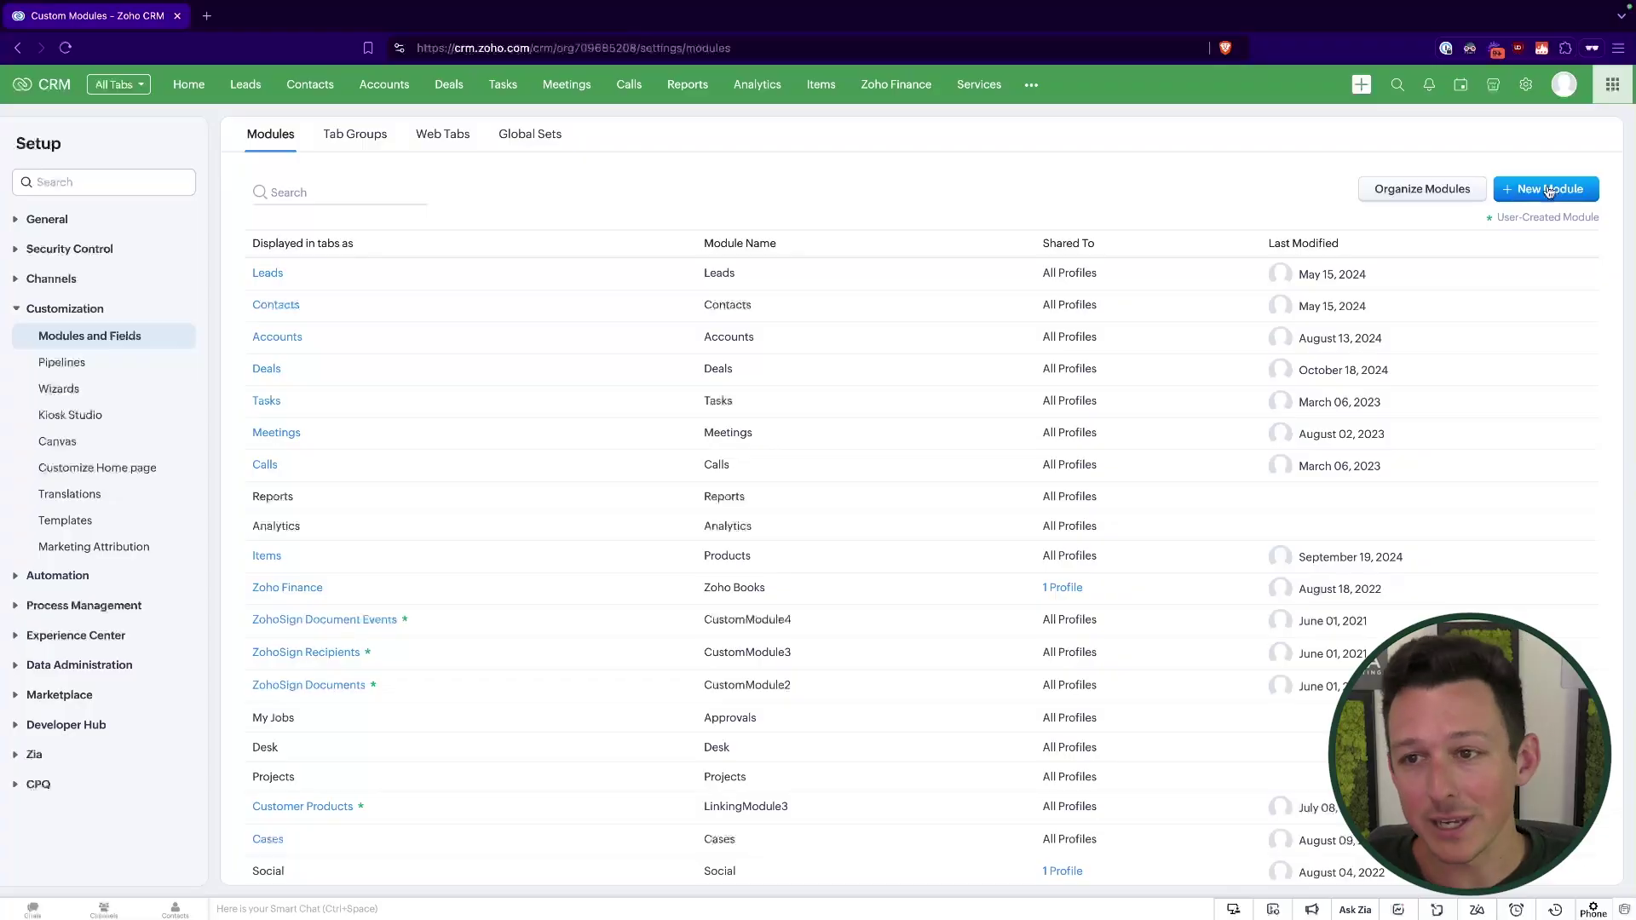
- Start a new custom module named Jobs
{"action": "left_click", "coordinate": [1550, 191]}
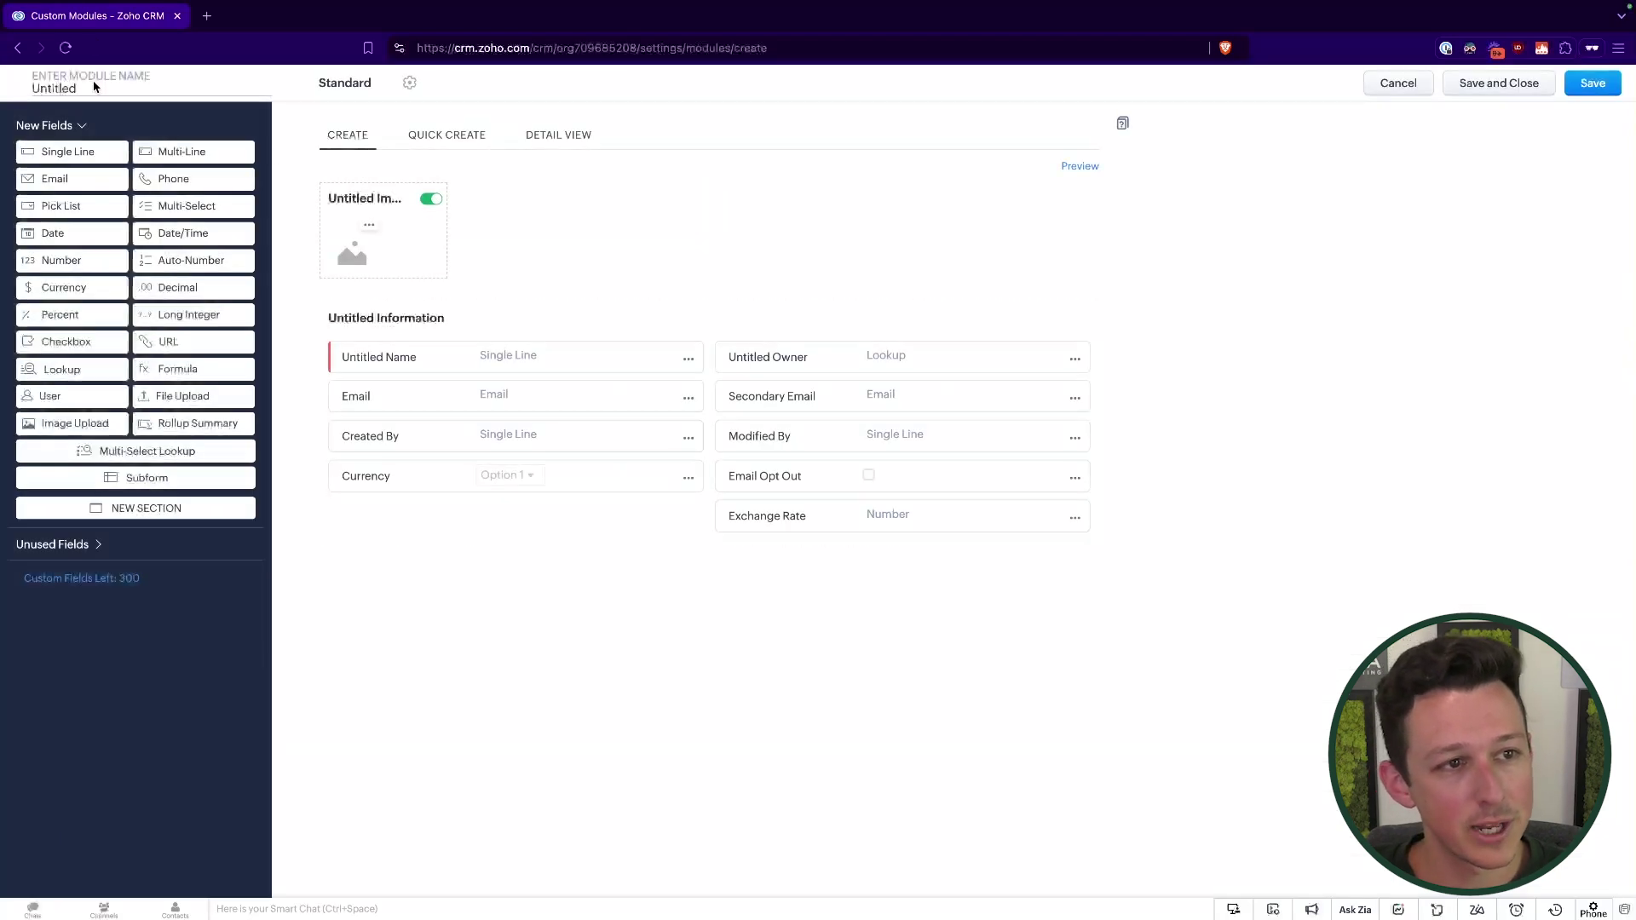
{"action": "left_click", "coordinate": [92, 96]}
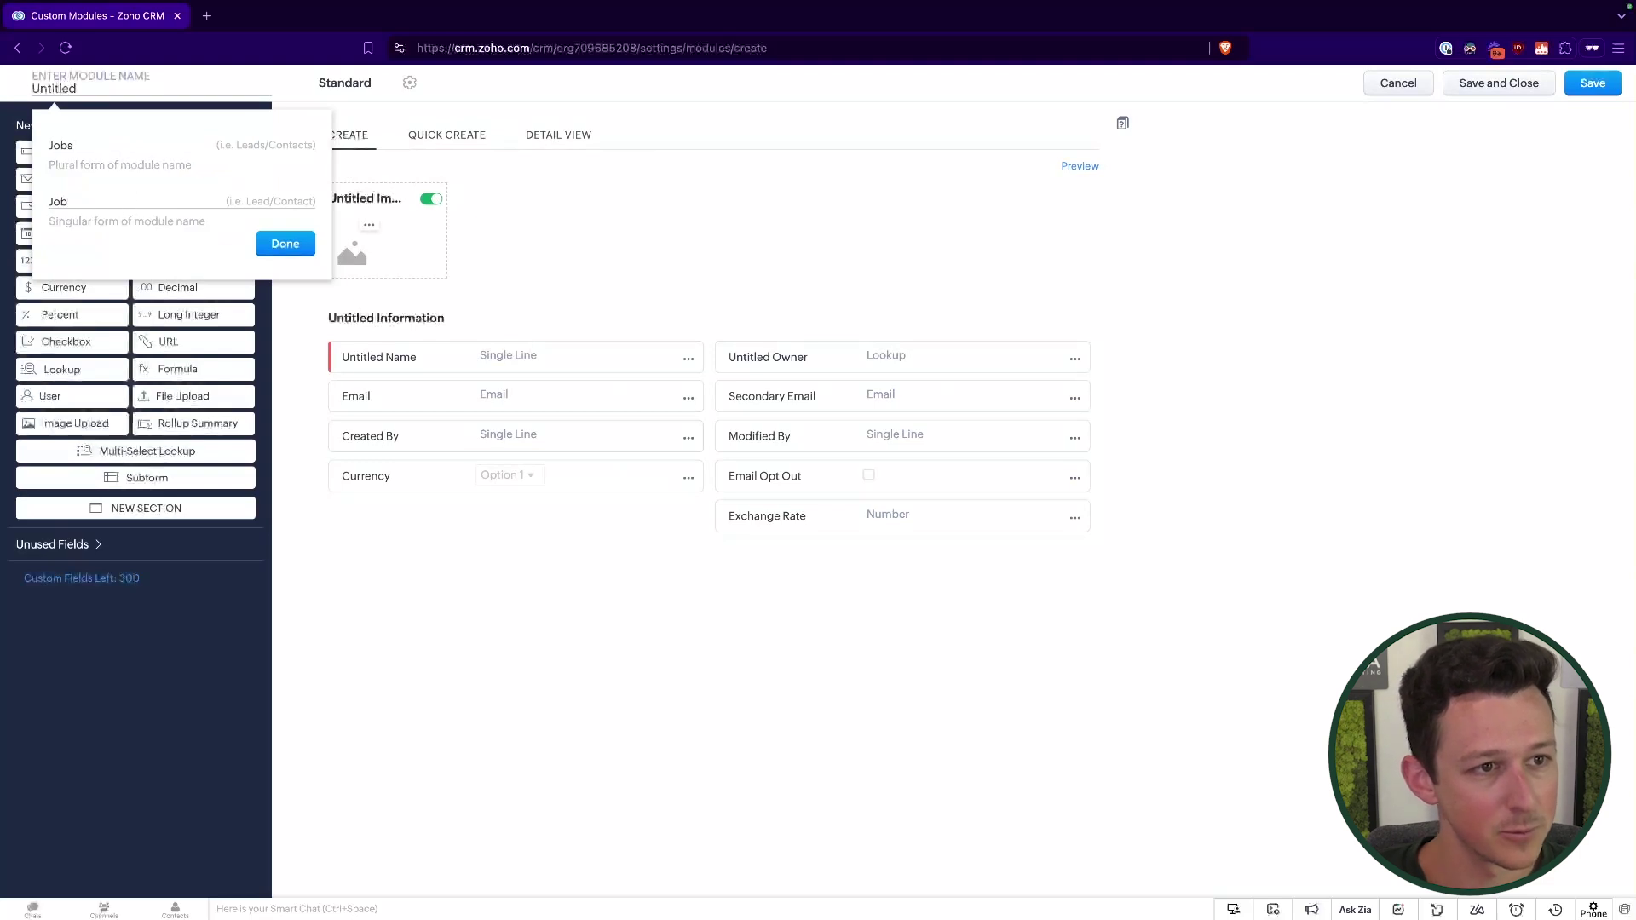
{"action": "left_click", "coordinate": [287, 246]}
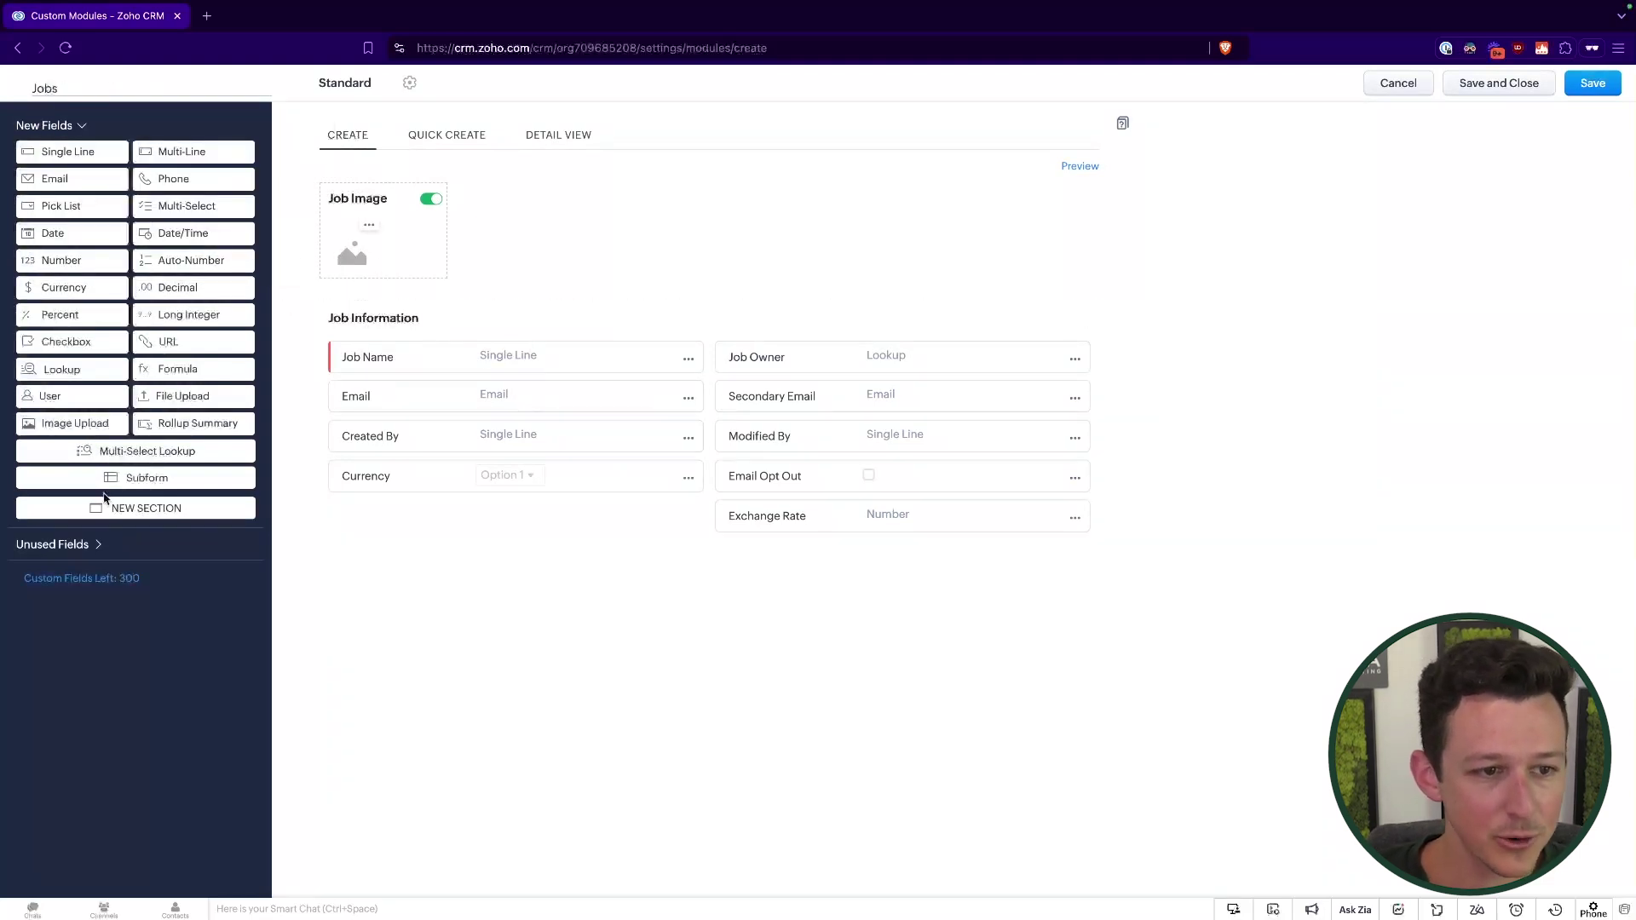
- Add a Record Information section holding Created By, Currency, Exchange Rate, Modified By and Job Owner
{"action": "left_click_drag", "start_coordinate": [104, 510], "coordinate": [403, 549]}
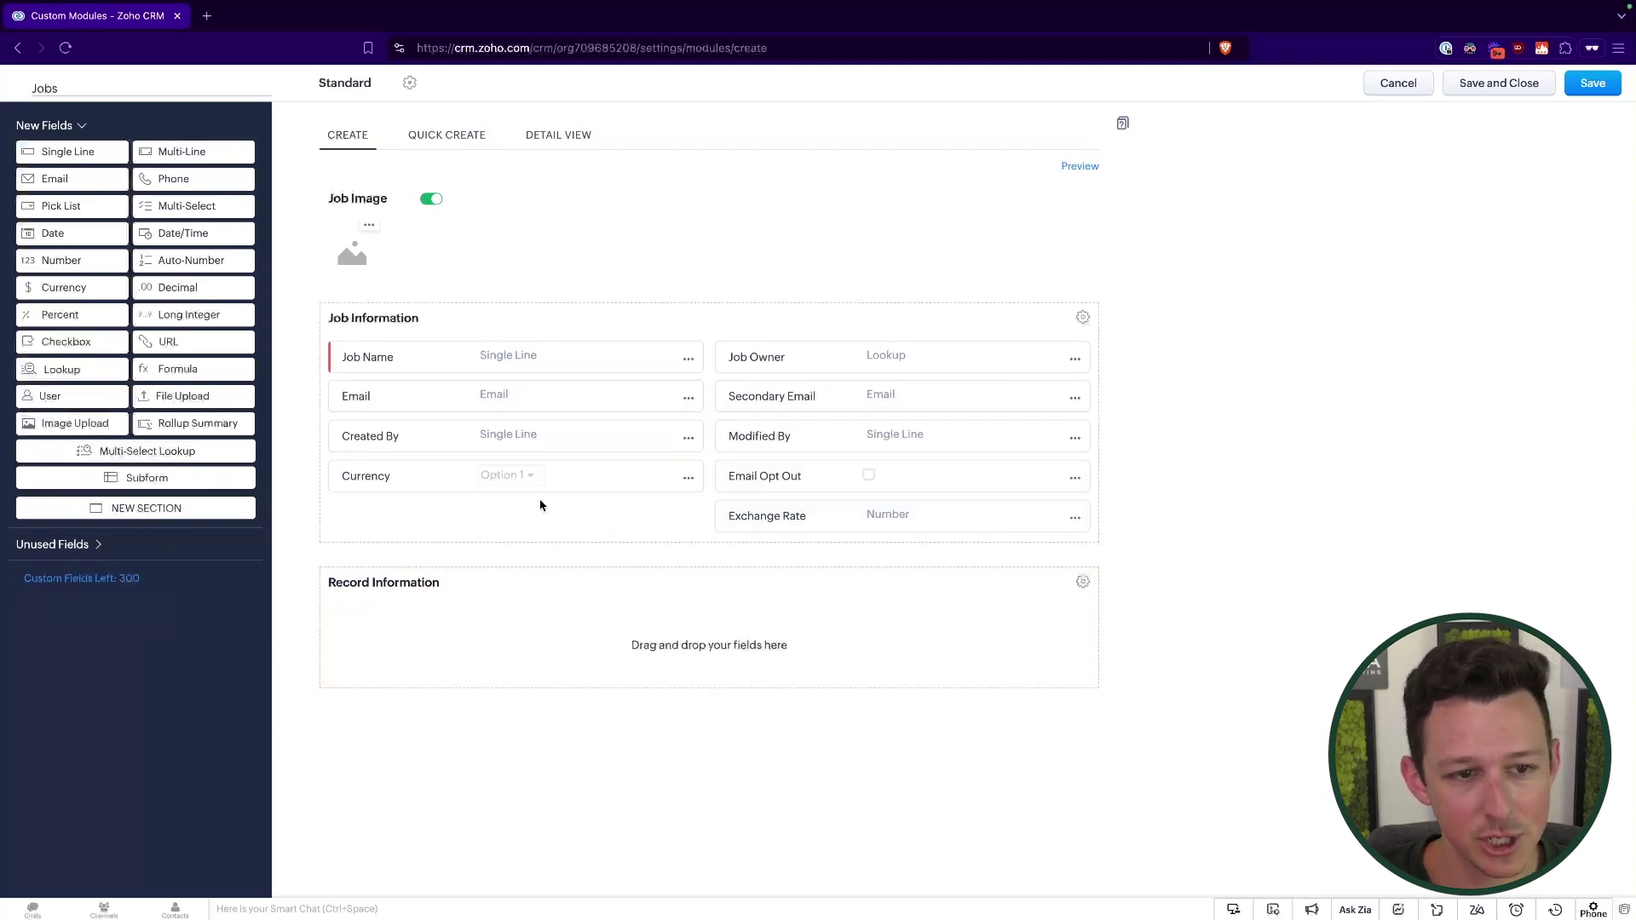
{"action": "left_click_drag", "start_coordinate": [645, 447], "coordinate": [647, 617]}
{"action": "left_click_drag", "start_coordinate": [956, 507], "coordinate": [937, 609]}
{"action": "left_click_drag", "start_coordinate": [676, 440], "coordinate": [988, 580]}
{"action": "left_click_drag", "start_coordinate": [1025, 450], "coordinate": [1010, 550]}
{"action": "left_click_drag", "start_coordinate": [1003, 352], "coordinate": [636, 590]}
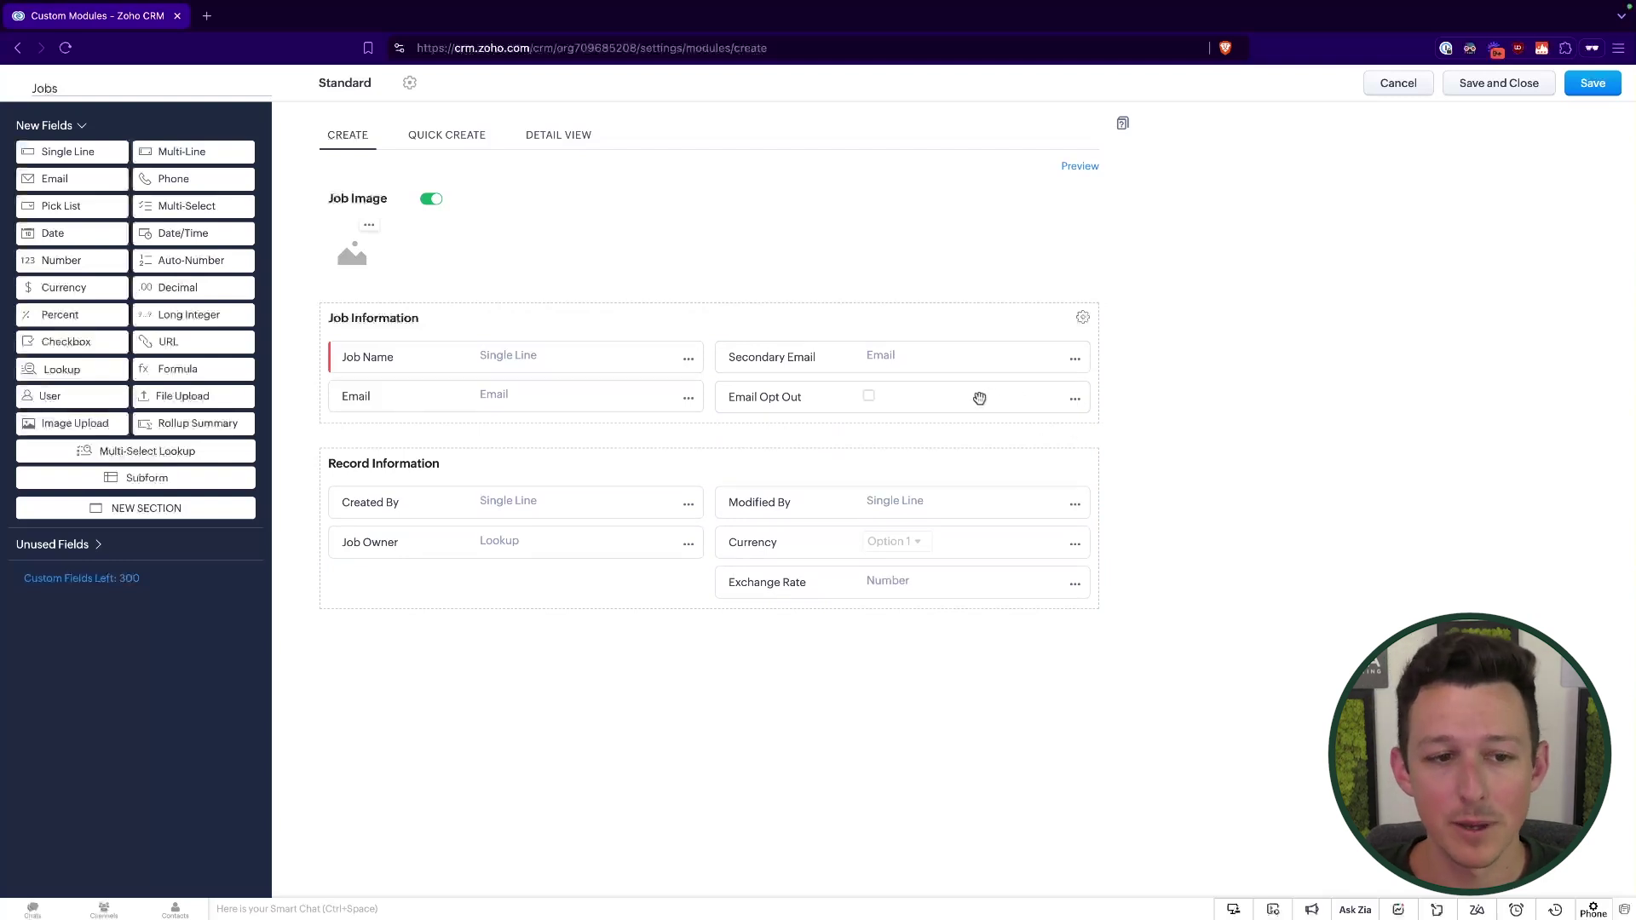
- Remove the Email, Secondary Email and Email Opt Out fields, confirming each removal
{"action": "left_click", "coordinate": [689, 400]}
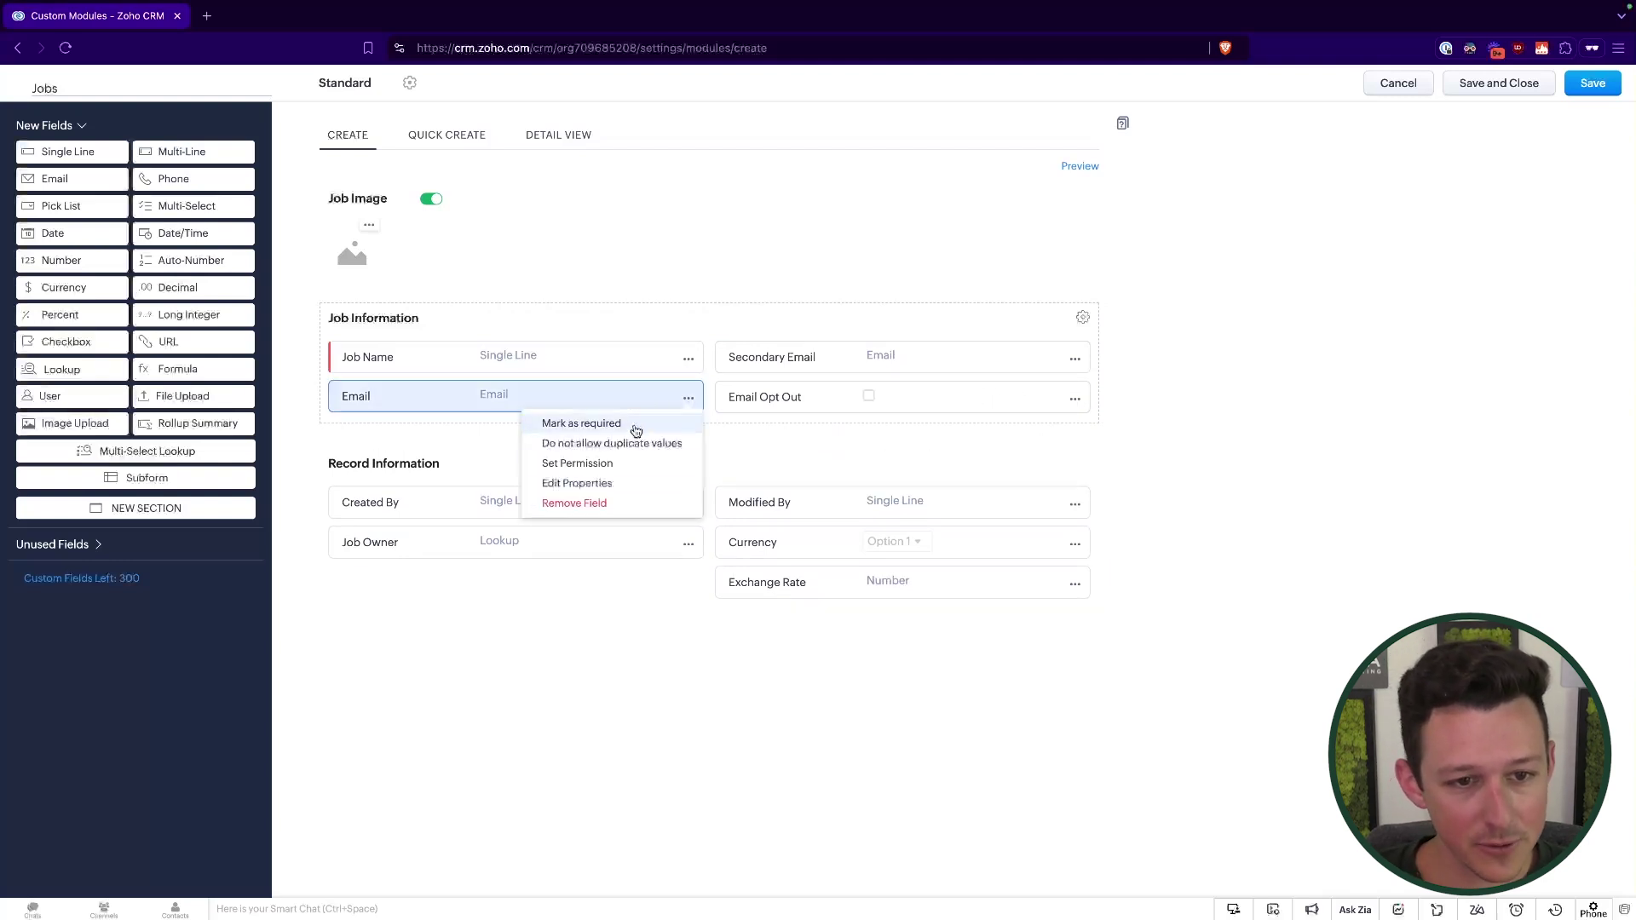
{"action": "left_click", "coordinate": [597, 503]}
{"action": "left_click", "coordinate": [964, 553]}
{"action": "left_click", "coordinate": [1074, 359]}
{"action": "left_click", "coordinate": [1030, 468]}
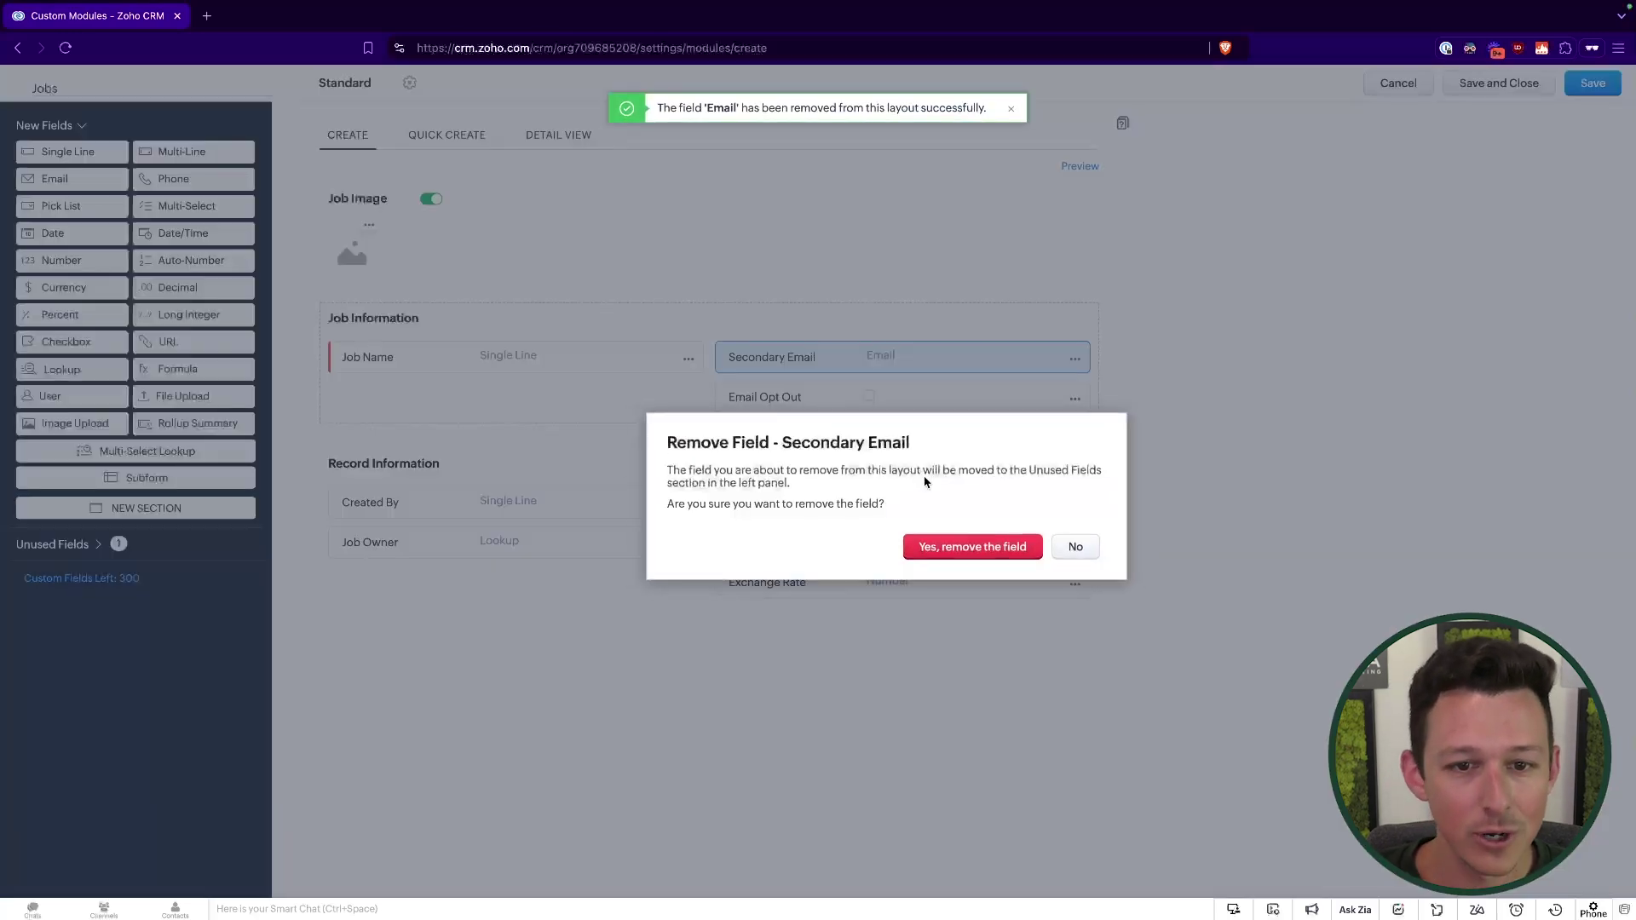
{"action": "left_click", "coordinate": [976, 552]}
{"action": "left_click", "coordinate": [1075, 358]}
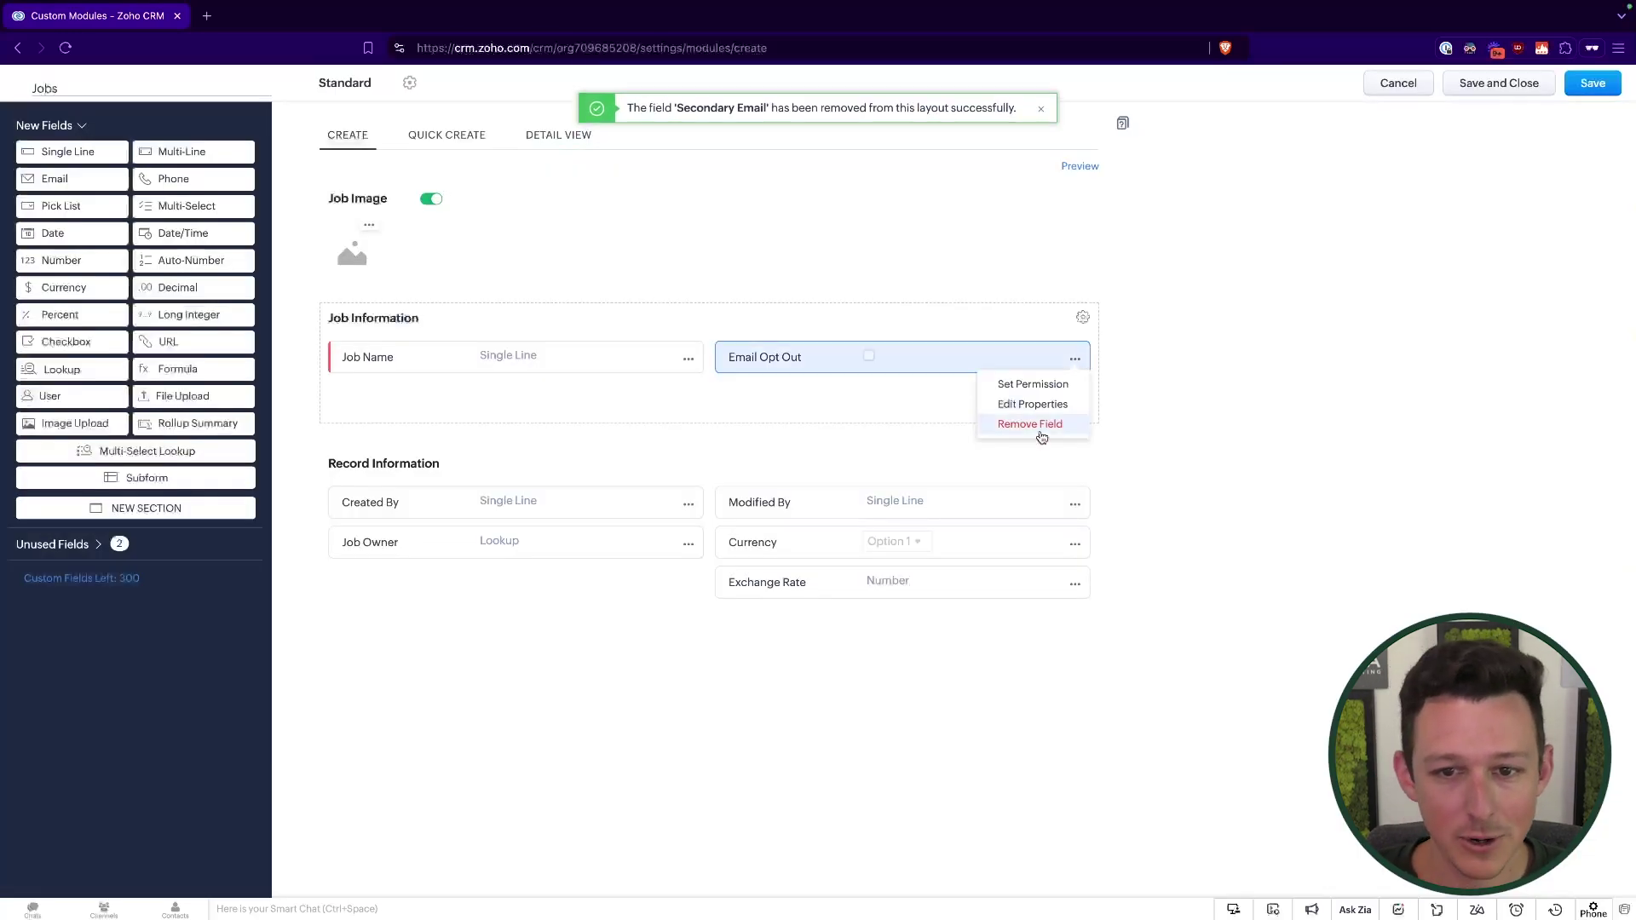
{"action": "left_click", "coordinate": [1041, 437]}
{"action": "left_click", "coordinate": [977, 550]}
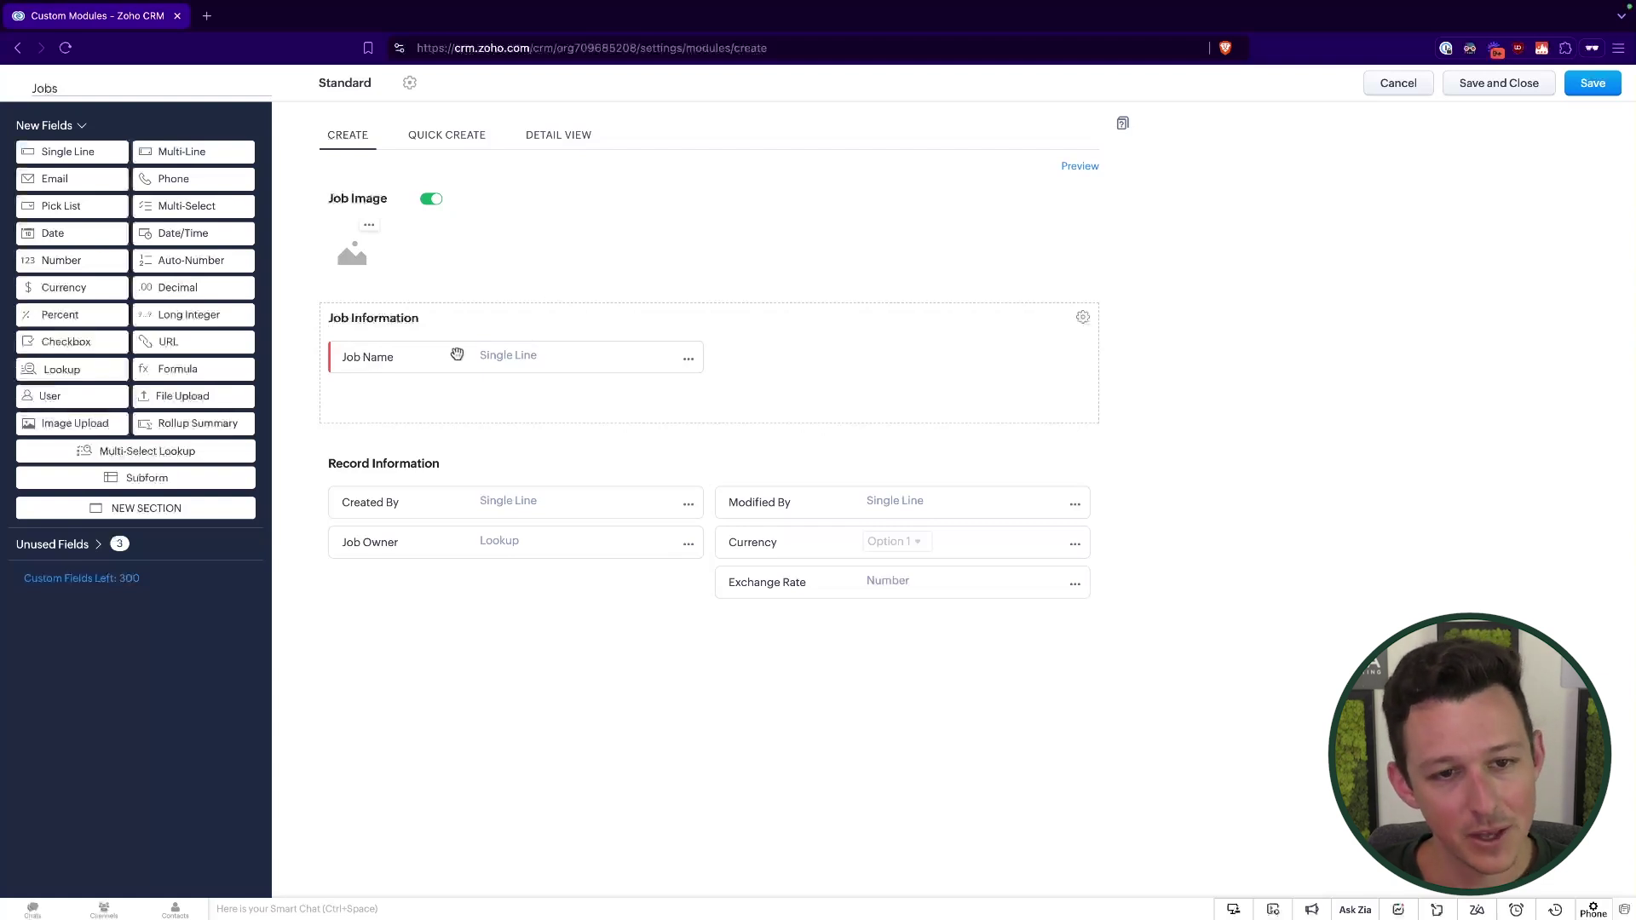
{"action": "left_click", "coordinate": [688, 363]}
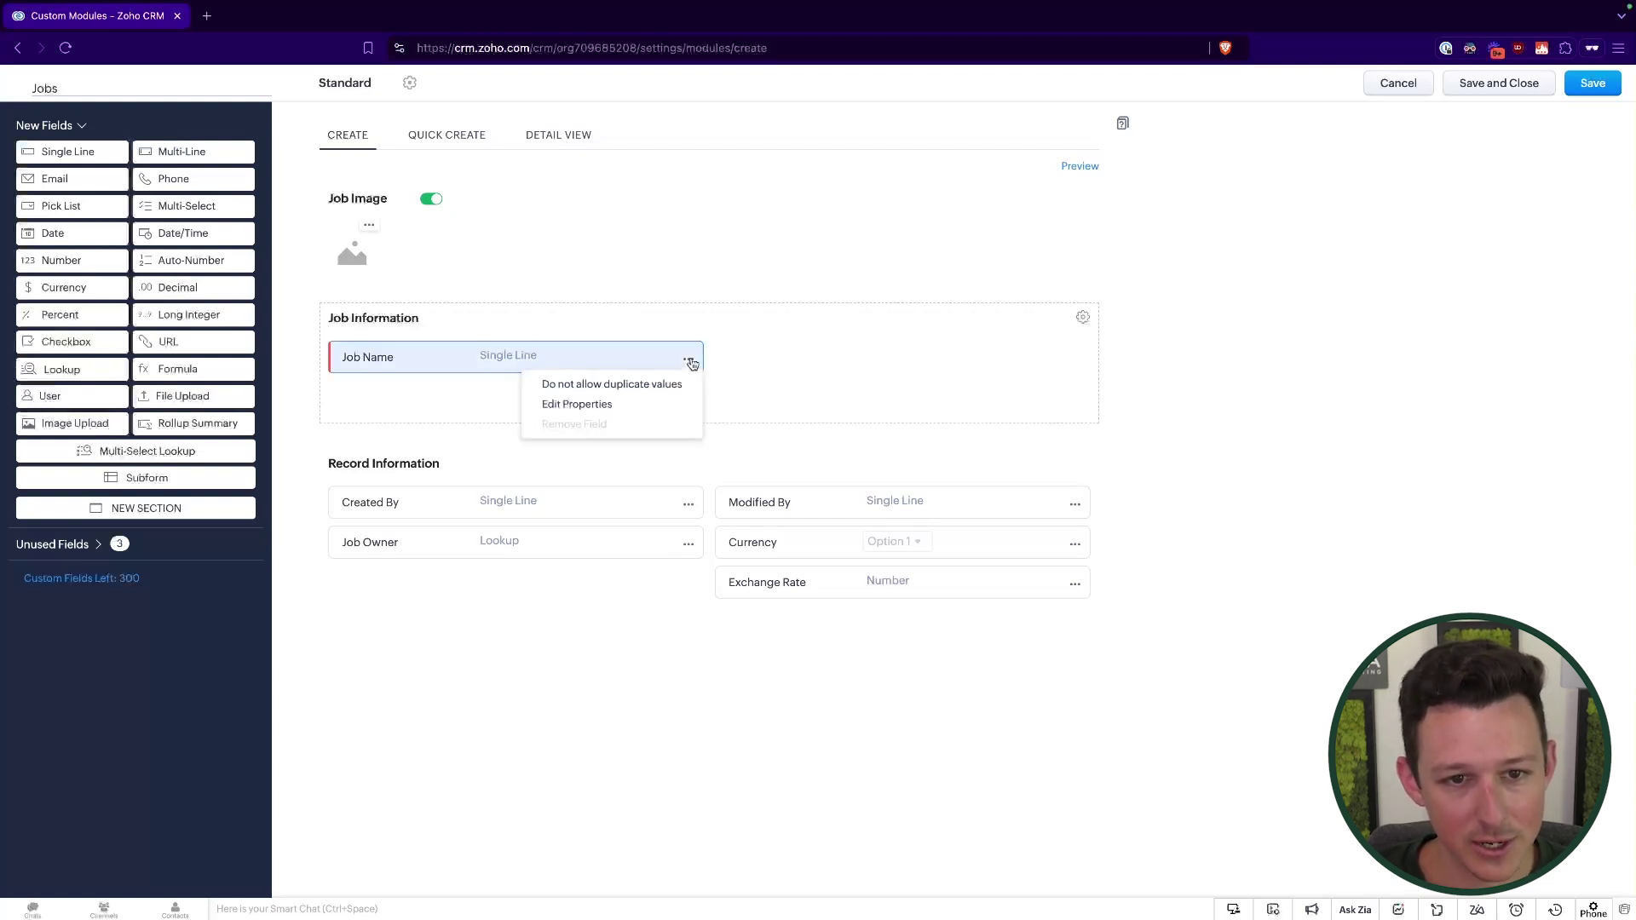
{"action": "left_click", "coordinate": [625, 414]}
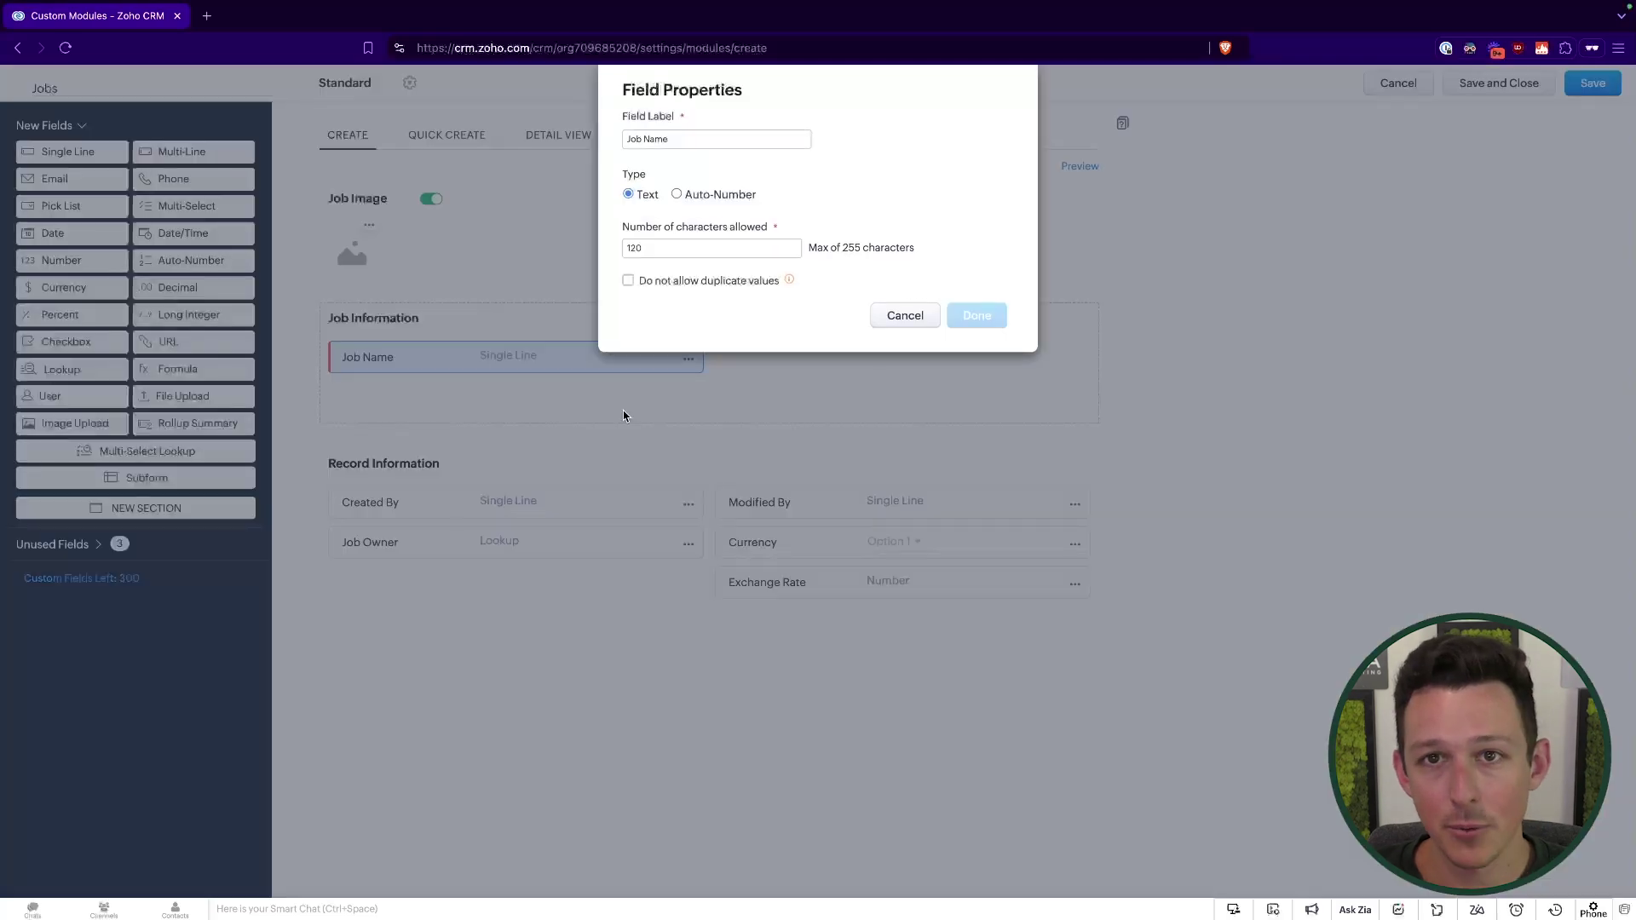
{"action": "left_click", "coordinate": [677, 195]}
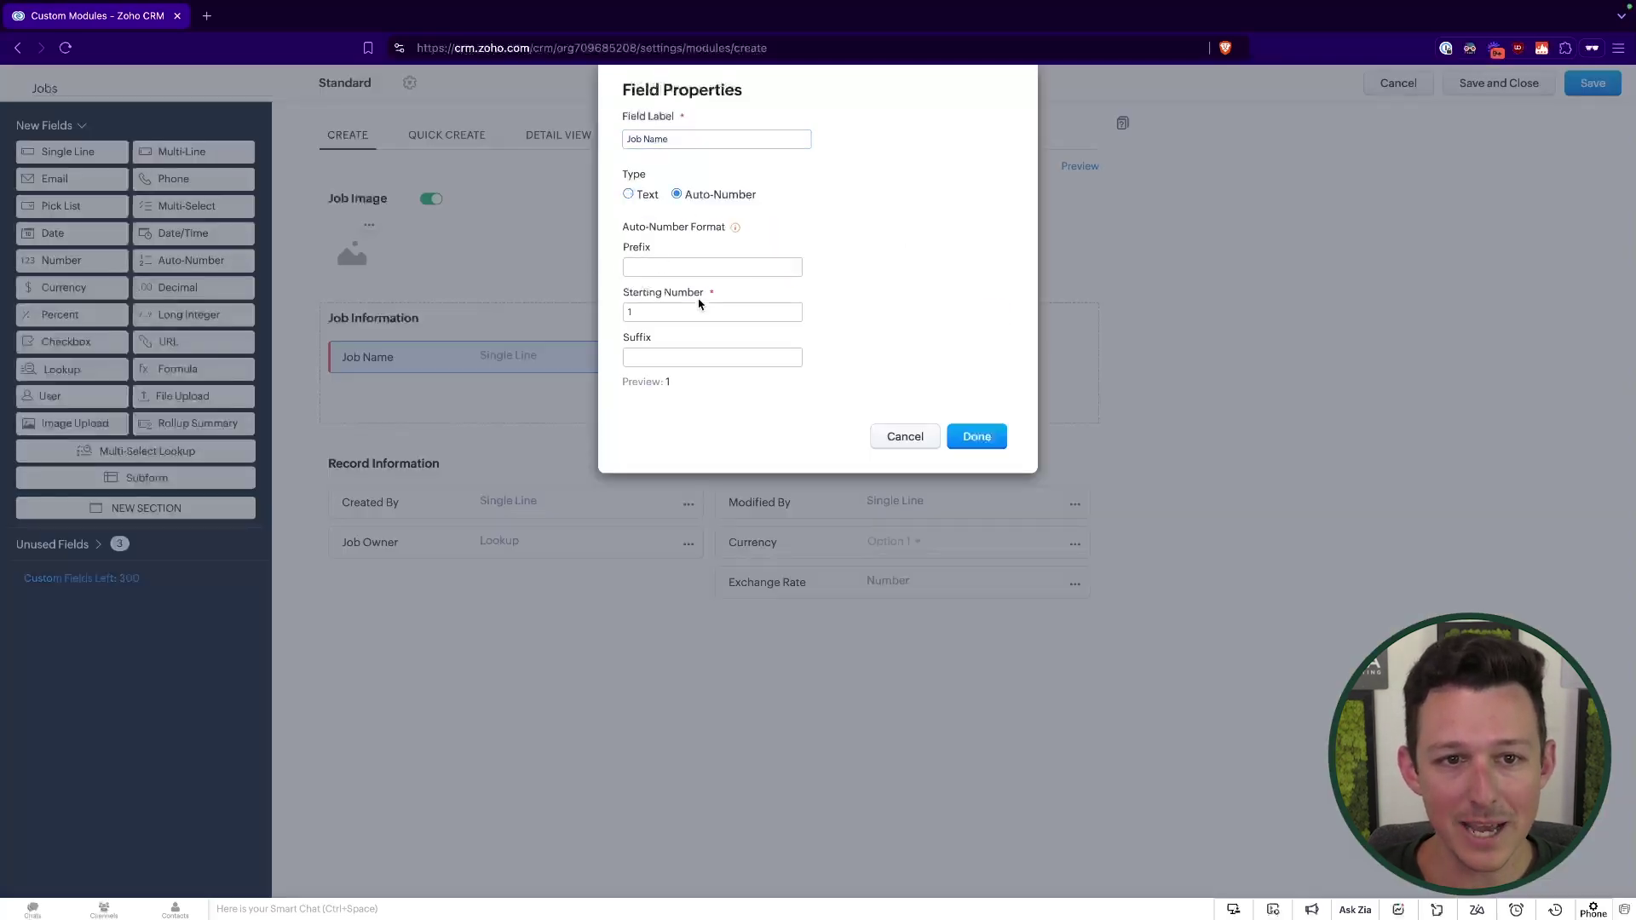
{"action": "left_click", "coordinate": [683, 266]}
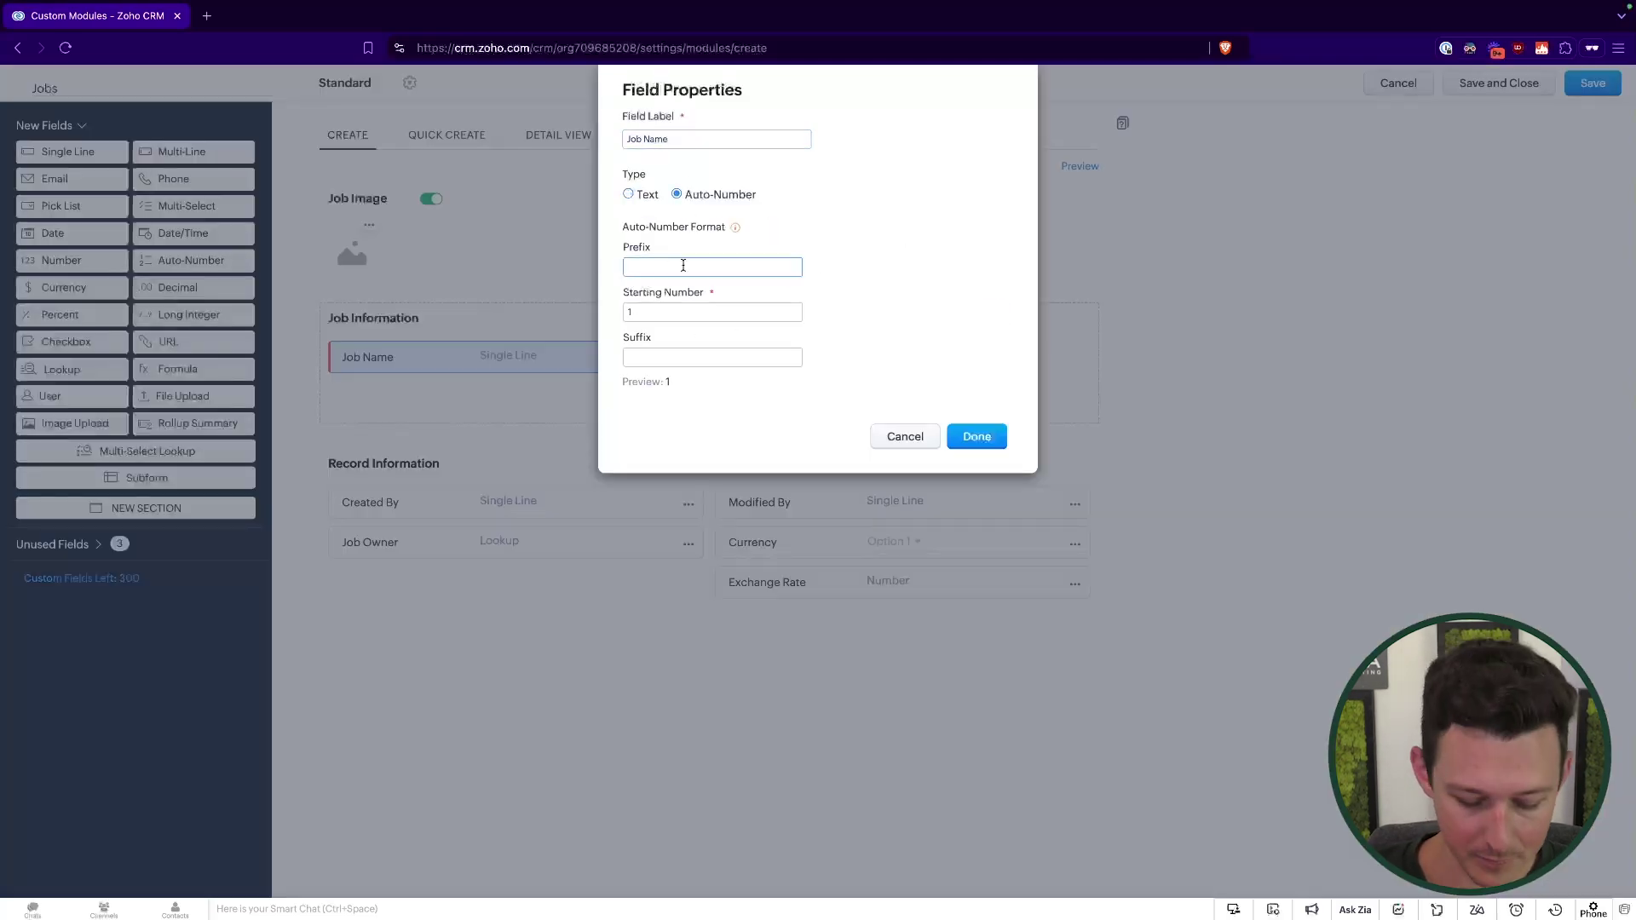
{"action": "type", "text": "JOB -"}
{"action": "left_click", "coordinate": [1022, 346]}
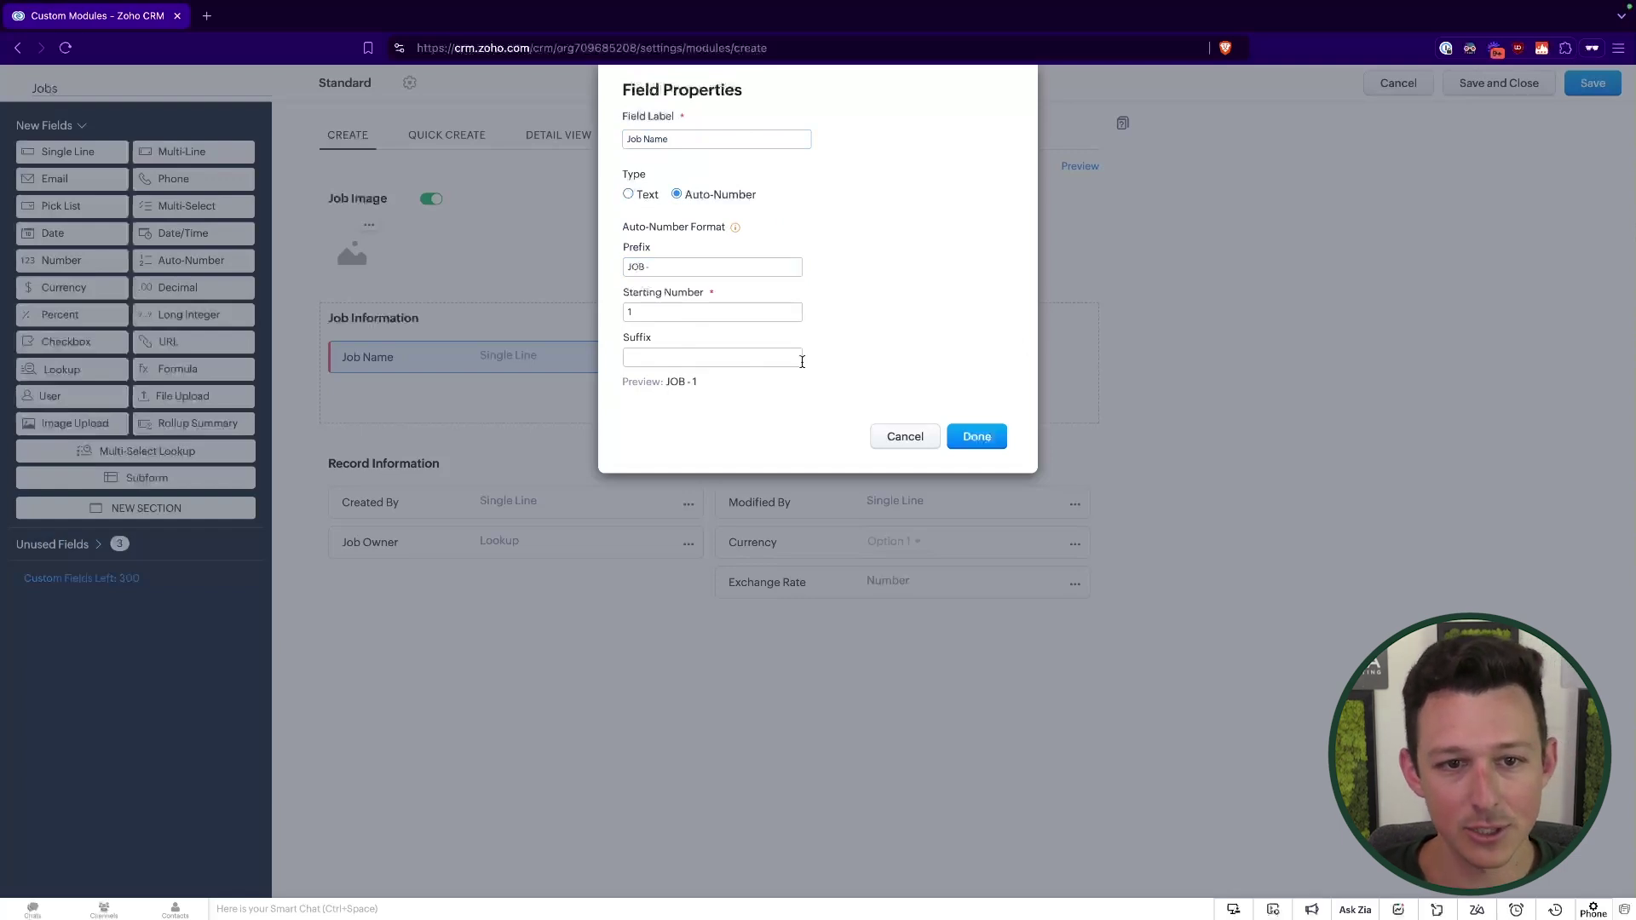
{"action": "left_click", "coordinate": [629, 196]}
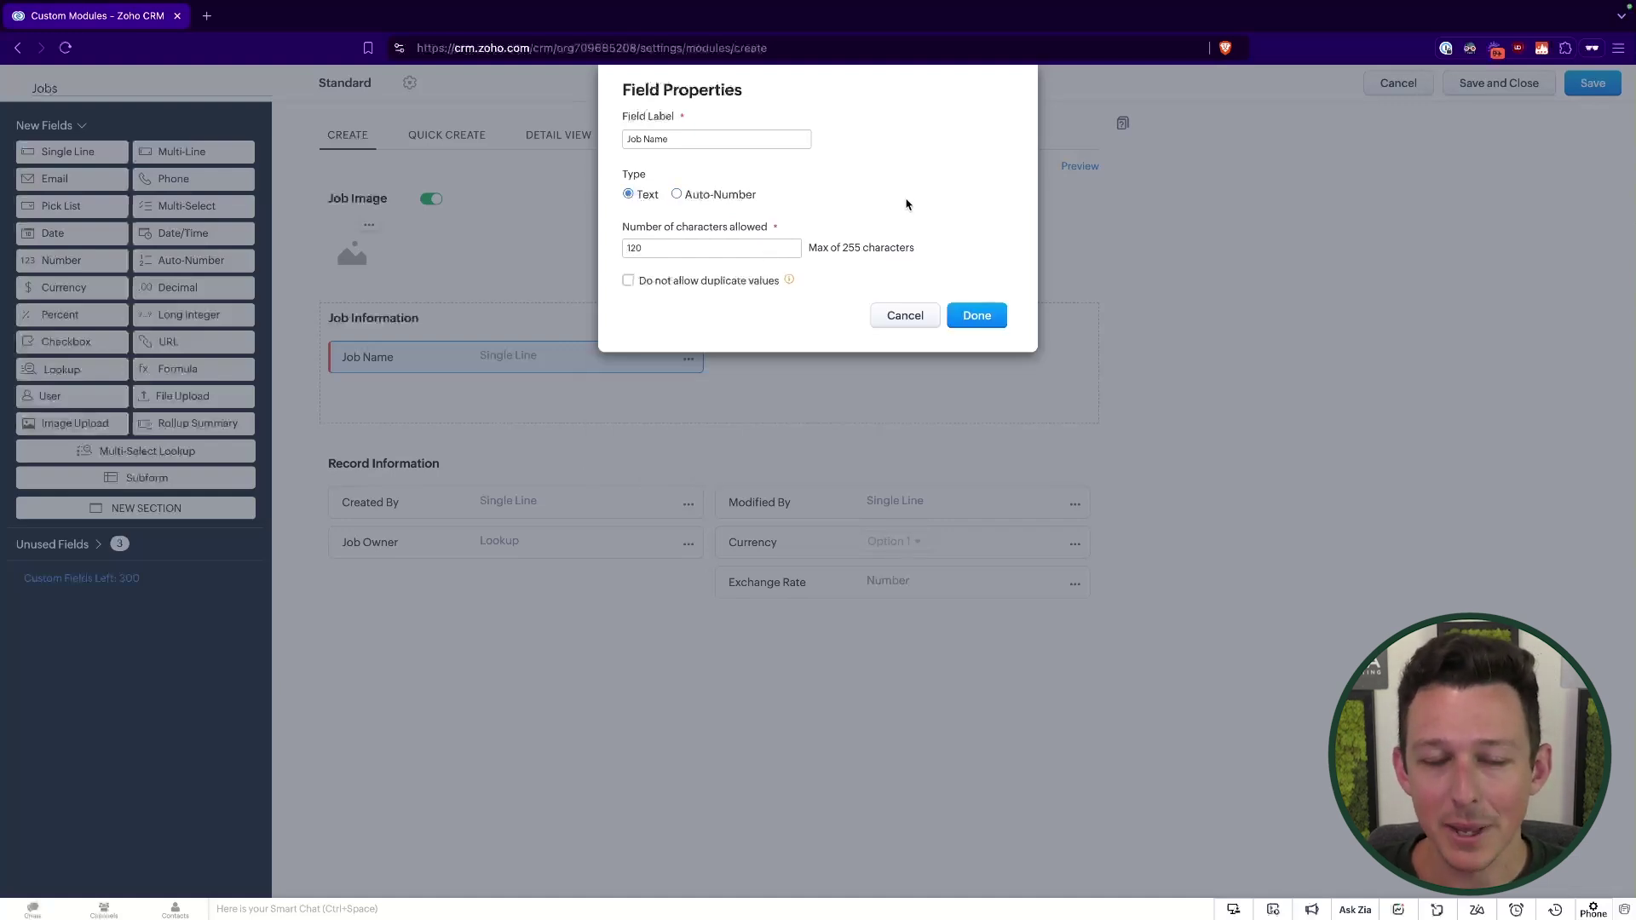
{"action": "left_click", "coordinate": [978, 317]}
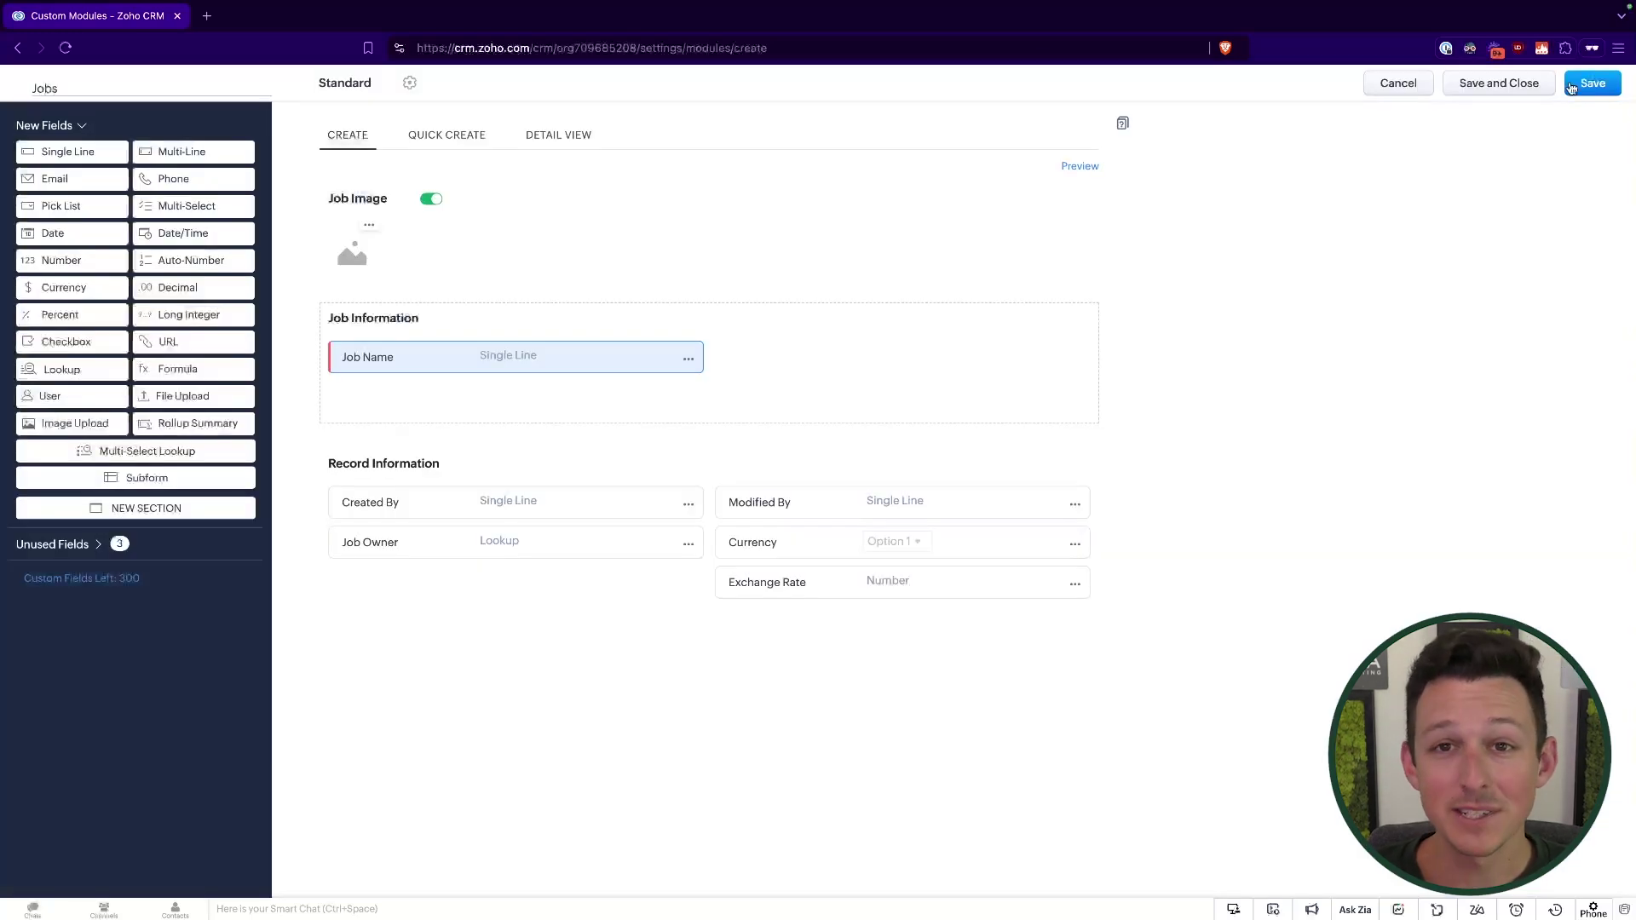
{"action": "left_click", "coordinate": [686, 353]}
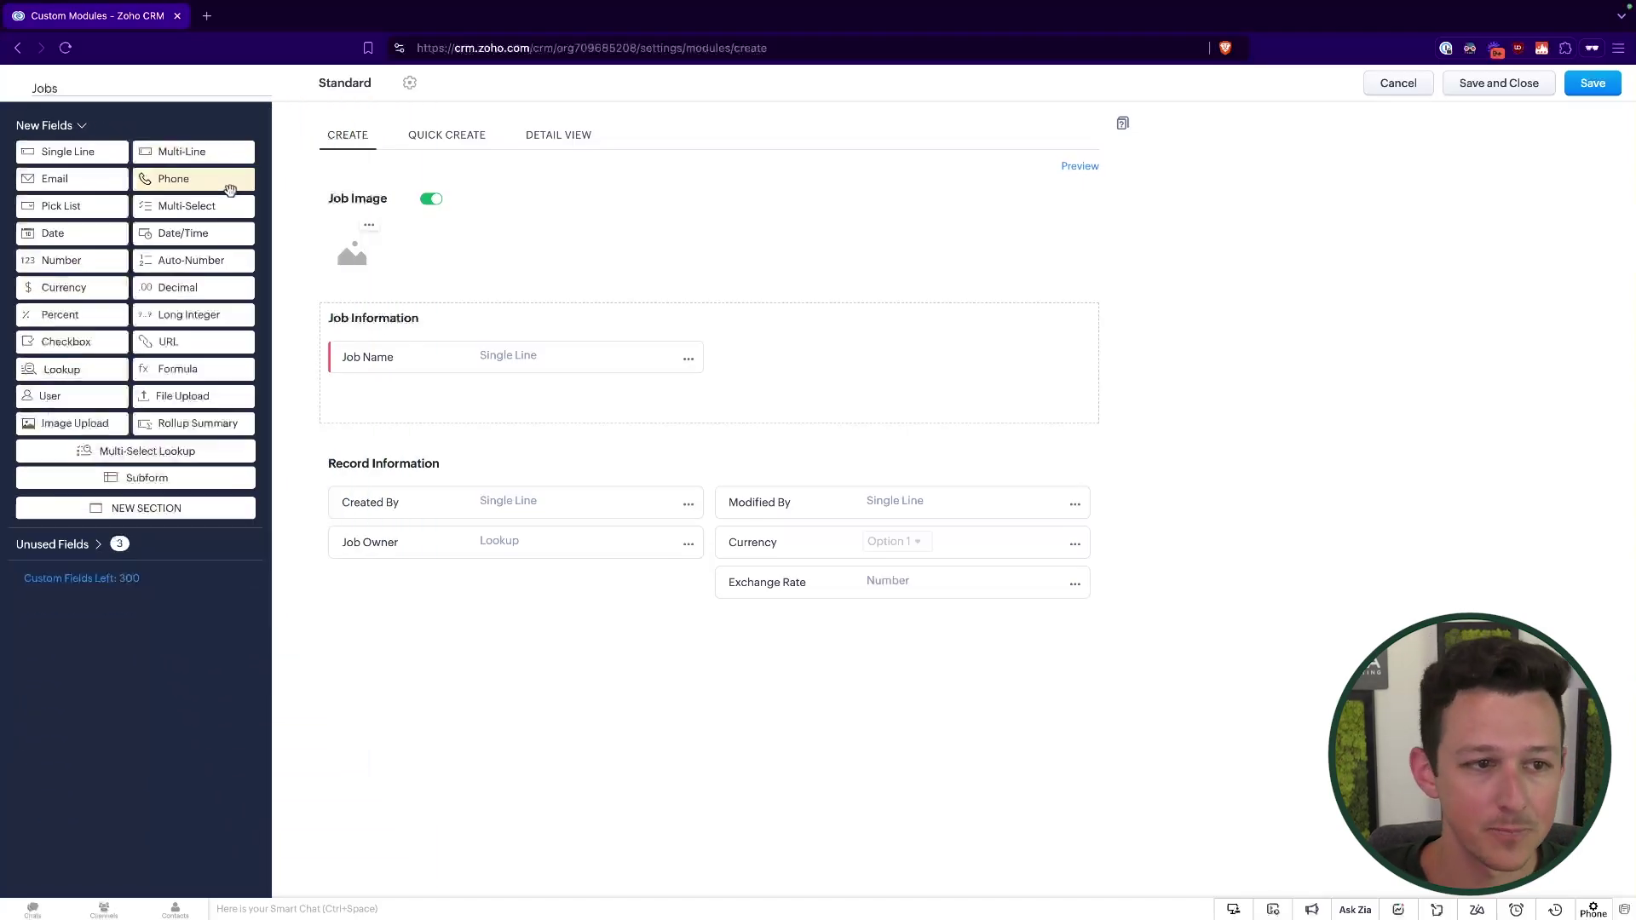
- Add an auto-numbered Job Number field and confirm the Job Description field
{"action": "left_click_drag", "start_coordinate": [181, 265], "coordinate": [783, 360]}
{"action": "type", "text": "Job"}
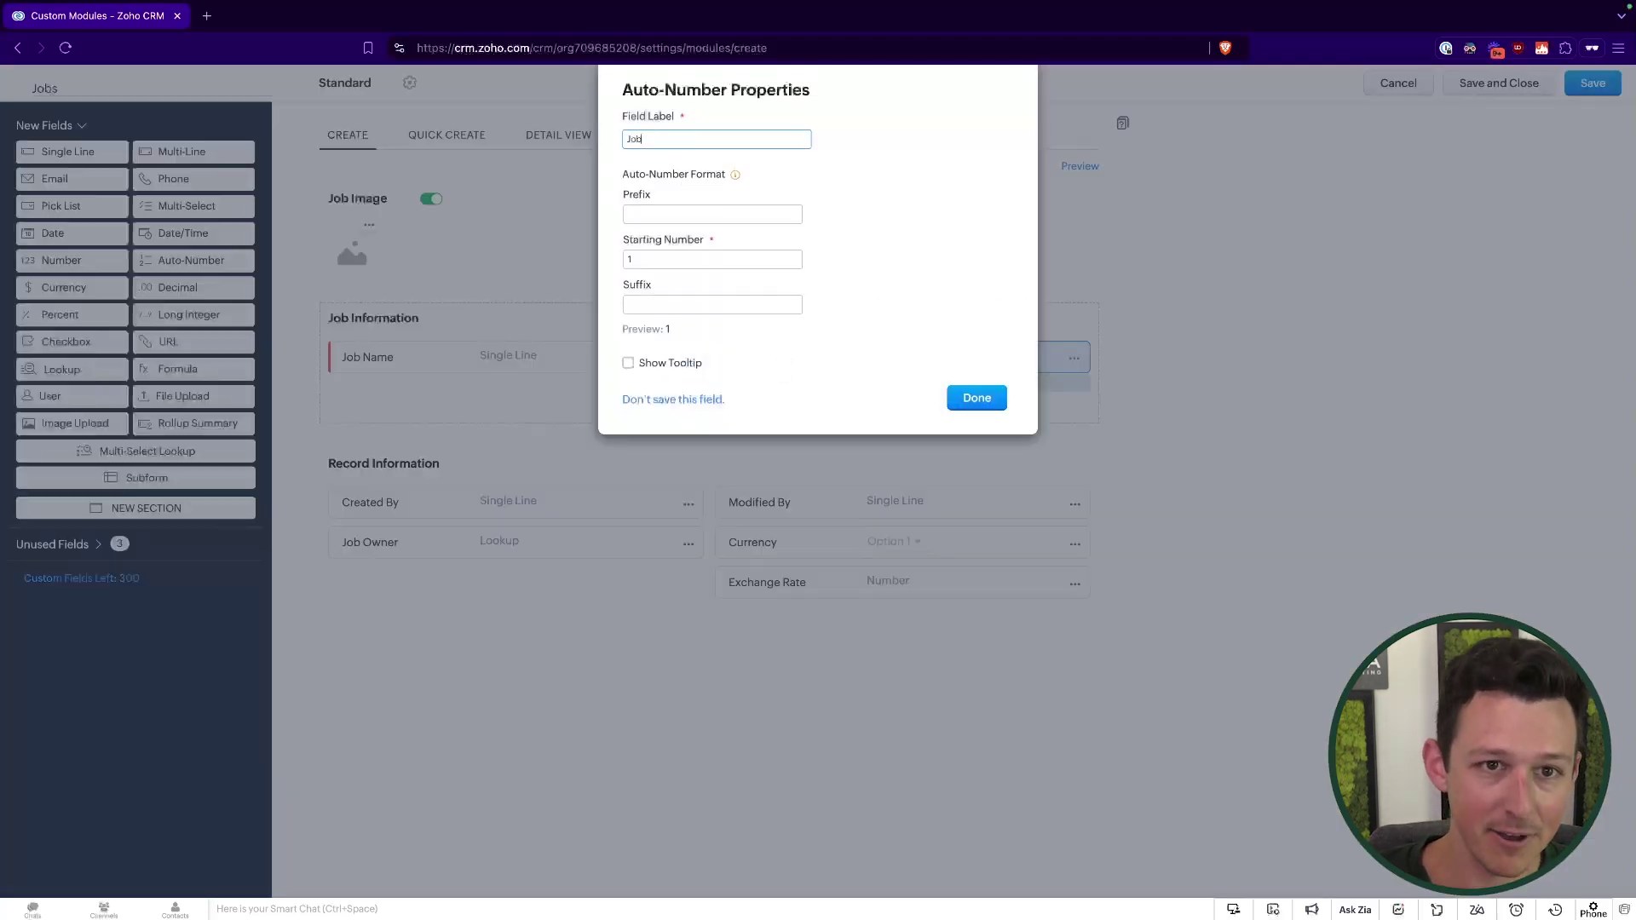
{"action": "type", "text": " Number"}
{"action": "left_click", "coordinate": [730, 214]}
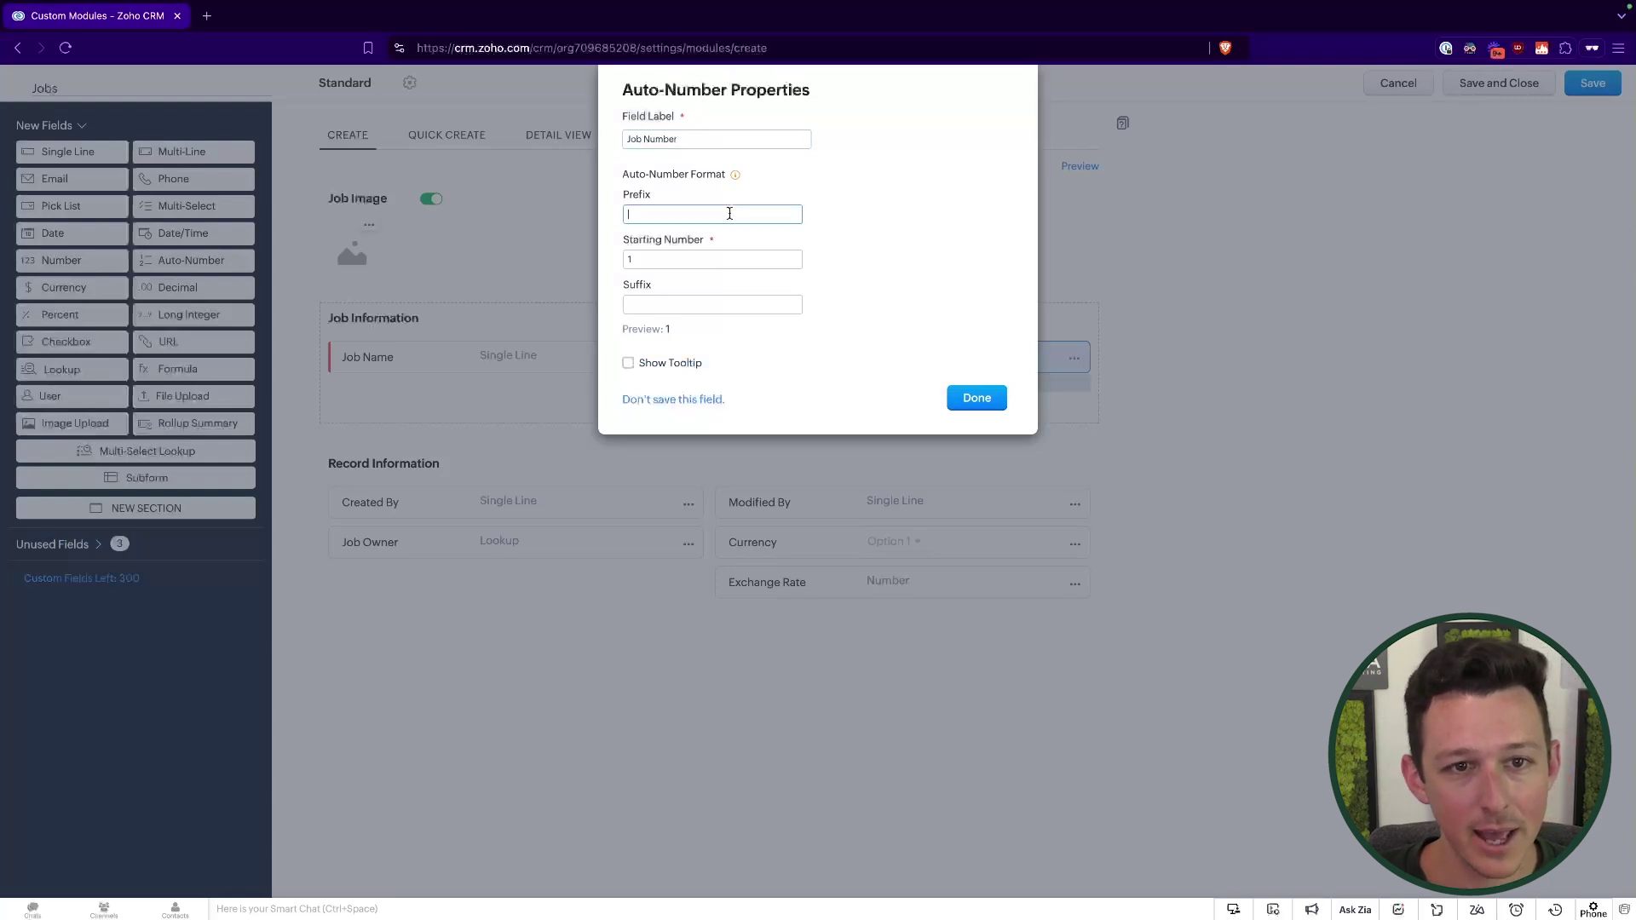
{"action": "left_click", "coordinate": [986, 399]}
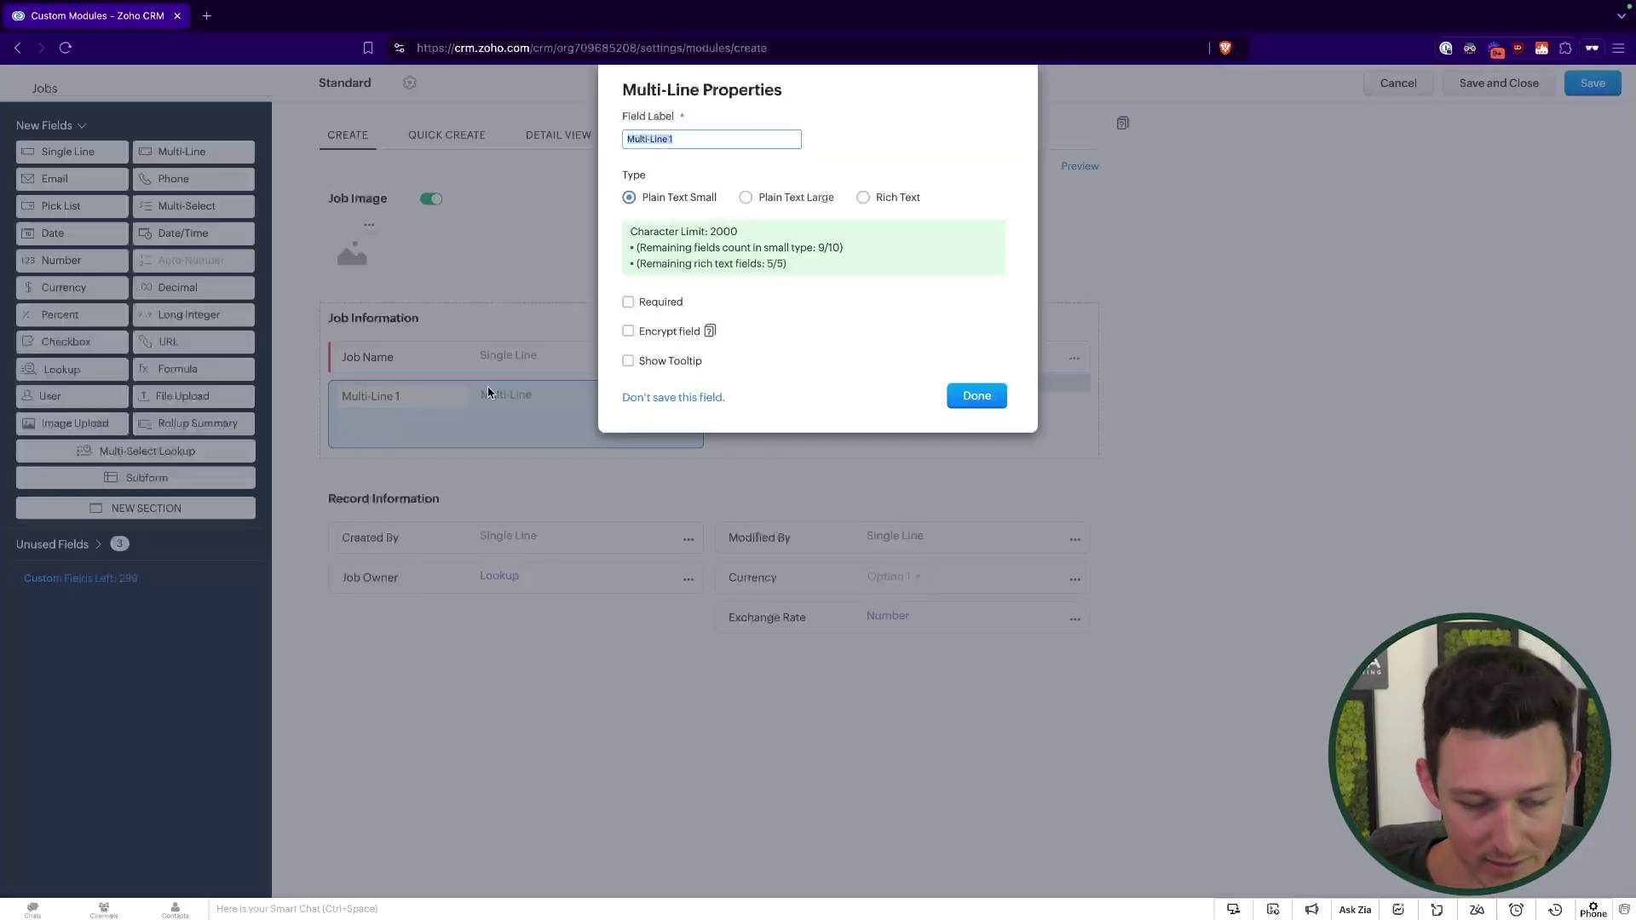
{"action": "type", "text": "Job Description"}
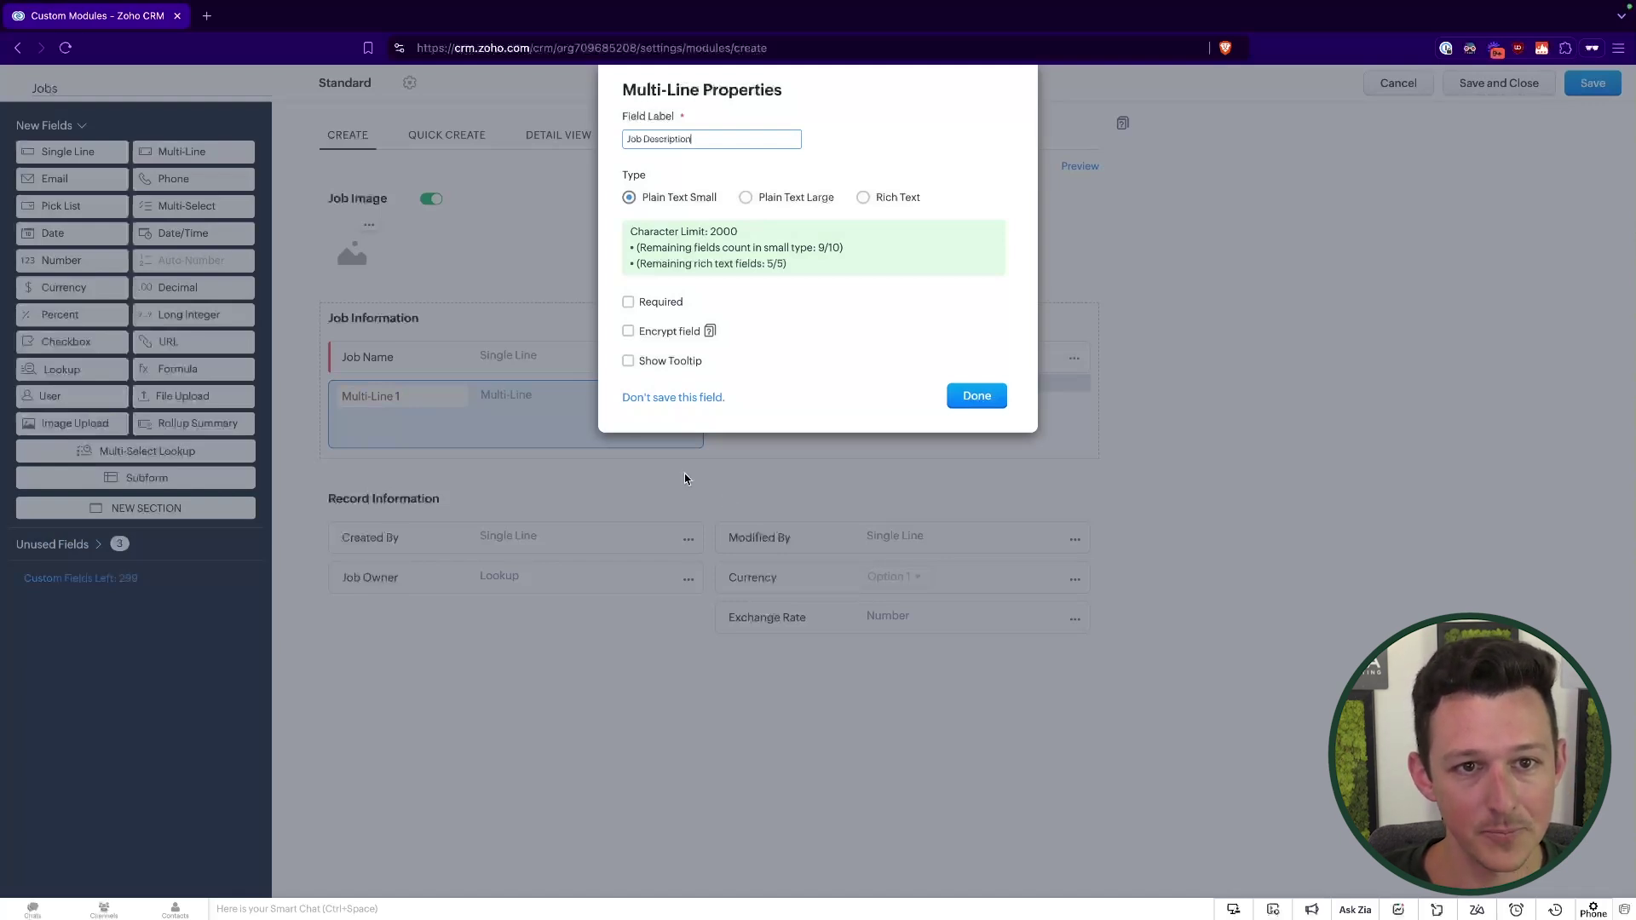
{"action": "left_click", "coordinate": [975, 396]}
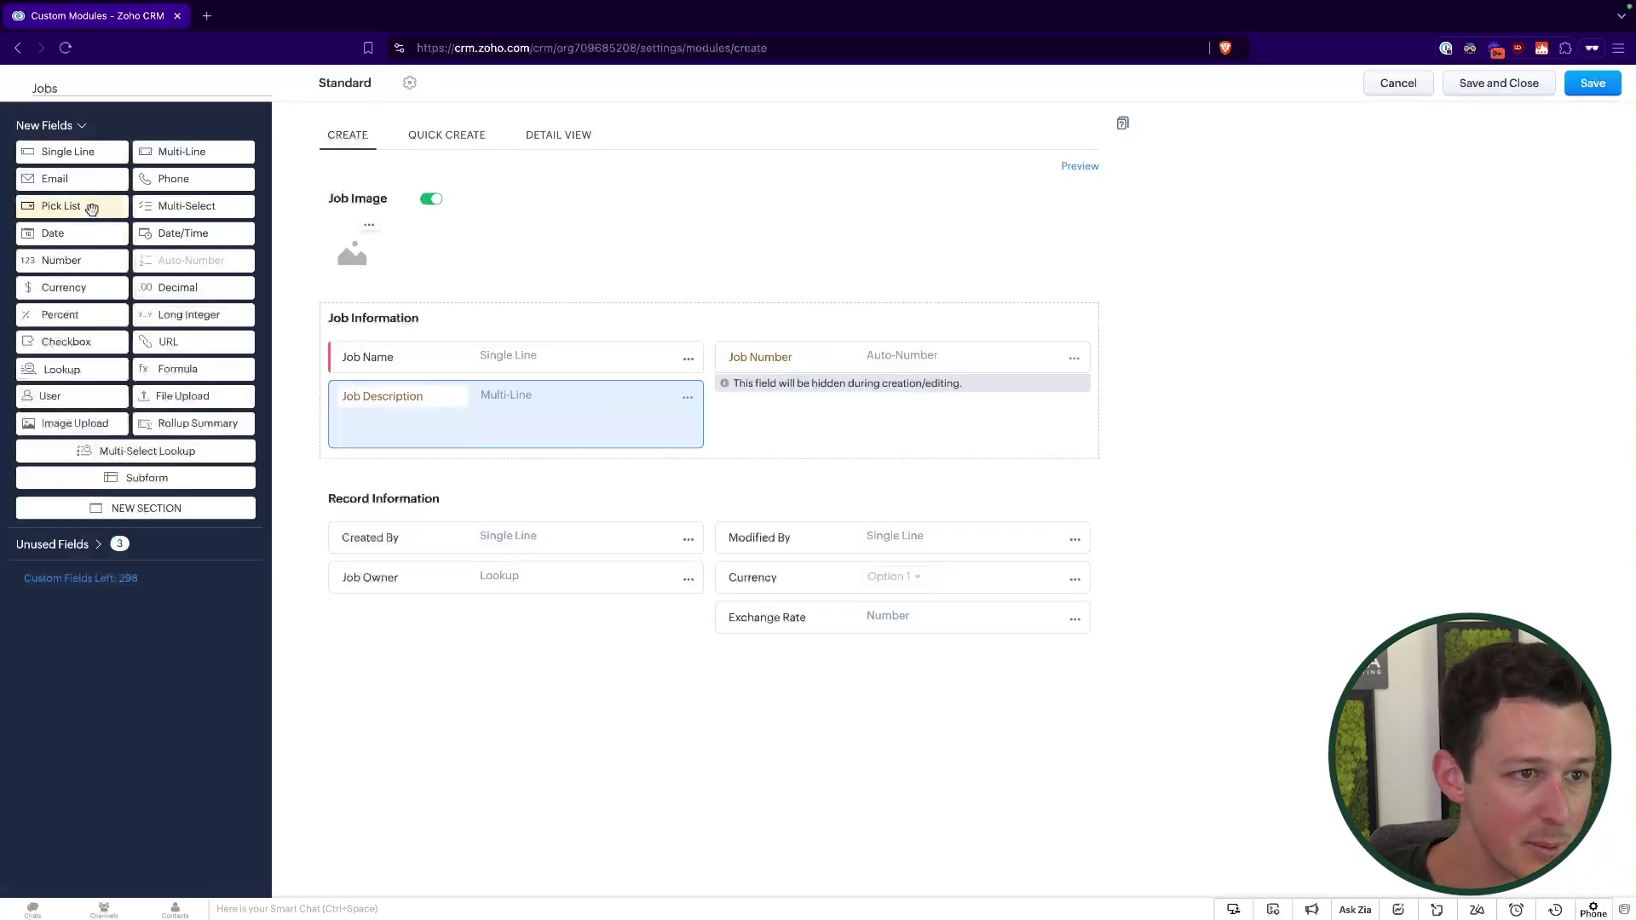
- Add a Job Status pick list with options Open, Scheduled, In Progress and Completed
{"action": "left_click_drag", "start_coordinate": [89, 209], "coordinate": [832, 420]}
{"action": "type", "text": "Job Status"}
{"action": "left_click", "coordinate": [741, 274]}
{"action": "key", "text": "ctrl+a"}
{"action": "type", "text": "Open"}
{"action": "key", "text": "Tab"}
{"action": "type", "text": "Scheduled"}
{"action": "left_click", "coordinate": [942, 310]}
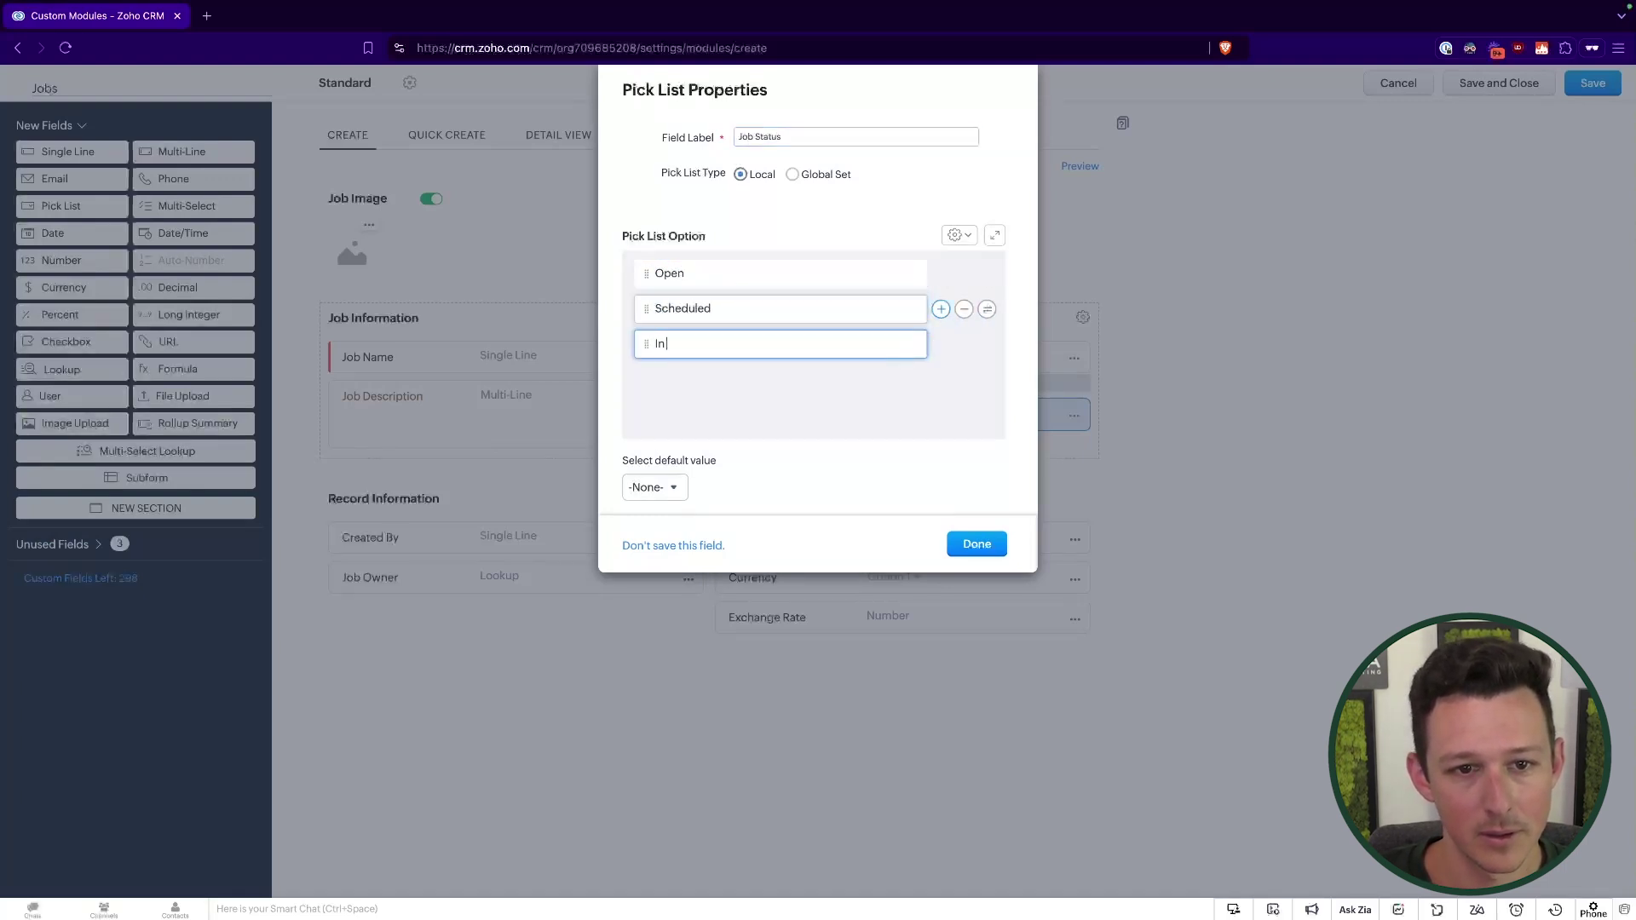
{"action": "type", "text": "In Progress"}
{"action": "left_click", "coordinate": [941, 343]}
{"action": "type", "text": "Completed"}
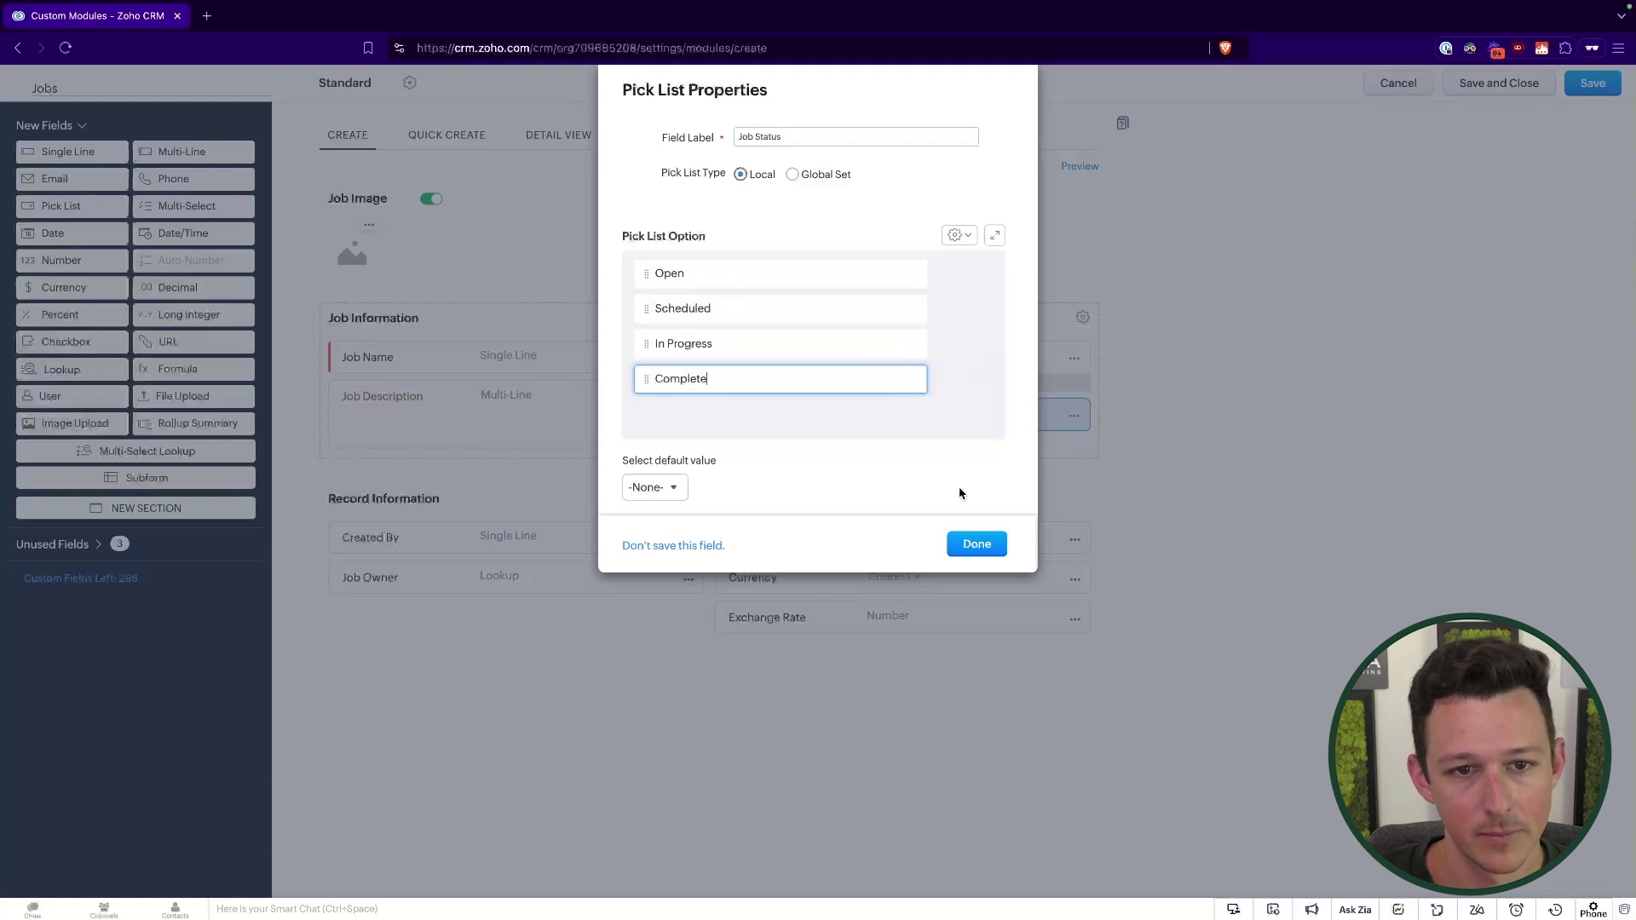
{"action": "left_click", "coordinate": [977, 549]}
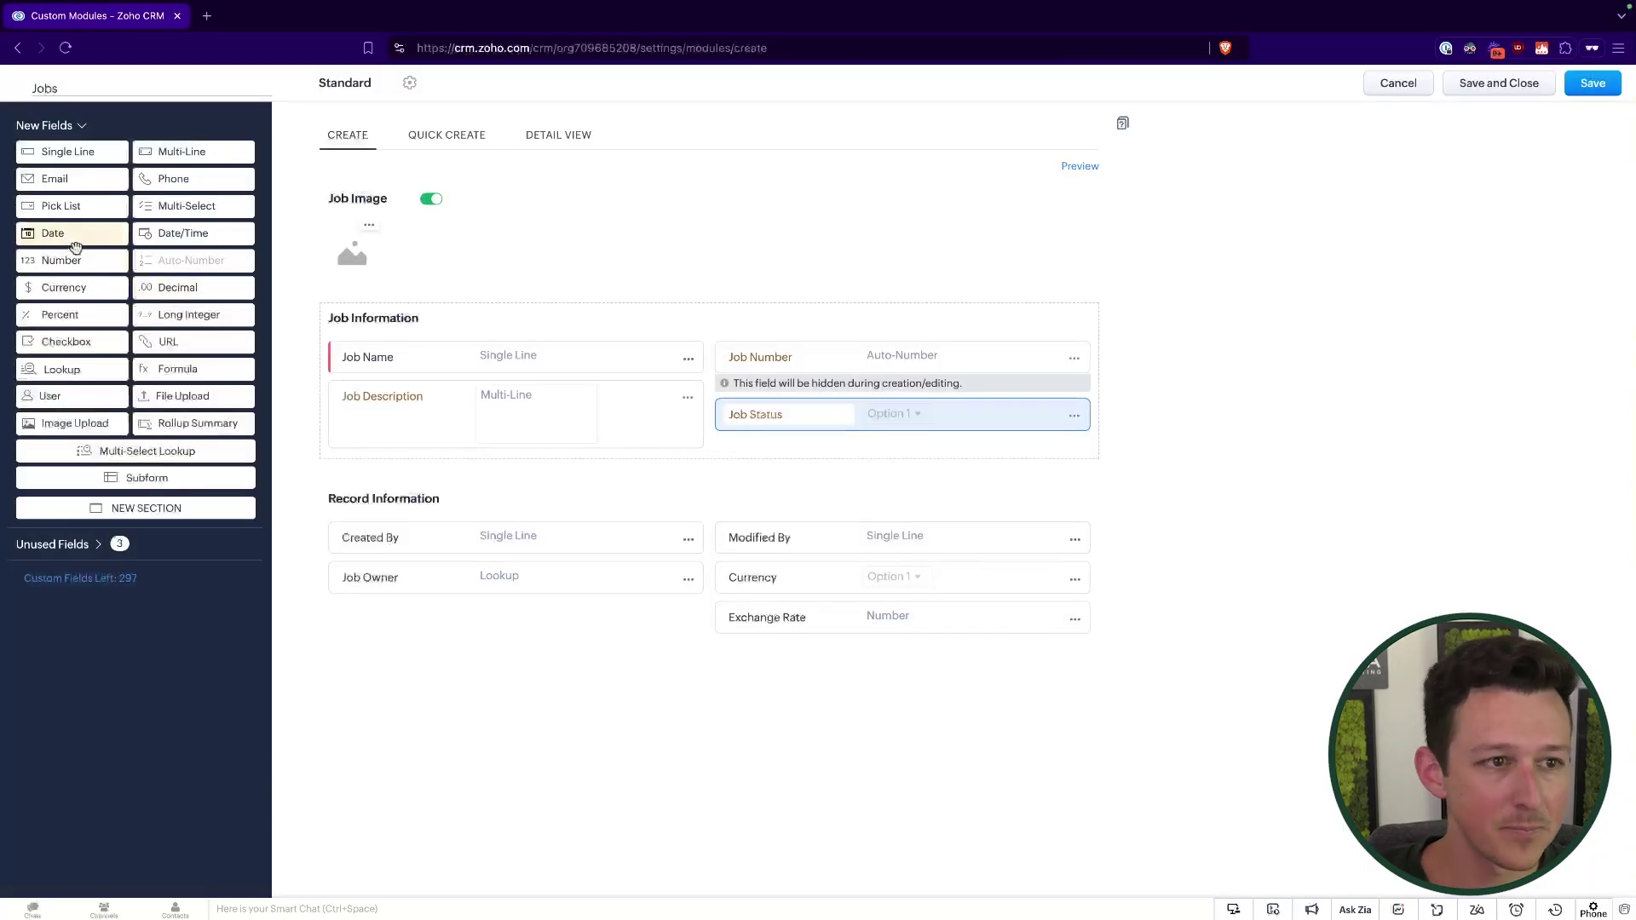
- Add two date fields, Job Start Date and one typed as 'Cob Completion Date'
{"action": "left_click_drag", "start_coordinate": [72, 232], "coordinate": [848, 457]}
{"action": "type", "text": "Job S"}
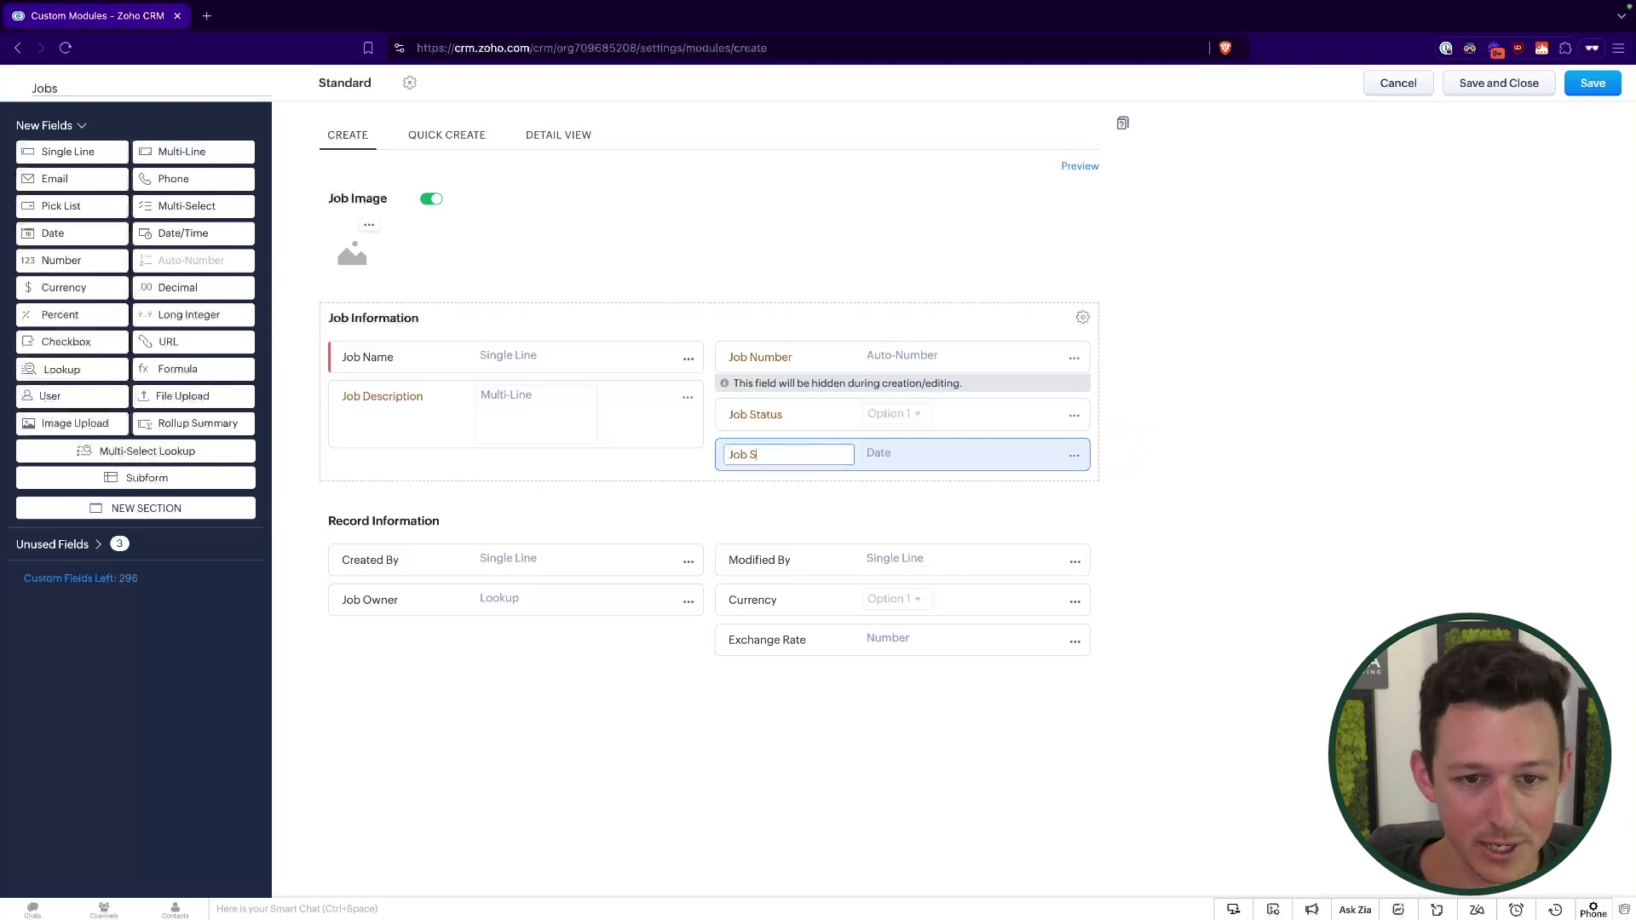
{"action": "type", "text": "tart Date"}
{"action": "left_click_drag", "start_coordinate": [52, 233], "coordinate": [793, 498]}
{"action": "type", "text": "Complet"}
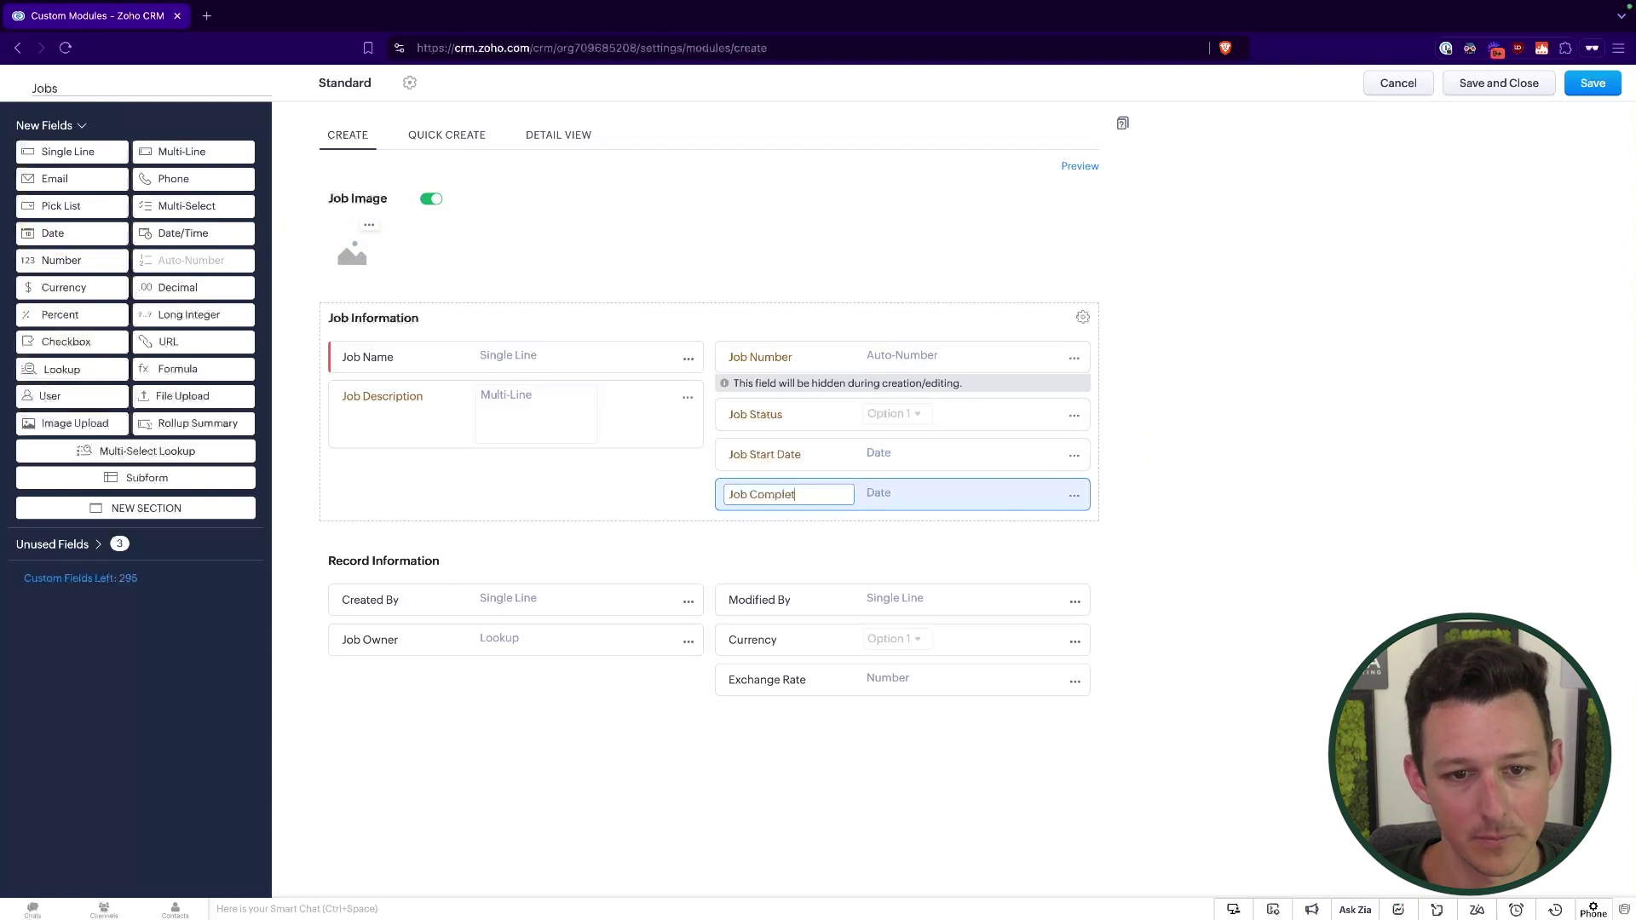
{"action": "type", "text": "ob Completion Date"}
- Commit the completion date field and add a section named Relational Information
{"action": "key", "text": "Return"}
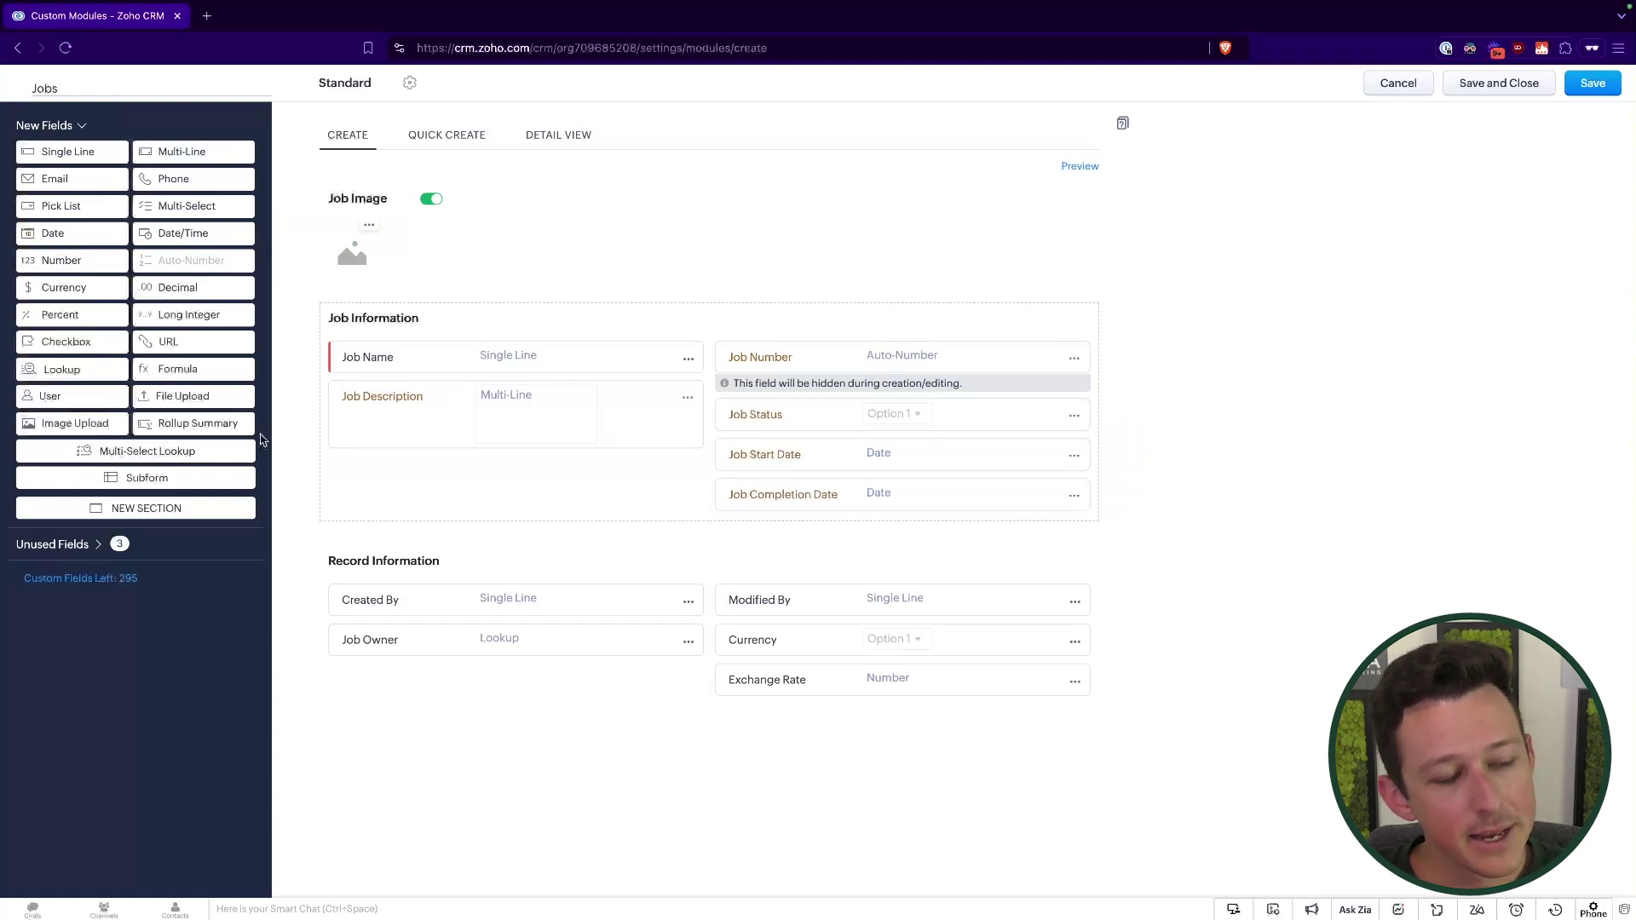
{"action": "left_click_drag", "start_coordinate": [147, 508], "coordinate": [468, 487]}
{"action": "type", "text": "Relati"}
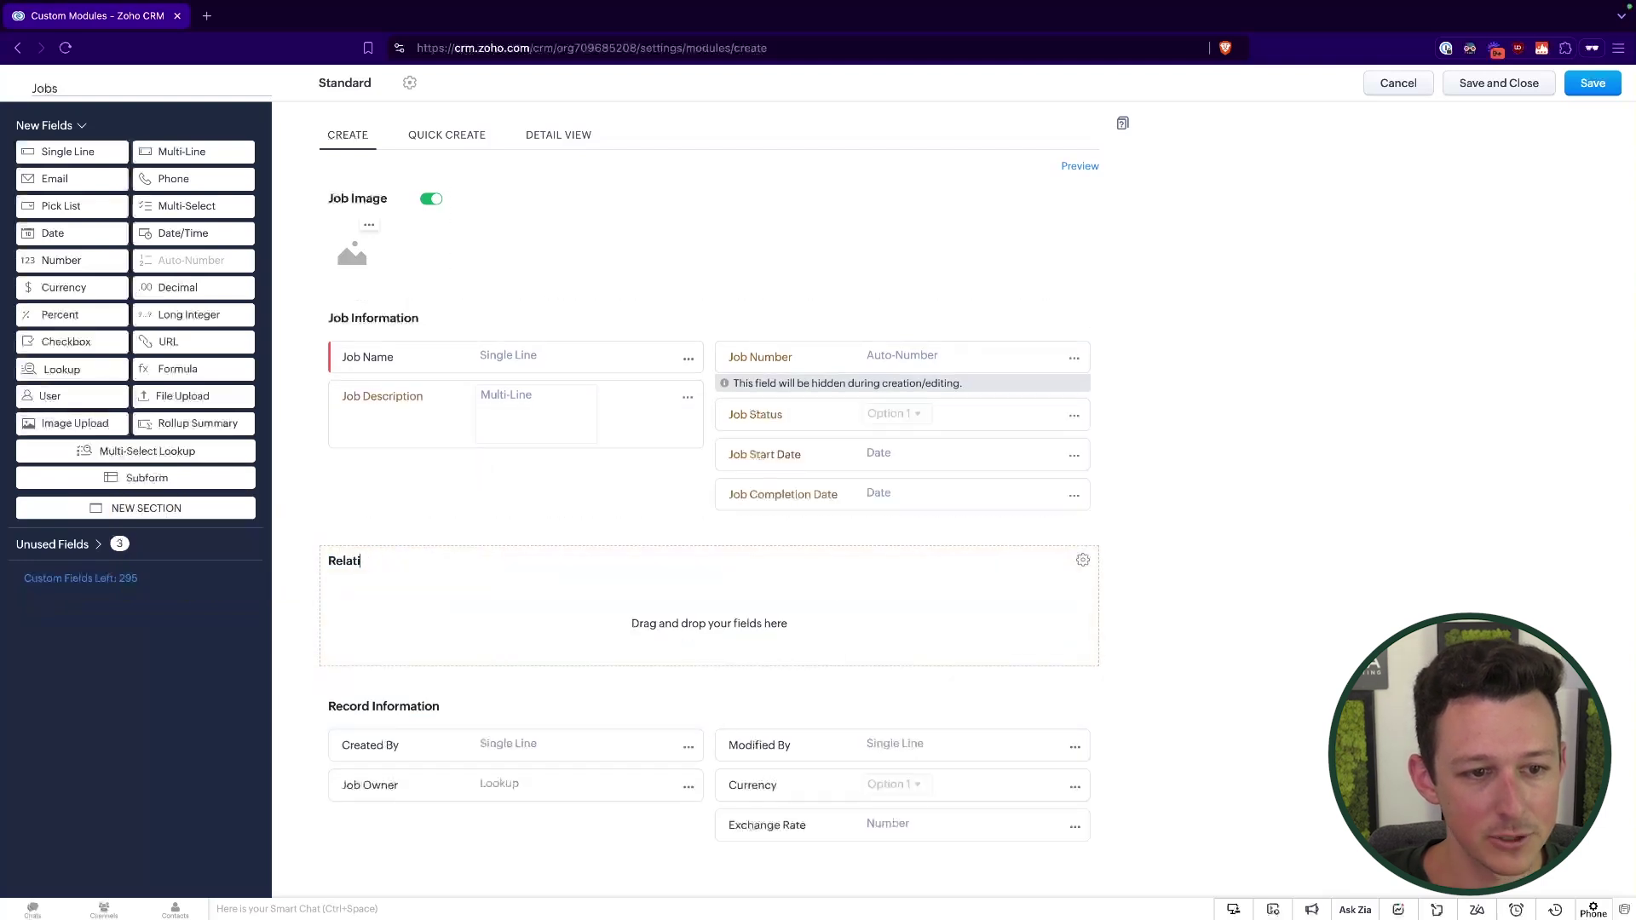
{"action": "type", "text": "onal Information"}
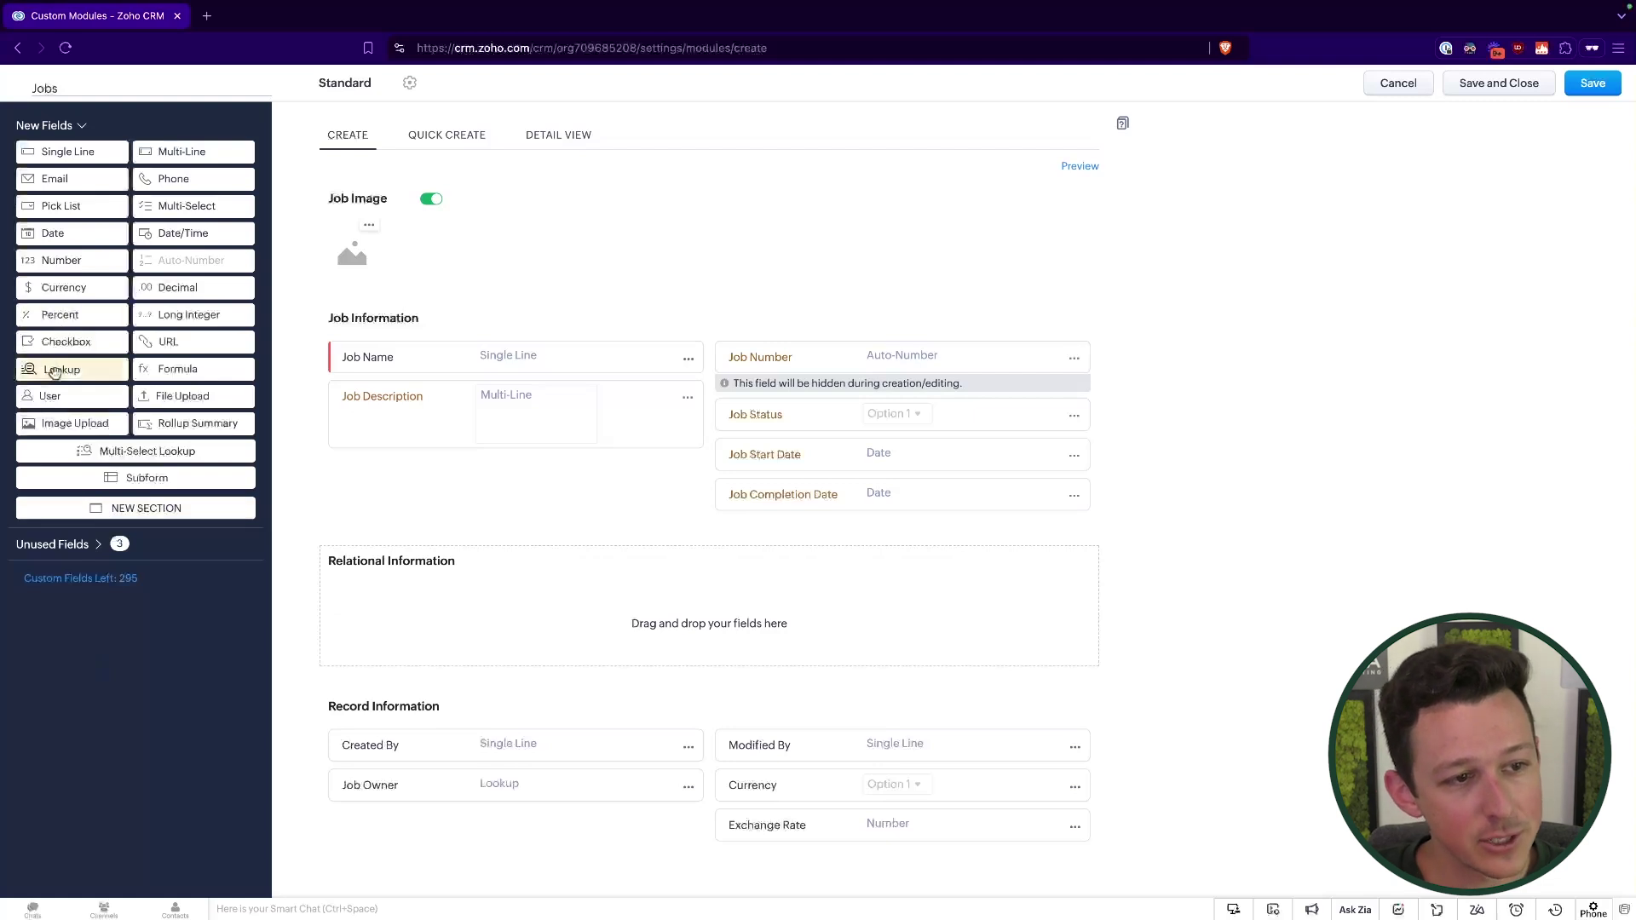
- Add a lookup field labelled Account that links to the Accounts module
{"action": "left_click_drag", "start_coordinate": [54, 372], "coordinate": [387, 607]}
{"action": "triple_click", "coordinate": [681, 136]}
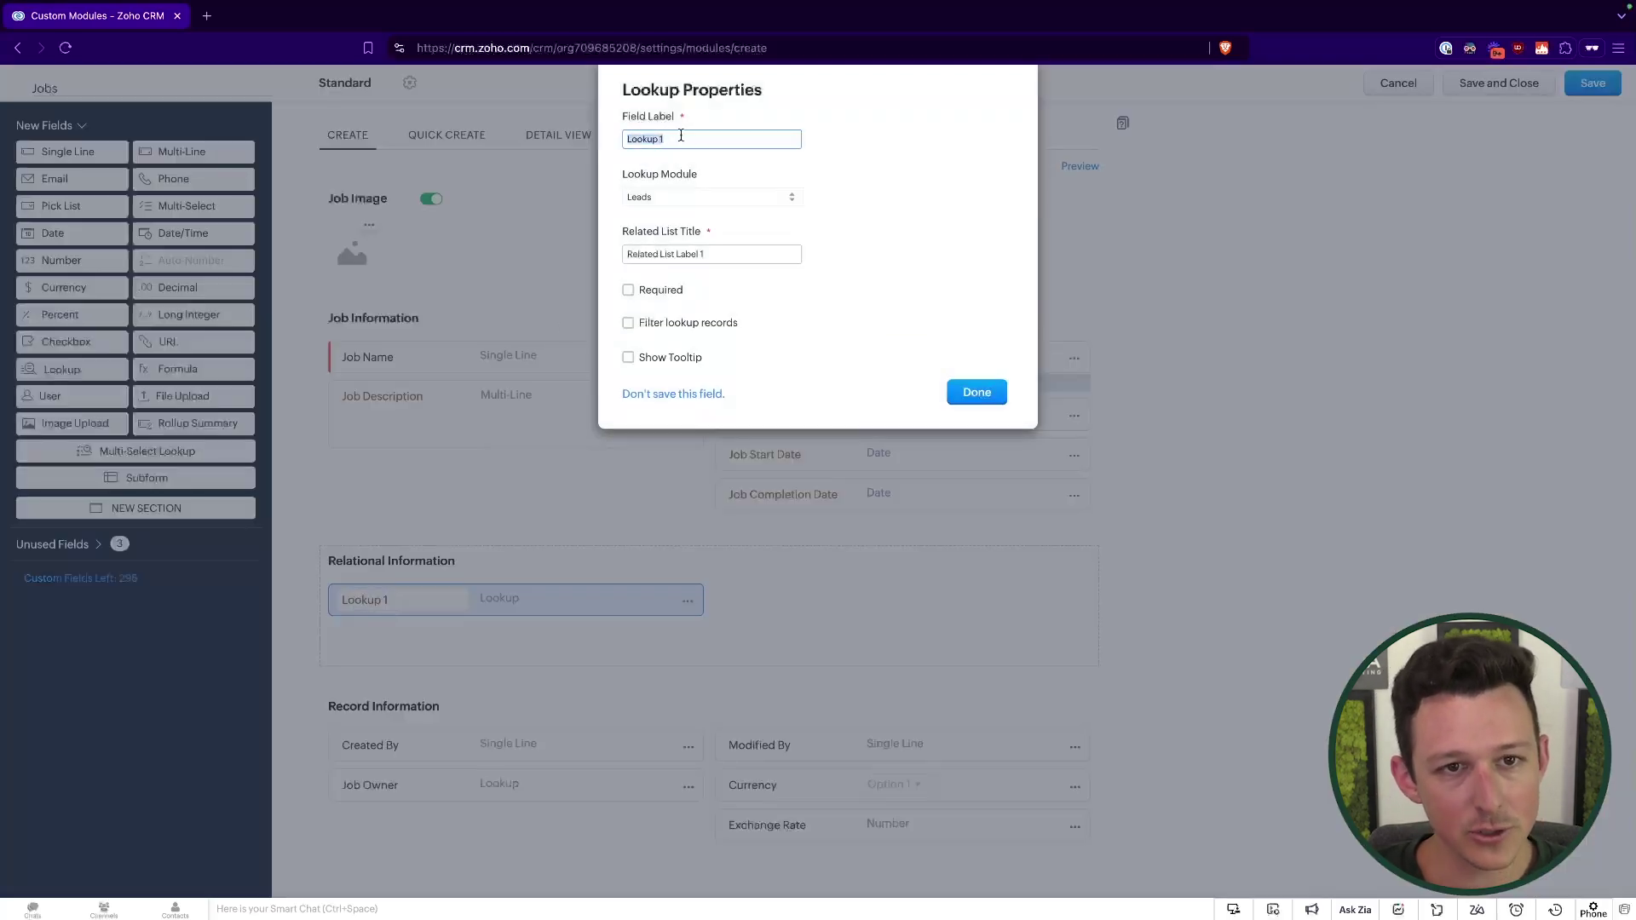
{"action": "type", "text": "Account"}
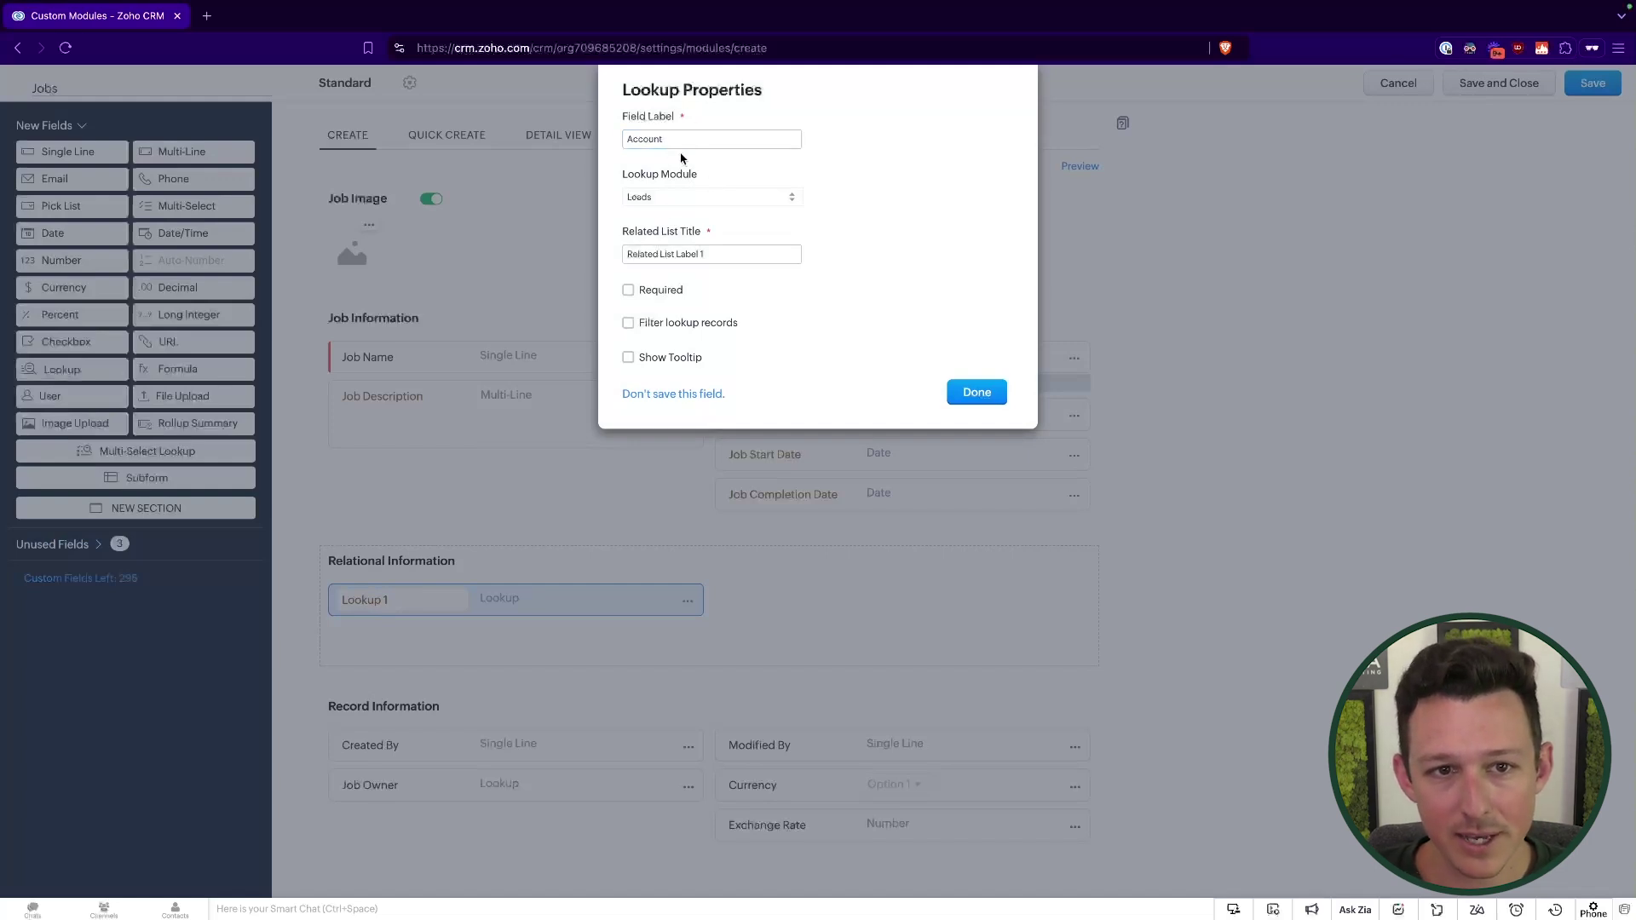
{"action": "left_click", "coordinate": [657, 194]}
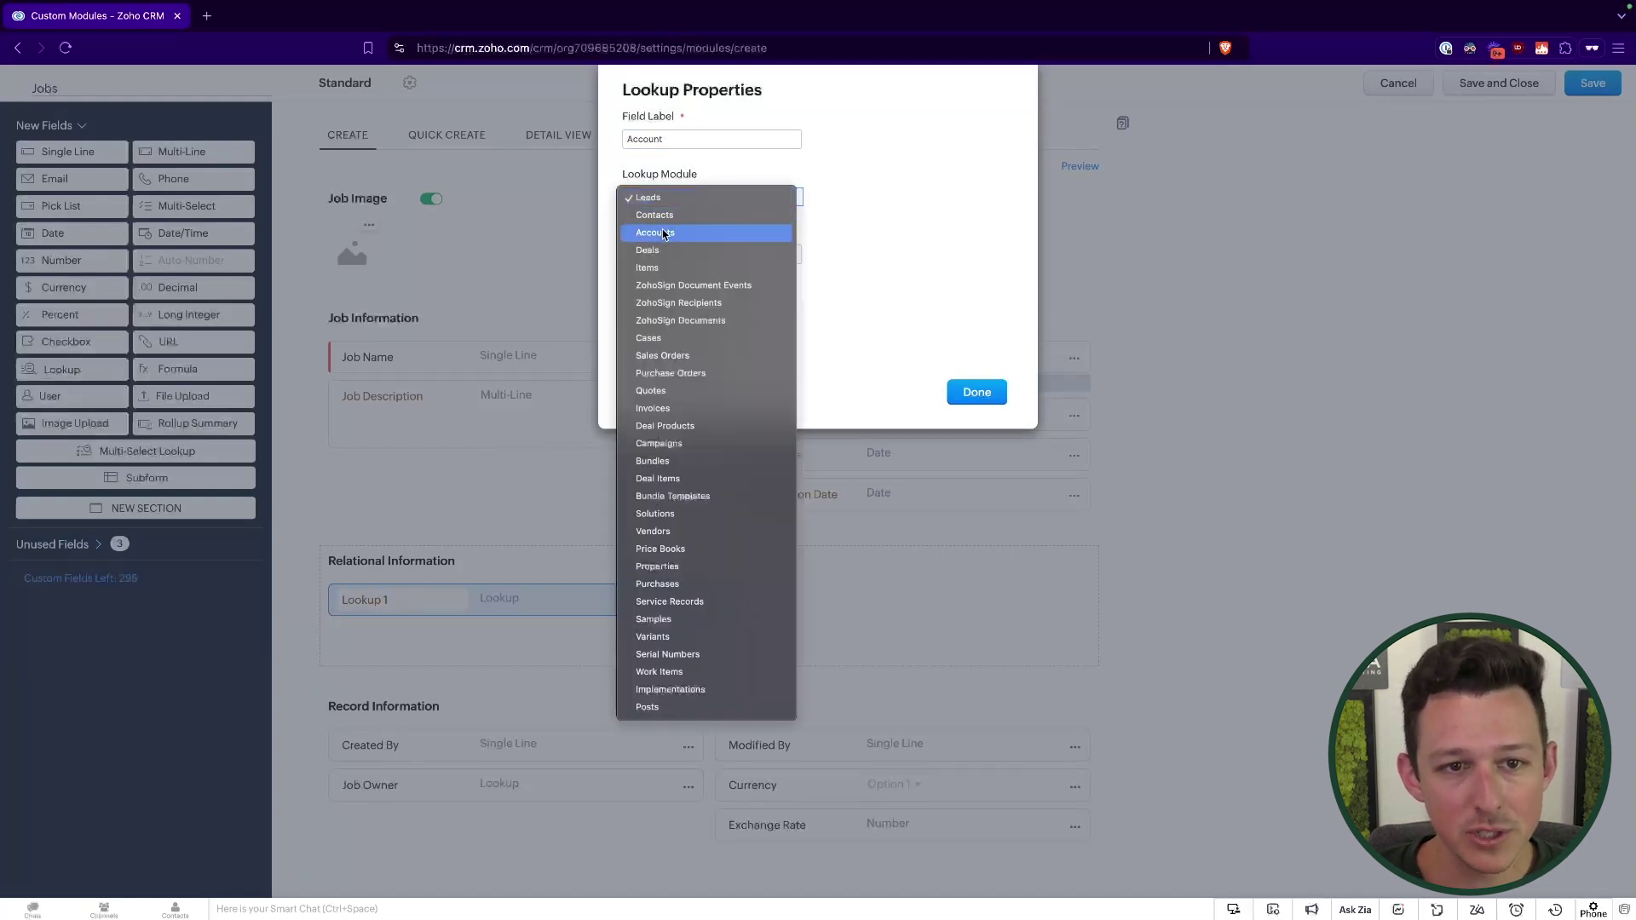
{"action": "left_click", "coordinate": [665, 234]}
{"action": "left_click_drag", "start_coordinate": [622, 232], "coordinate": [683, 233]}
{"action": "left_click", "coordinate": [774, 233]}
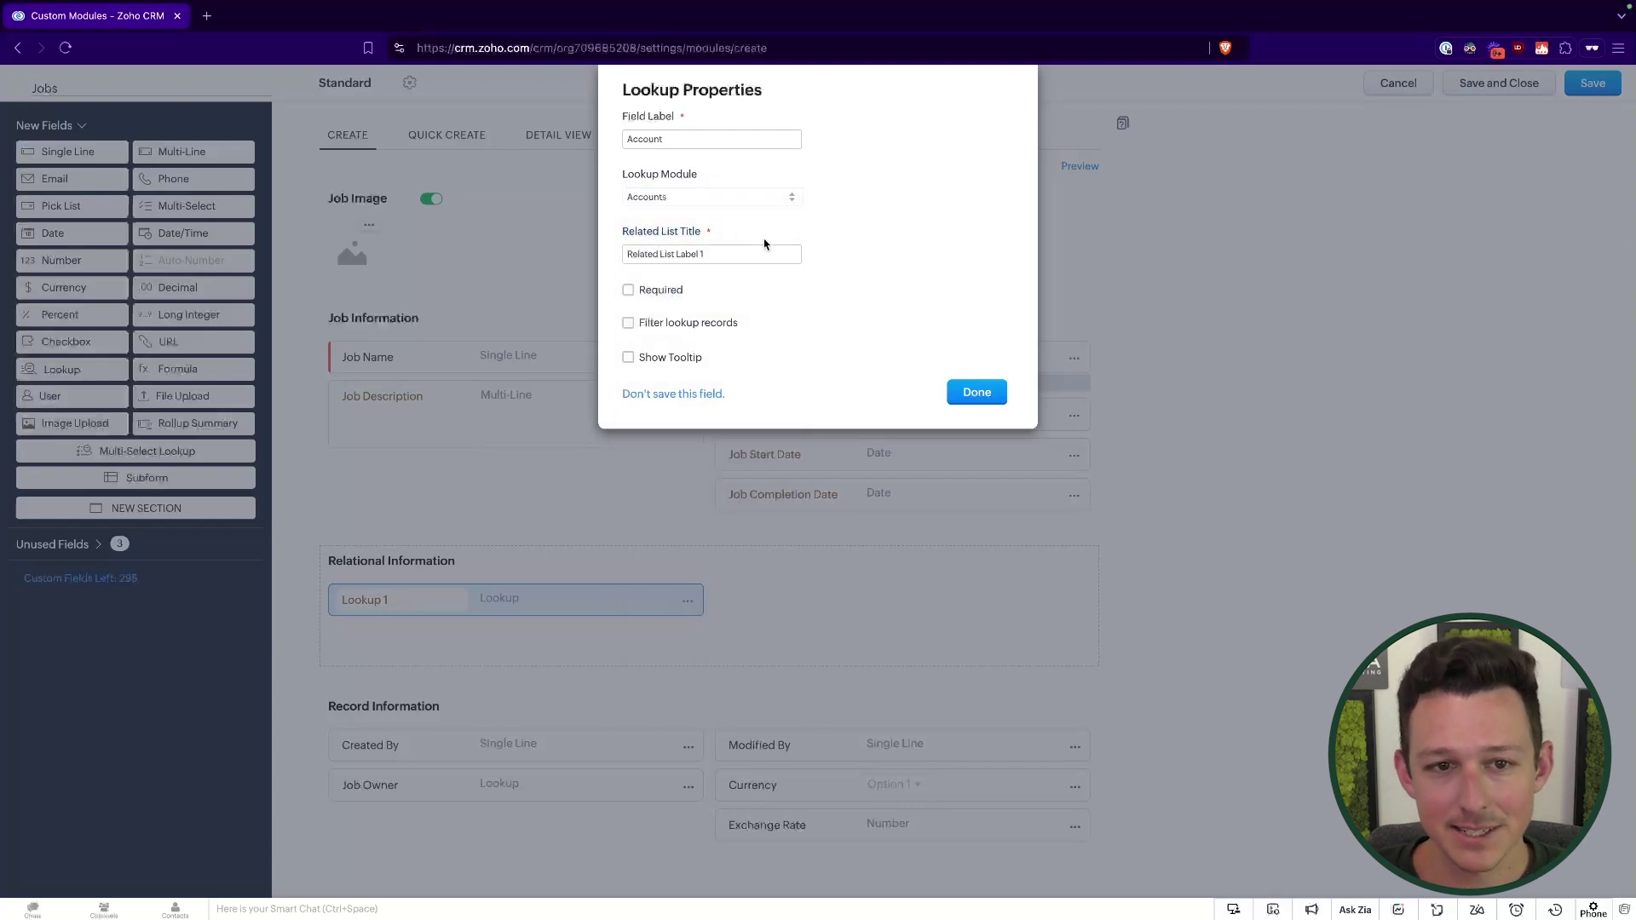
- Set the Account lookup's related list title to Jobs and save it
{"action": "triple_click", "coordinate": [759, 246]}
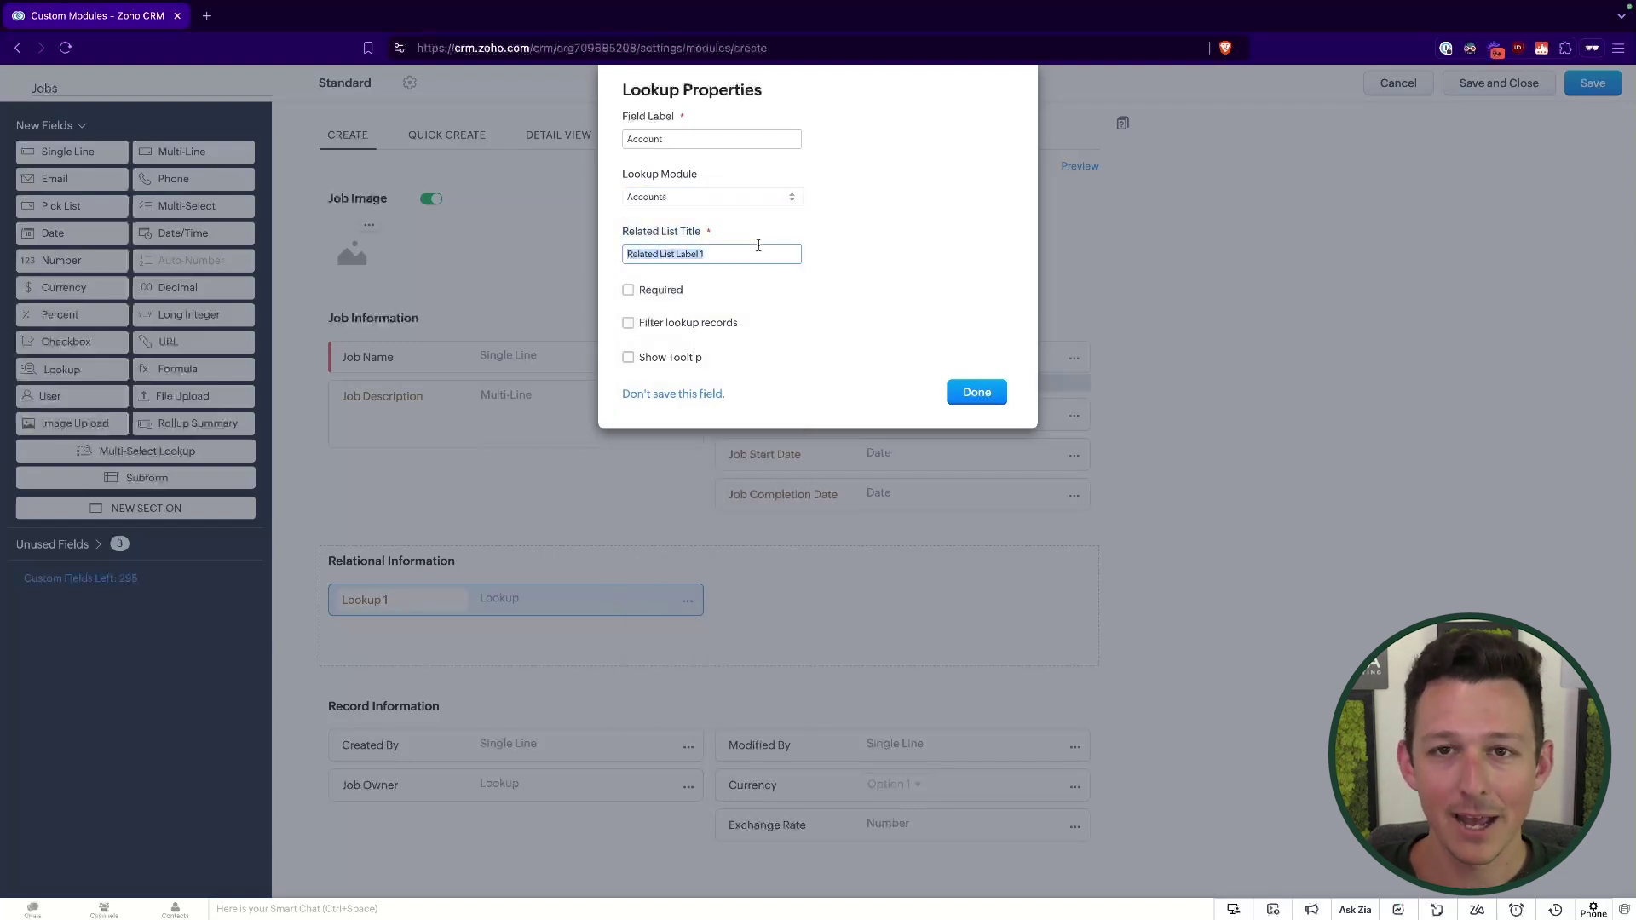
{"action": "type", "text": "Account"}
{"action": "left_click", "coordinate": [880, 257]}
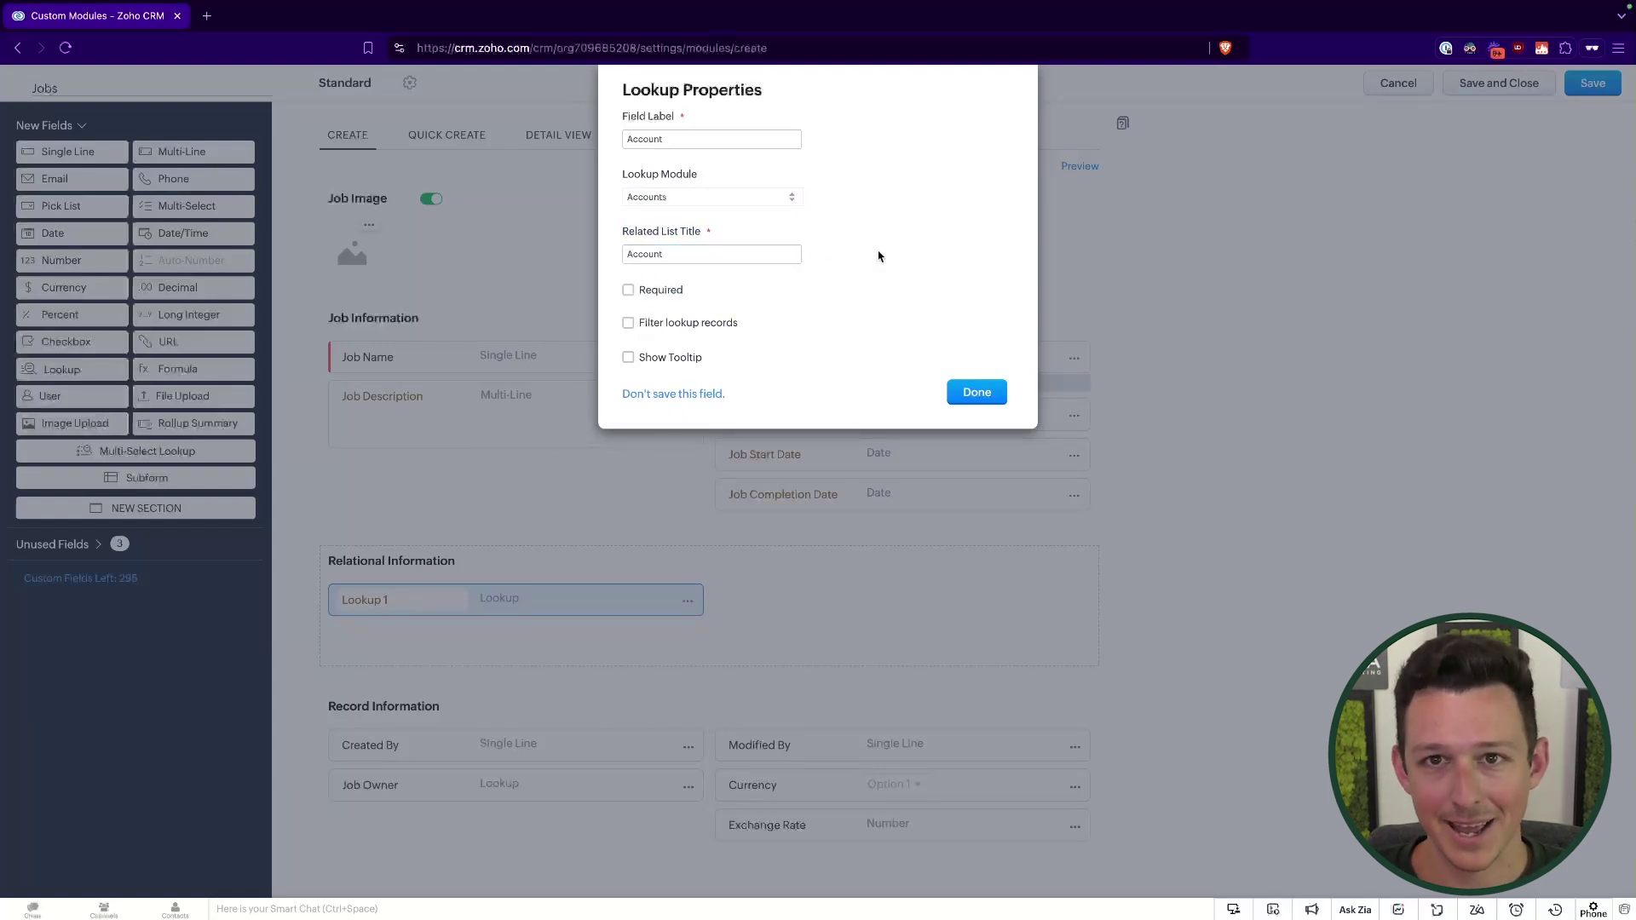
{"action": "double_click", "coordinate": [683, 247]}
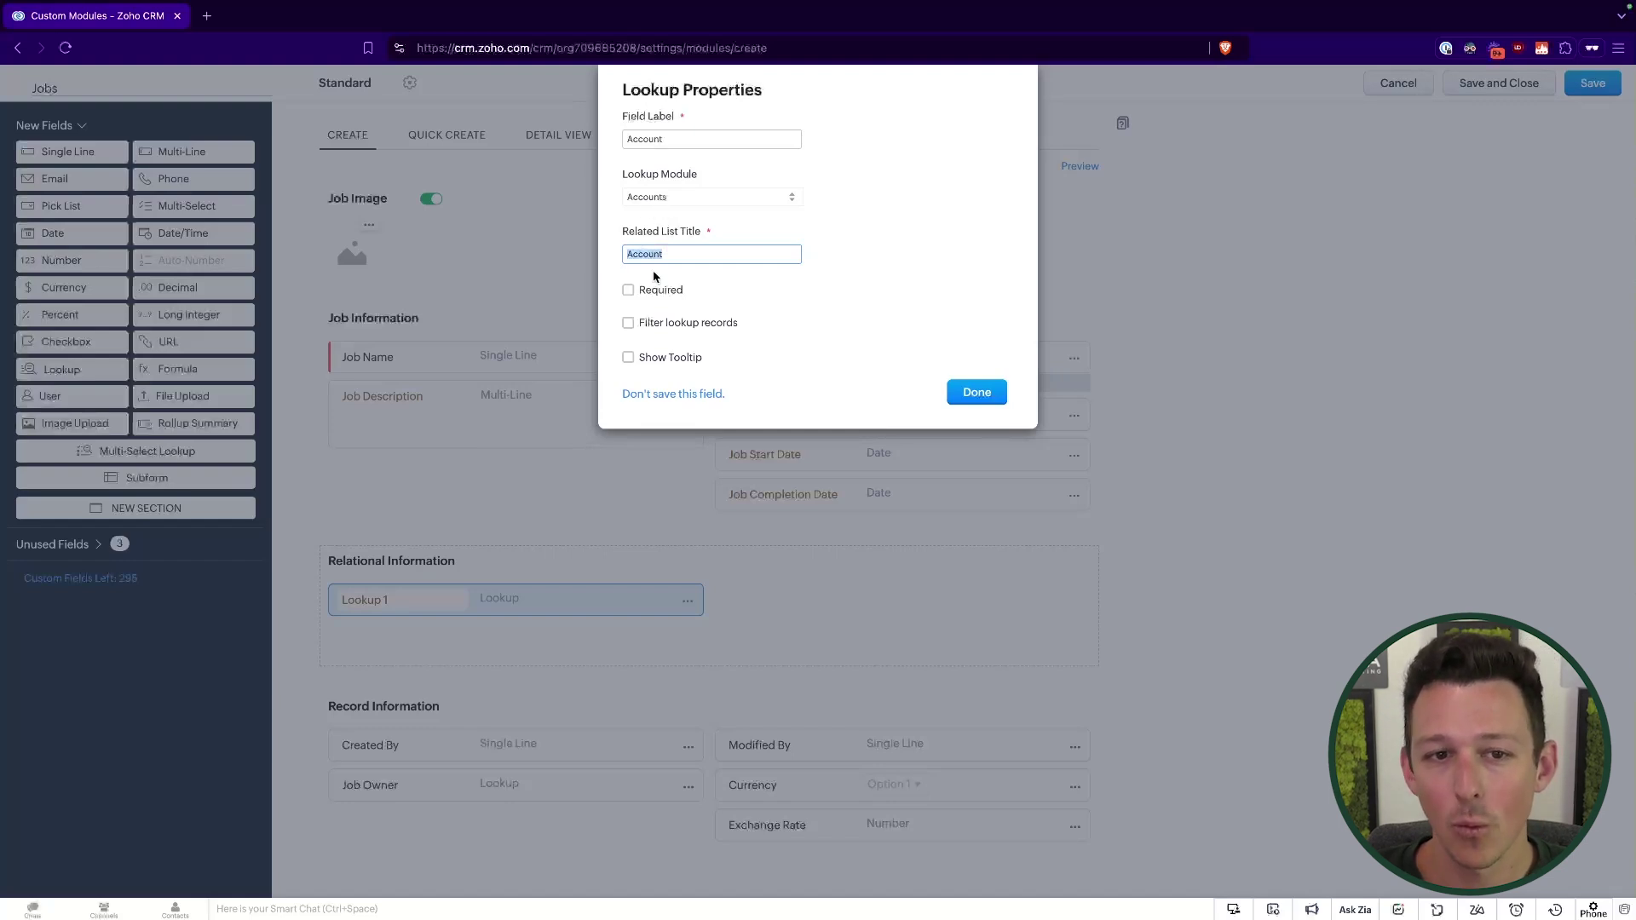
{"action": "type", "text": "Jobs"}
{"action": "left_click", "coordinate": [803, 244]}
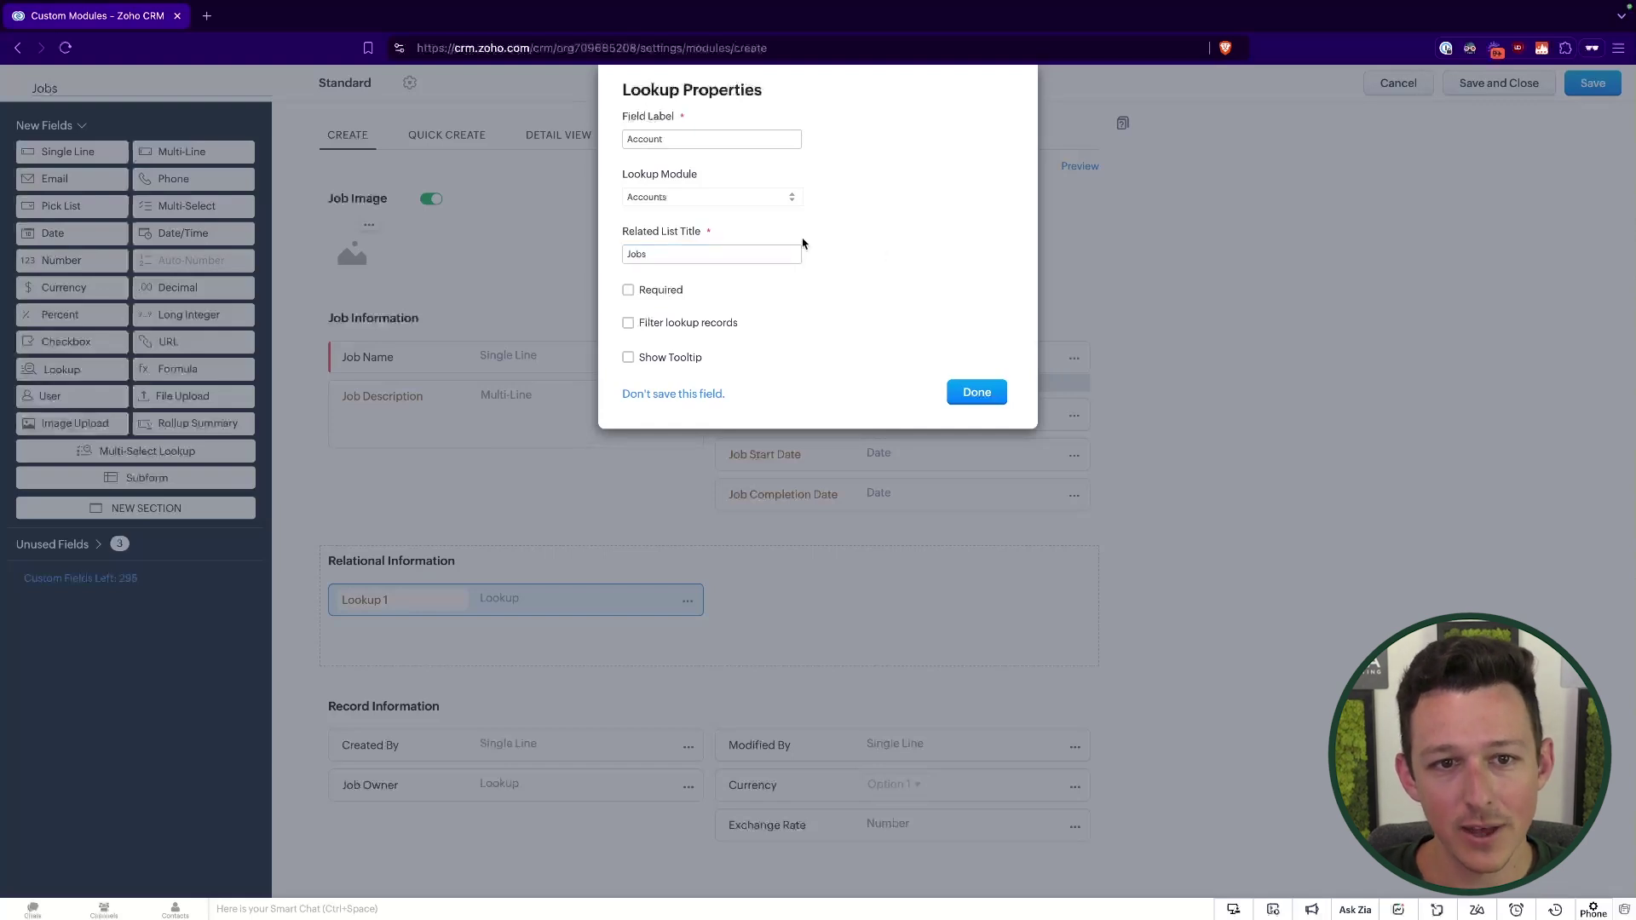
{"action": "left_click", "coordinate": [974, 395]}
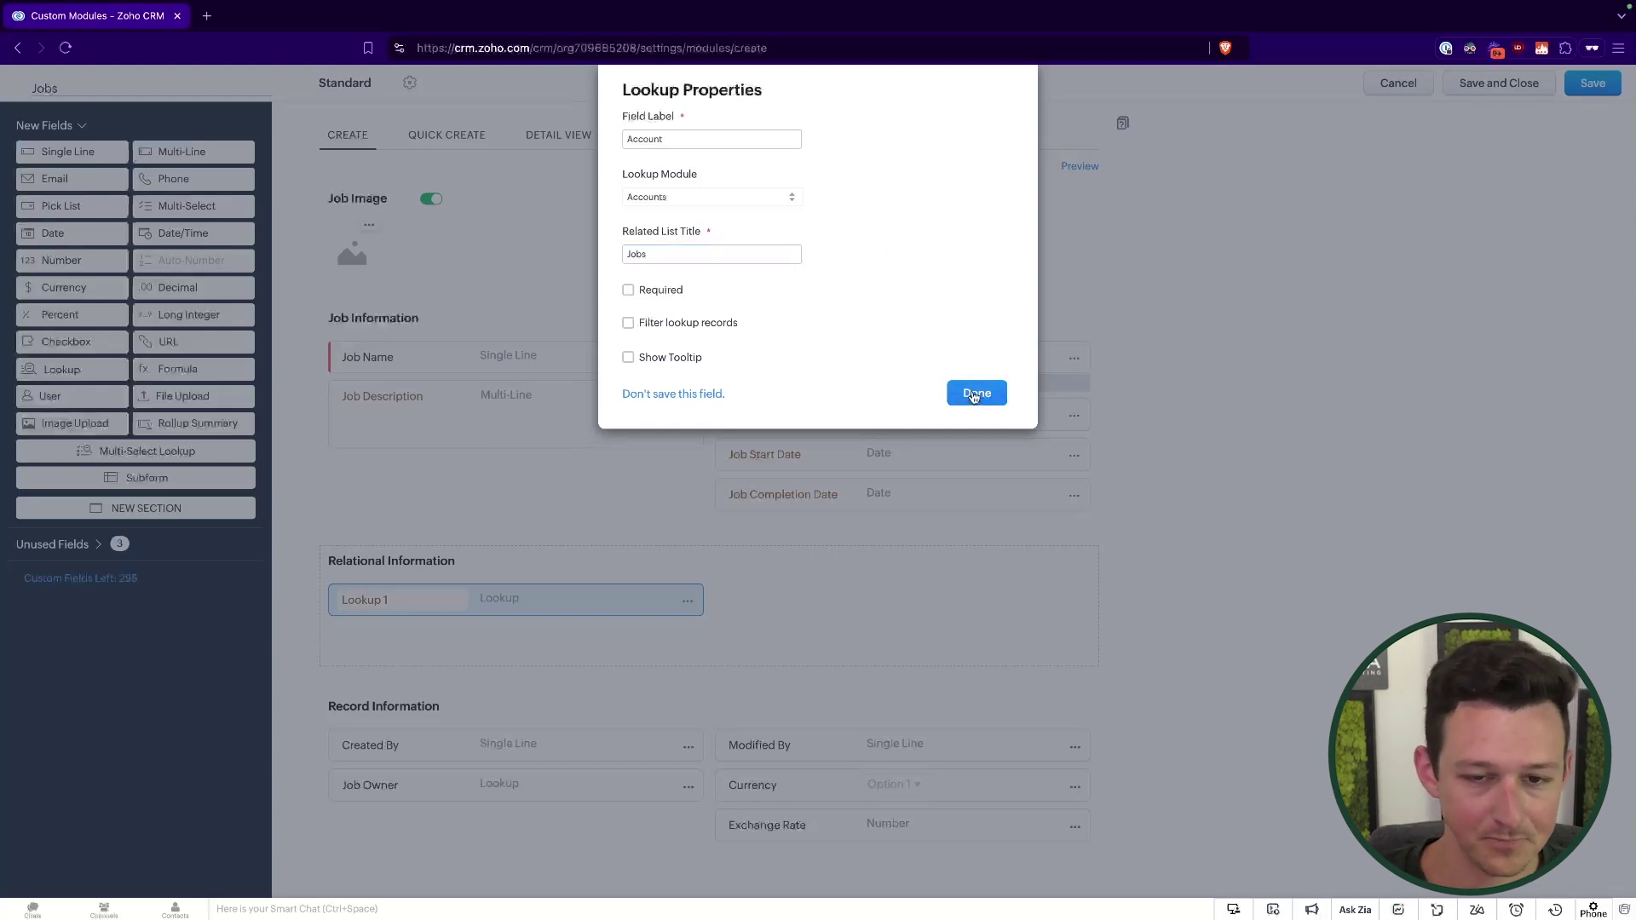
- Add a Primary Contact lookup to Contacts with related list title Jobs
{"action": "left_click_drag", "start_coordinate": [85, 376], "coordinate": [415, 628]}
{"action": "type", "text": "Con"}
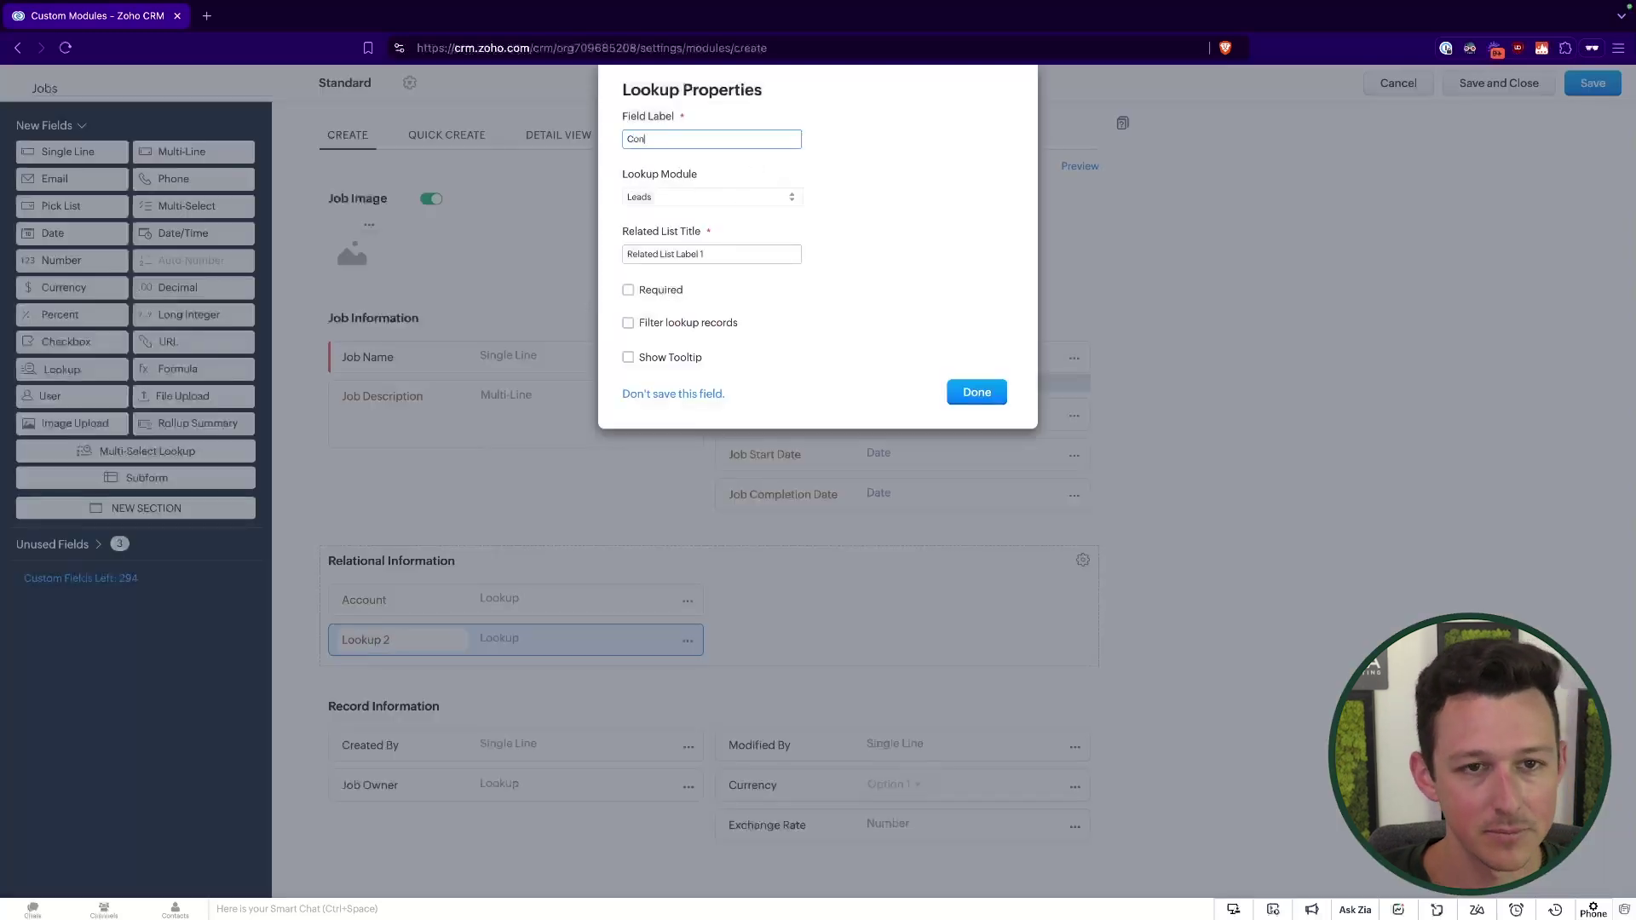
{"action": "type", "text": "tact"}
{"action": "left_click", "coordinate": [628, 138]}
{"action": "type", "text": "Primary"}
{"action": "left_click", "coordinate": [733, 199]}
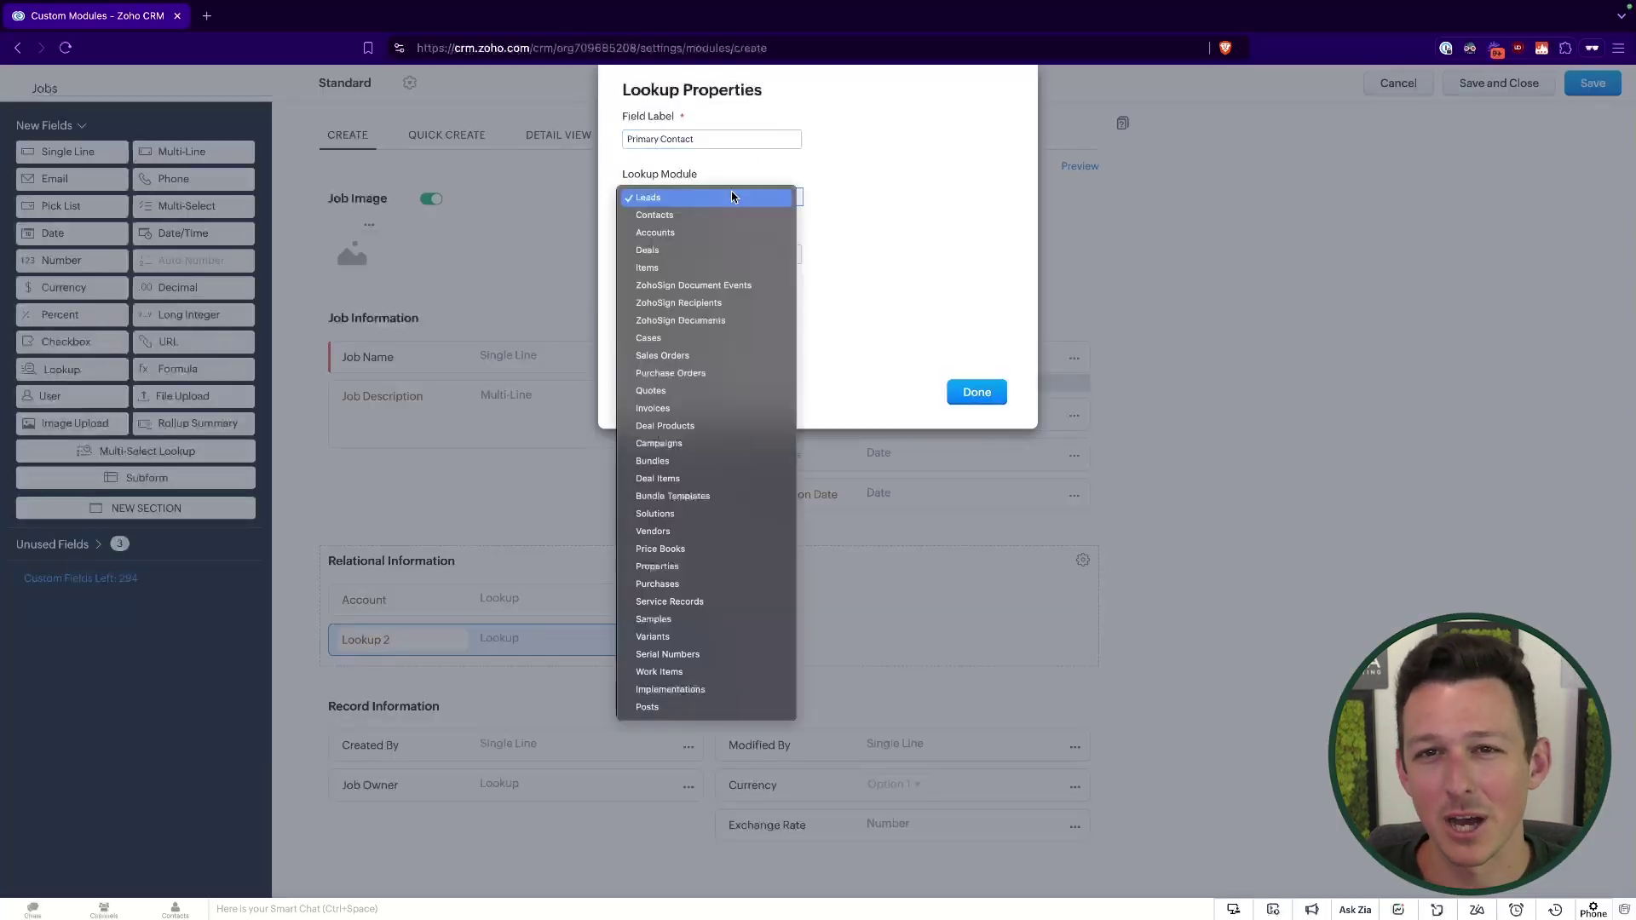
{"action": "left_click", "coordinate": [721, 215]}
{"action": "triple_click", "coordinate": [713, 254]}
{"action": "type", "text": "Jobs"}
{"action": "left_click", "coordinate": [978, 392]}
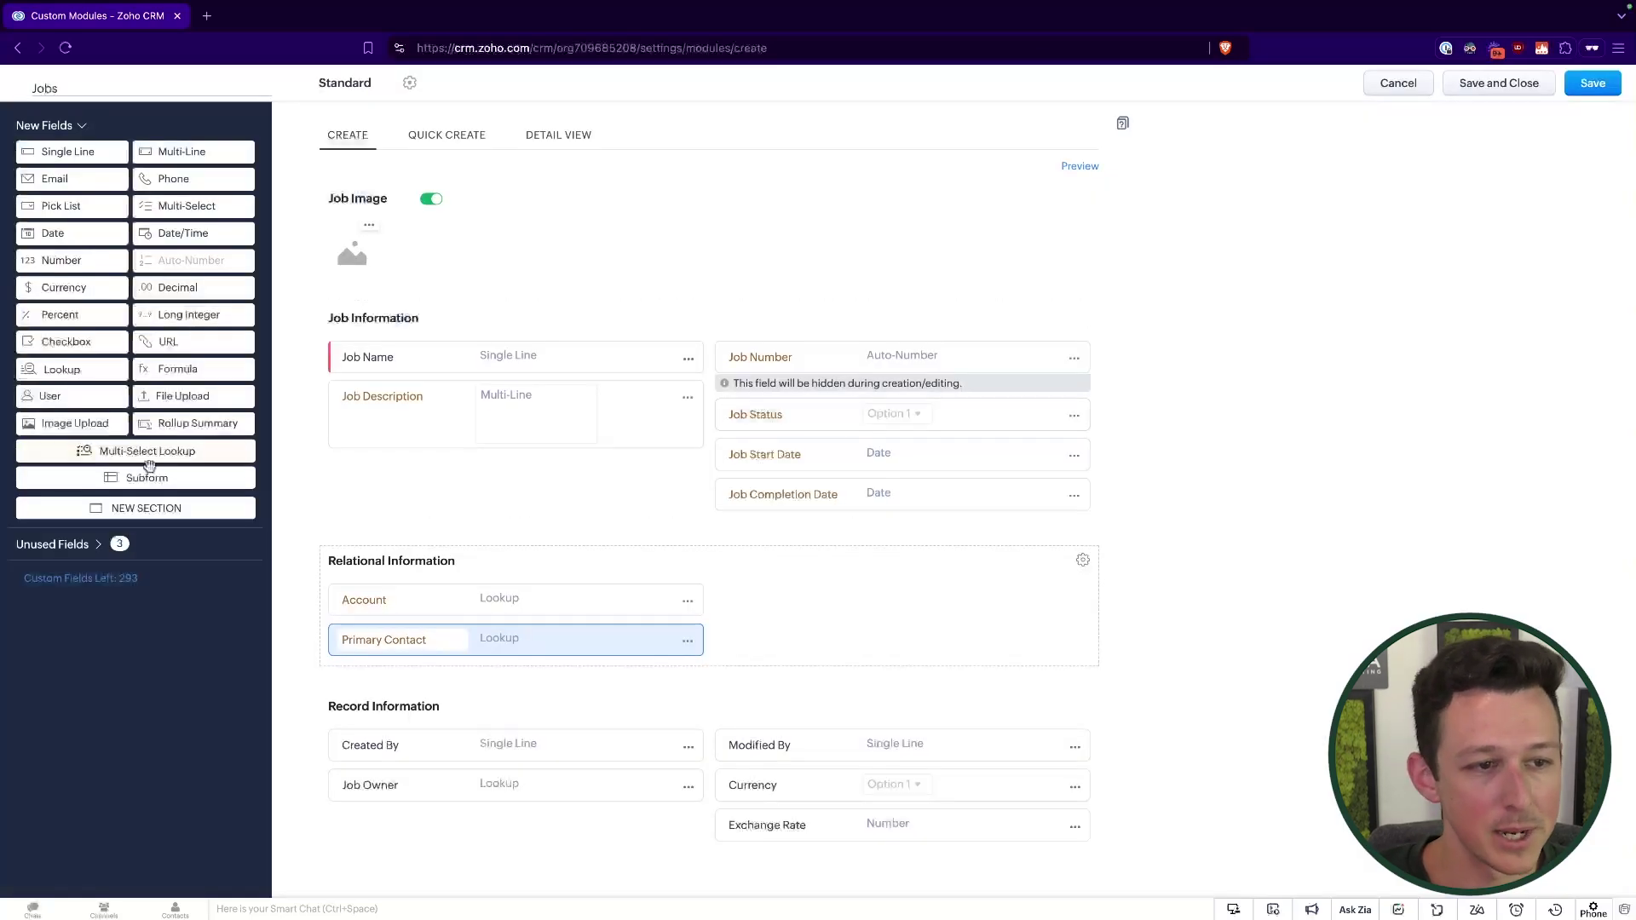
- Add a Deal lookup to Deals with related list title Jobs
{"action": "left_click_drag", "start_coordinate": [63, 369], "coordinate": [428, 679]}
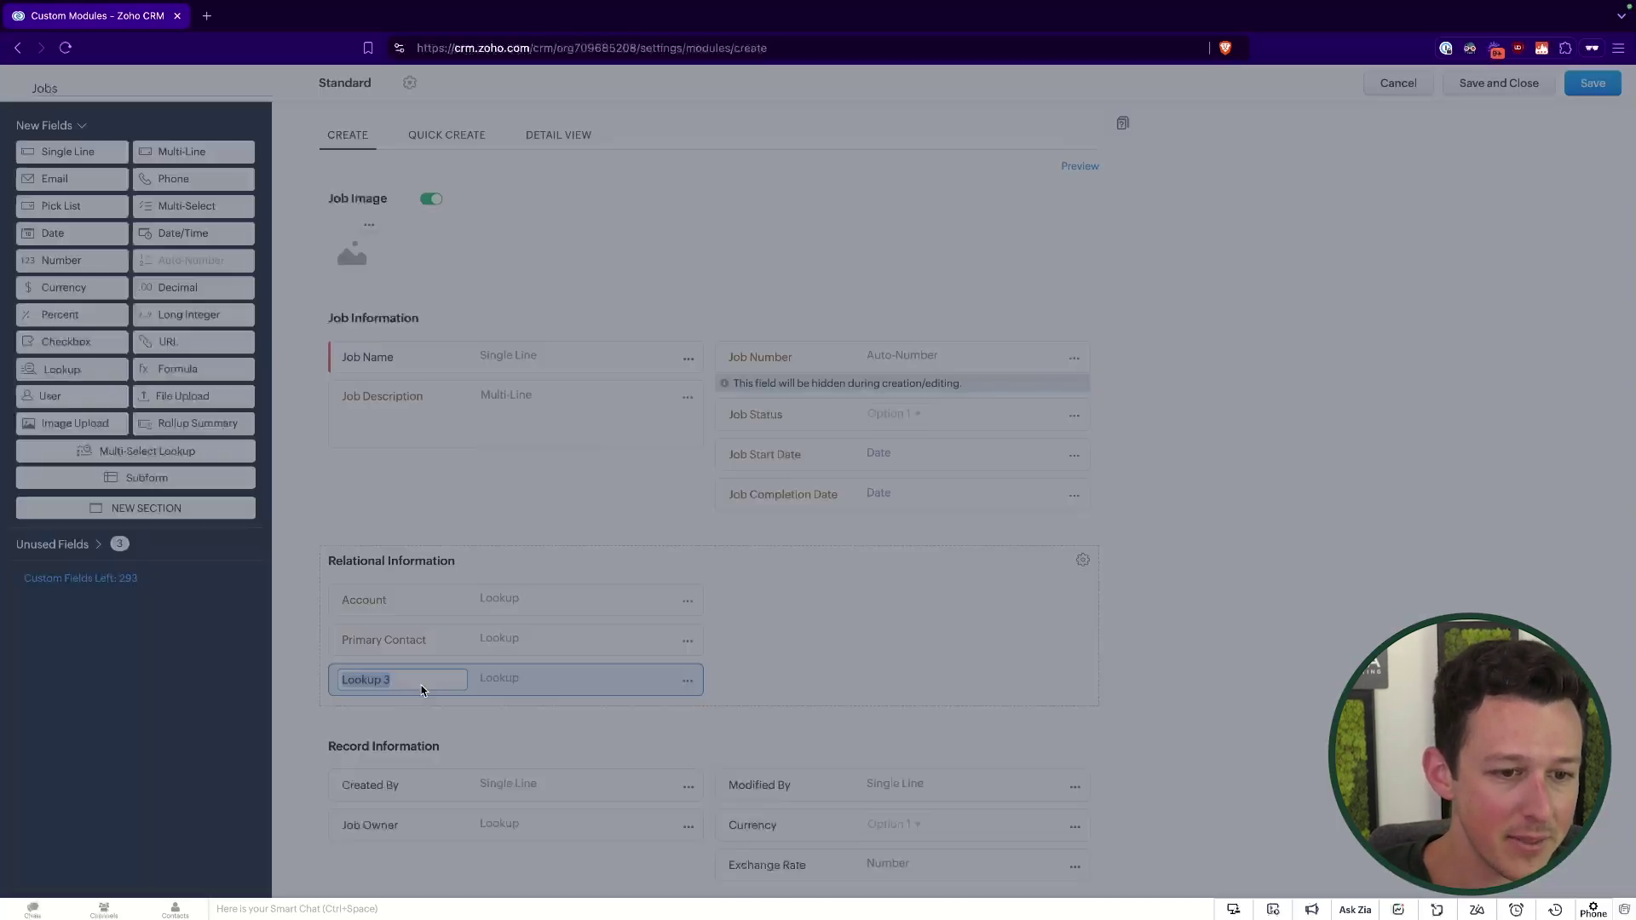
{"action": "type", "text": "Deal"}
{"action": "left_click", "coordinate": [724, 198]}
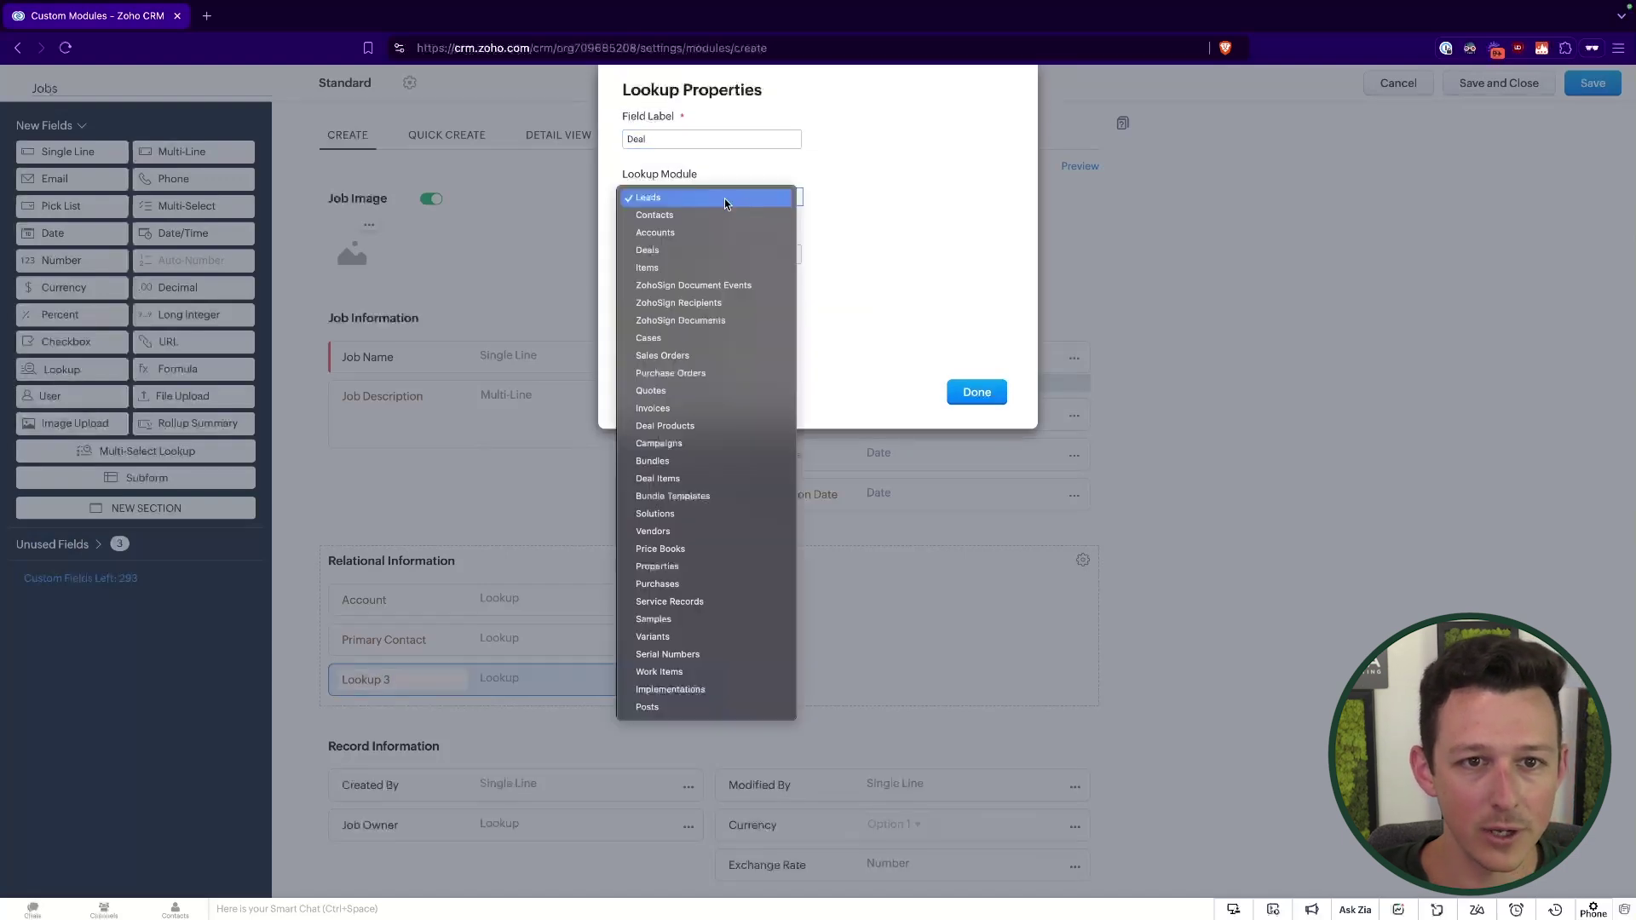
{"action": "left_click", "coordinate": [705, 254]}
{"action": "triple_click", "coordinate": [758, 256]}
{"action": "type", "text": "Jobs"}
{"action": "left_click", "coordinate": [977, 393]}
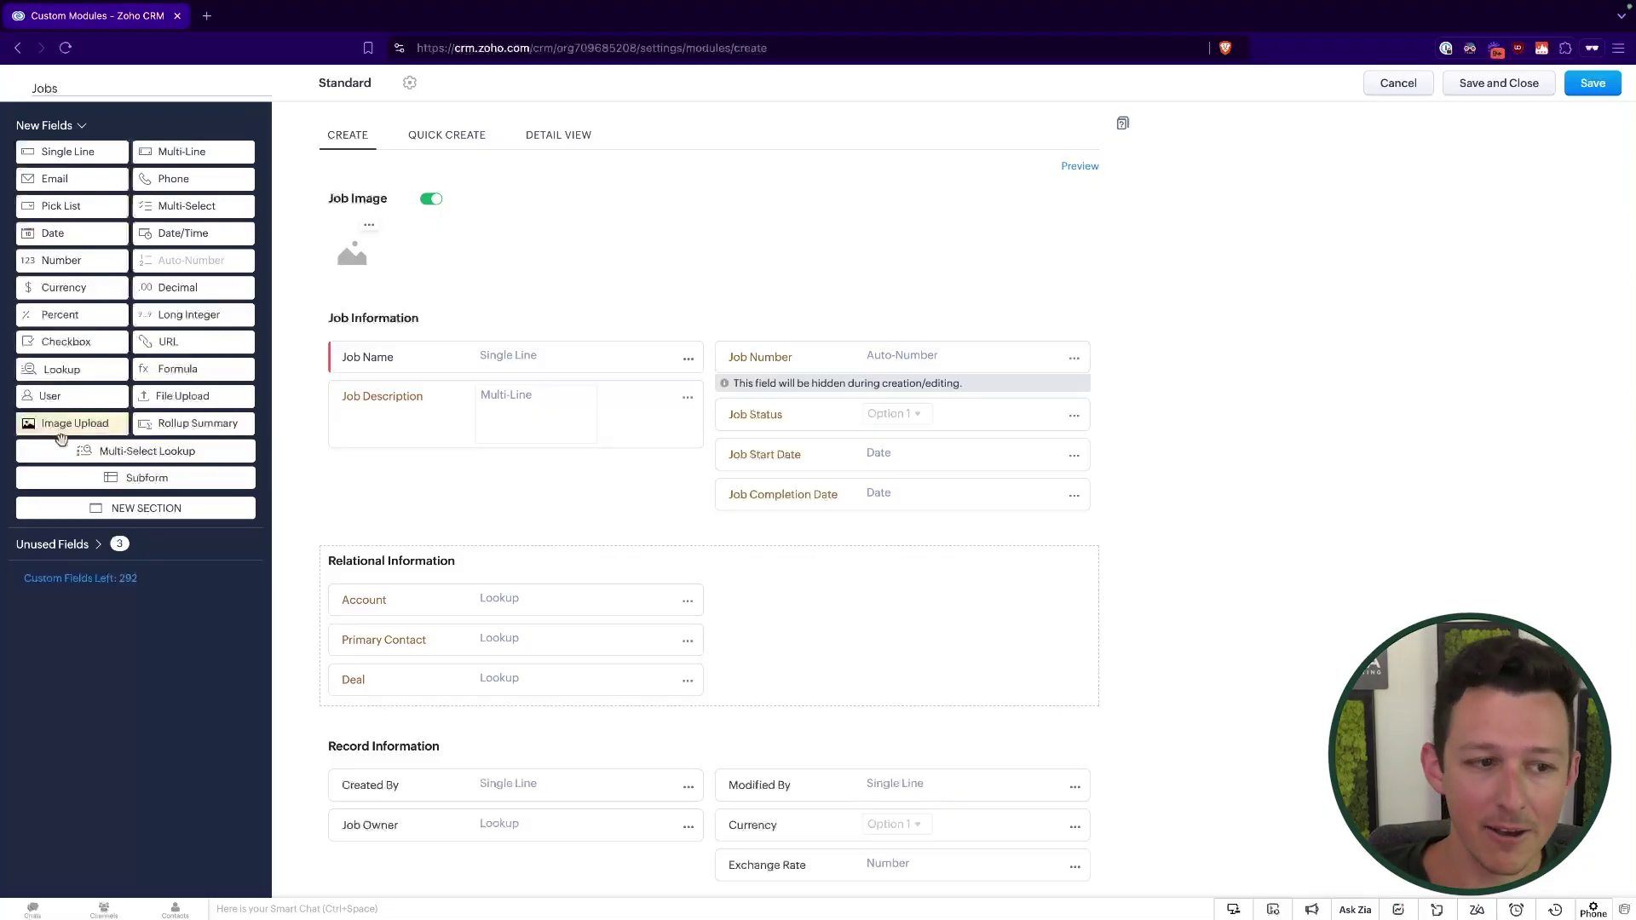
- Add a Job Products subform below Relational Information
{"action": "scroll", "coordinate": [595, 508], "scroll_direction": "down", "scroll_amount": 1}
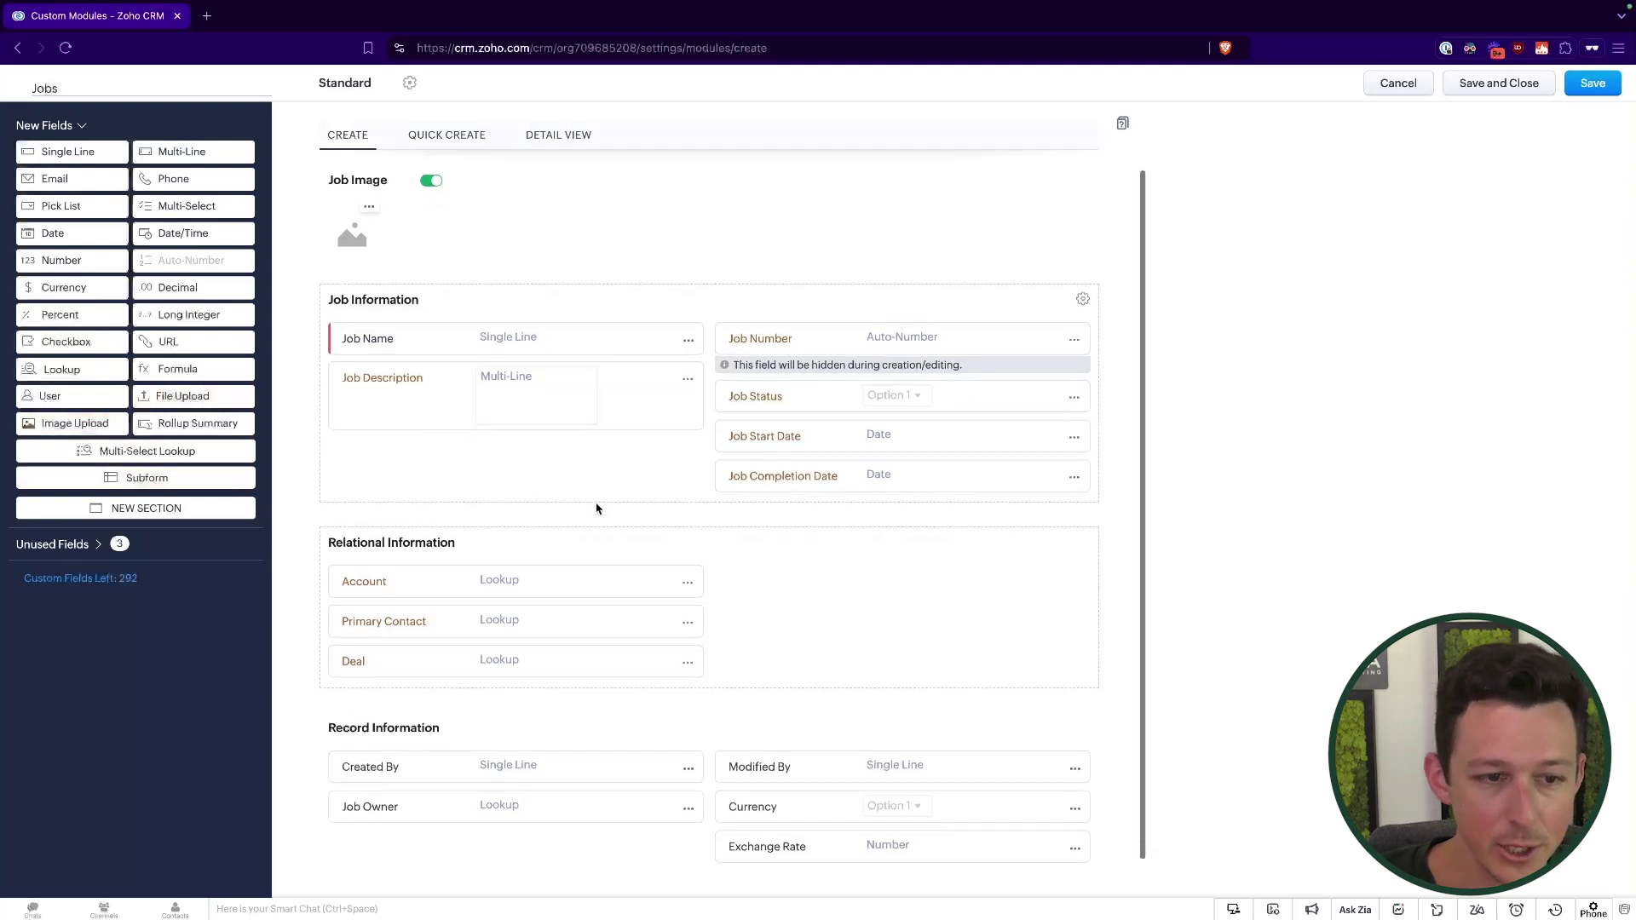
{"action": "left_click_drag", "start_coordinate": [197, 485], "coordinate": [468, 651]}
{"action": "scroll", "coordinate": [468, 652], "scroll_direction": "down", "scroll_amount": 2}
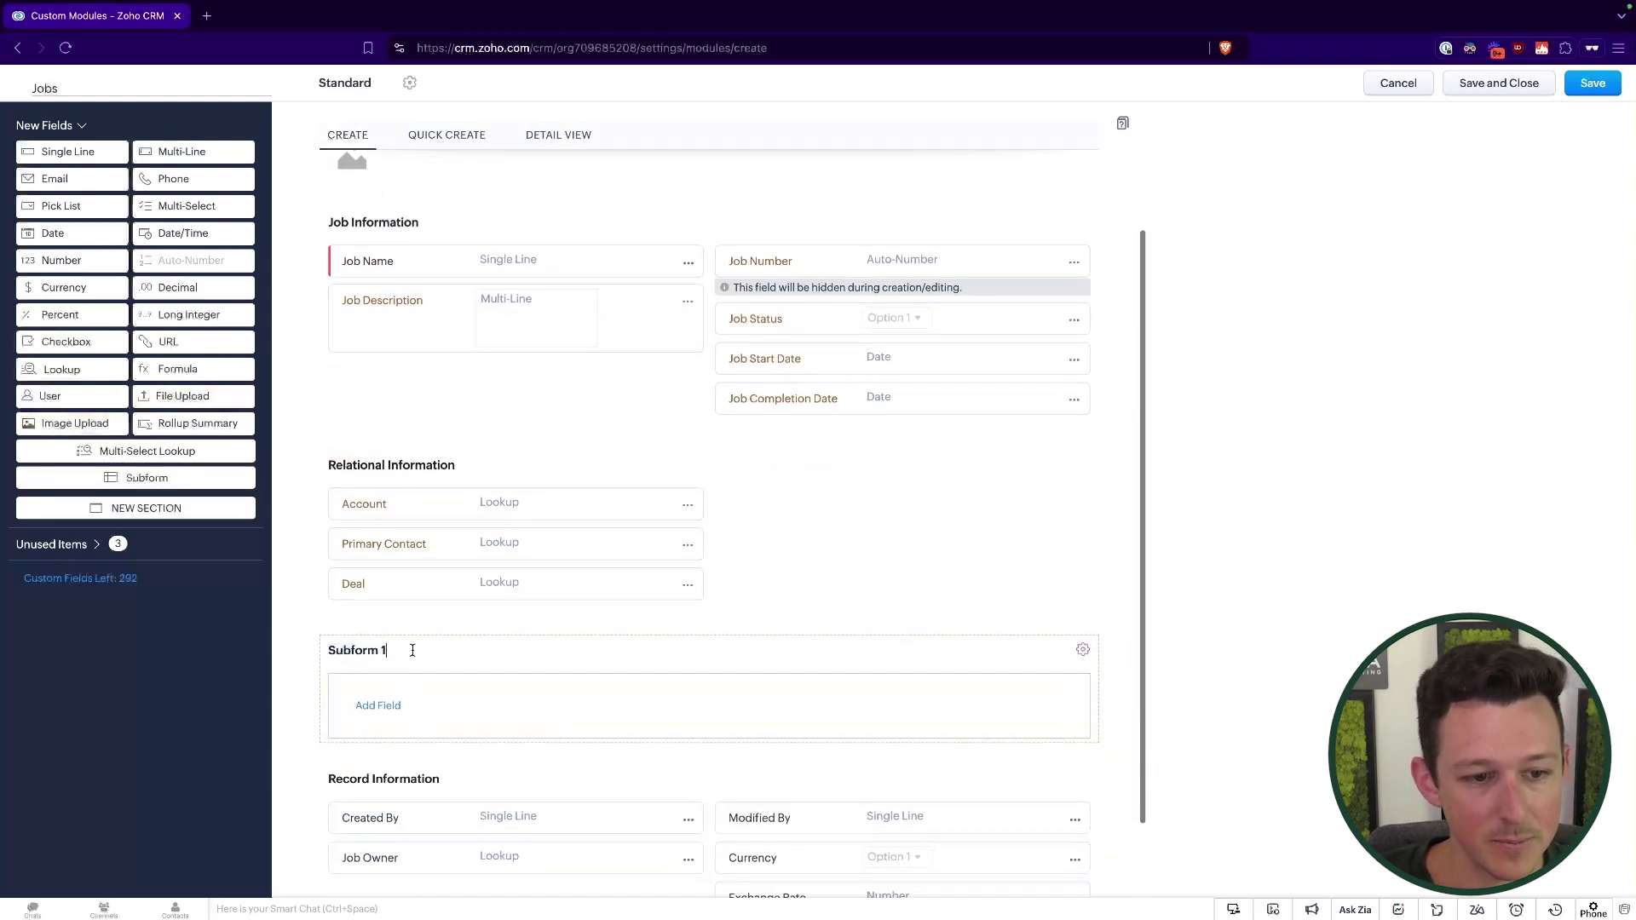
{"action": "type", "text": "Job Products"}
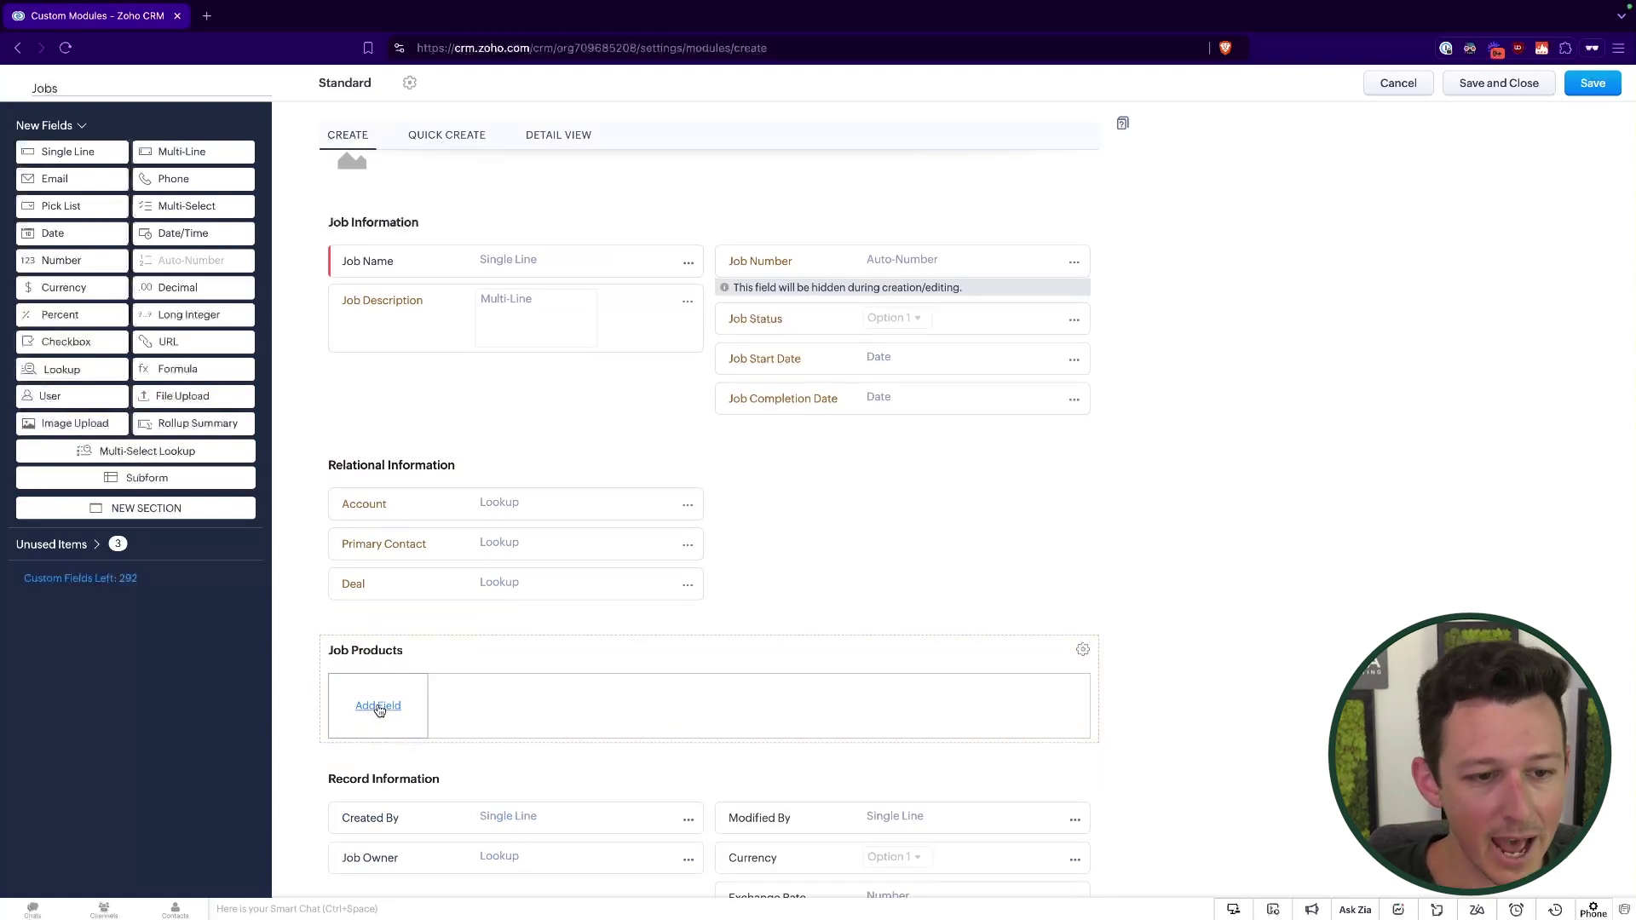
{"action": "left_click", "coordinate": [378, 707]}
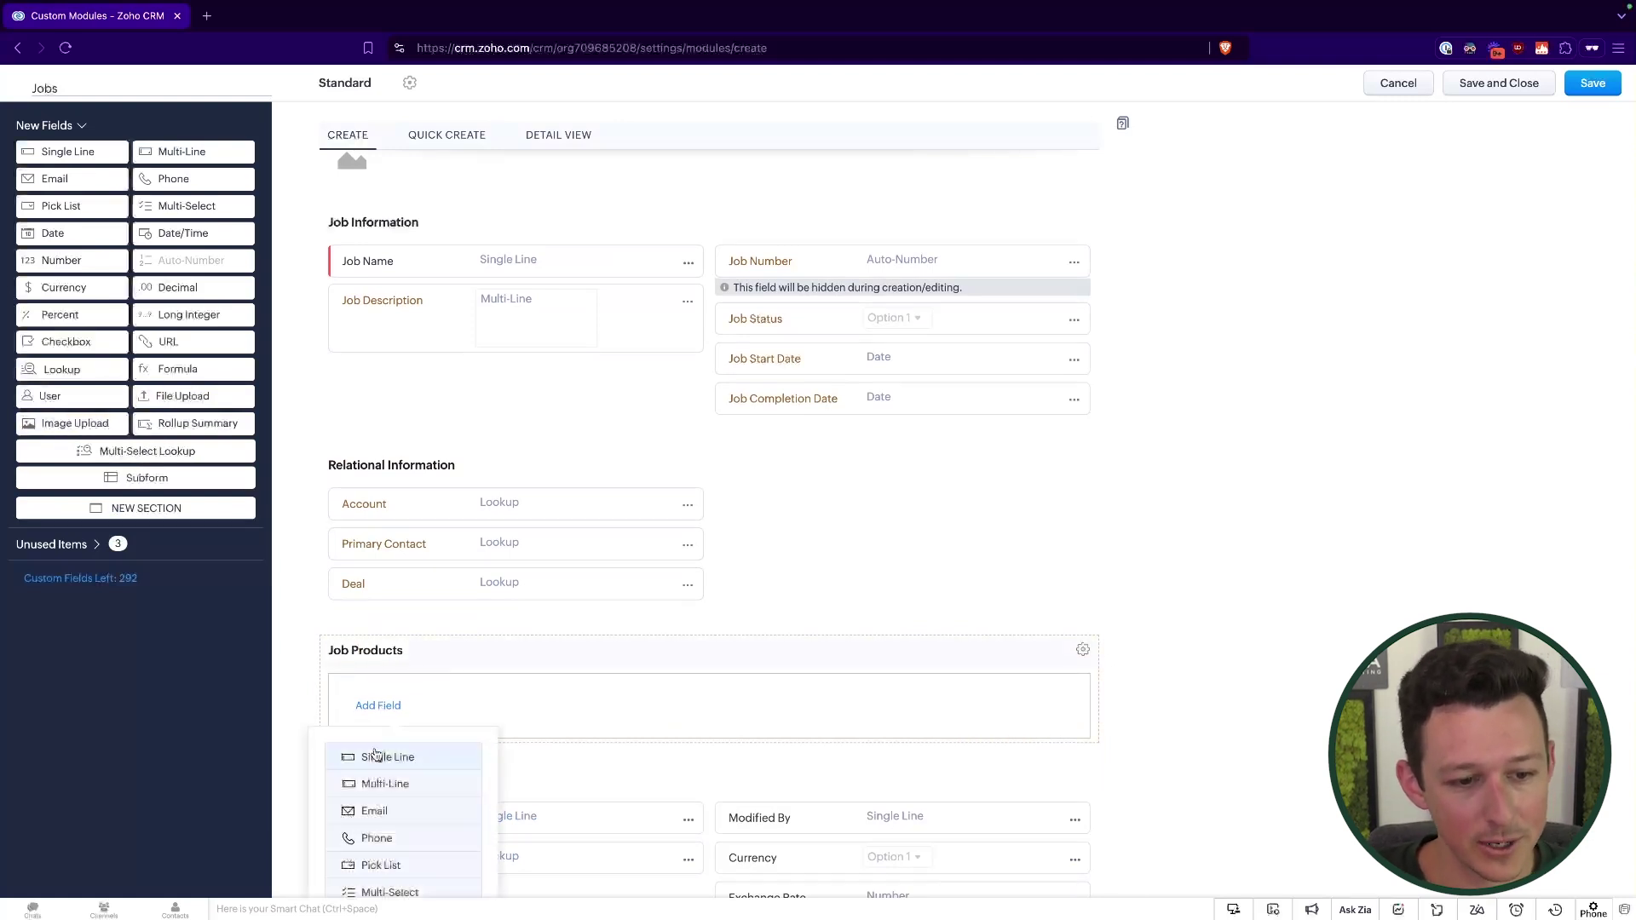
{"action": "scroll", "coordinate": [375, 754], "scroll_direction": "down", "scroll_amount": 4}
{"action": "scroll", "coordinate": [418, 758], "scroll_direction": "up", "scroll_amount": 3}
{"action": "scroll", "coordinate": [420, 738], "scroll_direction": "down", "scroll_amount": 5}
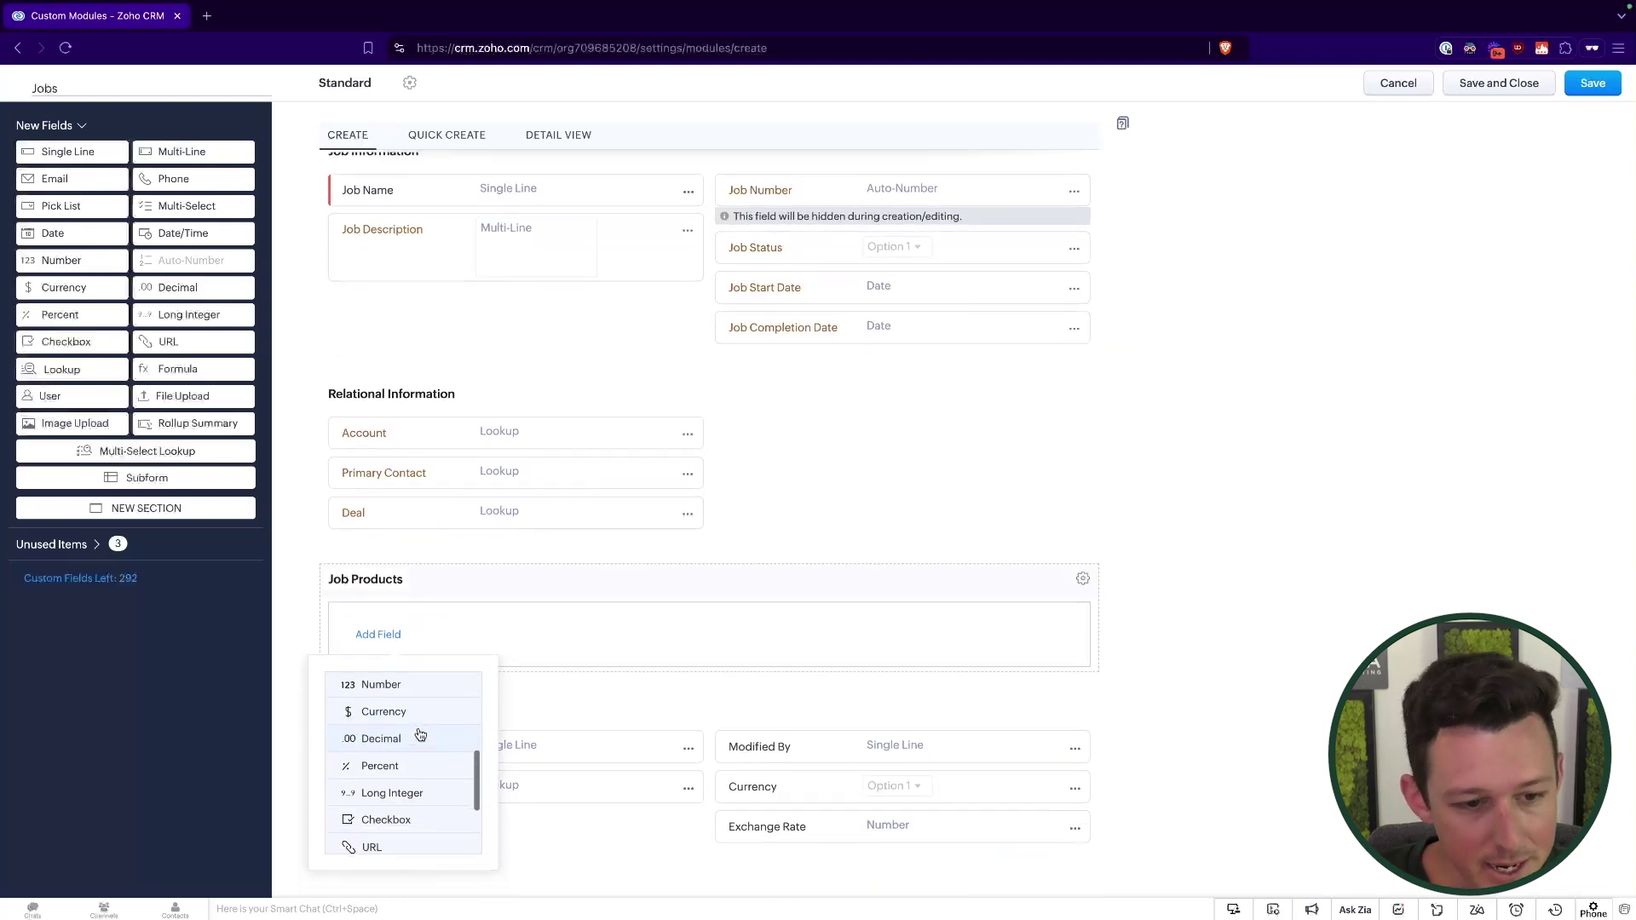
{"action": "scroll", "coordinate": [420, 738], "scroll_direction": "down", "scroll_amount": 3}
- Add a lookup field labelled Product to the Job Products subform
{"action": "left_click", "coordinate": [412, 760]}
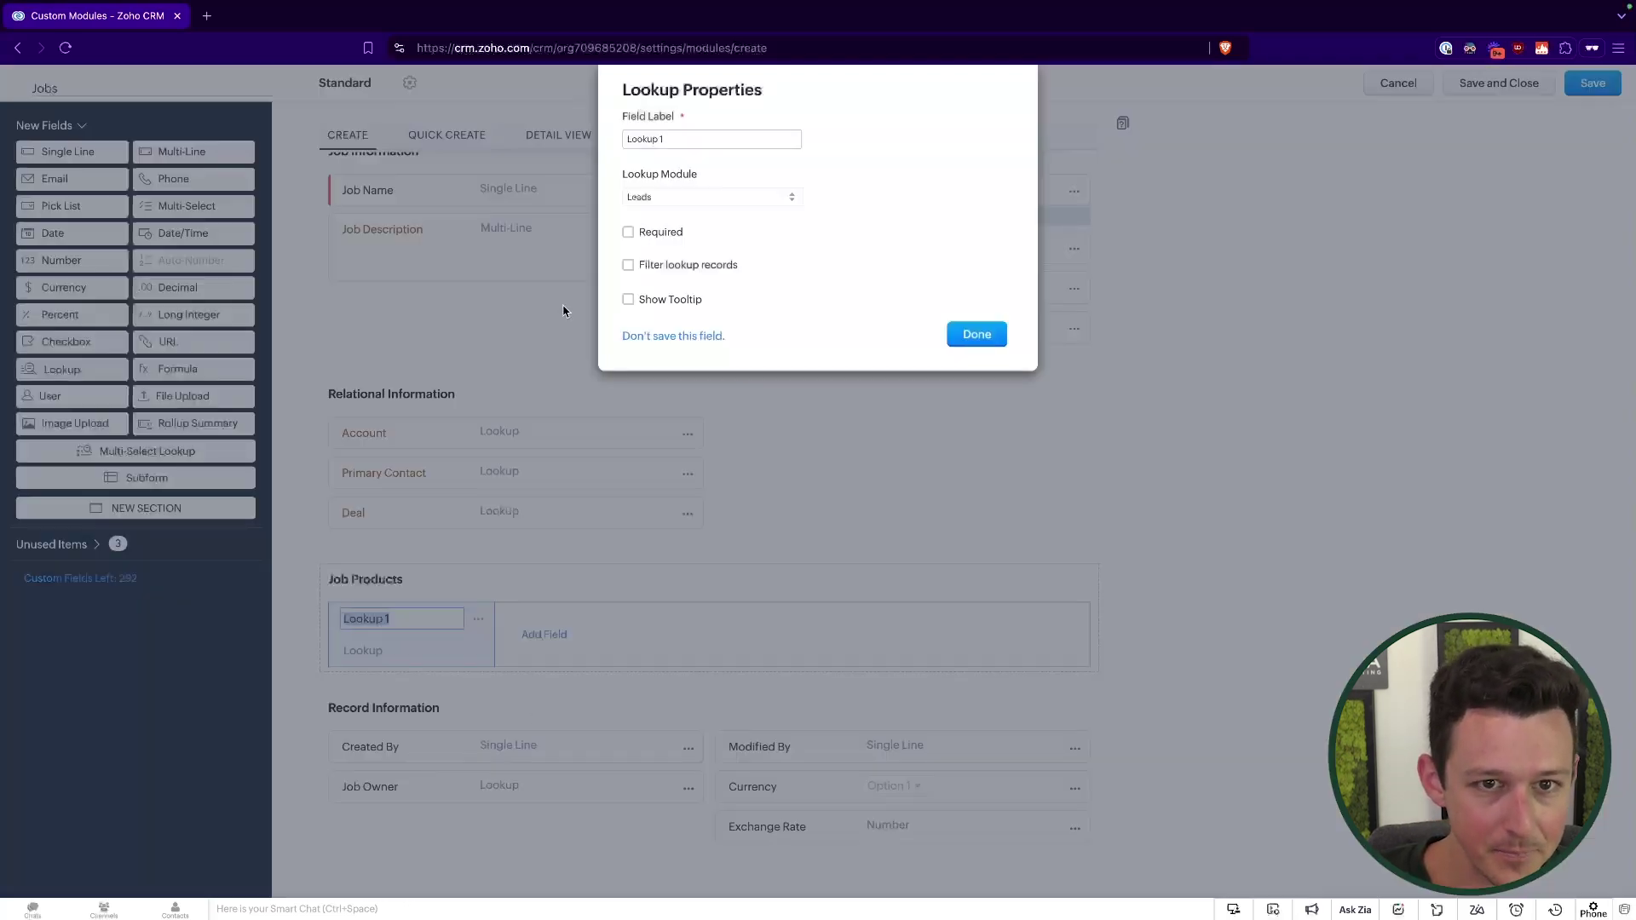
{"action": "triple_click", "coordinate": [712, 139]}
{"action": "type", "text": "Pr"}
{"action": "key", "text": "BackSpace"}
{"action": "key", "text": "BackSpace"}
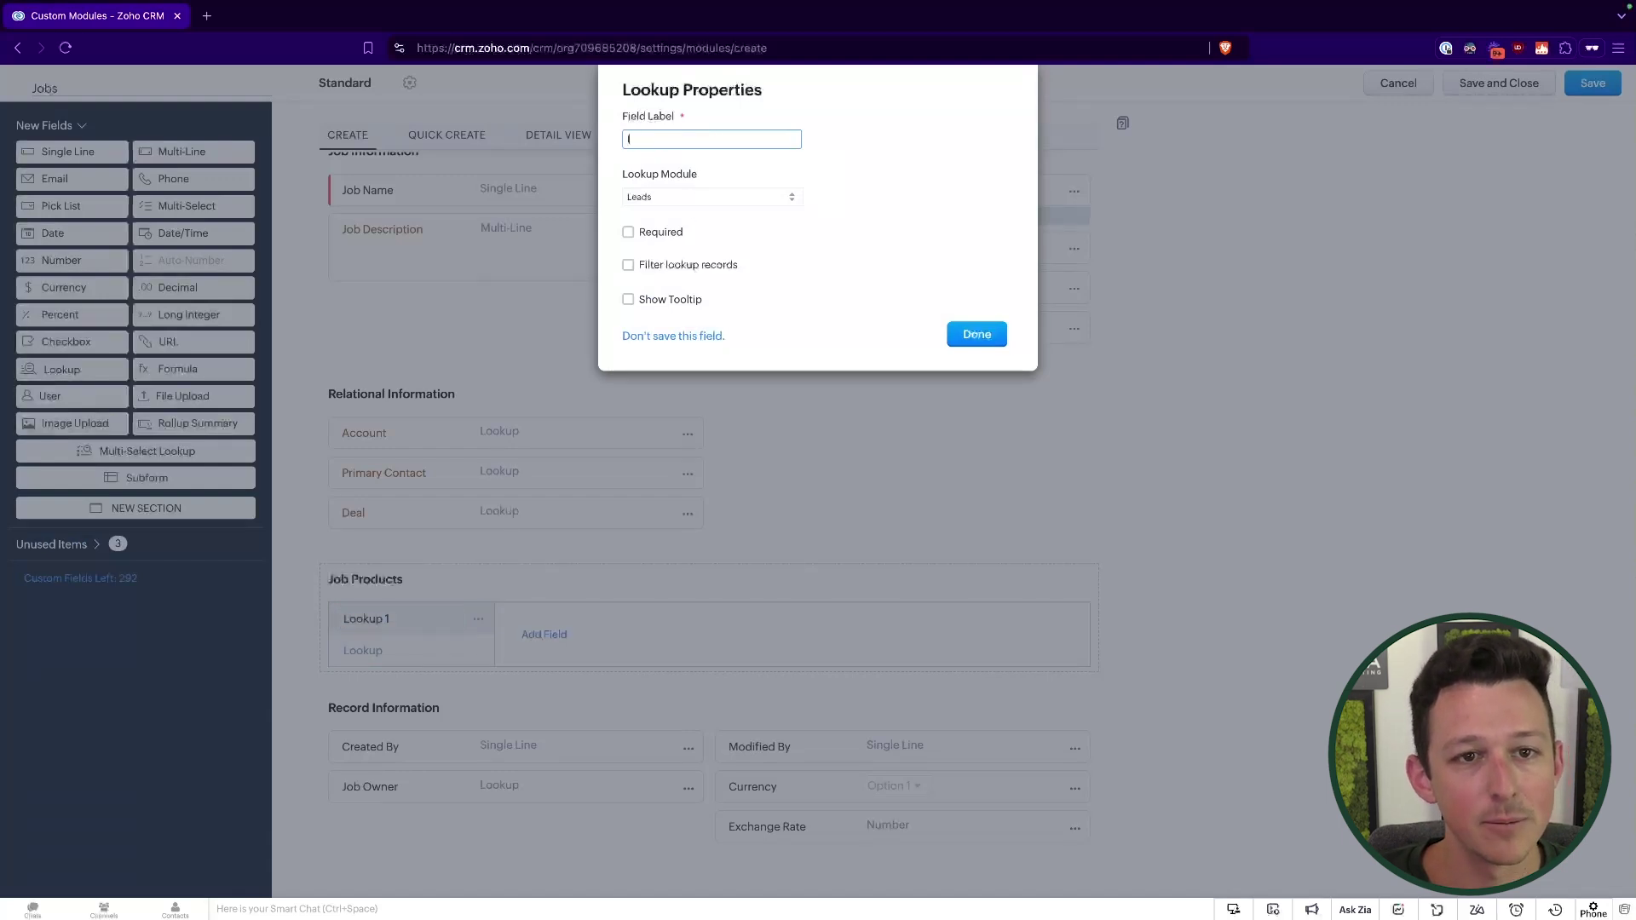
{"action": "type", "text": "Proeud"}
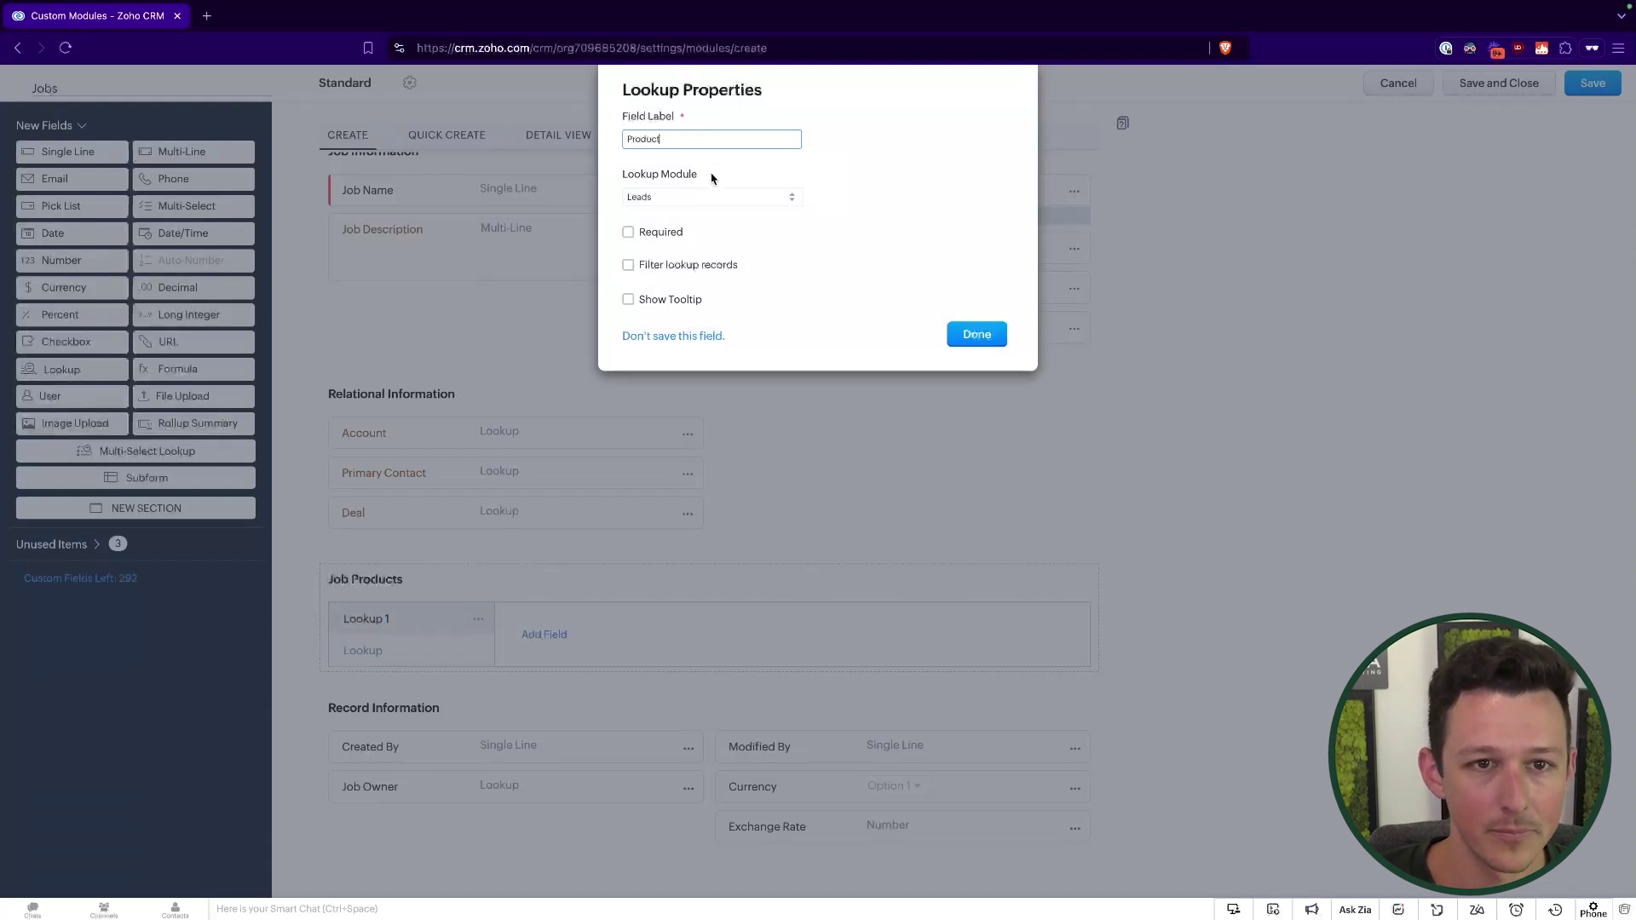
{"action": "left_click", "coordinate": [710, 209]}
{"action": "left_click", "coordinate": [683, 266]}
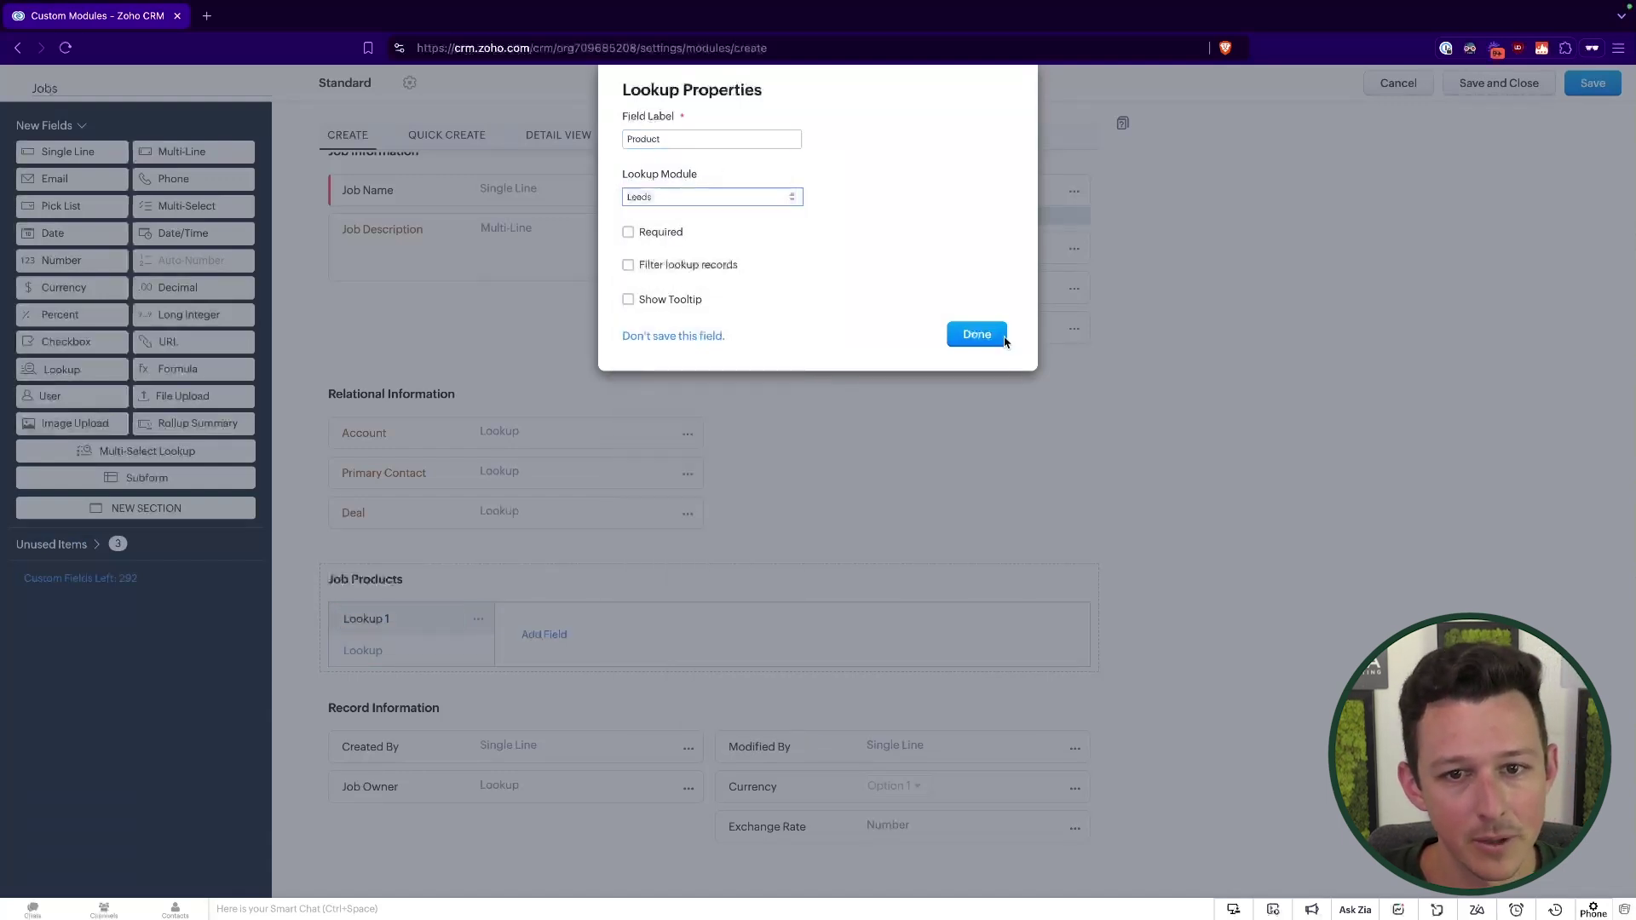
{"action": "left_click", "coordinate": [988, 336]}
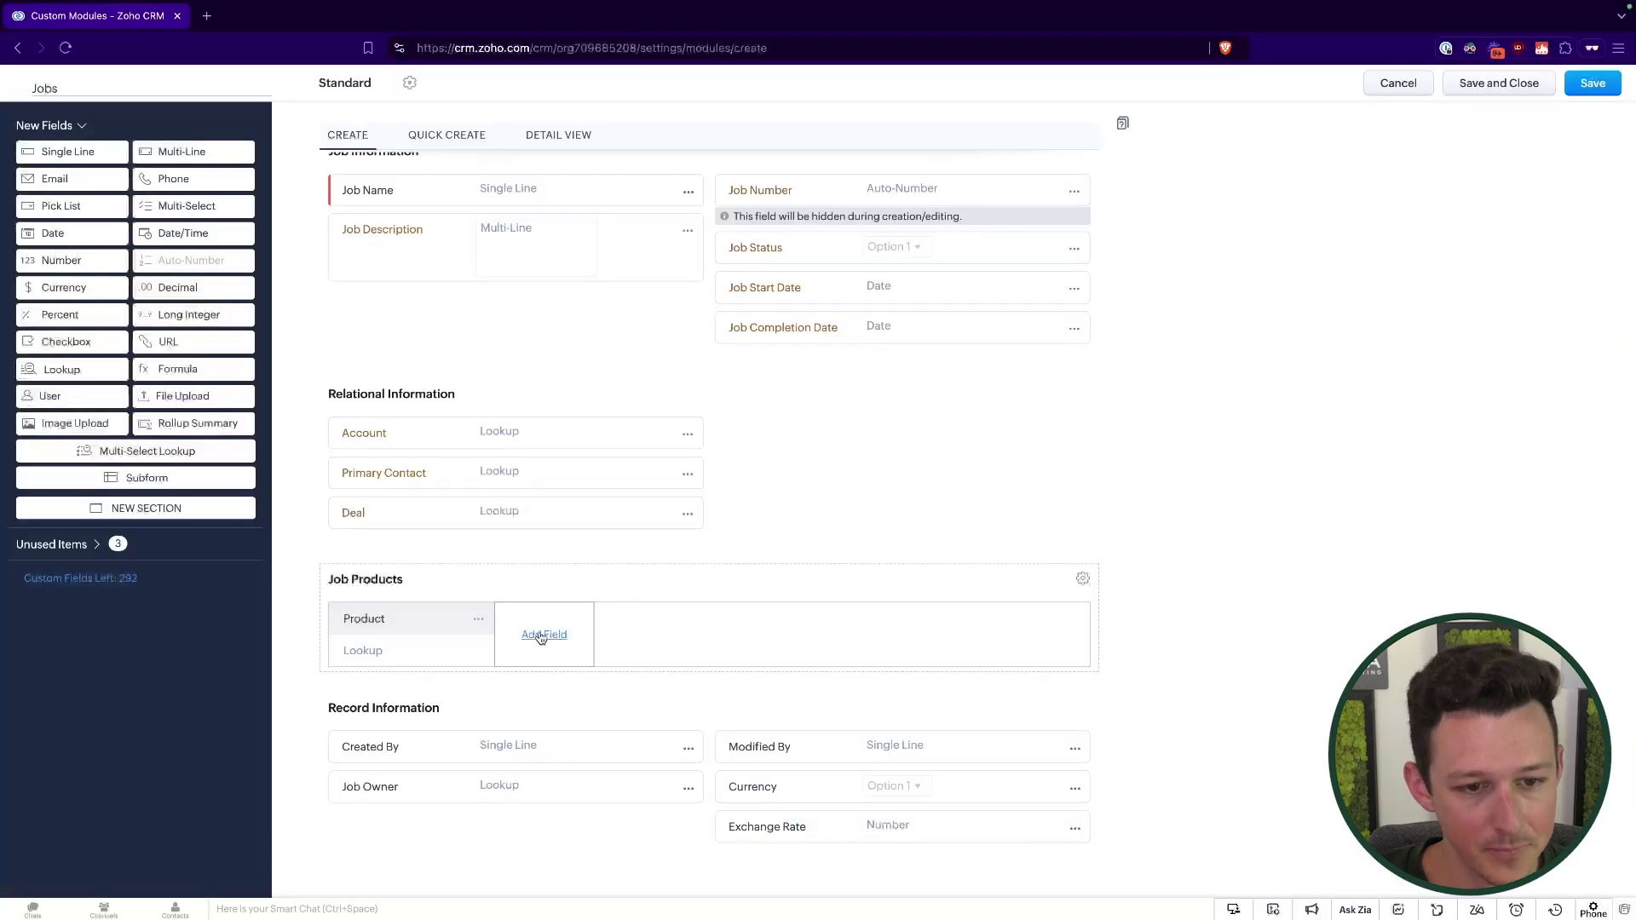
- Add the looked-up product's Description as a Job Products column
{"action": "left_click", "coordinate": [542, 635]}
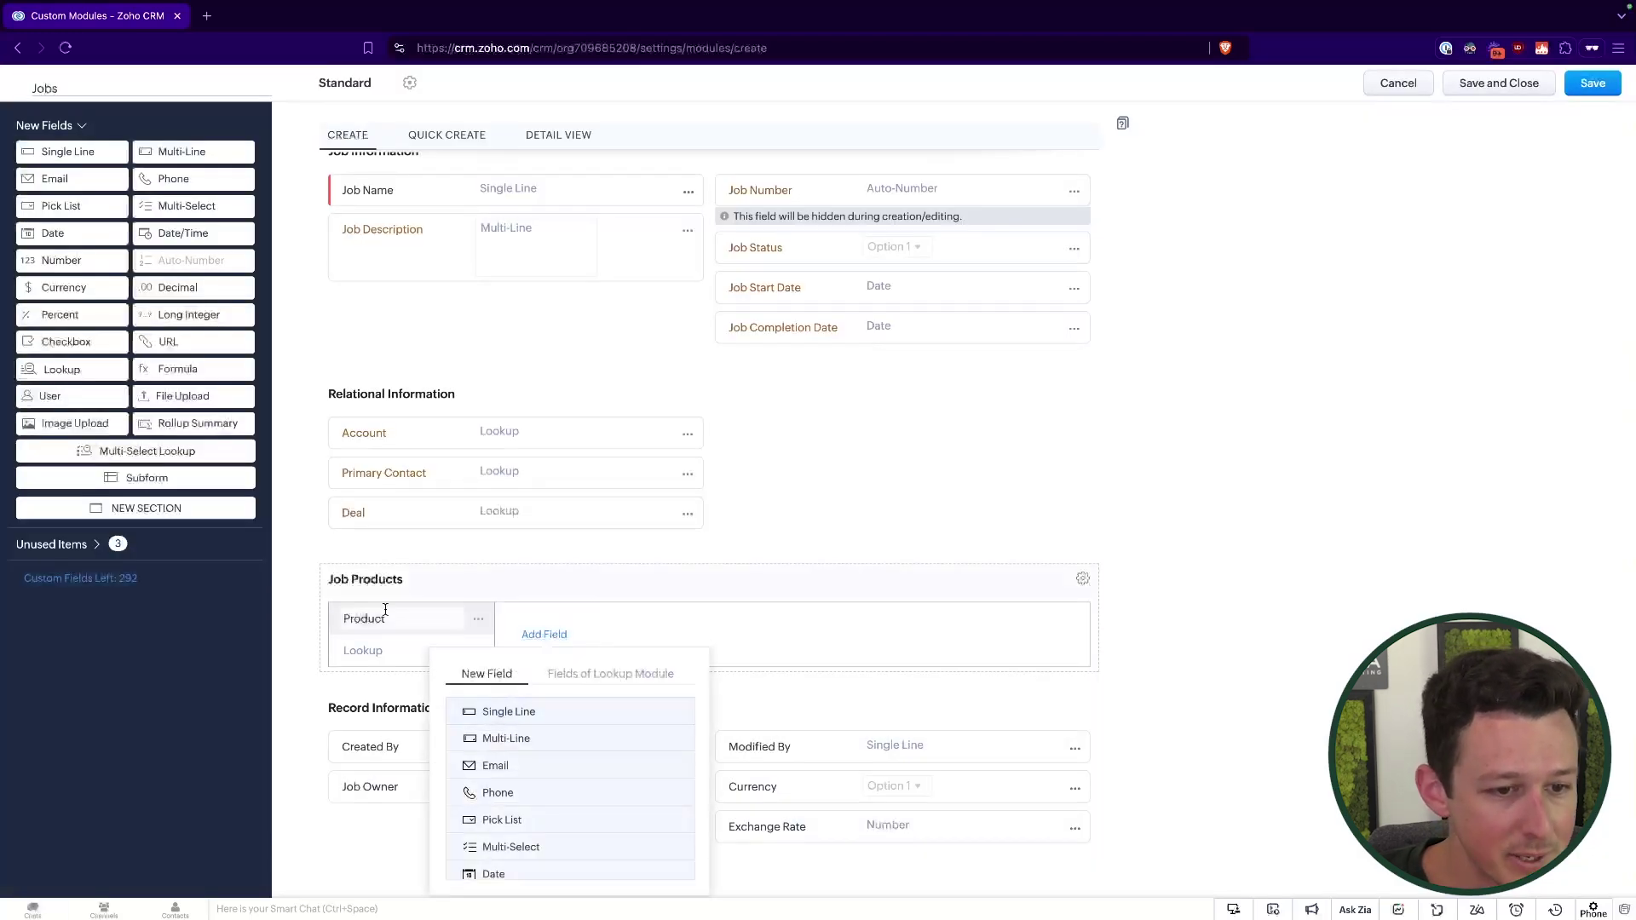
{"action": "left_click", "coordinate": [571, 676]}
{"action": "scroll", "coordinate": [563, 767], "scroll_direction": "down", "scroll_amount": 1}
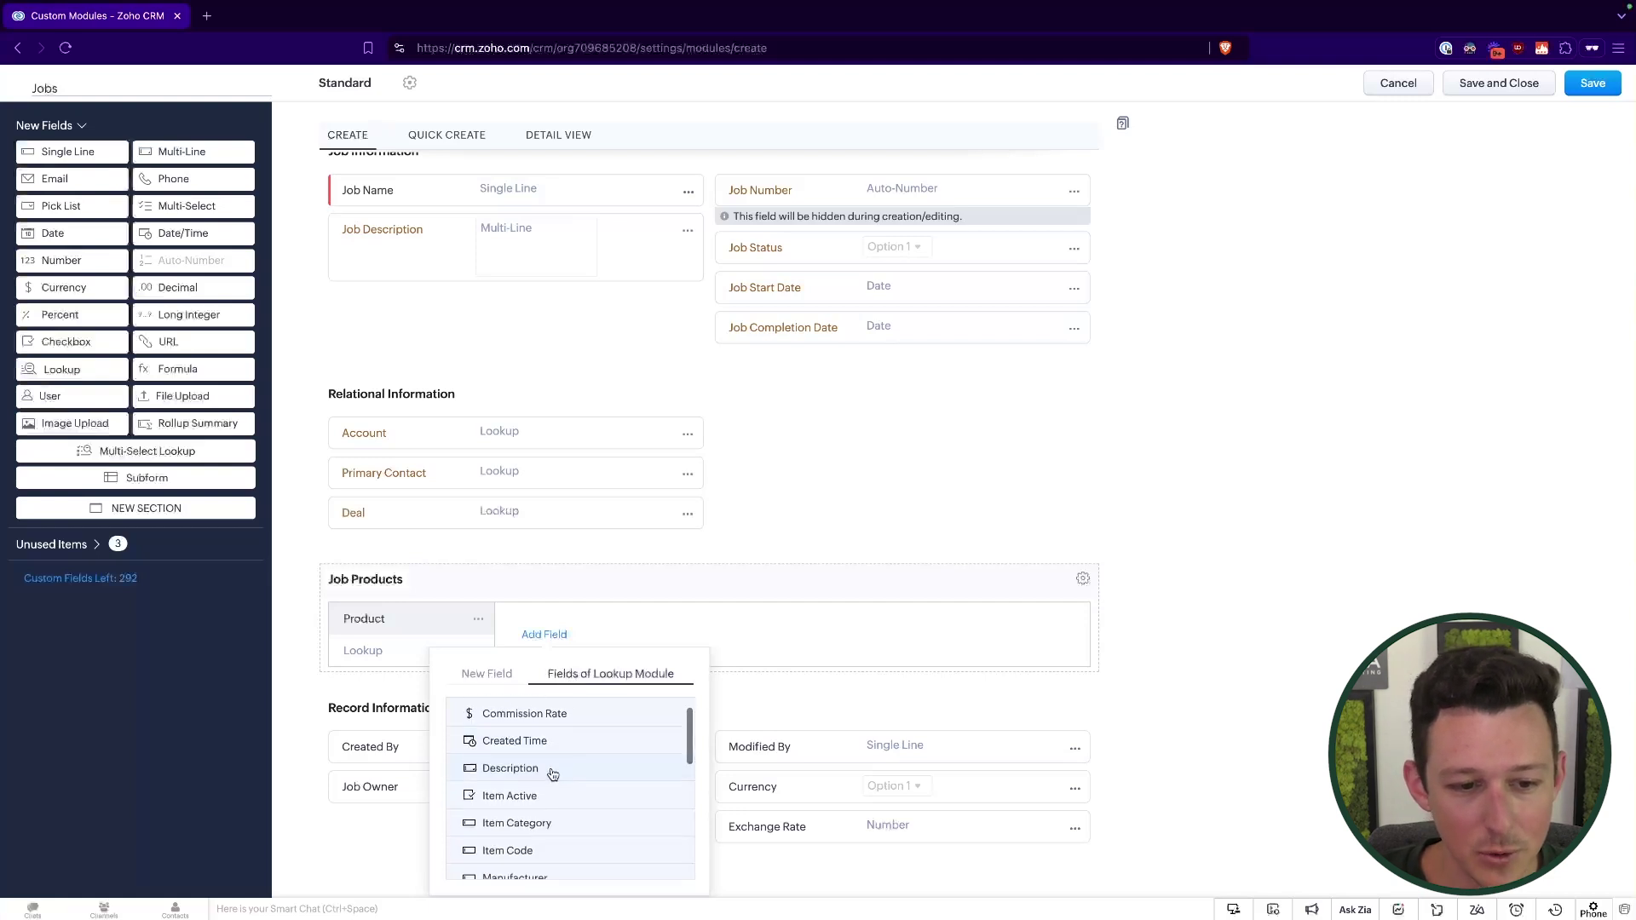
{"action": "left_click", "coordinate": [549, 775]}
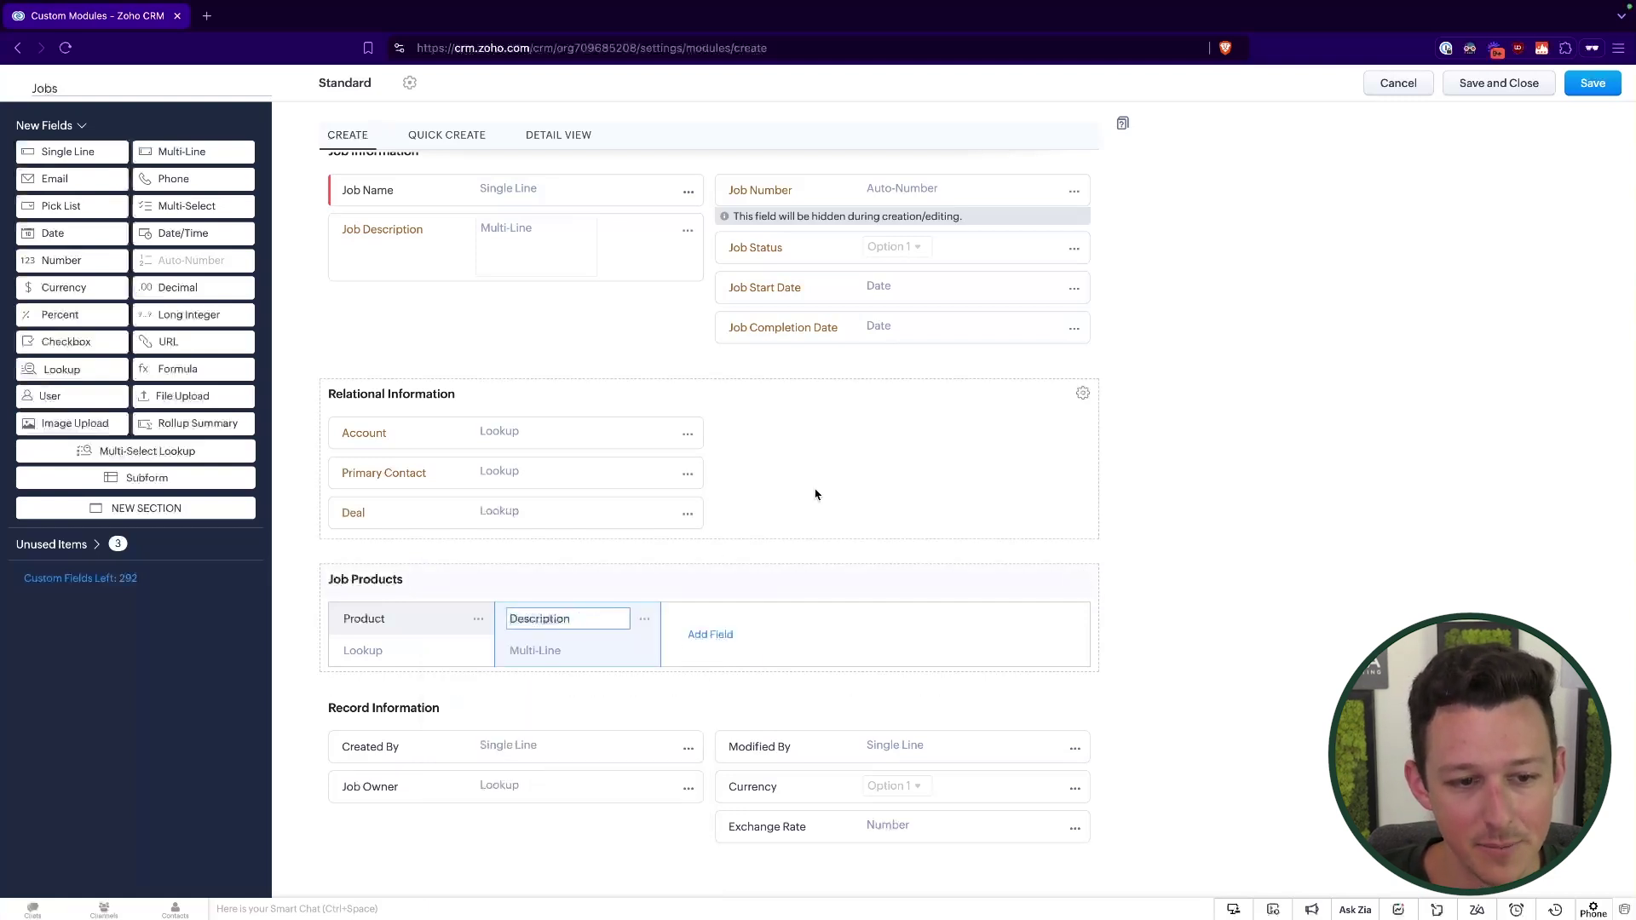
{"action": "left_click", "coordinate": [710, 634]}
- Add a Number column to Job Products, trimming its name to Number
{"action": "left_click", "coordinate": [648, 677]}
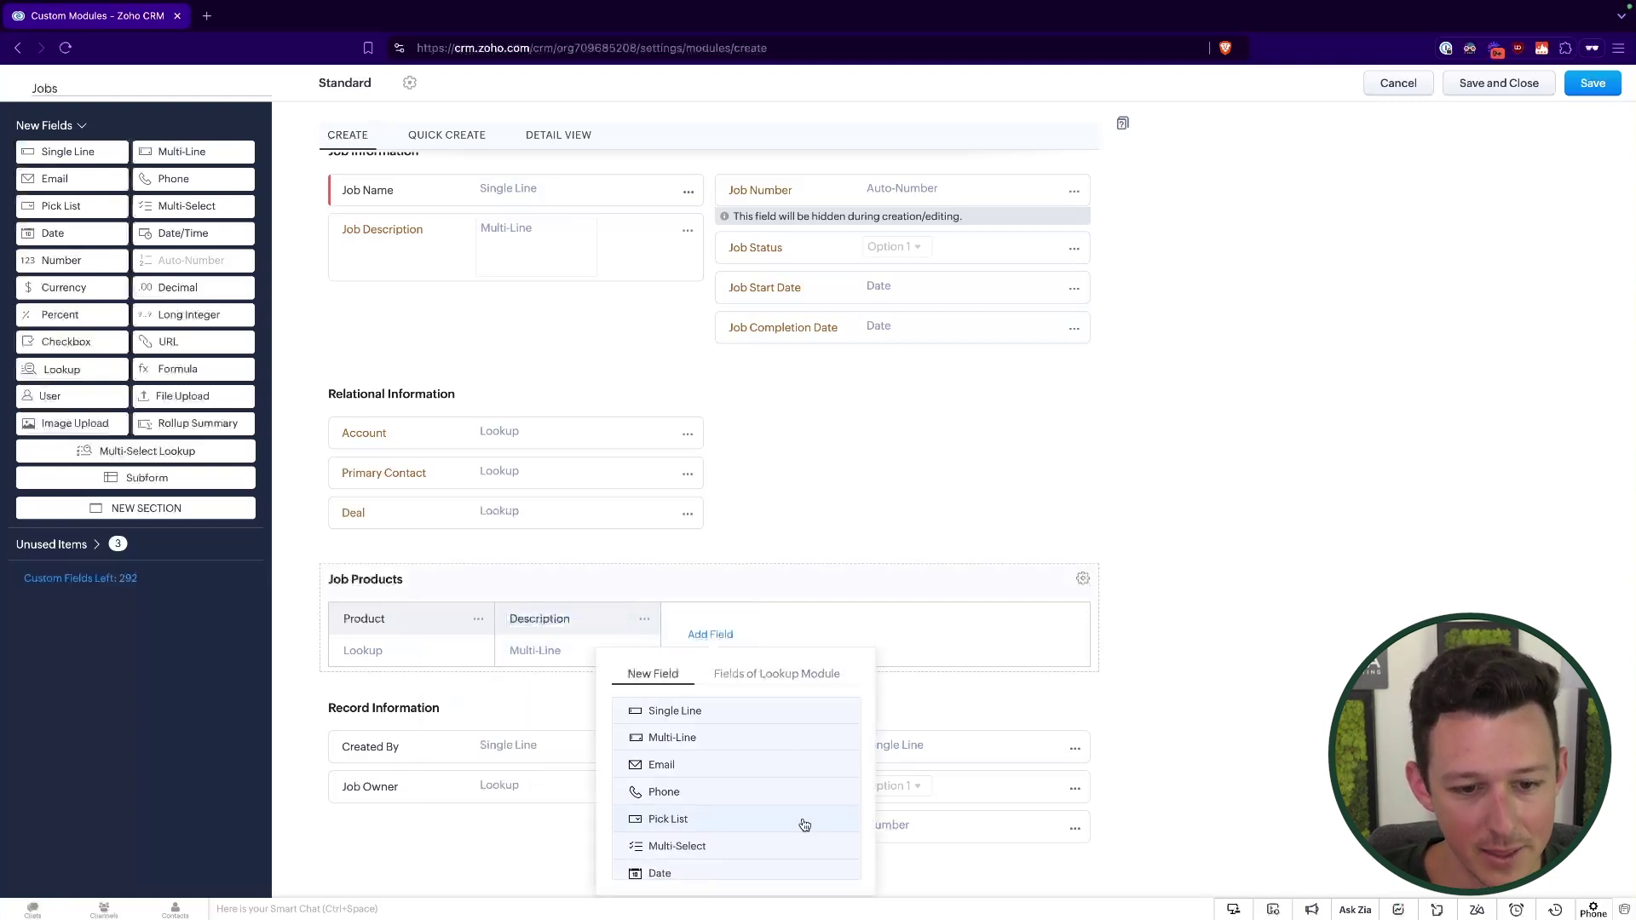
{"action": "scroll", "coordinate": [767, 818], "scroll_direction": "down", "scroll_amount": 5}
{"action": "scroll", "coordinate": [749, 817], "scroll_direction": "down", "scroll_amount": 1}
{"action": "scroll", "coordinate": [749, 817], "scroll_direction": "up", "scroll_amount": 5}
{"action": "scroll", "coordinate": [749, 817], "scroll_direction": "down", "scroll_amount": 3}
{"action": "left_click", "coordinate": [745, 772]}
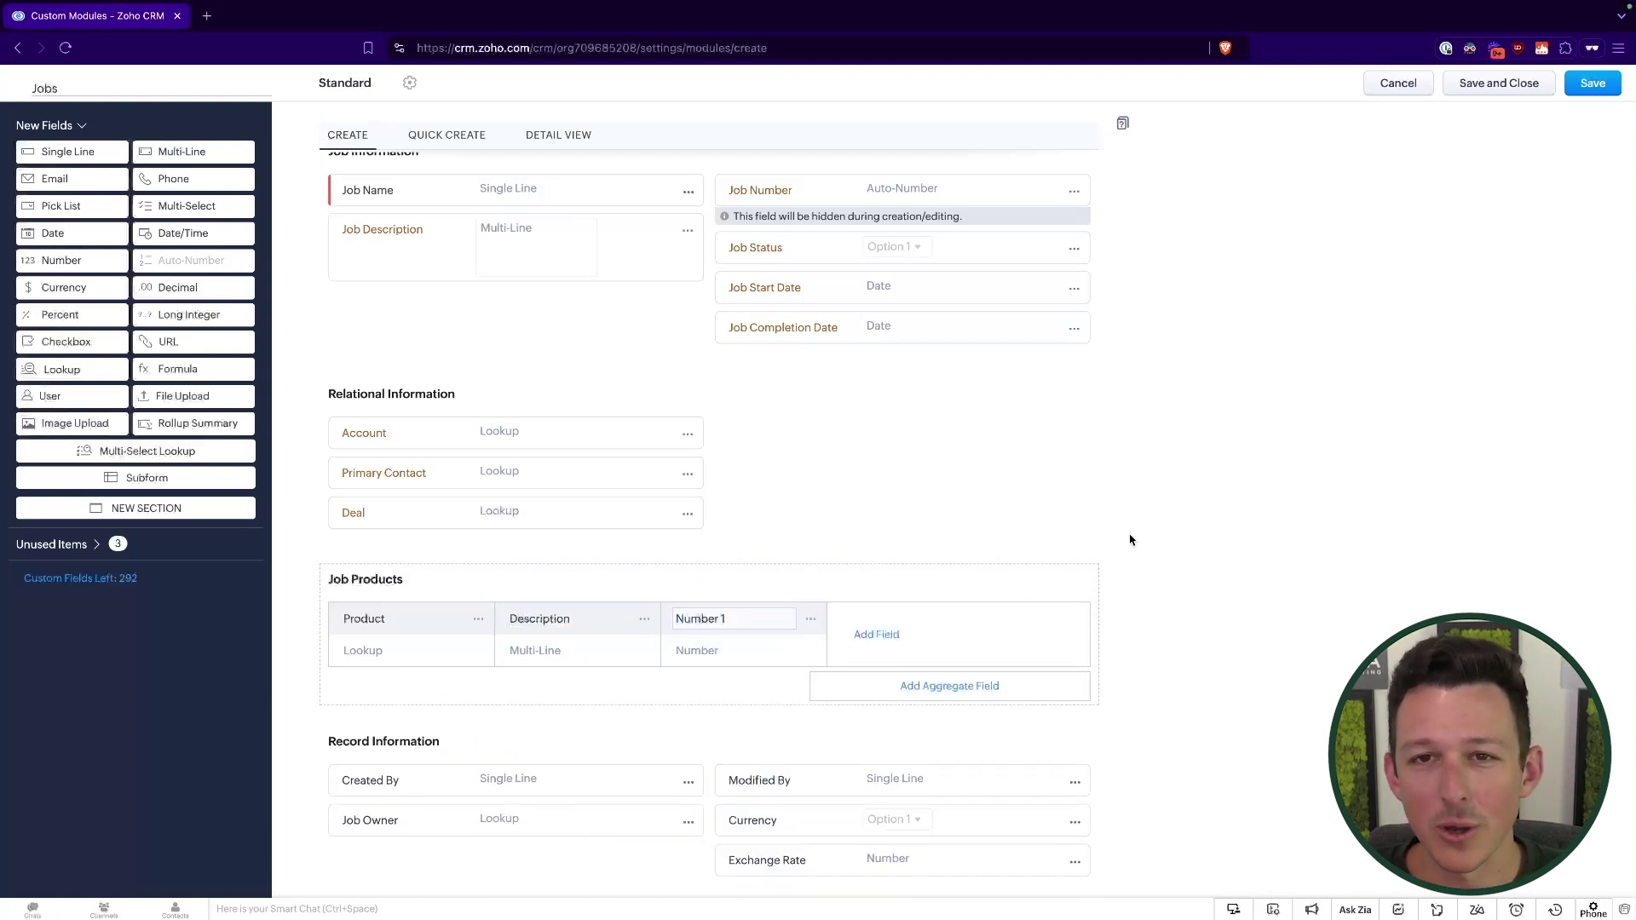
{"action": "scroll", "coordinate": [767, 401], "scroll_direction": "down", "scroll_amount": 1}
{"action": "left_click", "coordinate": [756, 599]}
{"action": "key", "text": "BackSpace"}
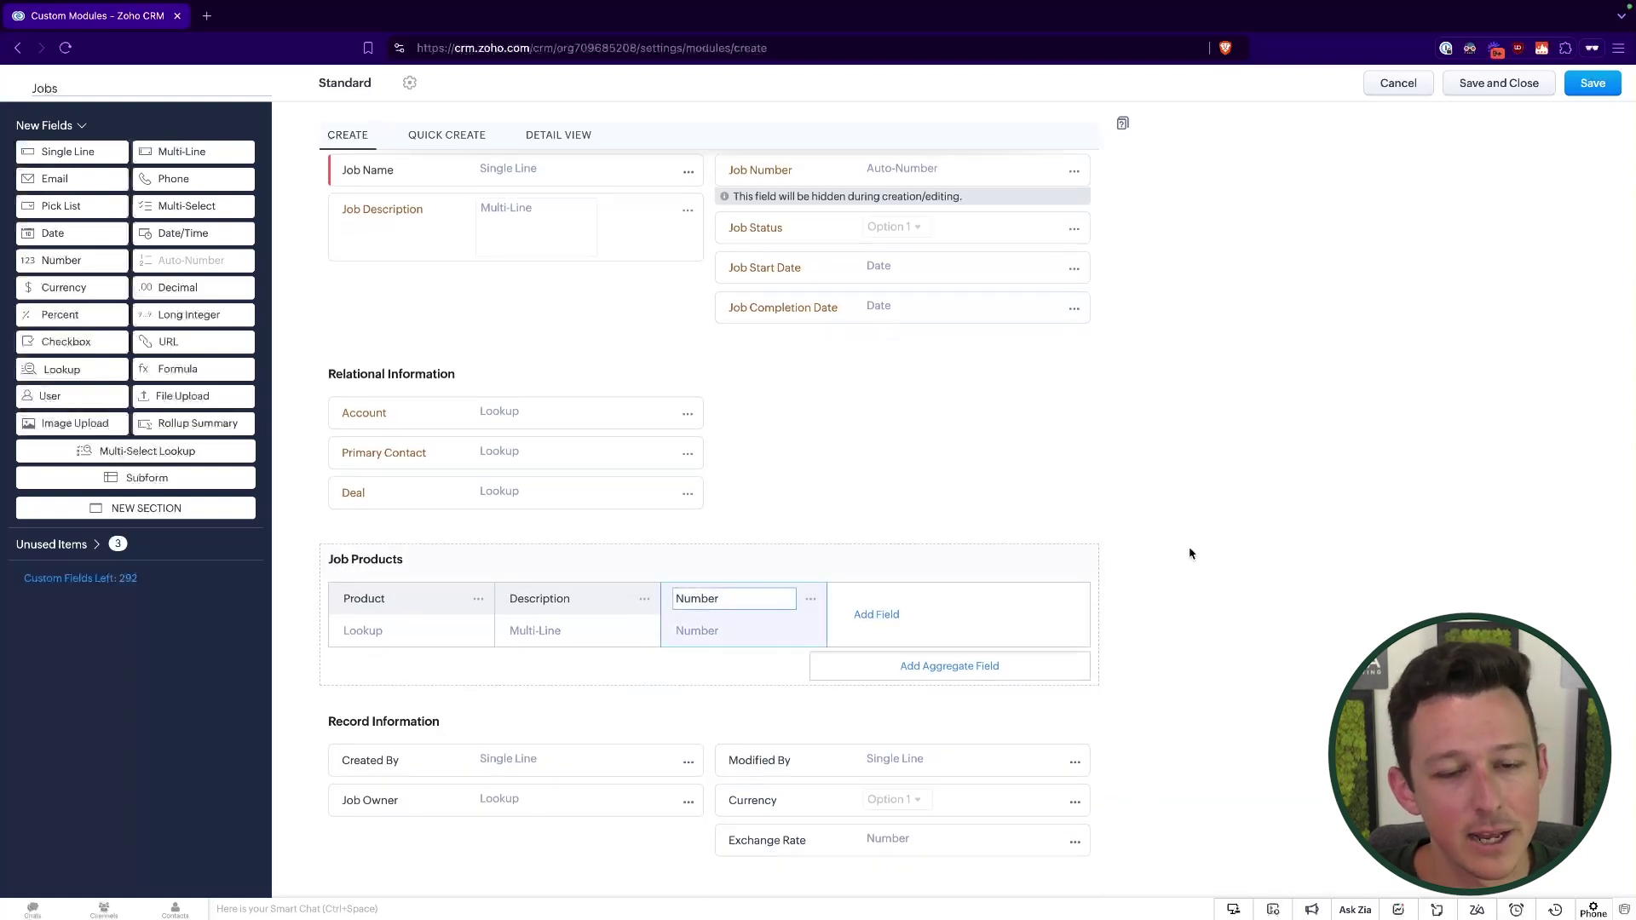
{"action": "left_click", "coordinate": [1190, 554]}
{"action": "scroll", "coordinate": [467, 794], "scroll_direction": "up", "scroll_amount": 3}
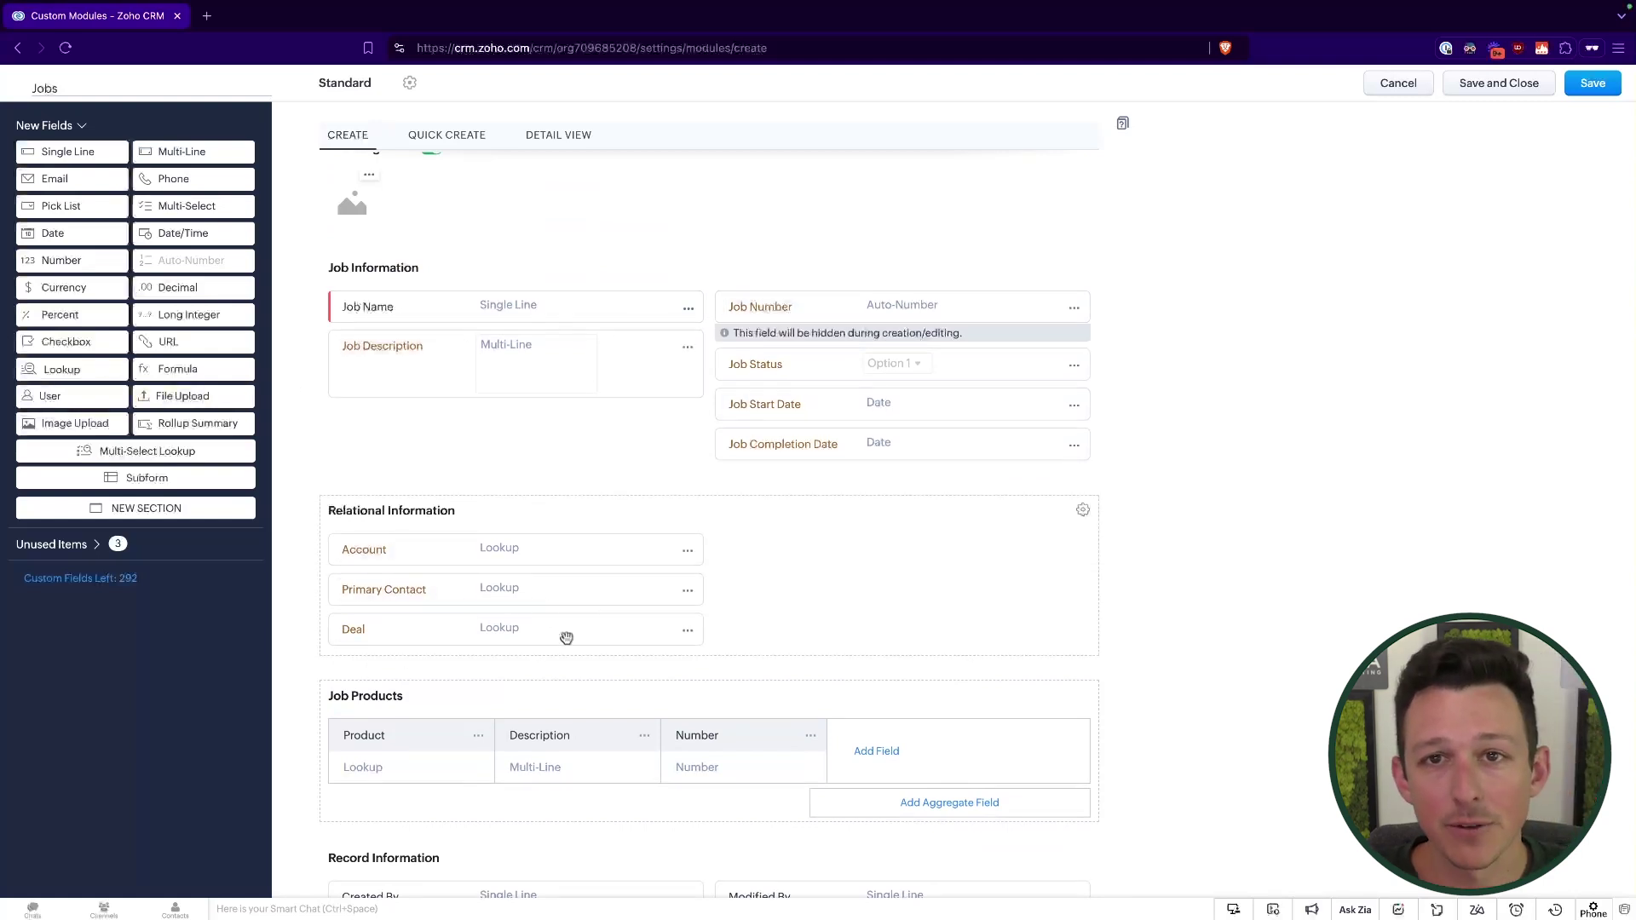
- Save the Jobs module with access for the Standard and Sales profiles
{"action": "left_click", "coordinate": [1511, 83]}
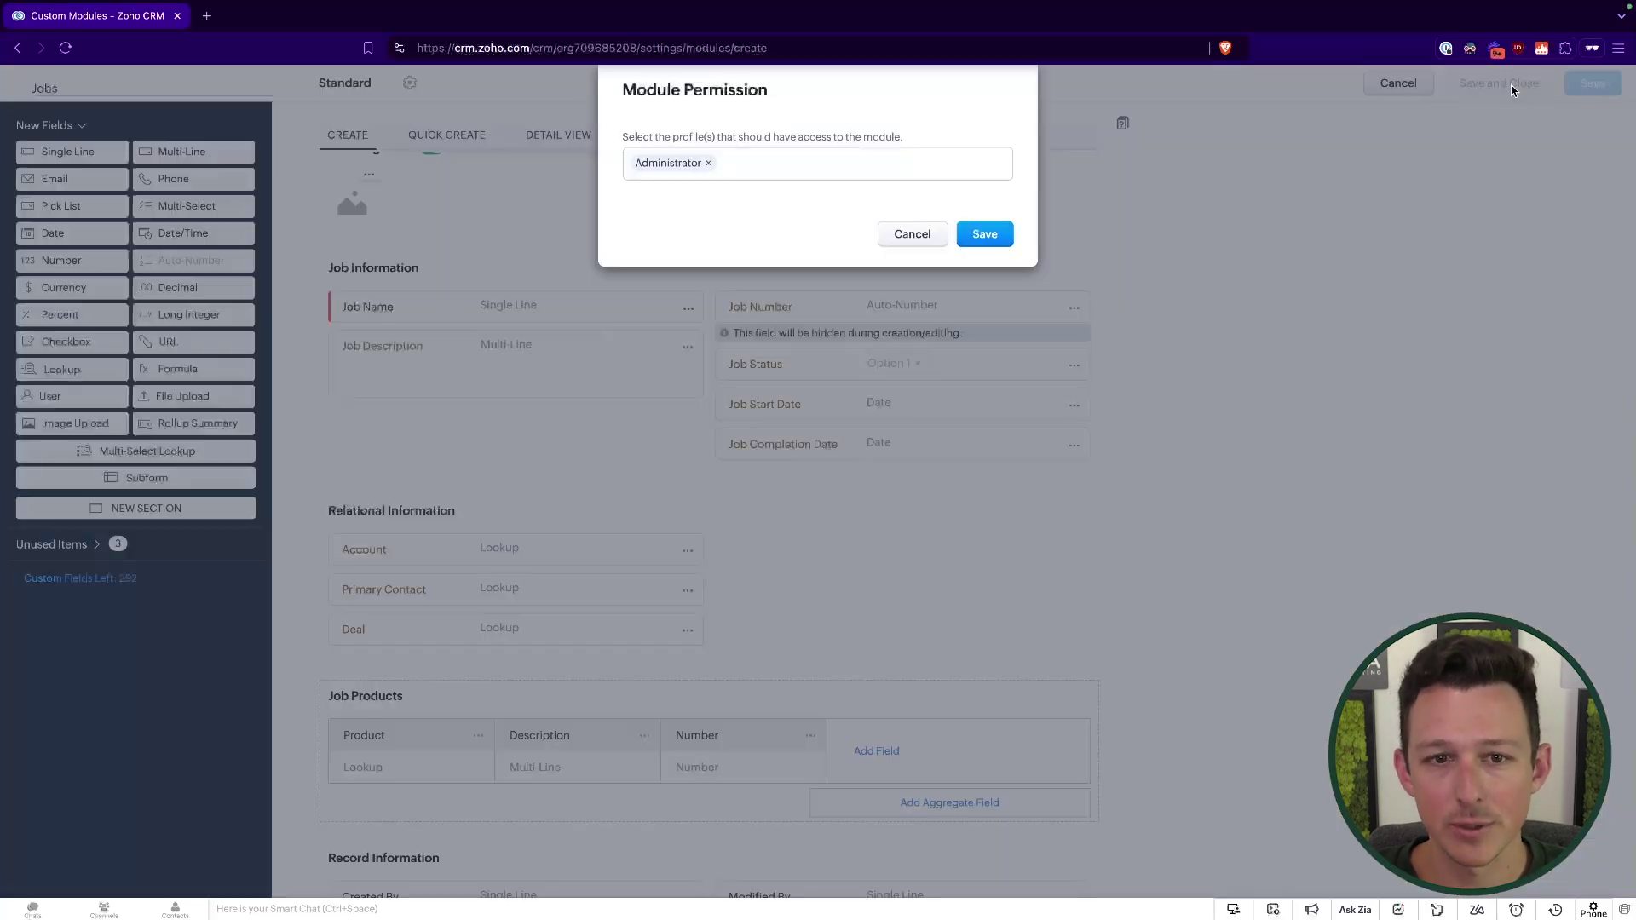
{"action": "left_click", "coordinate": [747, 162]}
{"action": "left_click", "coordinate": [652, 195]}
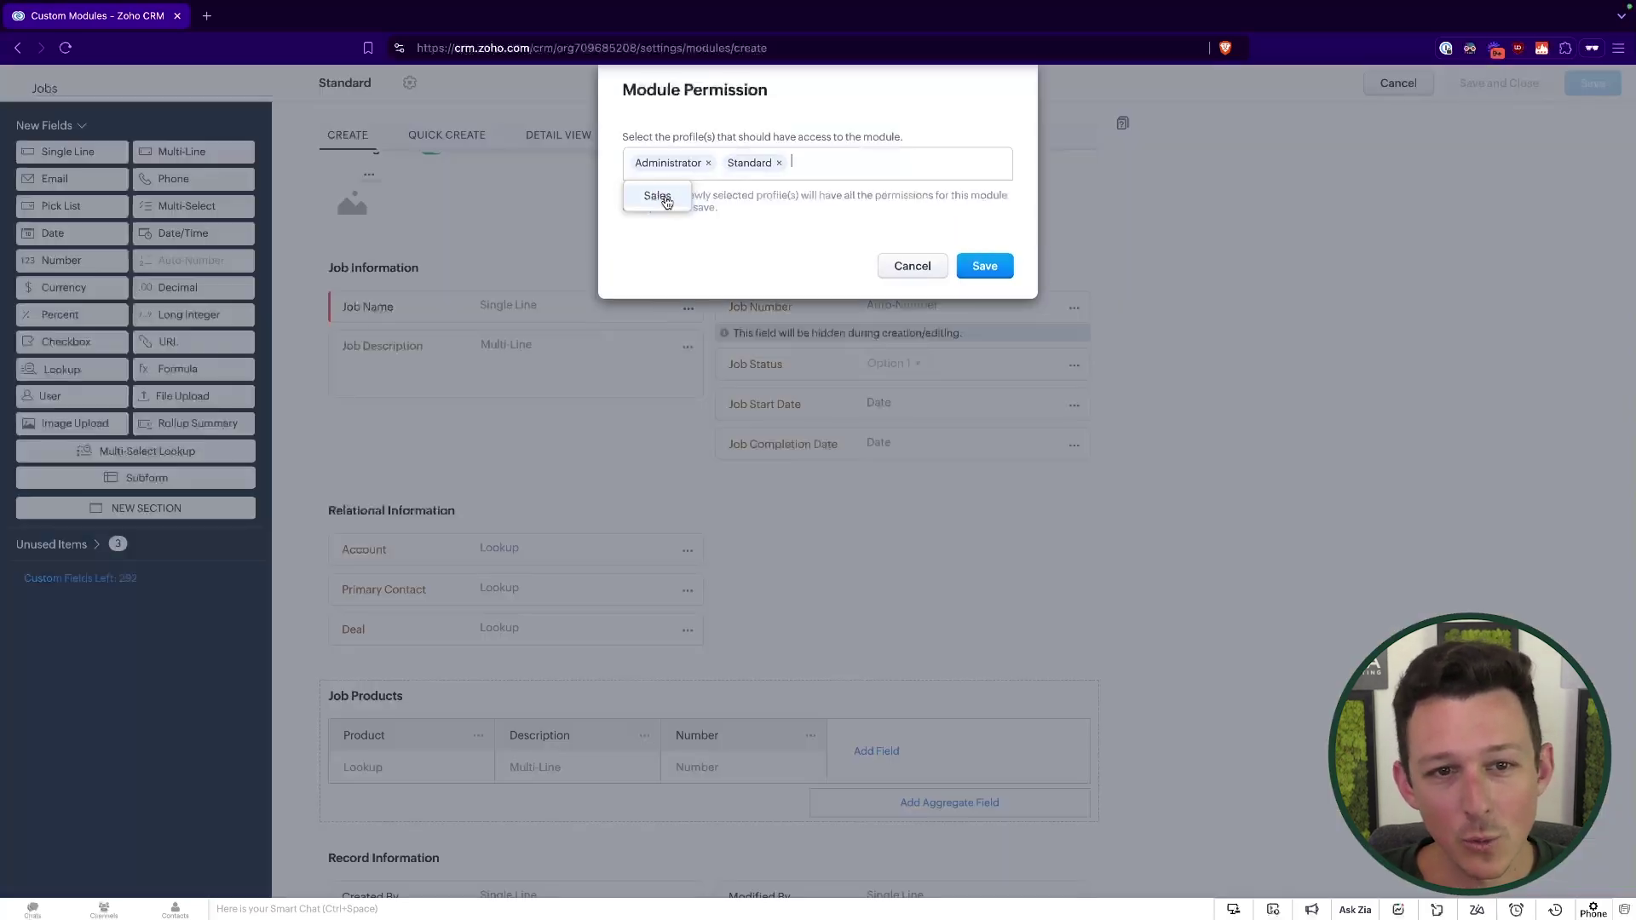
{"action": "left_click", "coordinate": [724, 198]}
{"action": "left_click", "coordinate": [821, 210]}
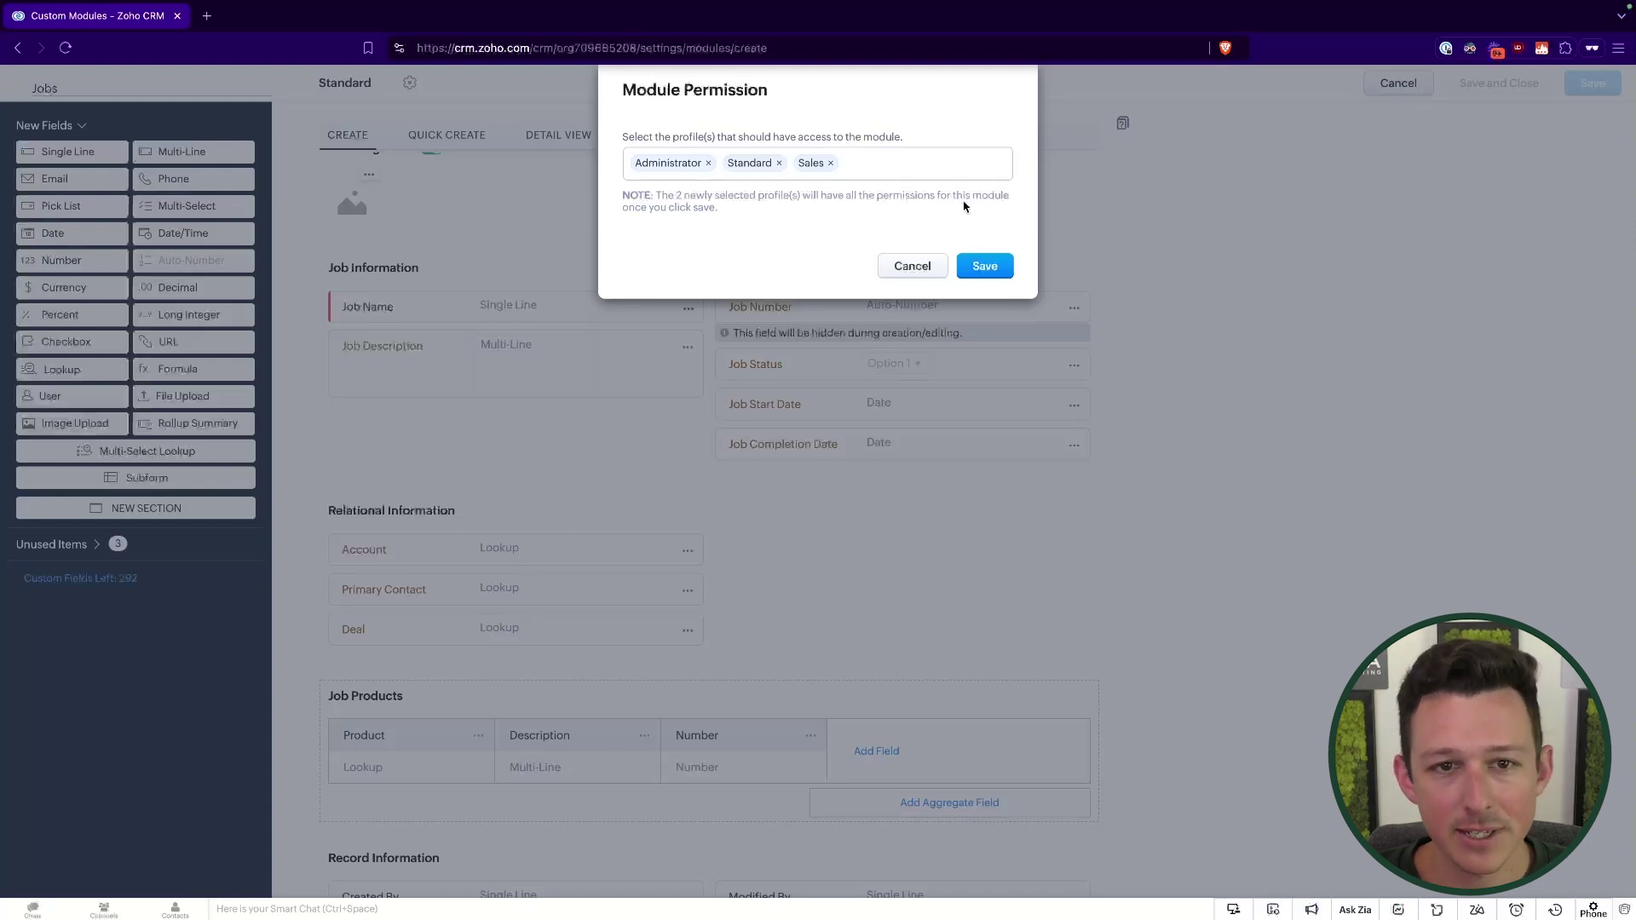
{"action": "left_click", "coordinate": [976, 267]}
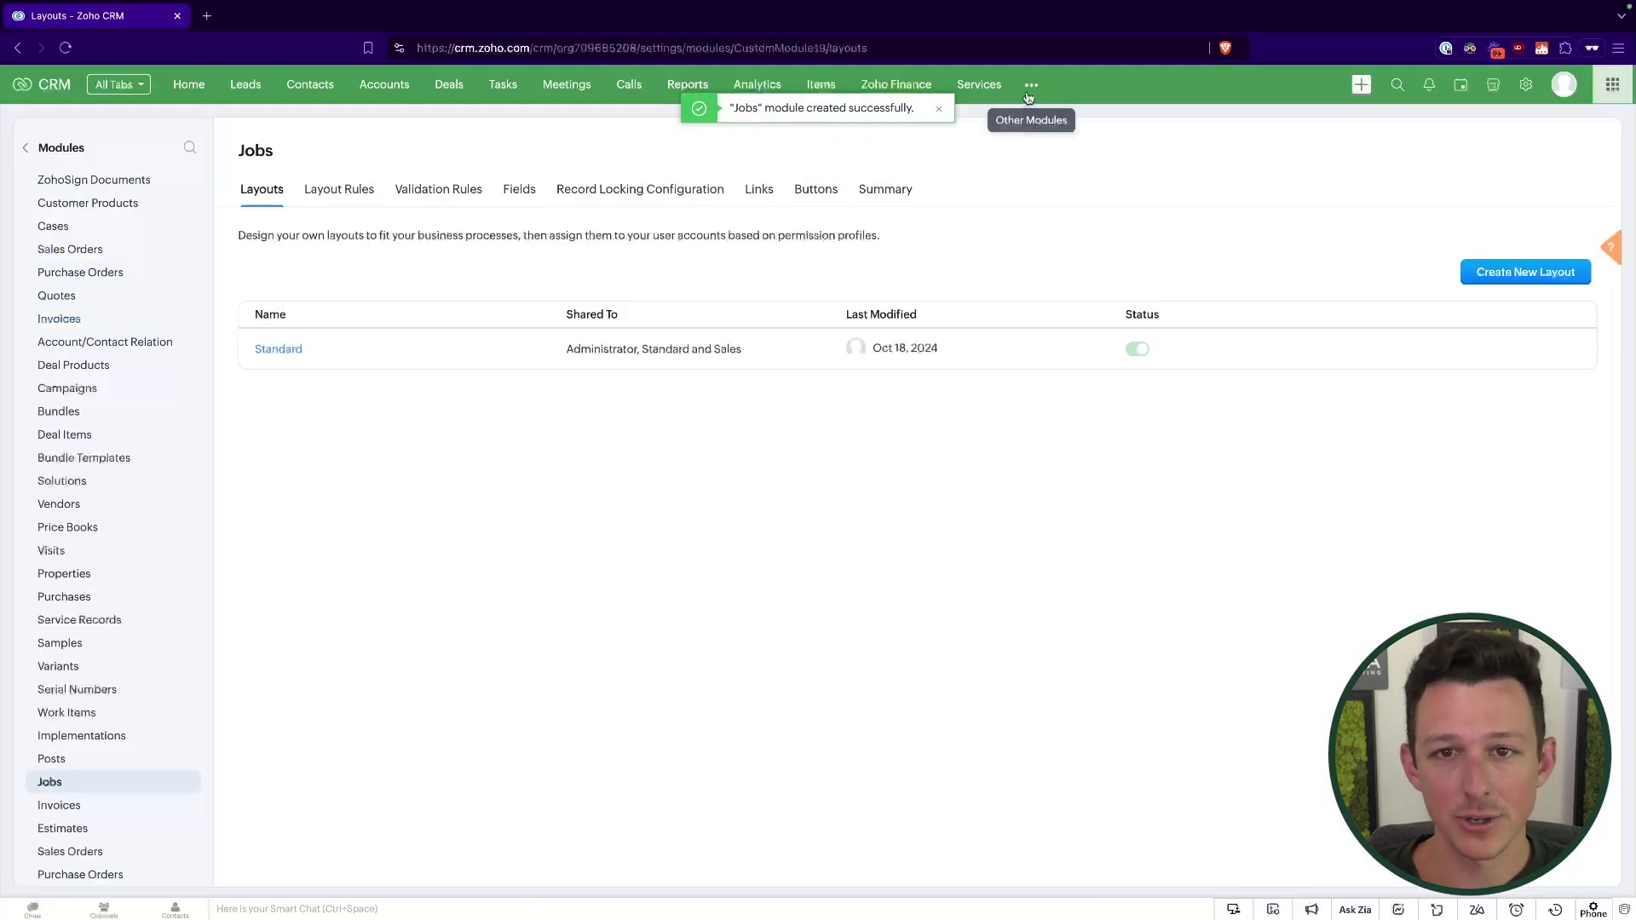
- Open the new Jobs module from the more-modules menu
{"action": "left_click", "coordinate": [1030, 85]}
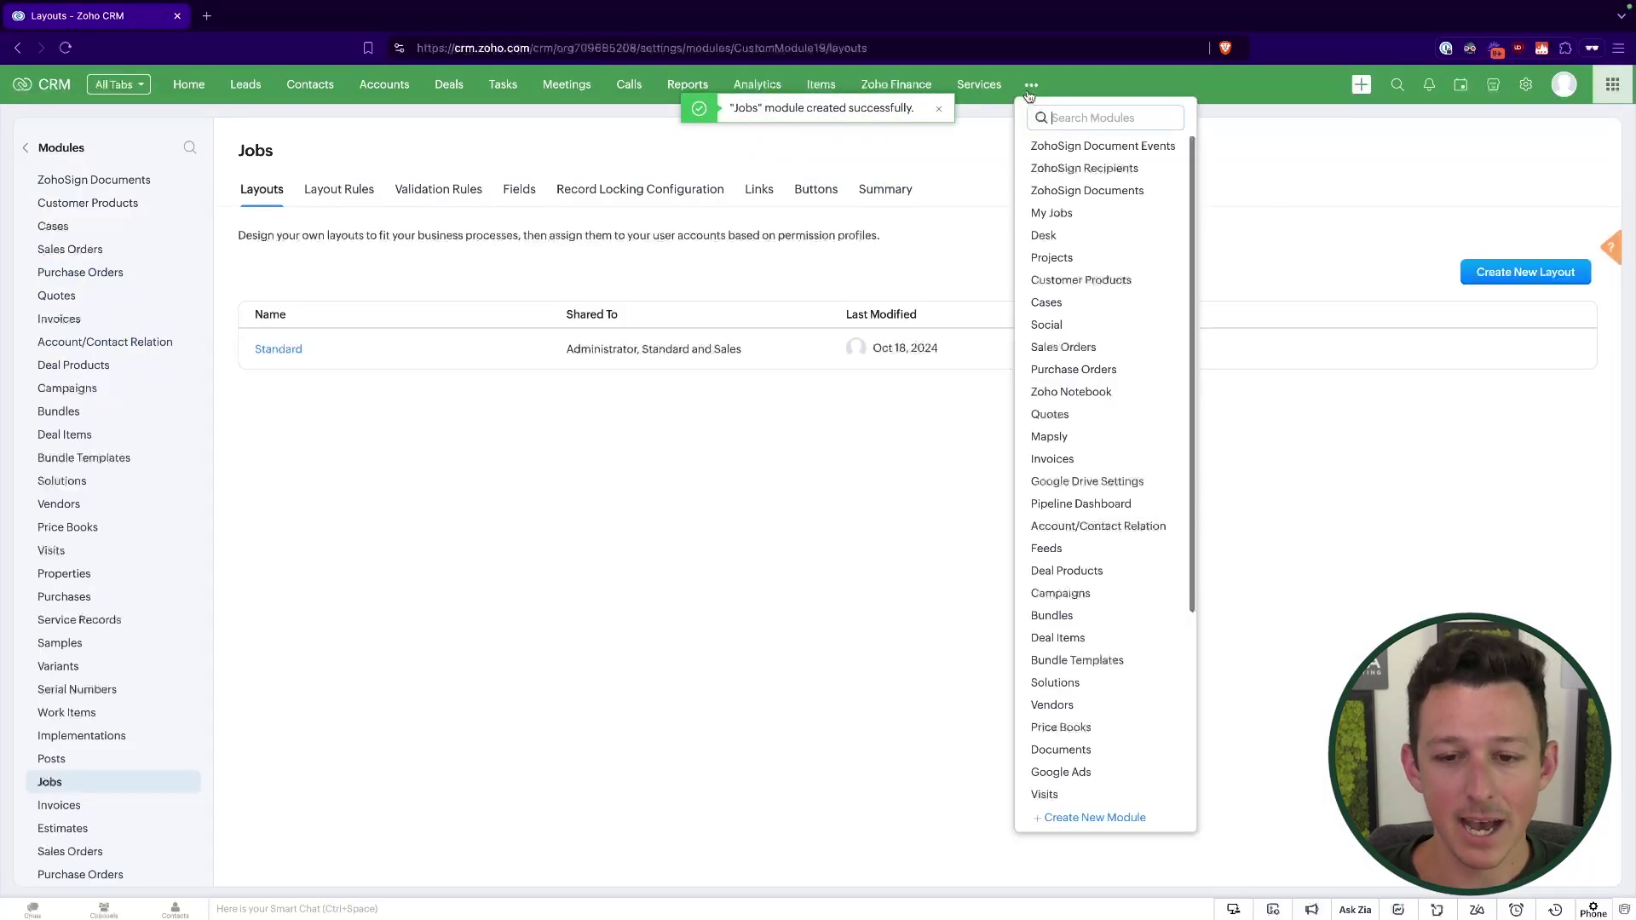
{"action": "left_click", "coordinate": [864, 236]}
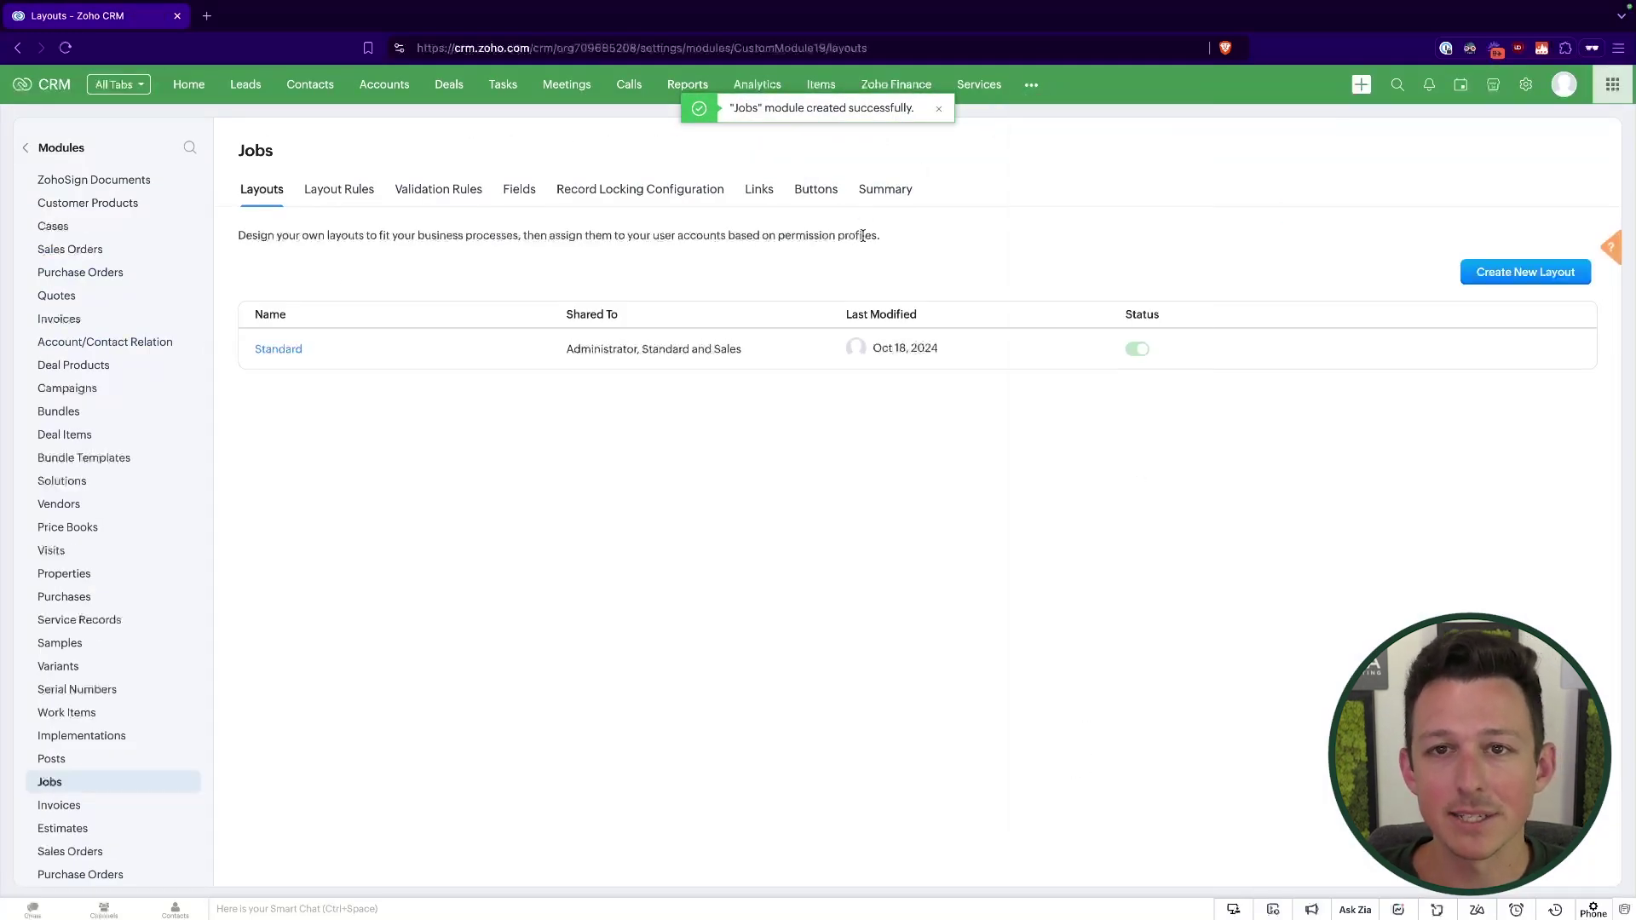
{"action": "left_click", "coordinate": [1032, 85]}
{"action": "scroll", "coordinate": [1091, 588], "scroll_direction": "down", "scroll_amount": 3}
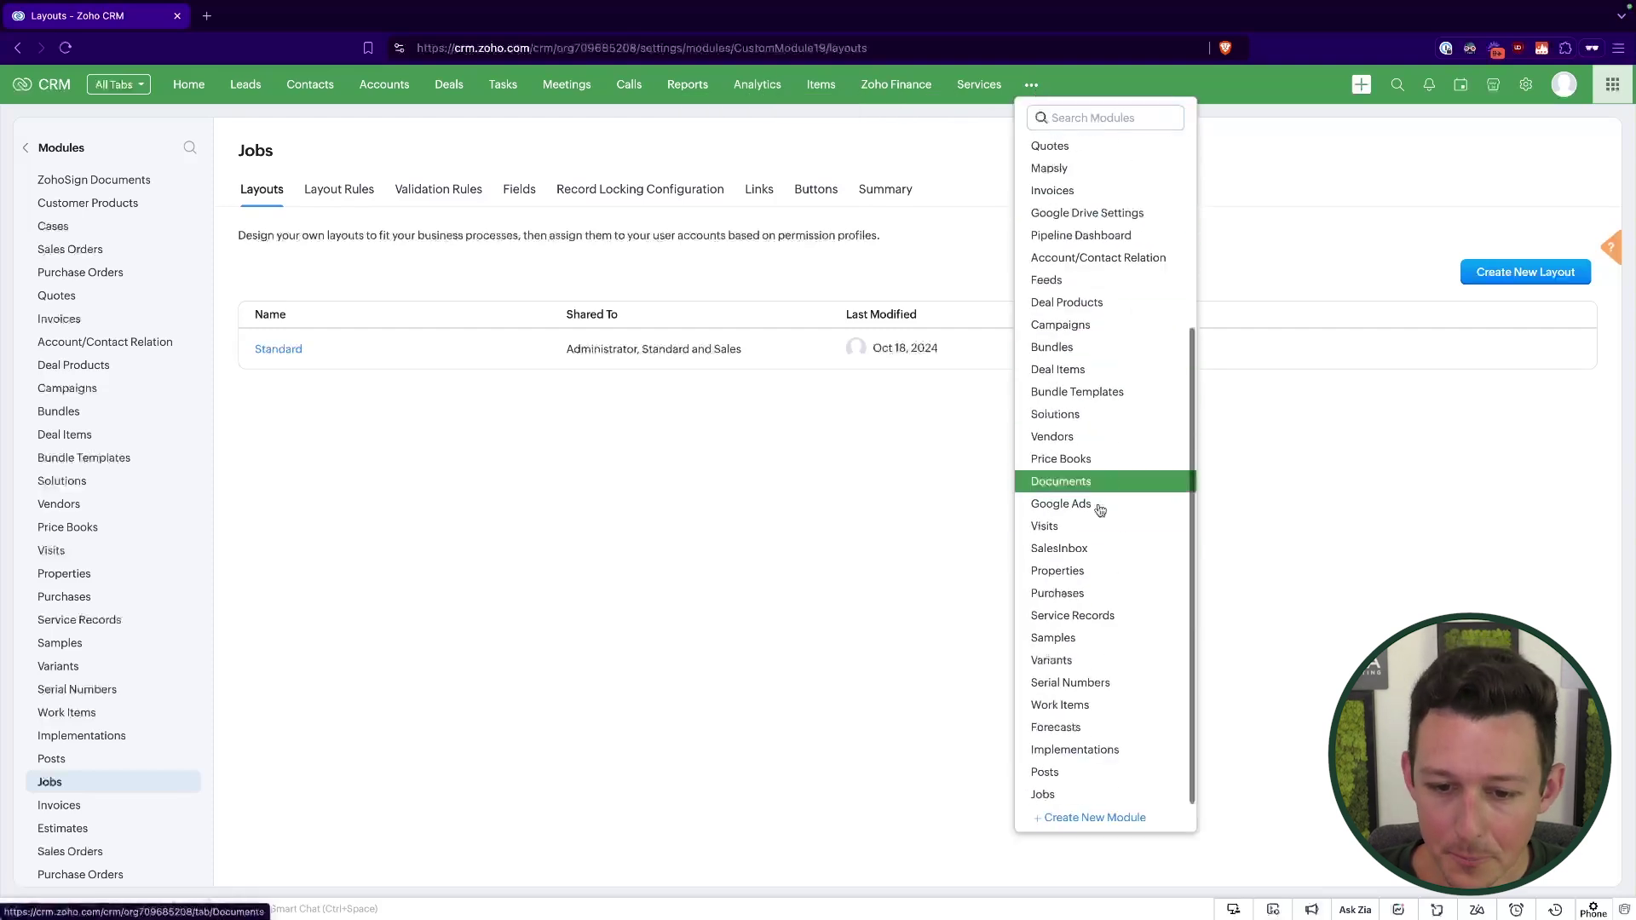
{"action": "left_click", "coordinate": [1056, 795]}
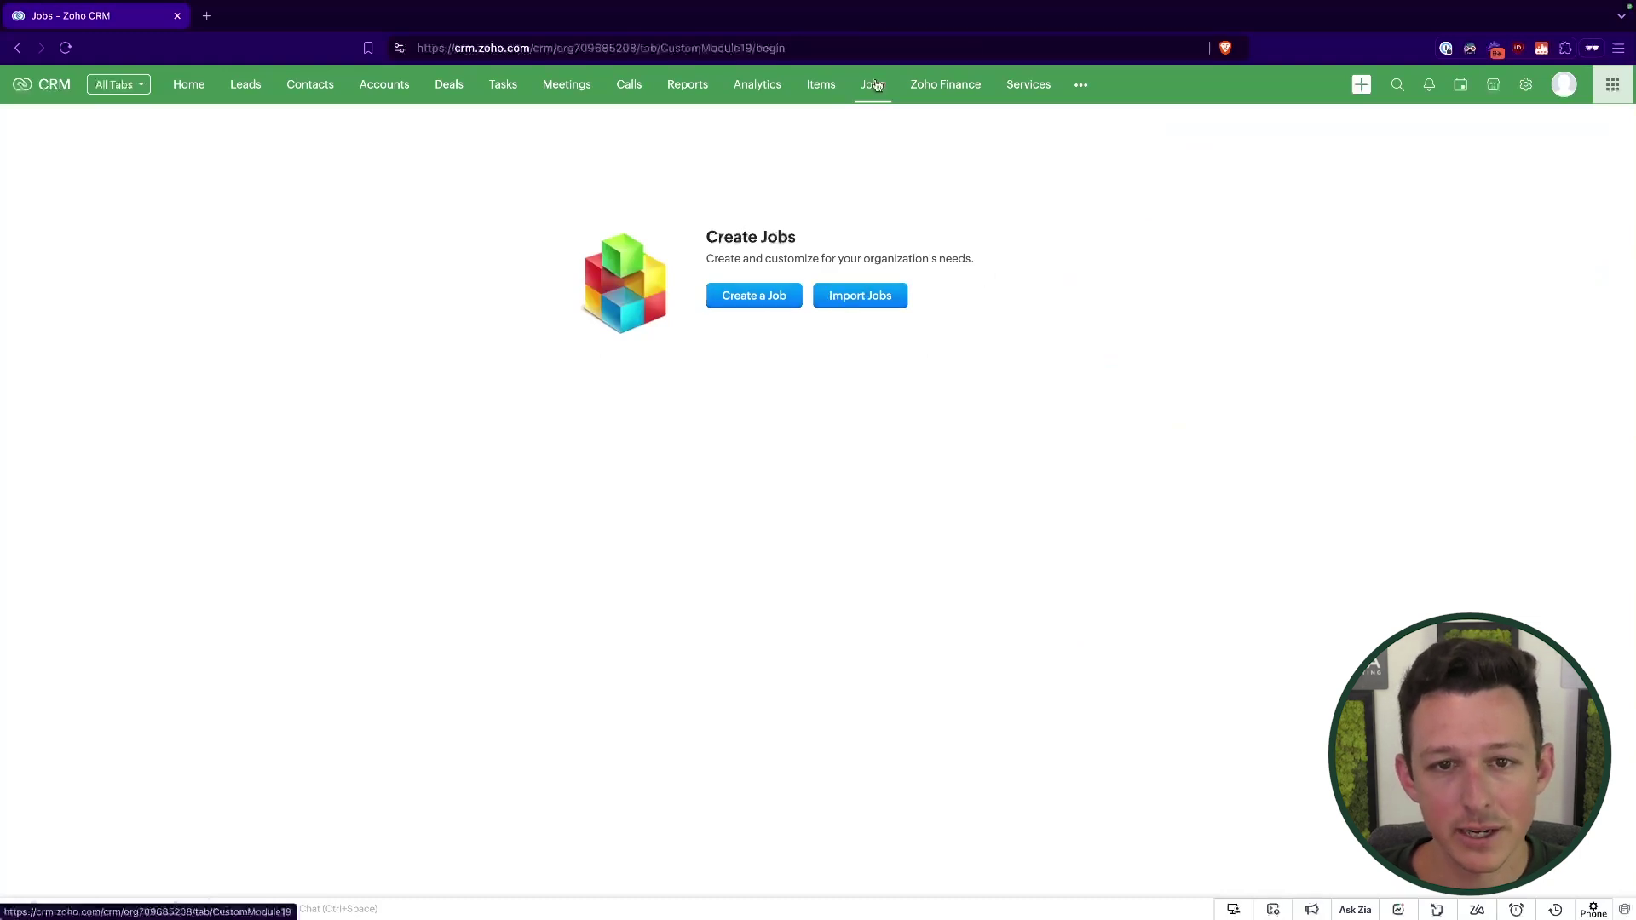
- Preview the new job form's Job Name, Description and Start Date fields, then show the Deals list
{"action": "left_click", "coordinate": [767, 293]}
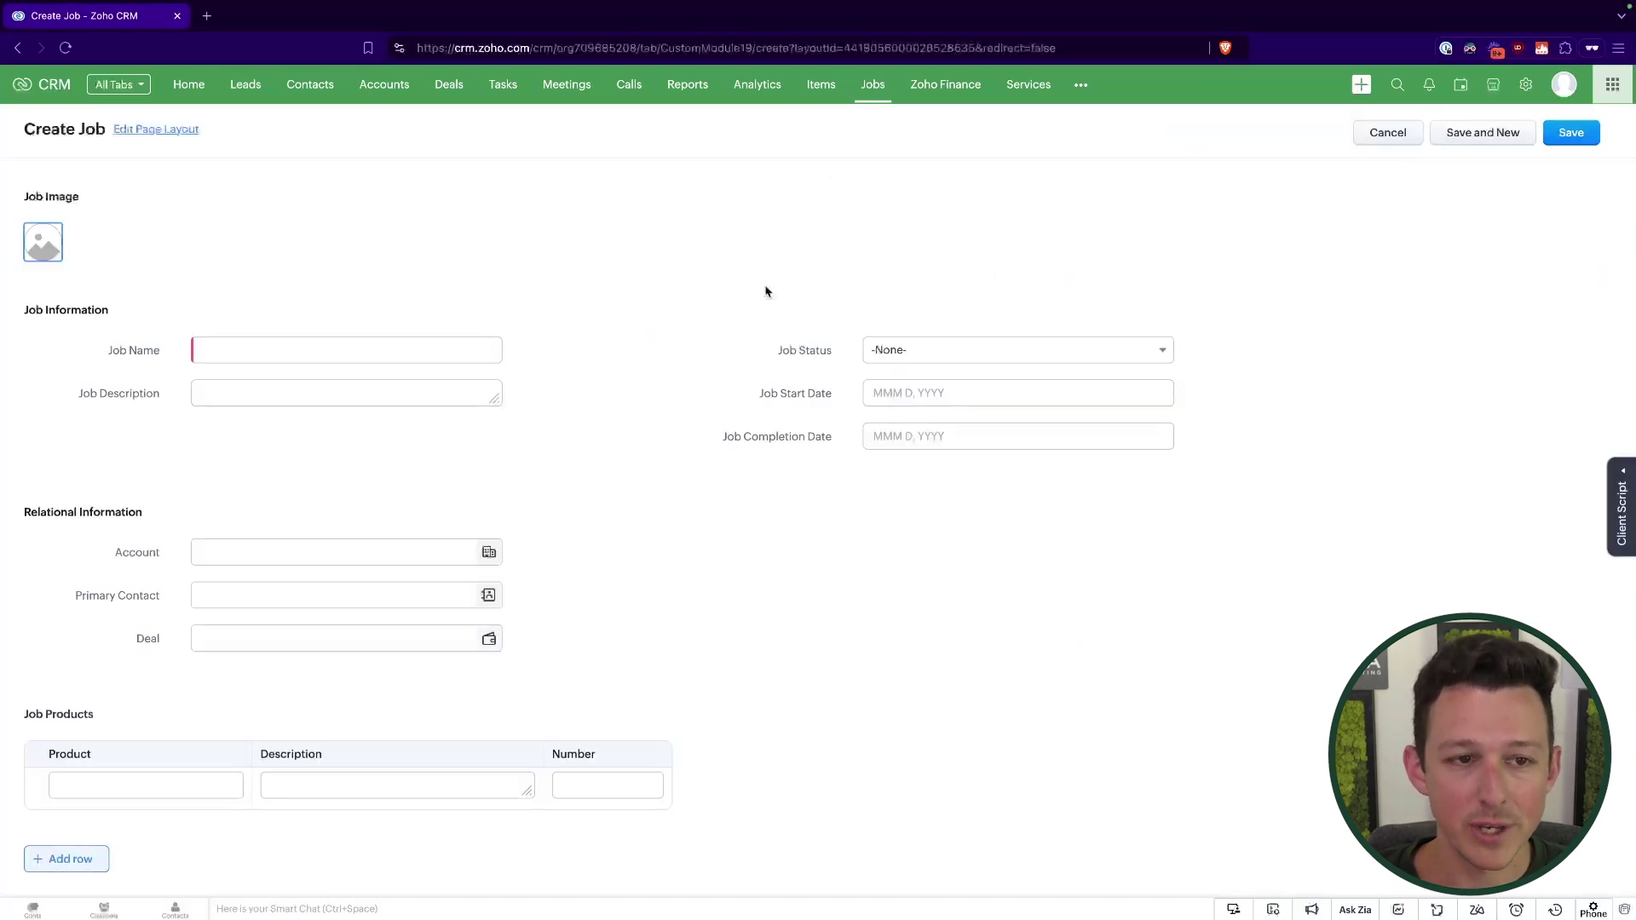
{"action": "left_click", "coordinate": [446, 350]}
{"action": "left_click", "coordinate": [431, 392]}
{"action": "left_click", "coordinate": [921, 393]}
{"action": "left_click", "coordinate": [791, 429]}
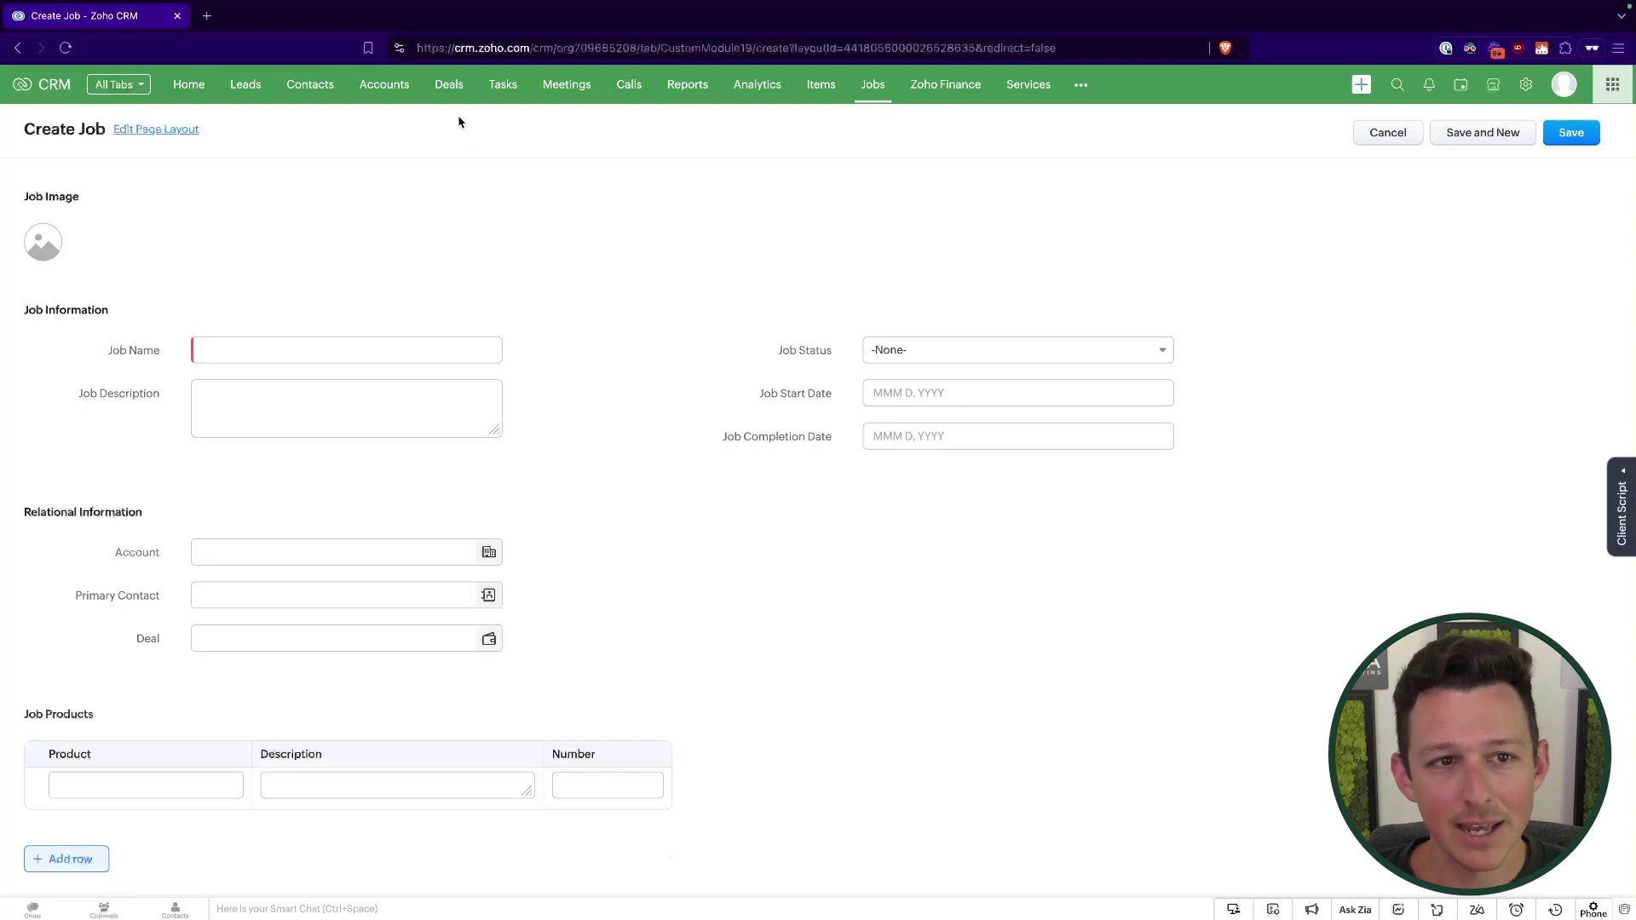
{"action": "left_click", "coordinate": [450, 90]}
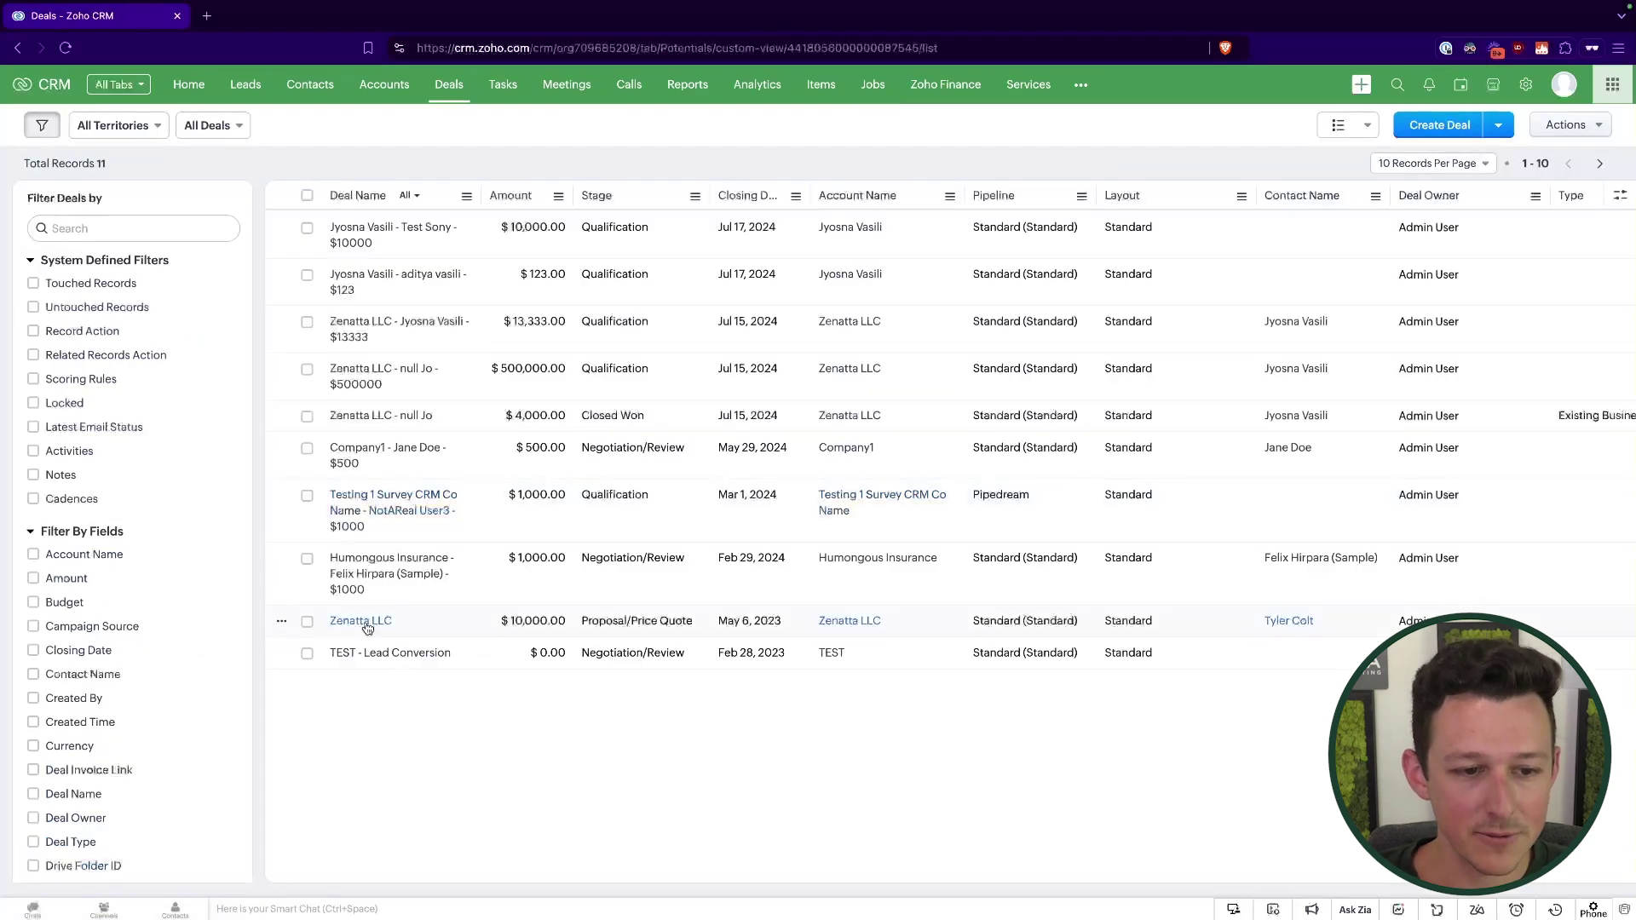
- On the Zenatta LLC deal, move Jobs six places up the related lists and save the order
{"action": "left_click", "coordinate": [361, 621]}
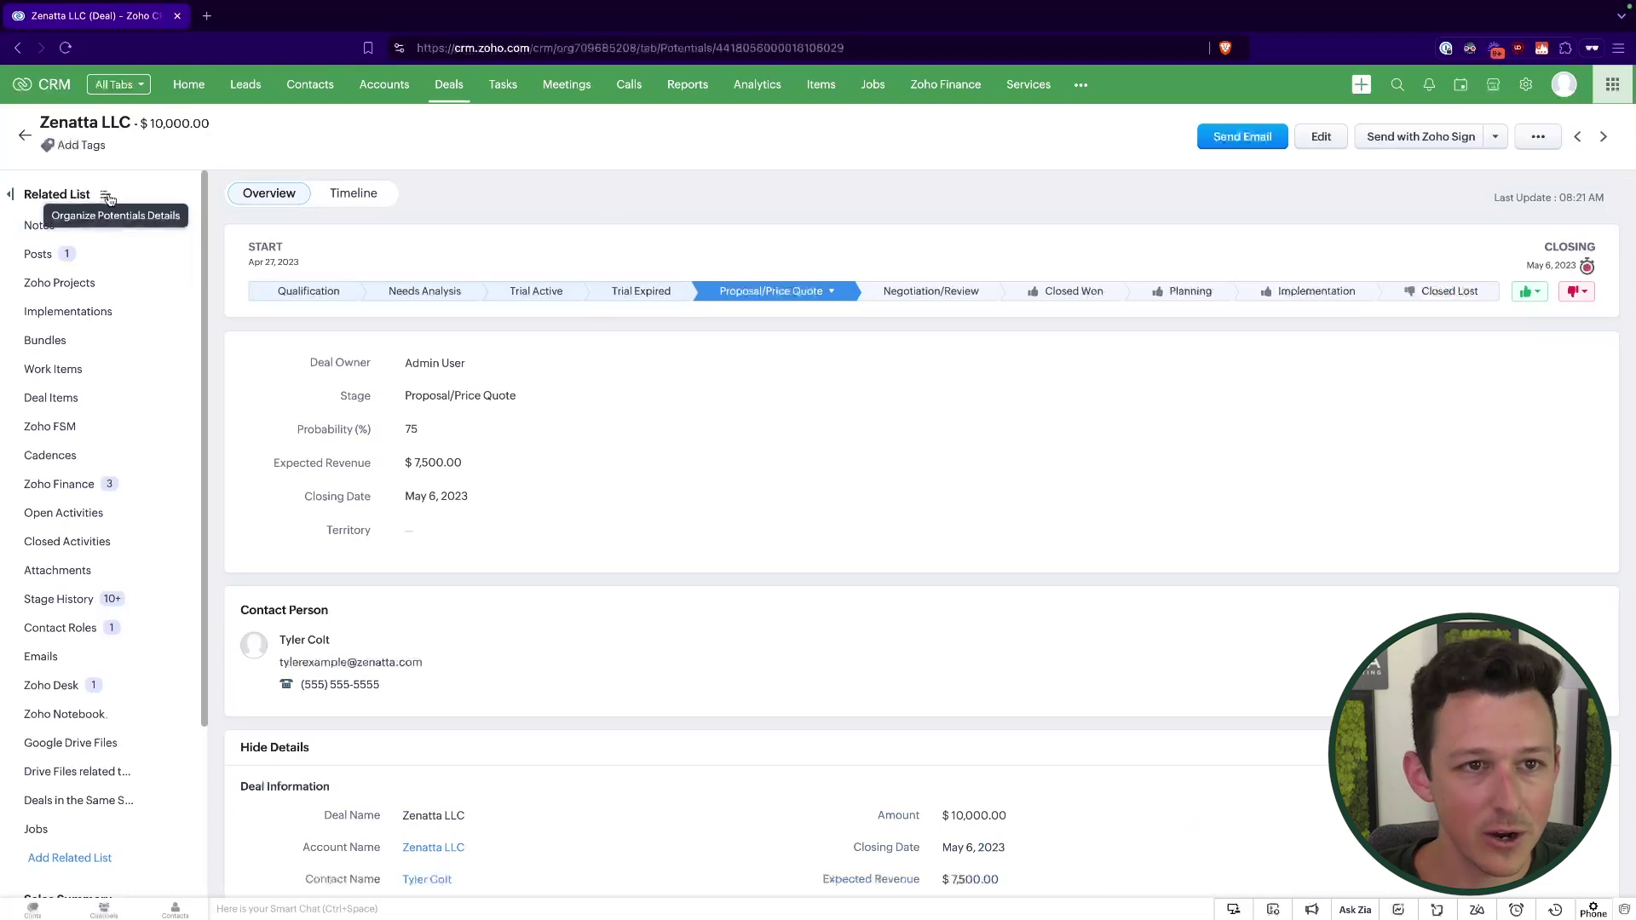
{"action": "left_click", "coordinate": [107, 195]}
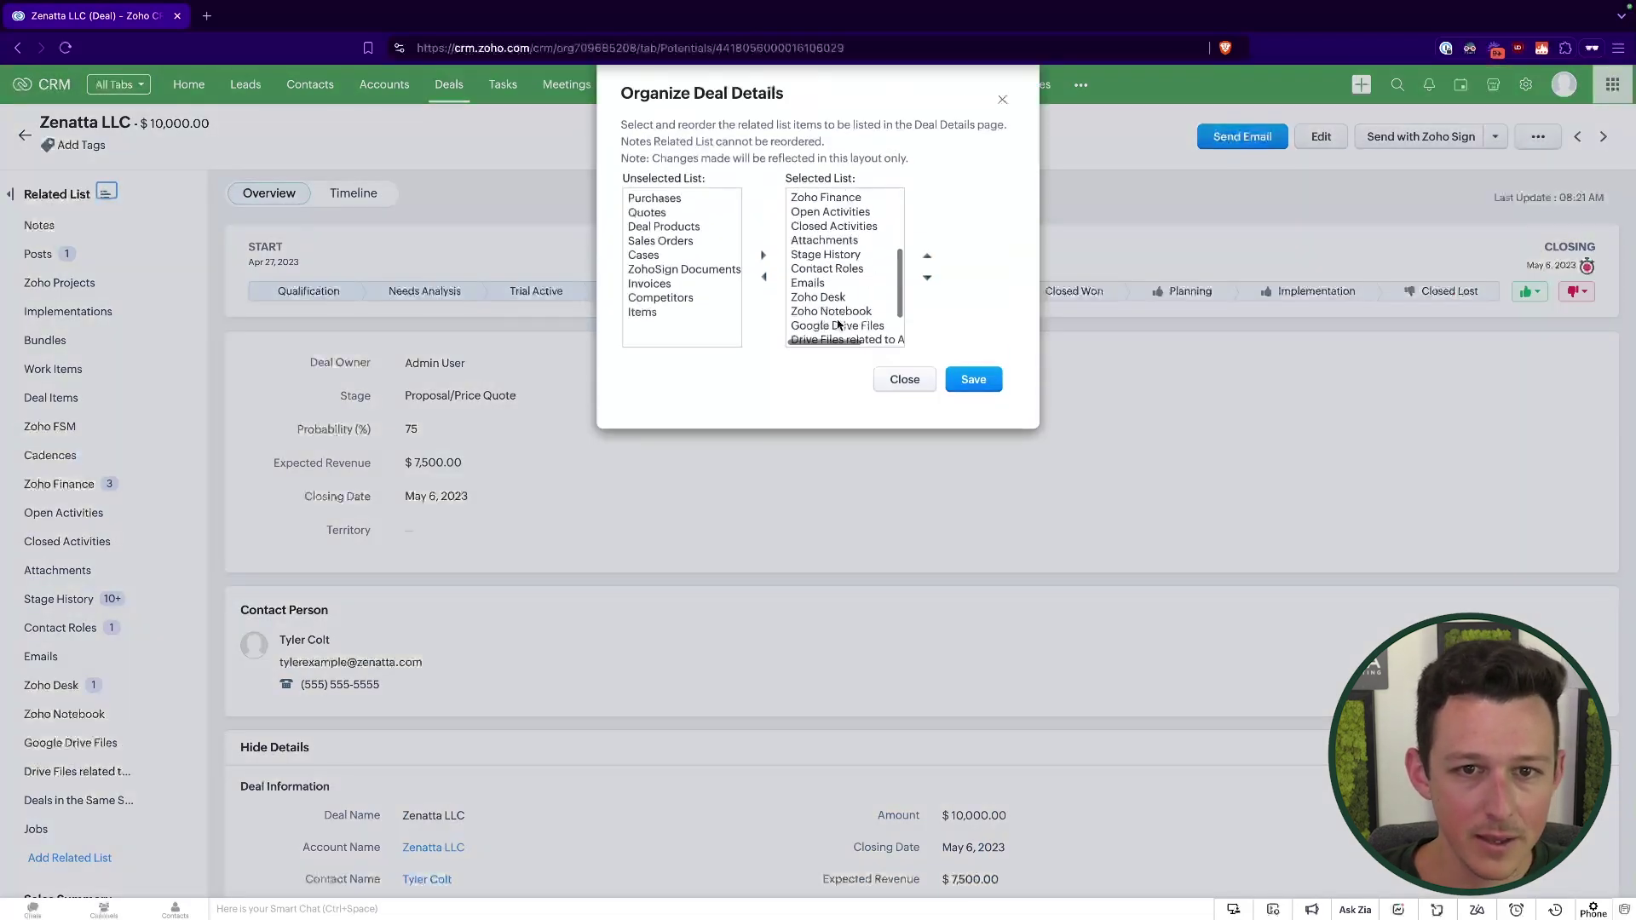
{"action": "scroll", "coordinate": [840, 325], "scroll_direction": "down", "scroll_amount": 2}
{"action": "left_click", "coordinate": [834, 334]}
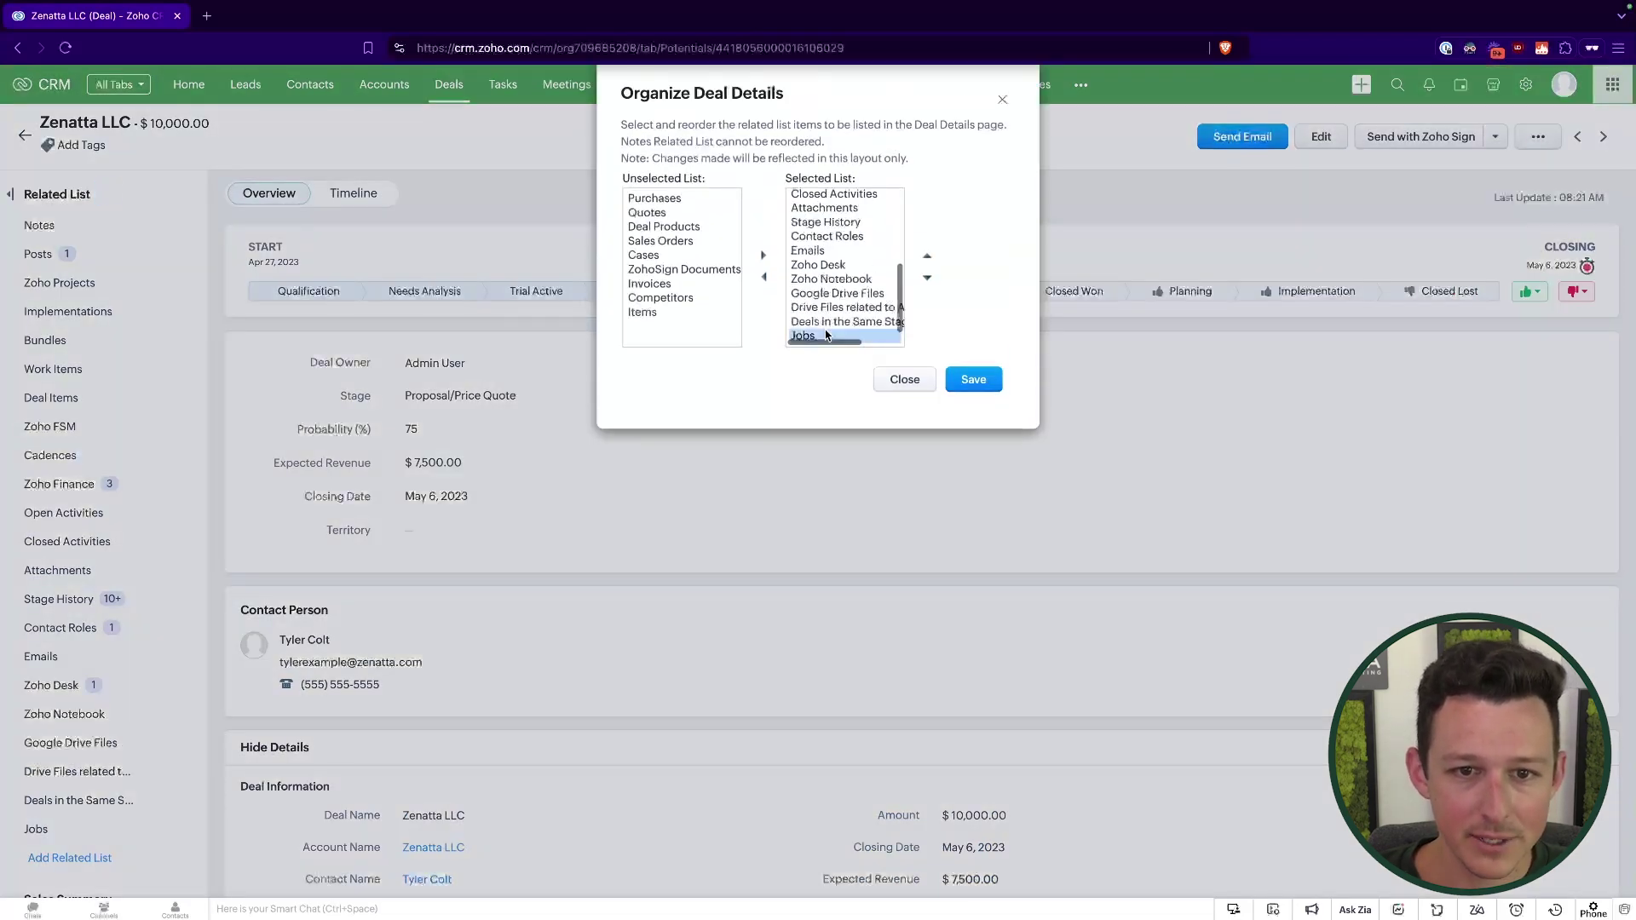
{"action": "left_click", "coordinate": [927, 257]}
{"action": "left_click", "coordinate": [927, 258]}
{"action": "left_click", "coordinate": [927, 258]}
{"action": "left_click", "coordinate": [927, 257]}
{"action": "left_click", "coordinate": [927, 257]}
{"action": "left_click", "coordinate": [927, 257]}
{"action": "left_click", "coordinate": [927, 257]}
{"action": "left_click", "coordinate": [927, 257]}
{"action": "left_click", "coordinate": [975, 383]}
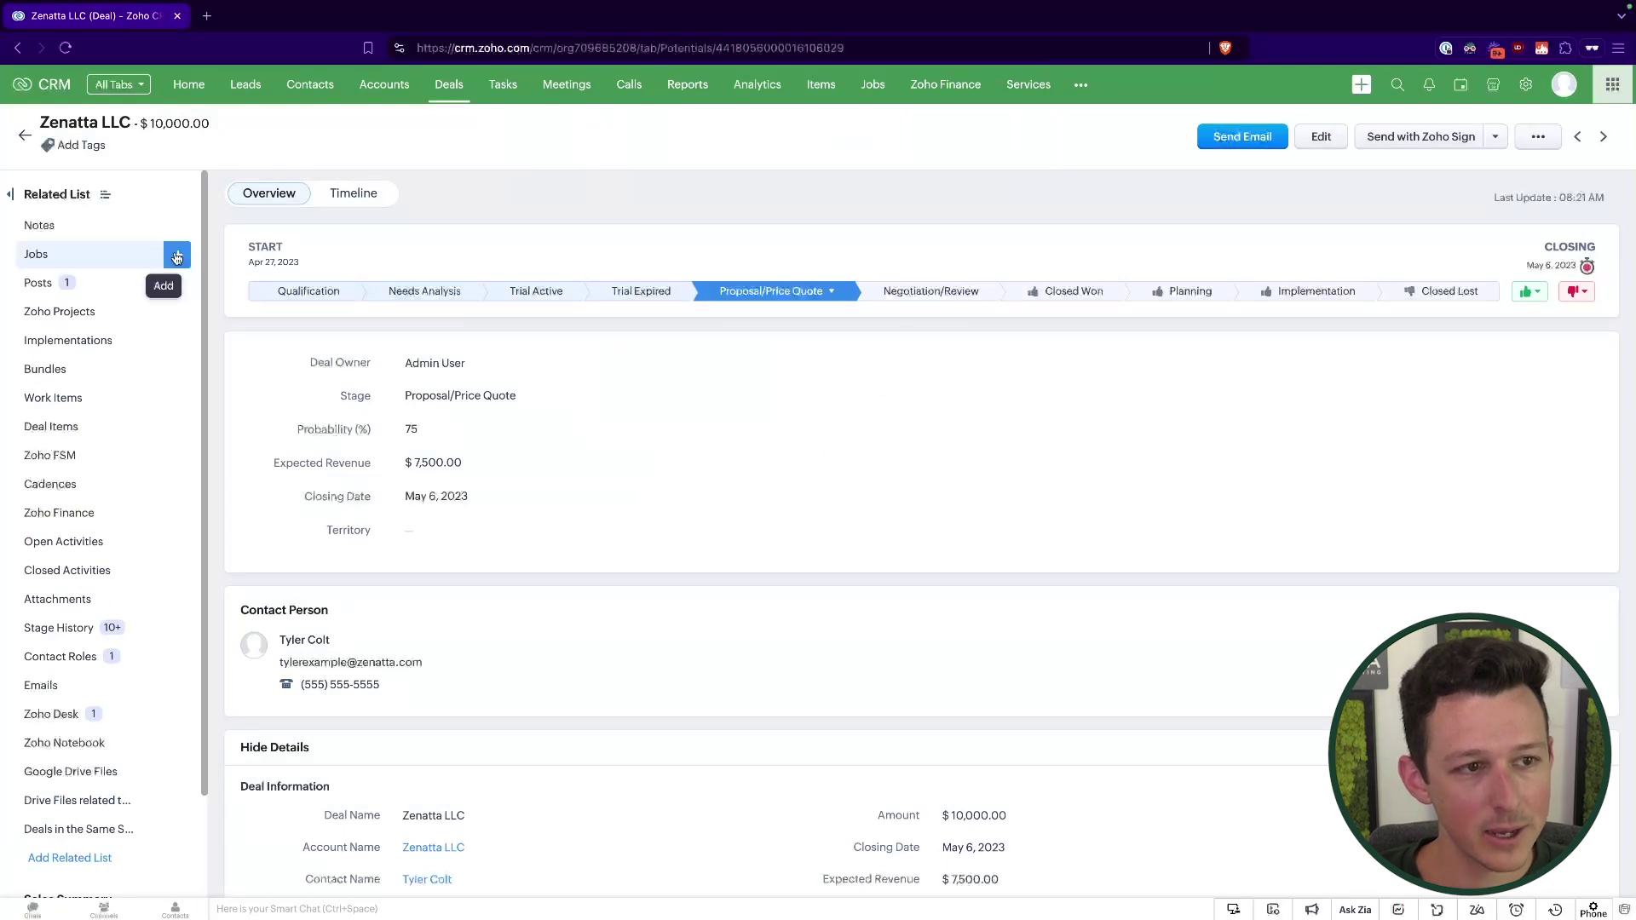
- Start a job from the deal's Jobs list with the suggested primary contact and account Zenatta
{"action": "left_click", "coordinate": [177, 257]}
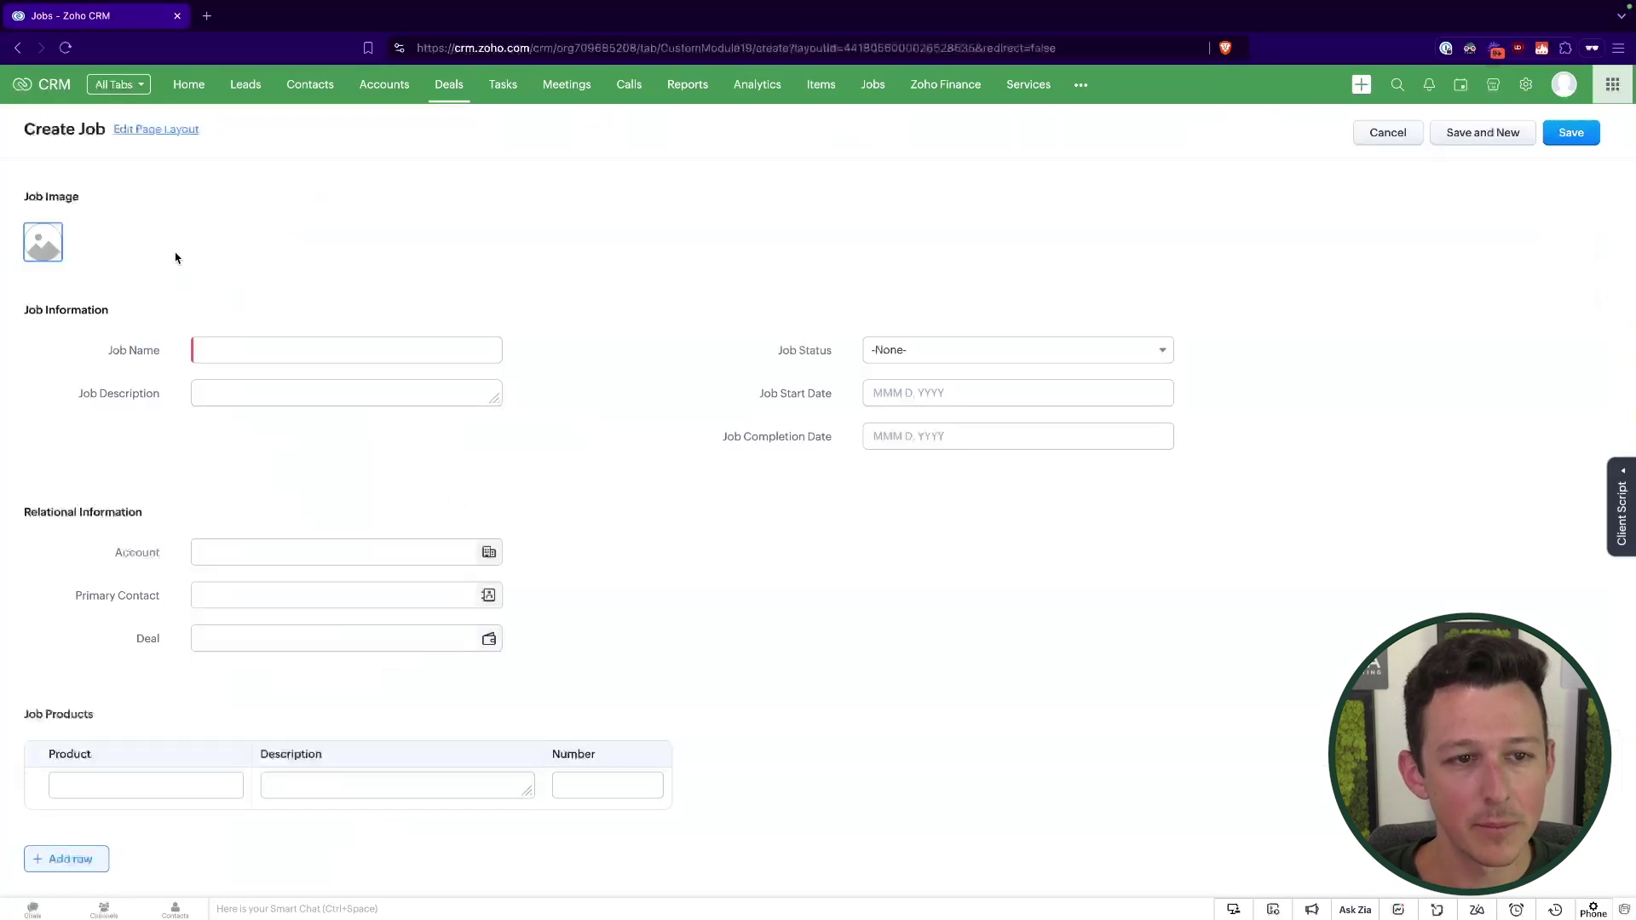
{"action": "left_click", "coordinate": [309, 594]}
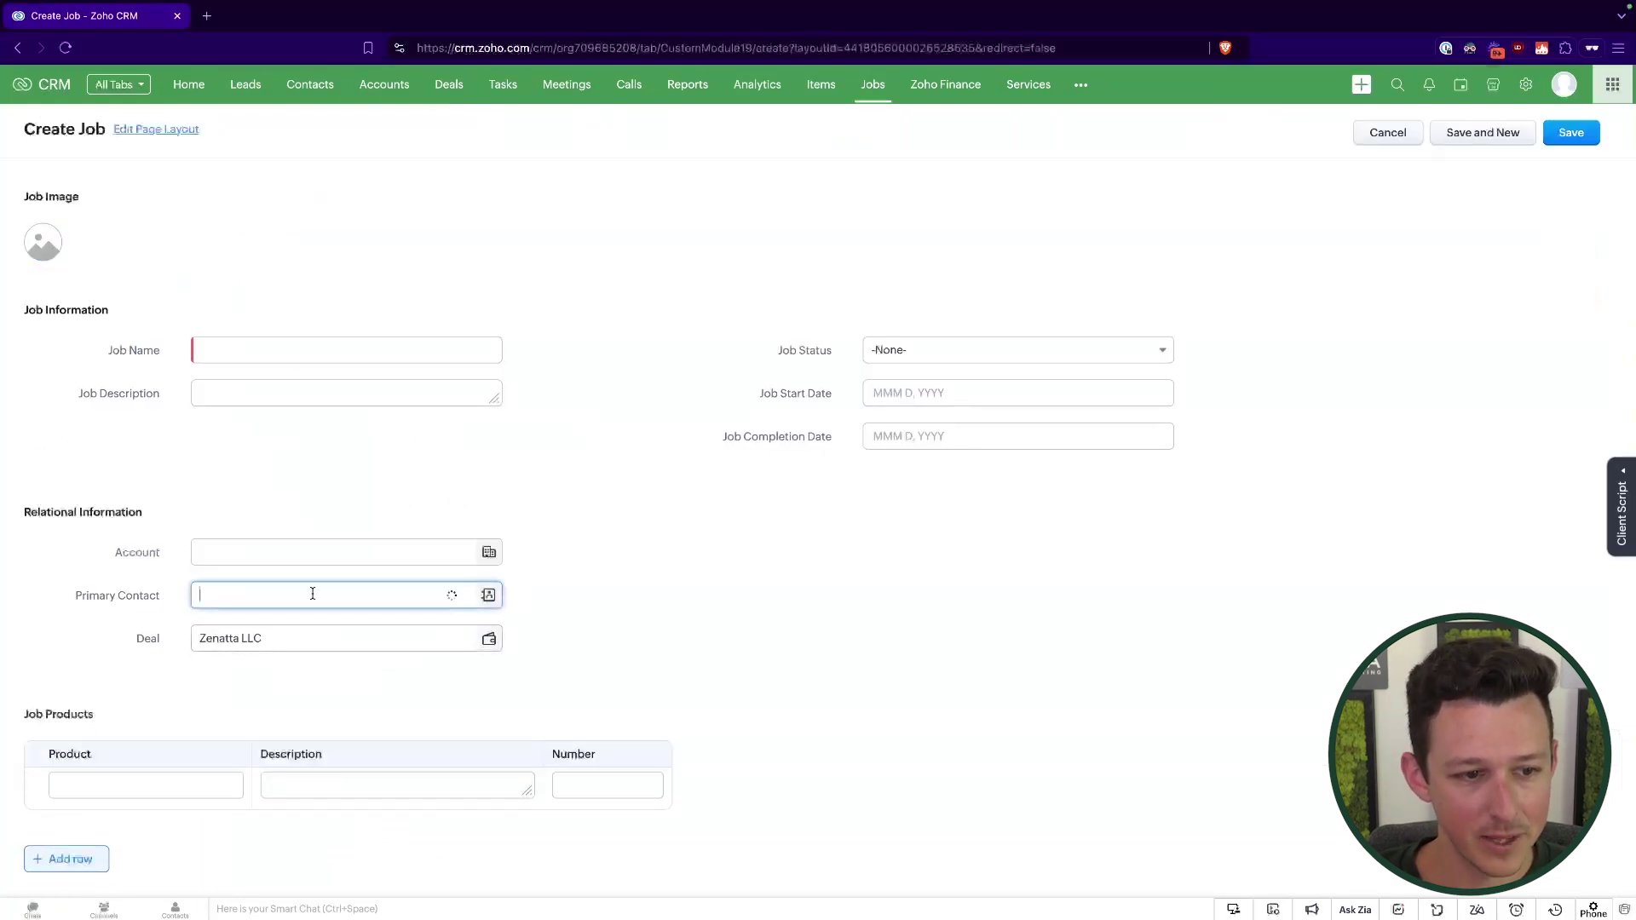
{"action": "left_click", "coordinate": [307, 625]}
{"action": "left_click", "coordinate": [315, 550]}
{"action": "type", "text": "zen"}
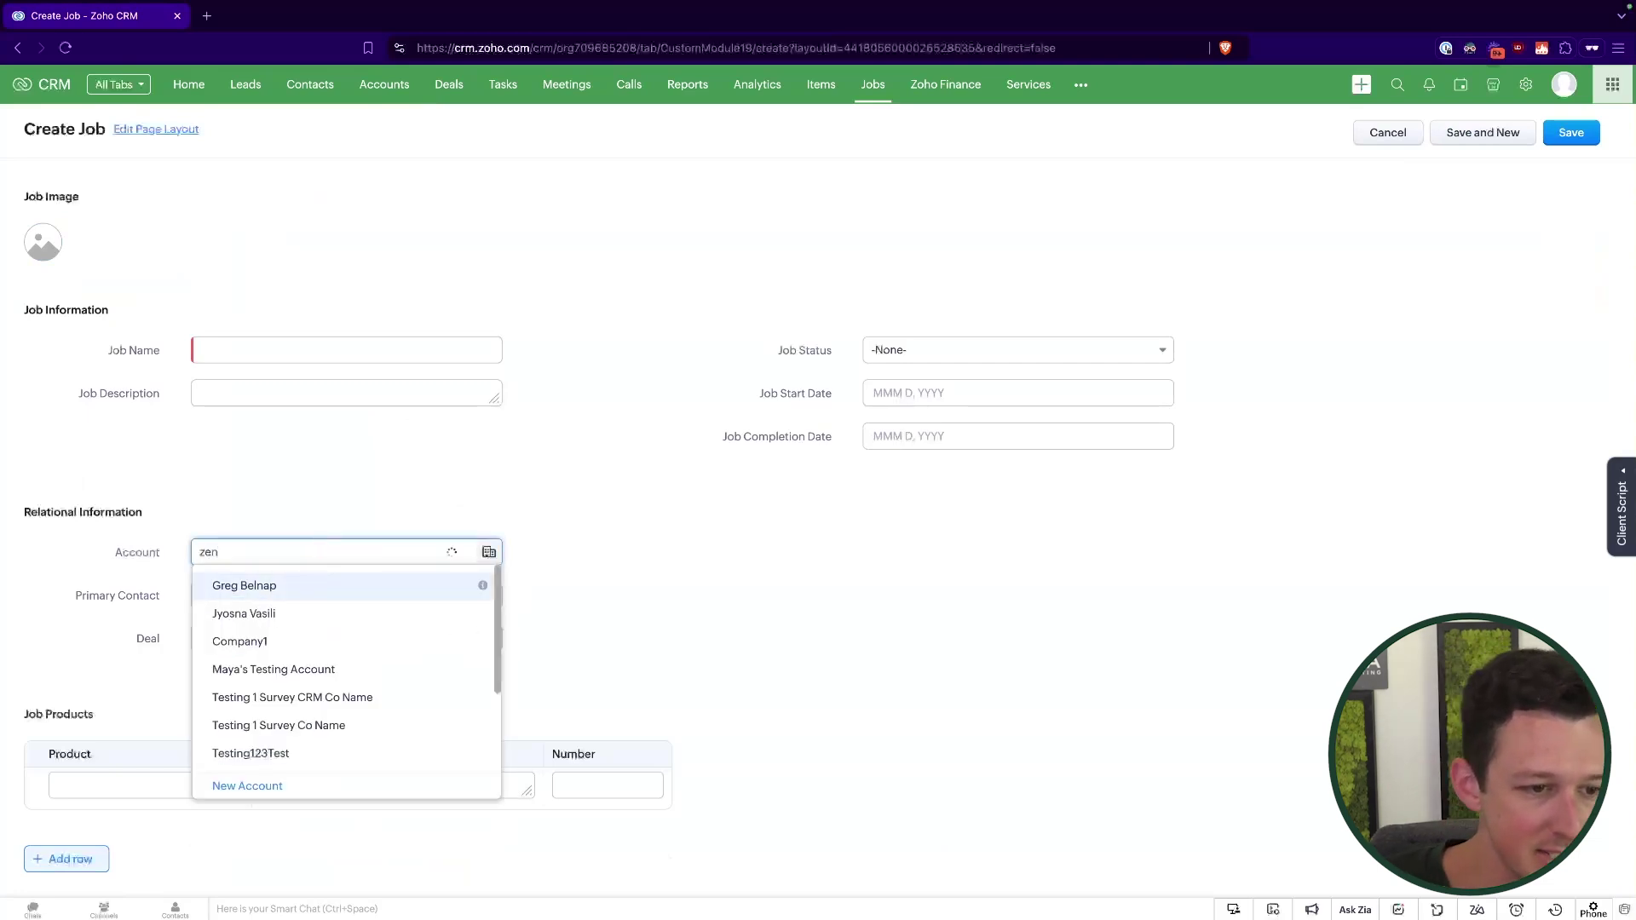
{"action": "left_click", "coordinate": [295, 613]}
- Name it Implementation of CRM, status Open, running Oct 22 to Nov 30, 2024, and save
{"action": "left_click", "coordinate": [344, 348]}
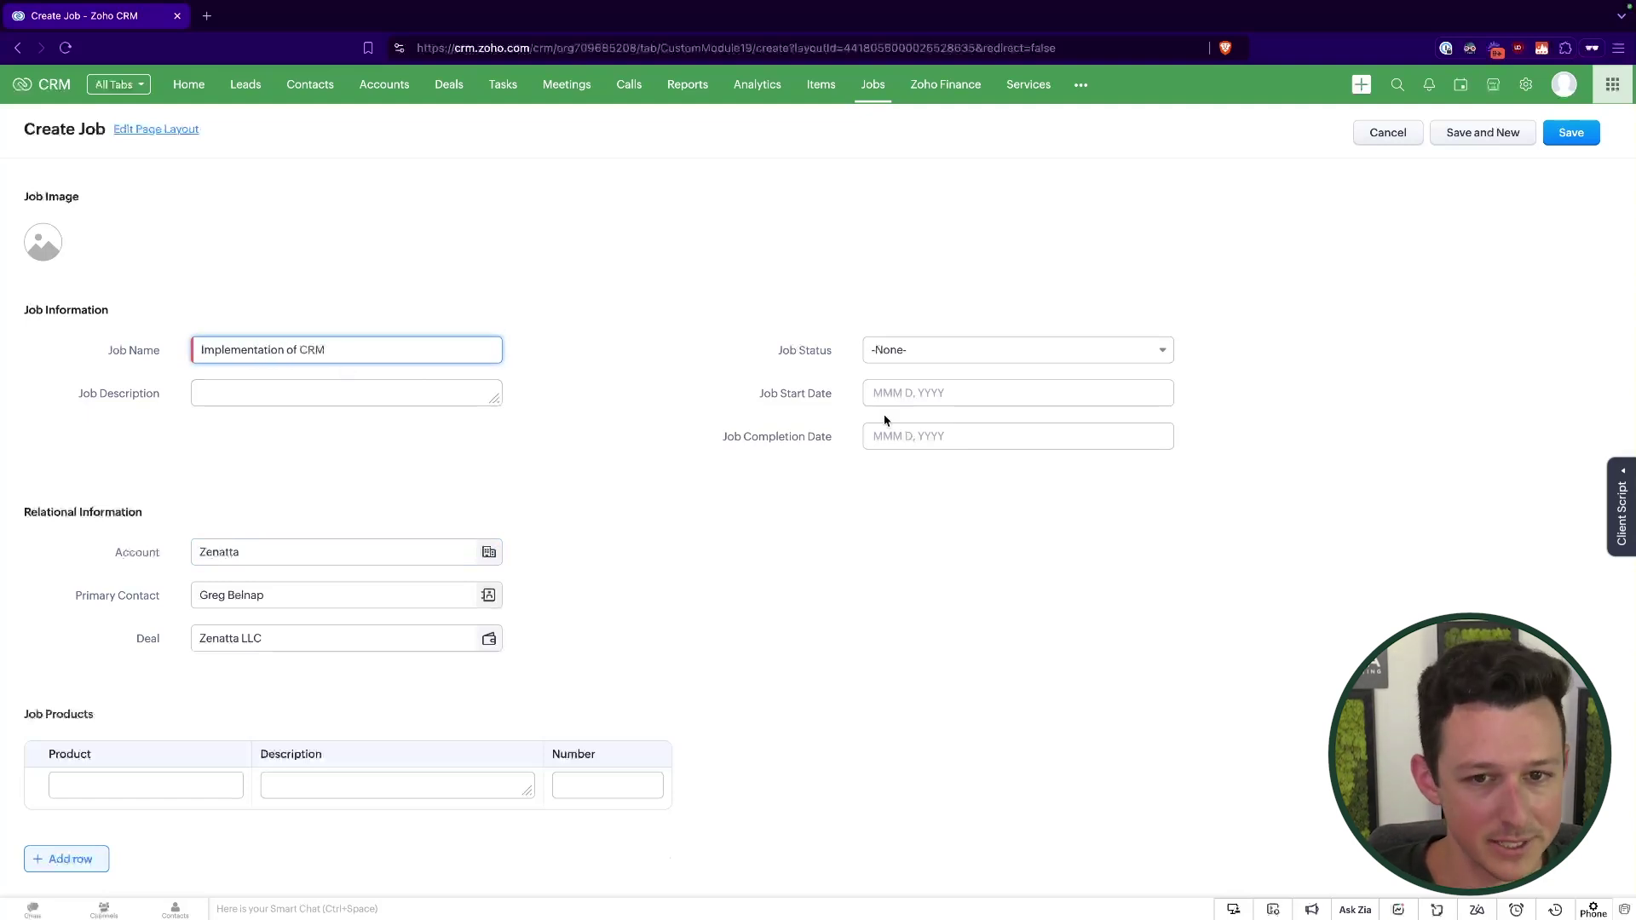
{"action": "left_click", "coordinate": [913, 350]}
{"action": "left_click", "coordinate": [917, 399]}
{"action": "left_click", "coordinate": [927, 392]}
{"action": "left_click", "coordinate": [912, 310]}
{"action": "left_click", "coordinate": [917, 435]}
{"action": "left_click", "coordinate": [1045, 228]}
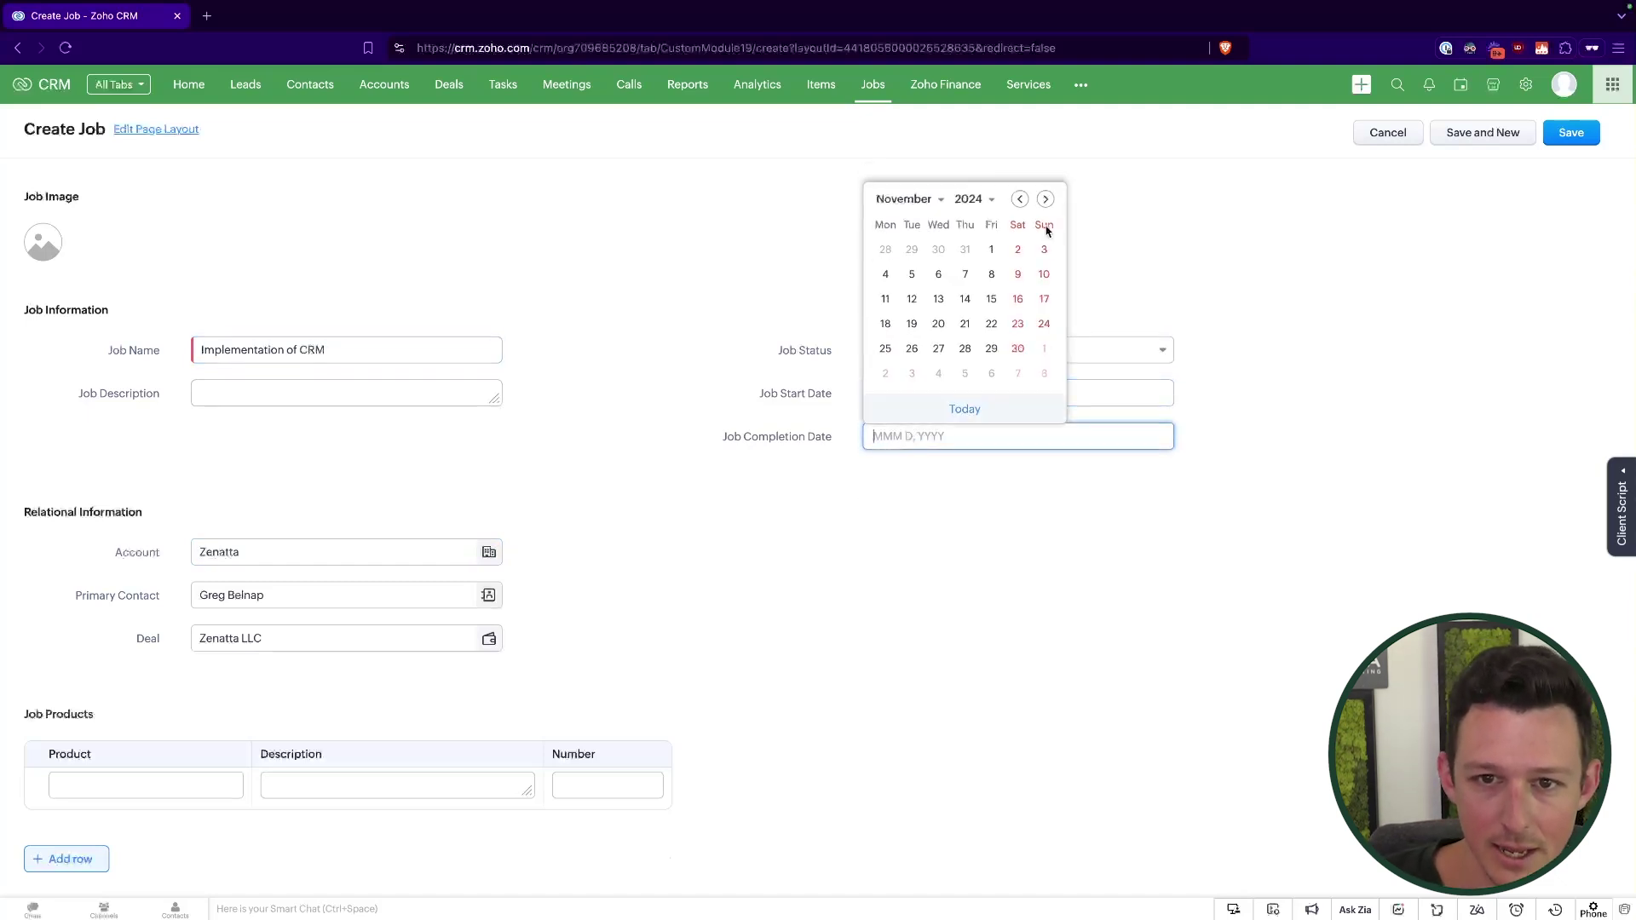
{"action": "left_click", "coordinate": [1018, 349]}
{"action": "scroll", "coordinate": [871, 518], "scroll_direction": "down", "scroll_amount": 3}
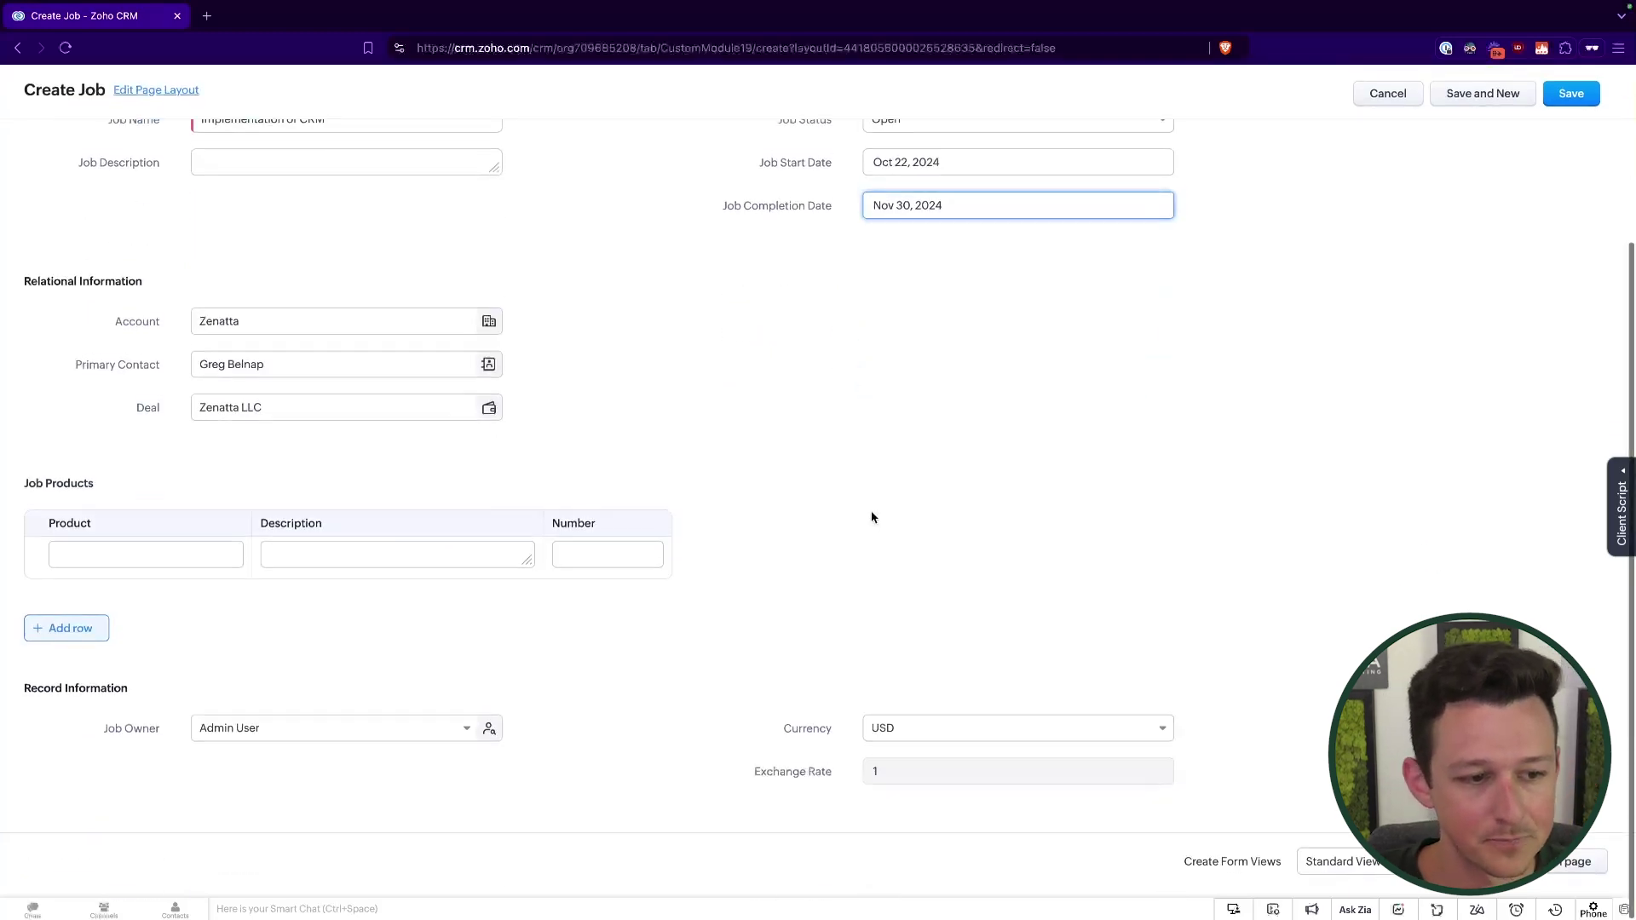
{"action": "left_click", "coordinate": [1556, 95]}
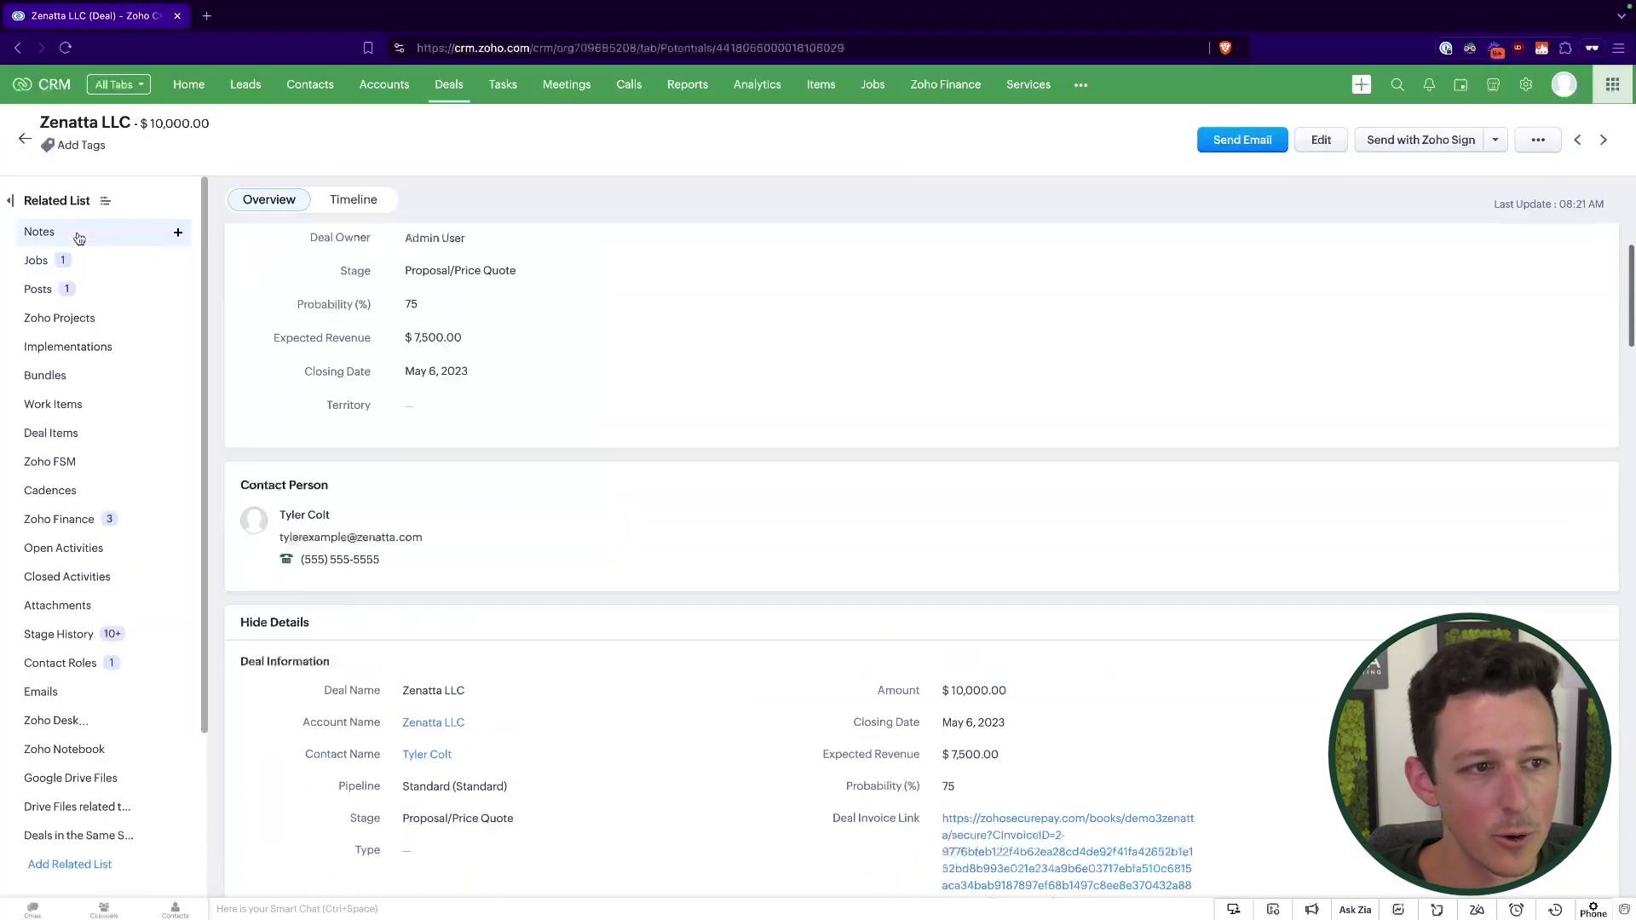
- Add Job Description, Job Status, Job Start Date and Job Completion Date columns to the deal's Jobs list
{"action": "left_click", "coordinate": [78, 258]}
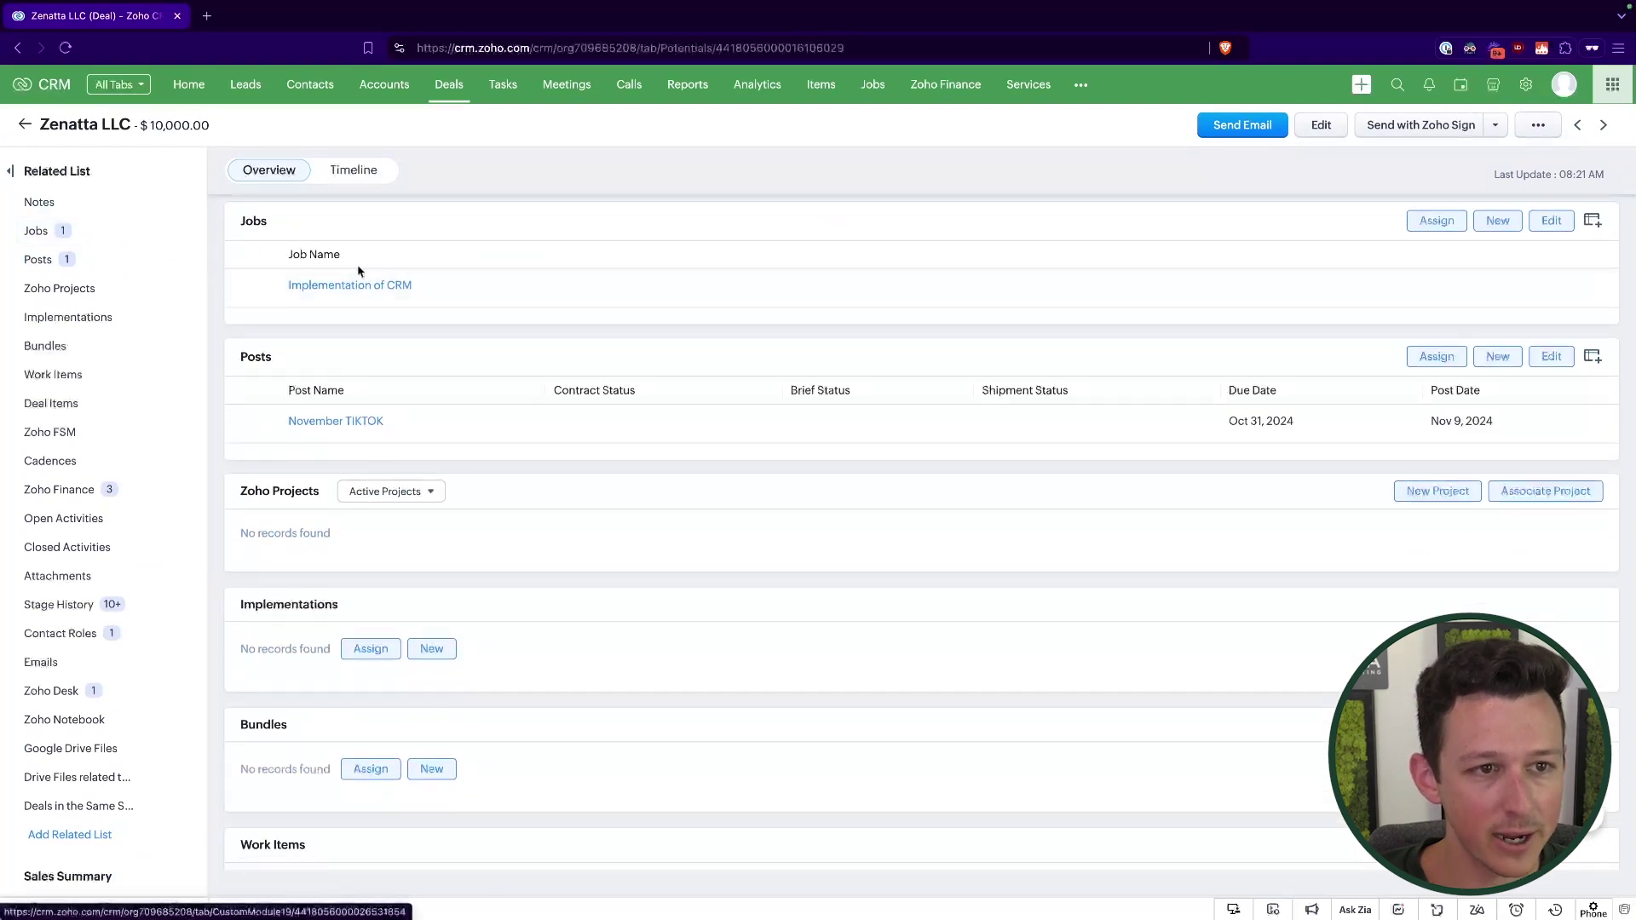
{"action": "left_click", "coordinate": [1592, 223]}
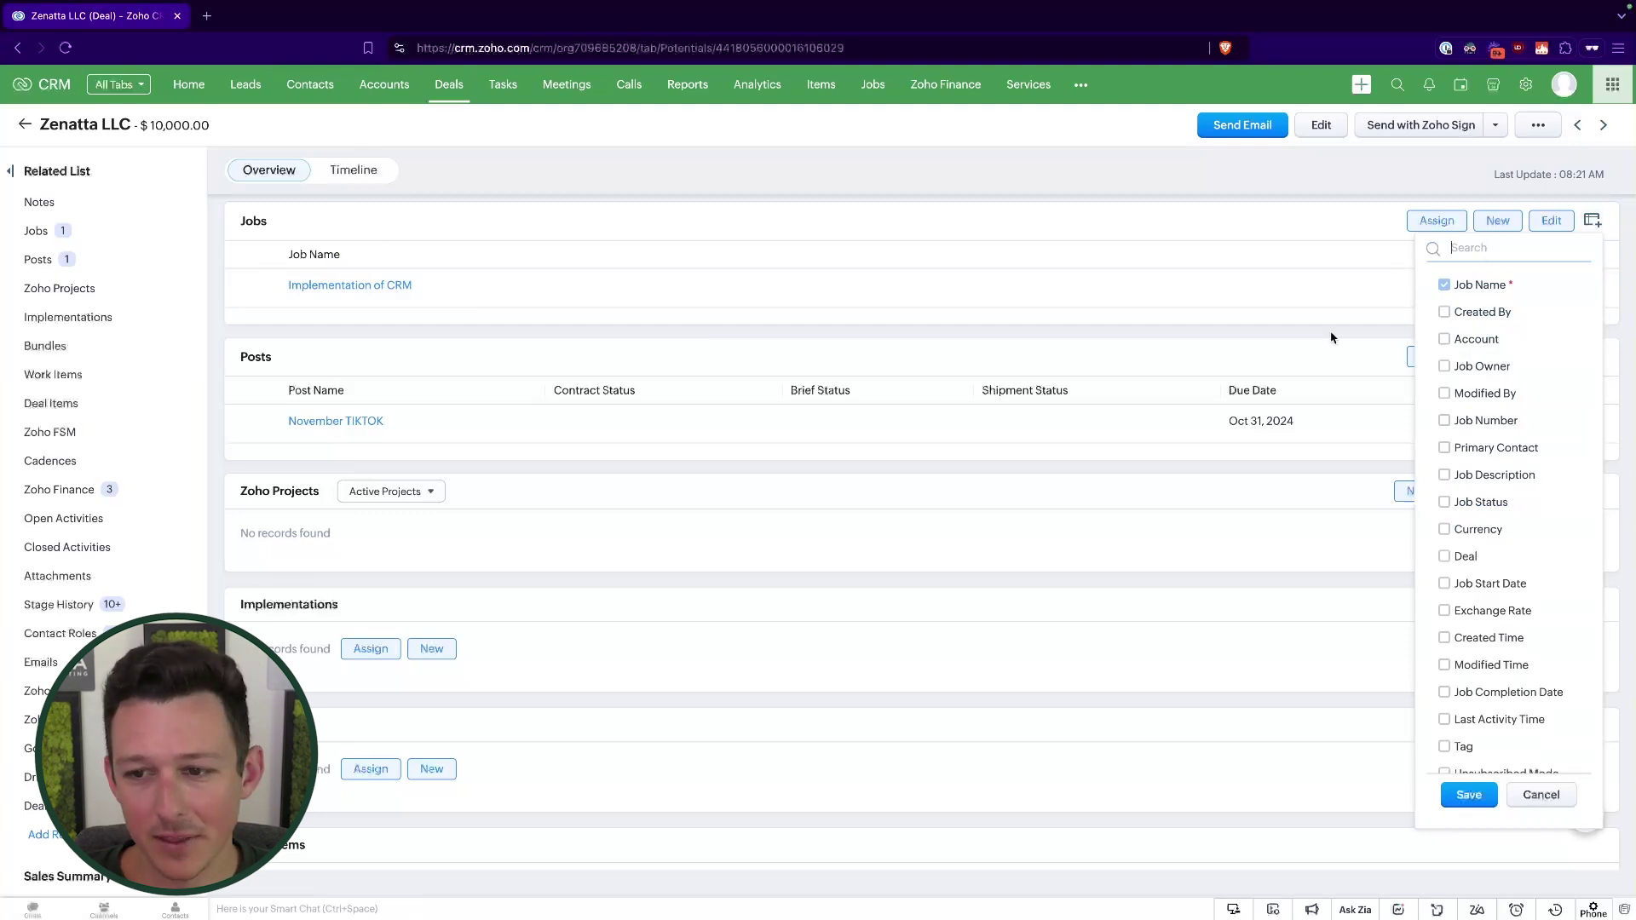
{"action": "left_click", "coordinate": [1445, 502]}
{"action": "left_click", "coordinate": [1444, 475]}
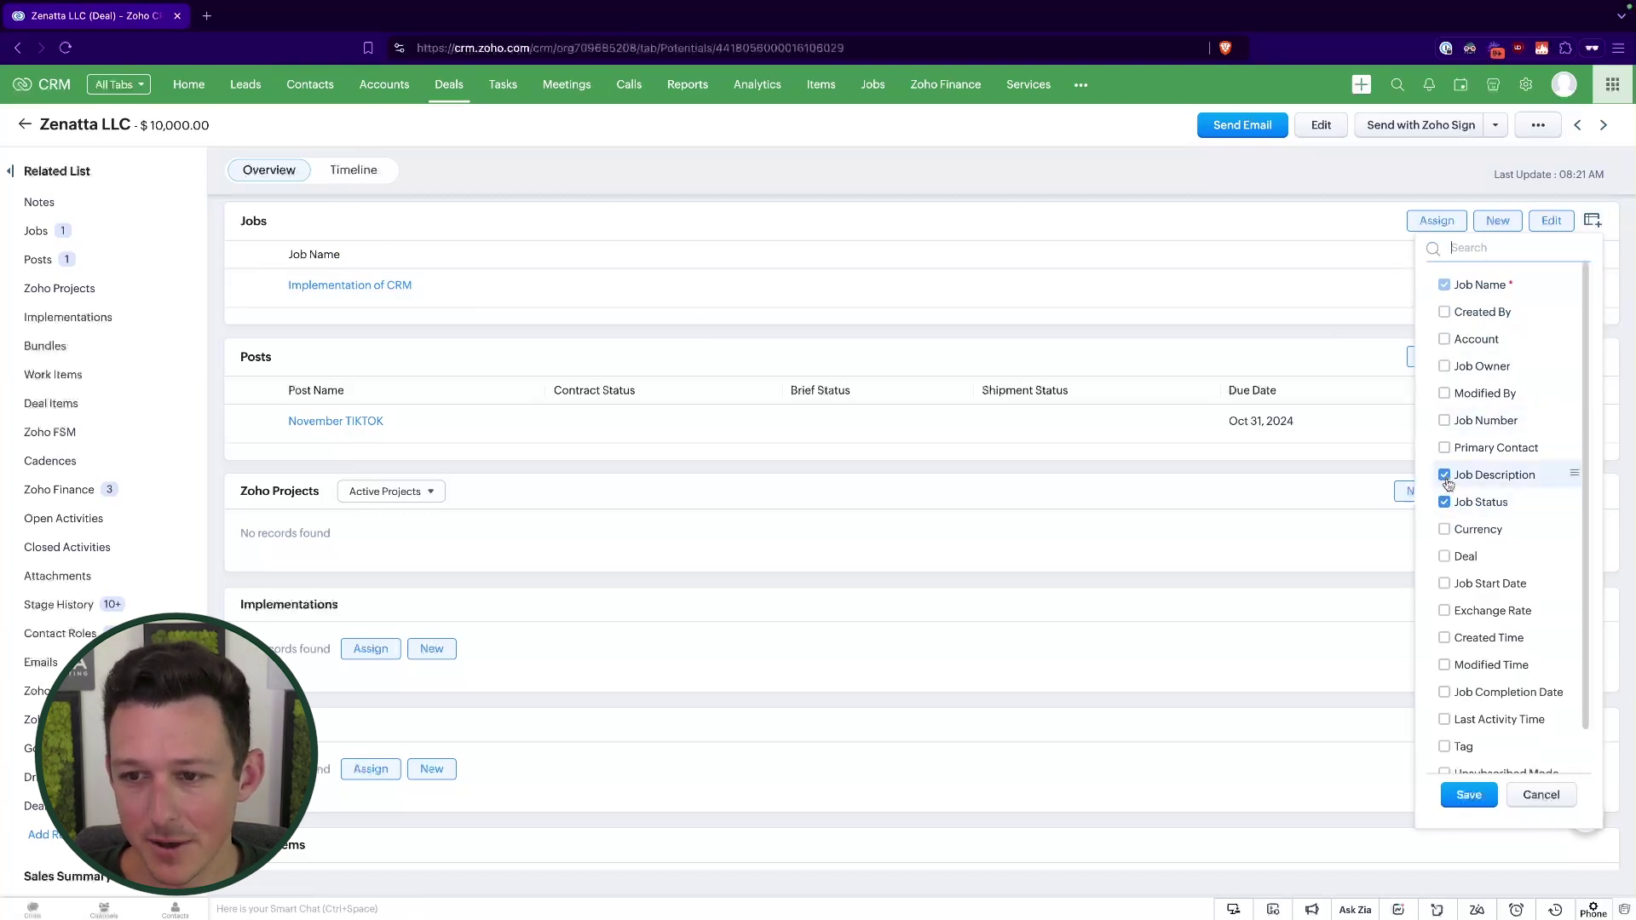
{"action": "scroll", "coordinate": [1454, 460], "scroll_direction": "down", "scroll_amount": 1}
{"action": "scroll", "coordinate": [1454, 461], "scroll_direction": "down", "scroll_amount": 1}
{"action": "left_click", "coordinate": [1444, 536]}
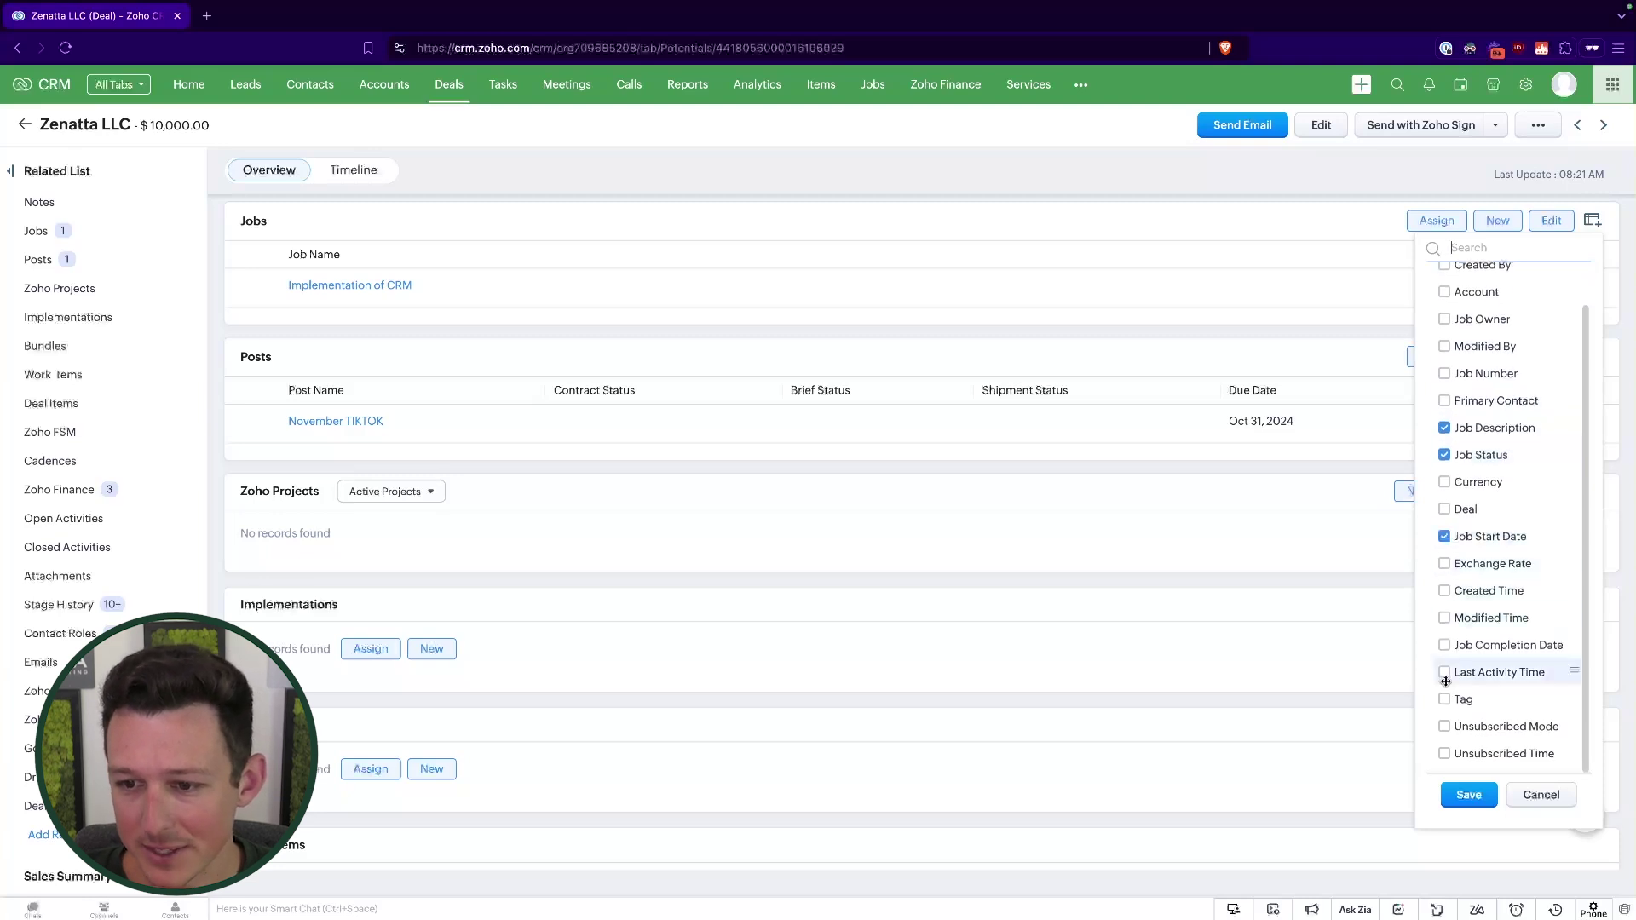
{"action": "left_click", "coordinate": [1445, 645]}
{"action": "left_click", "coordinate": [1464, 793]}
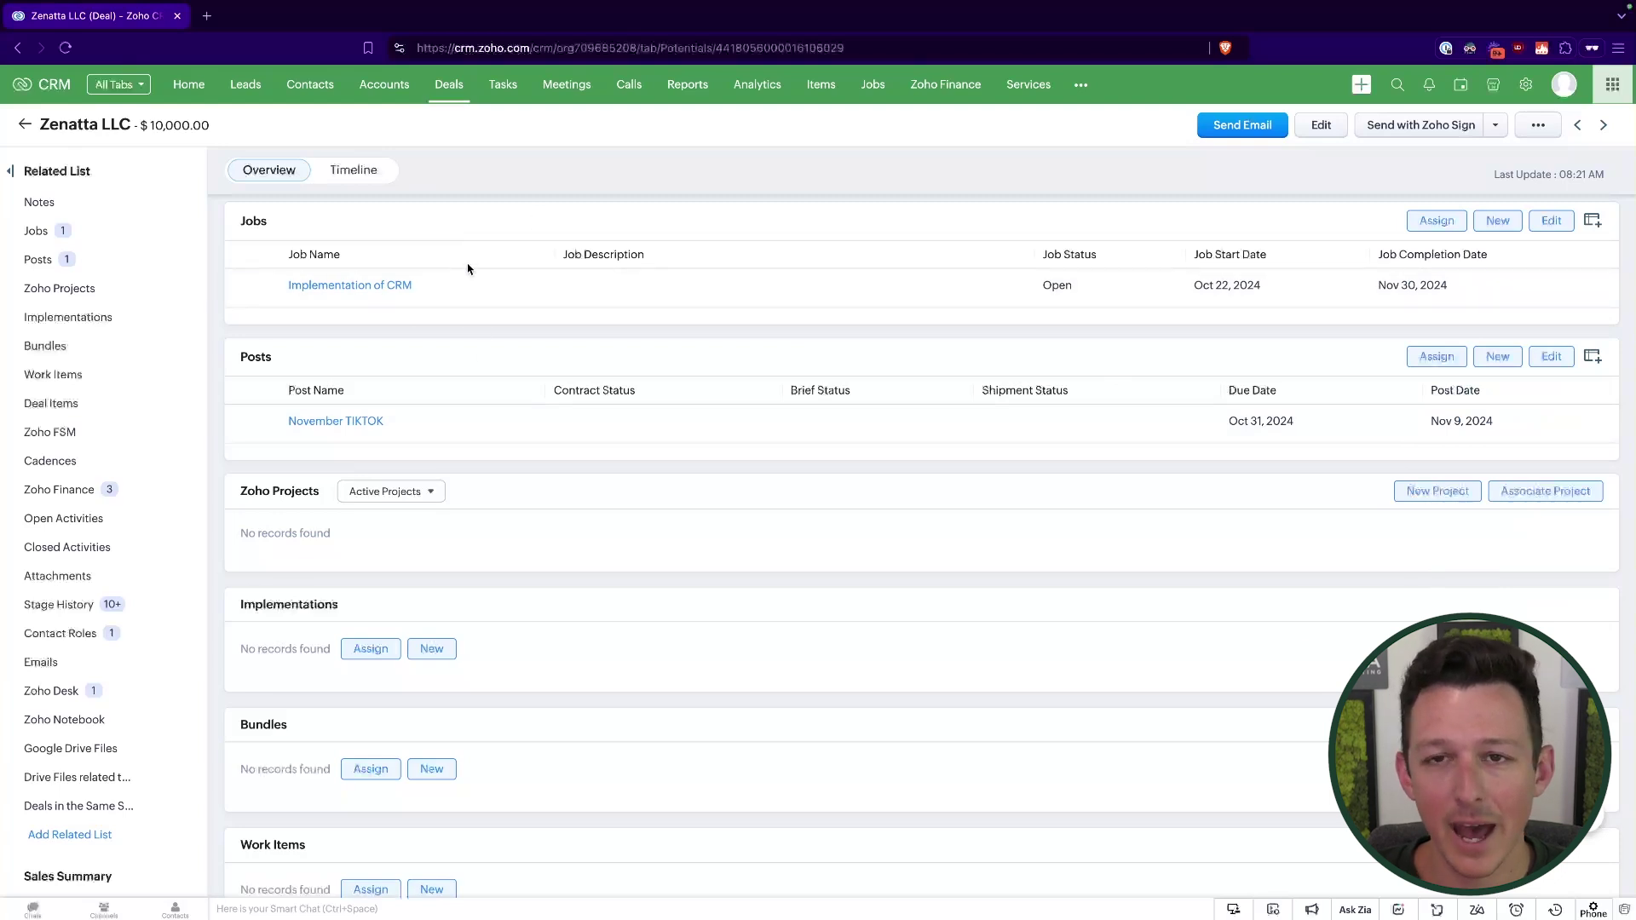
- Open the job's Zenatta account in a new tab, view its Jobs list, then open Setup
{"action": "left_click", "coordinate": [380, 287]}
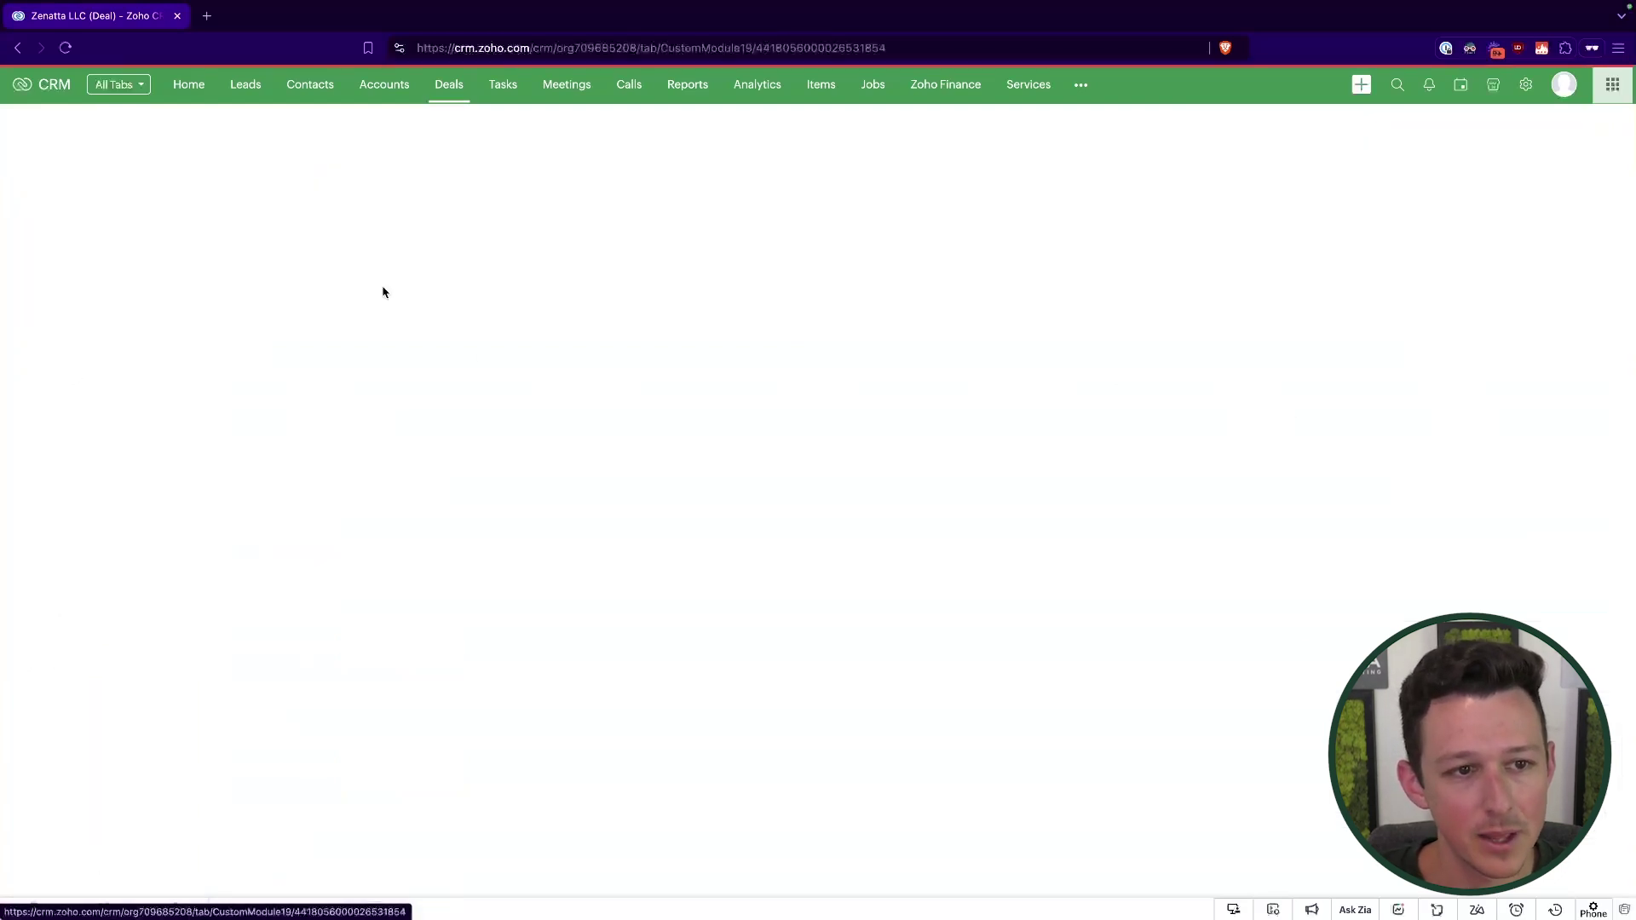
{"action": "scroll", "coordinate": [548, 463], "scroll_direction": "down", "scroll_amount": 2}
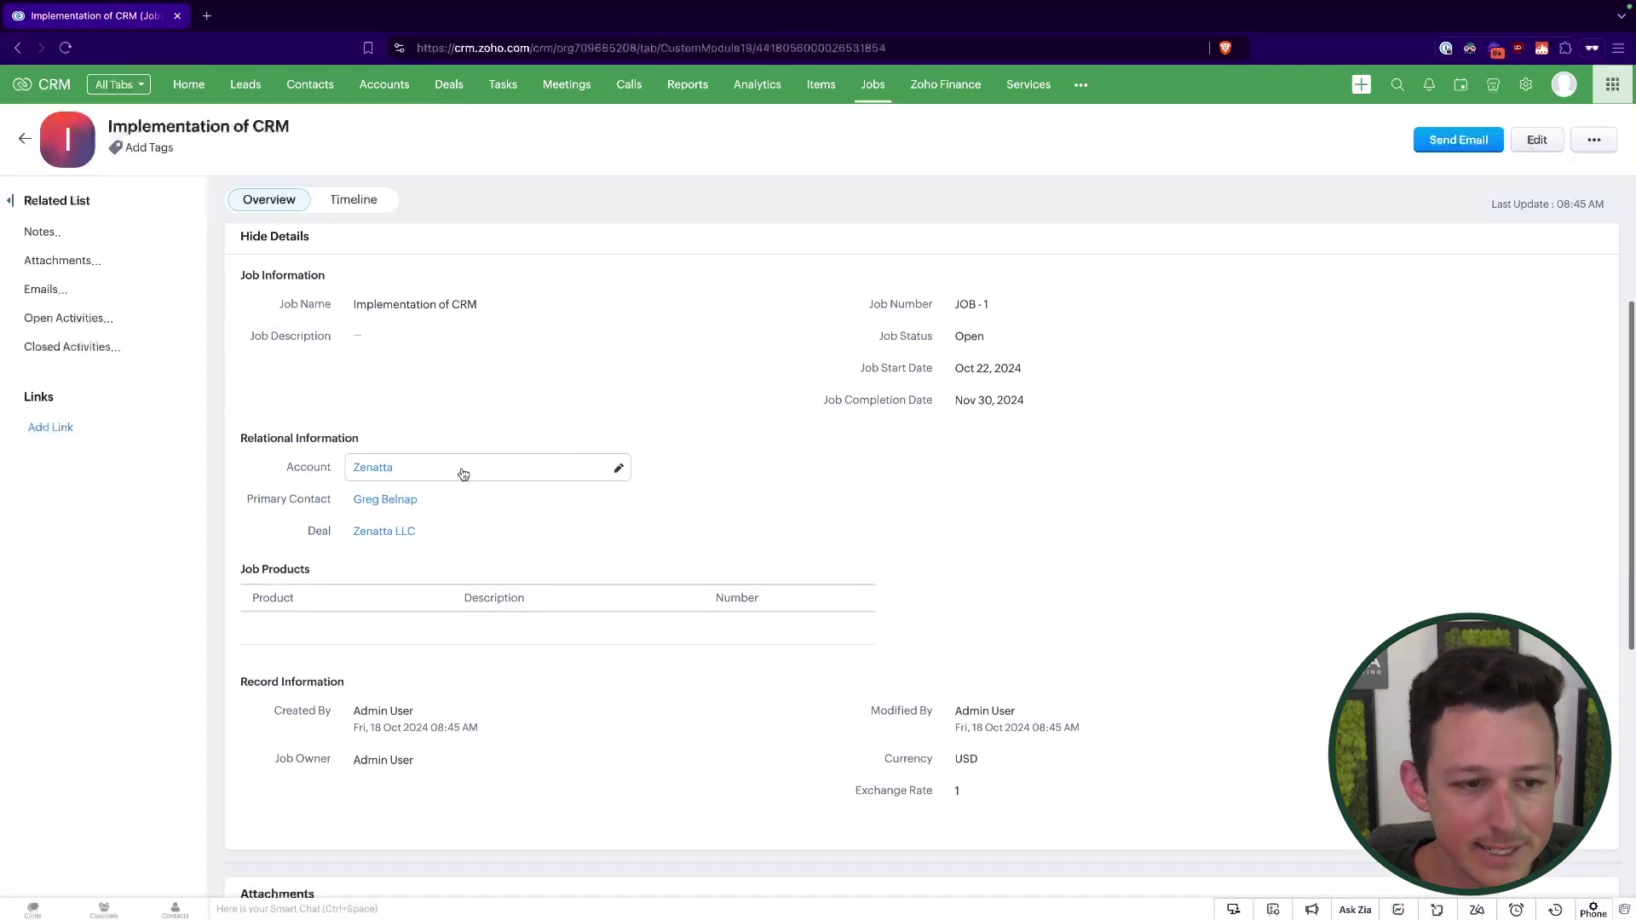
{"action": "left_click", "coordinate": [381, 468], "text": "ctrl"}
{"action": "left_click", "coordinate": [282, 16]}
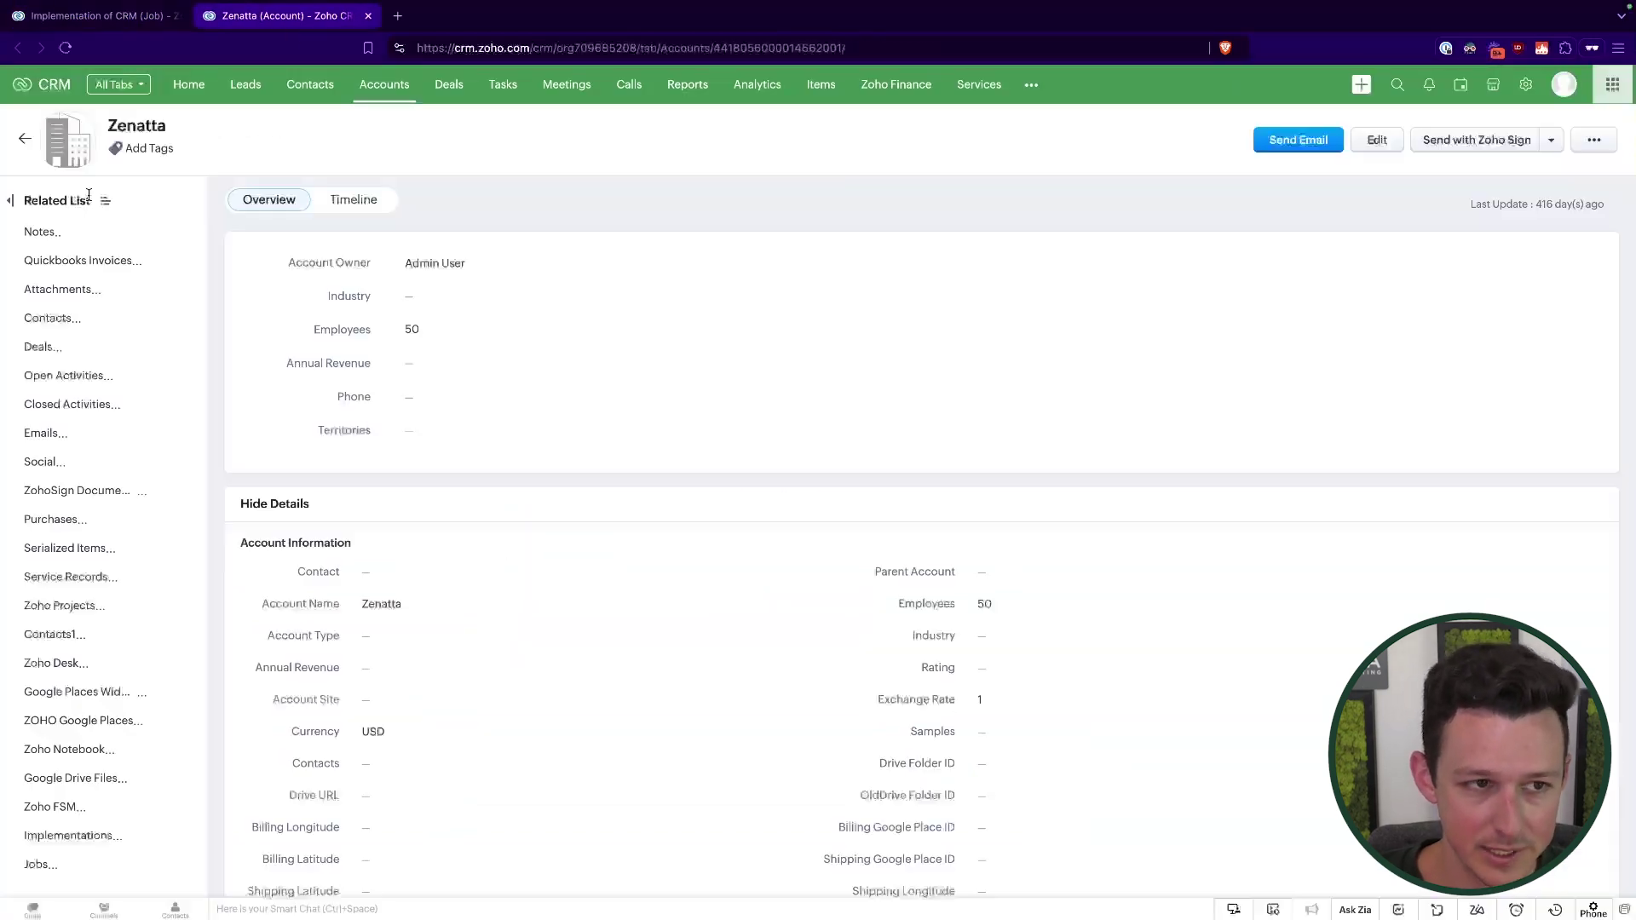
{"action": "left_click", "coordinate": [65, 866]}
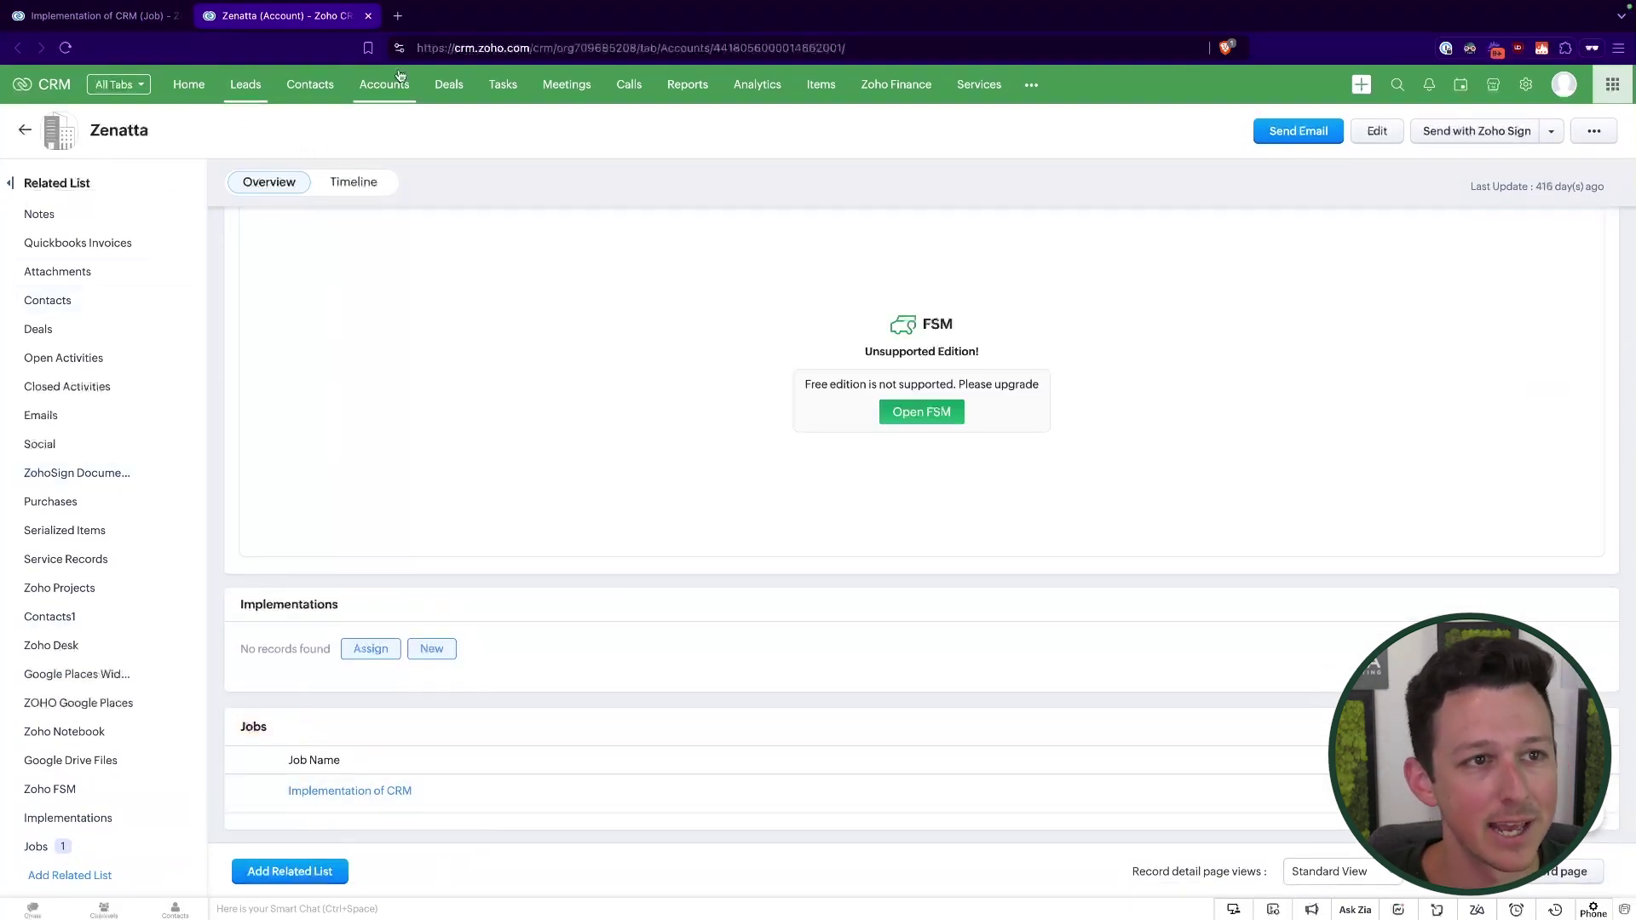
{"action": "left_click", "coordinate": [94, 16]}
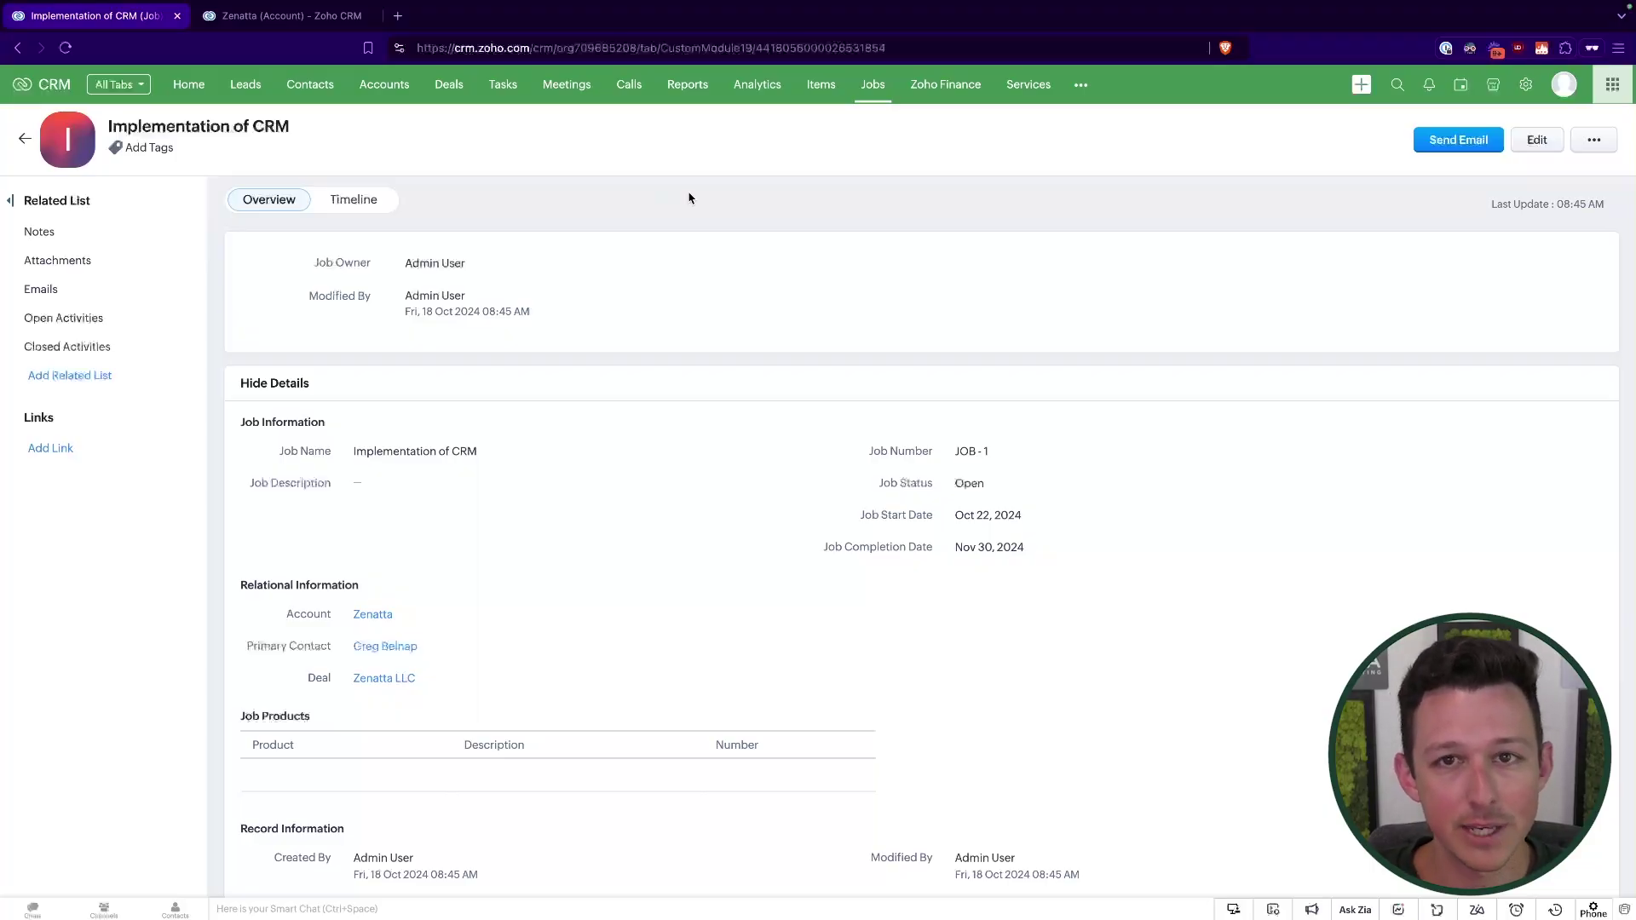
{"action": "left_click", "coordinate": [1525, 84]}
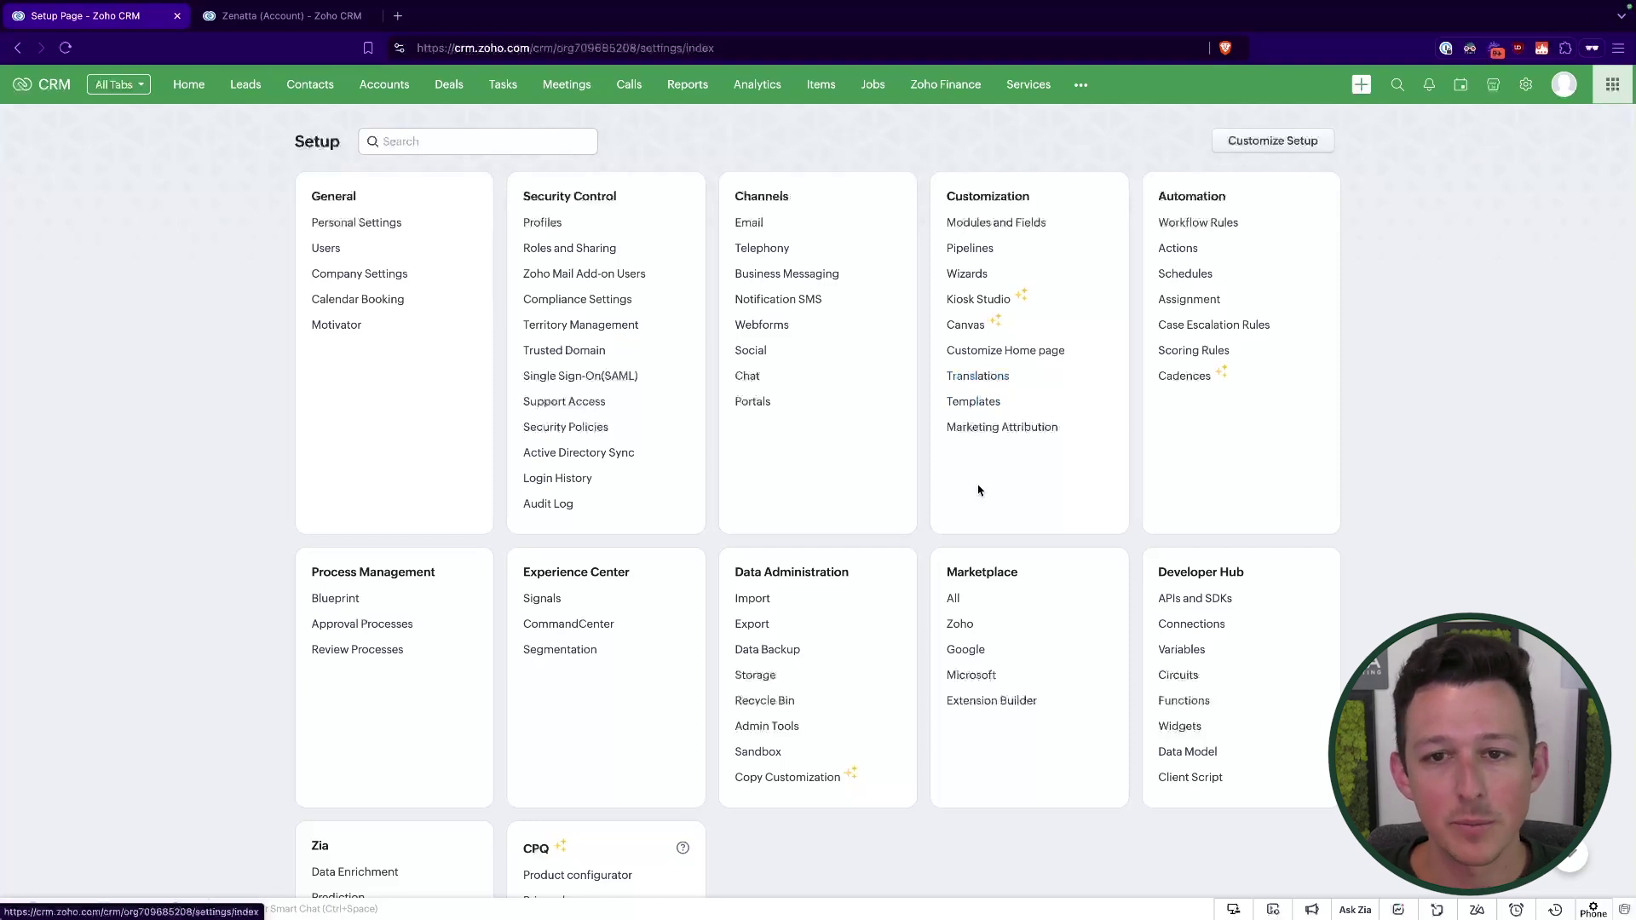
- Confirm Jobs can be chosen as the module for a new email template, then cancel
{"action": "left_click", "coordinate": [976, 401]}
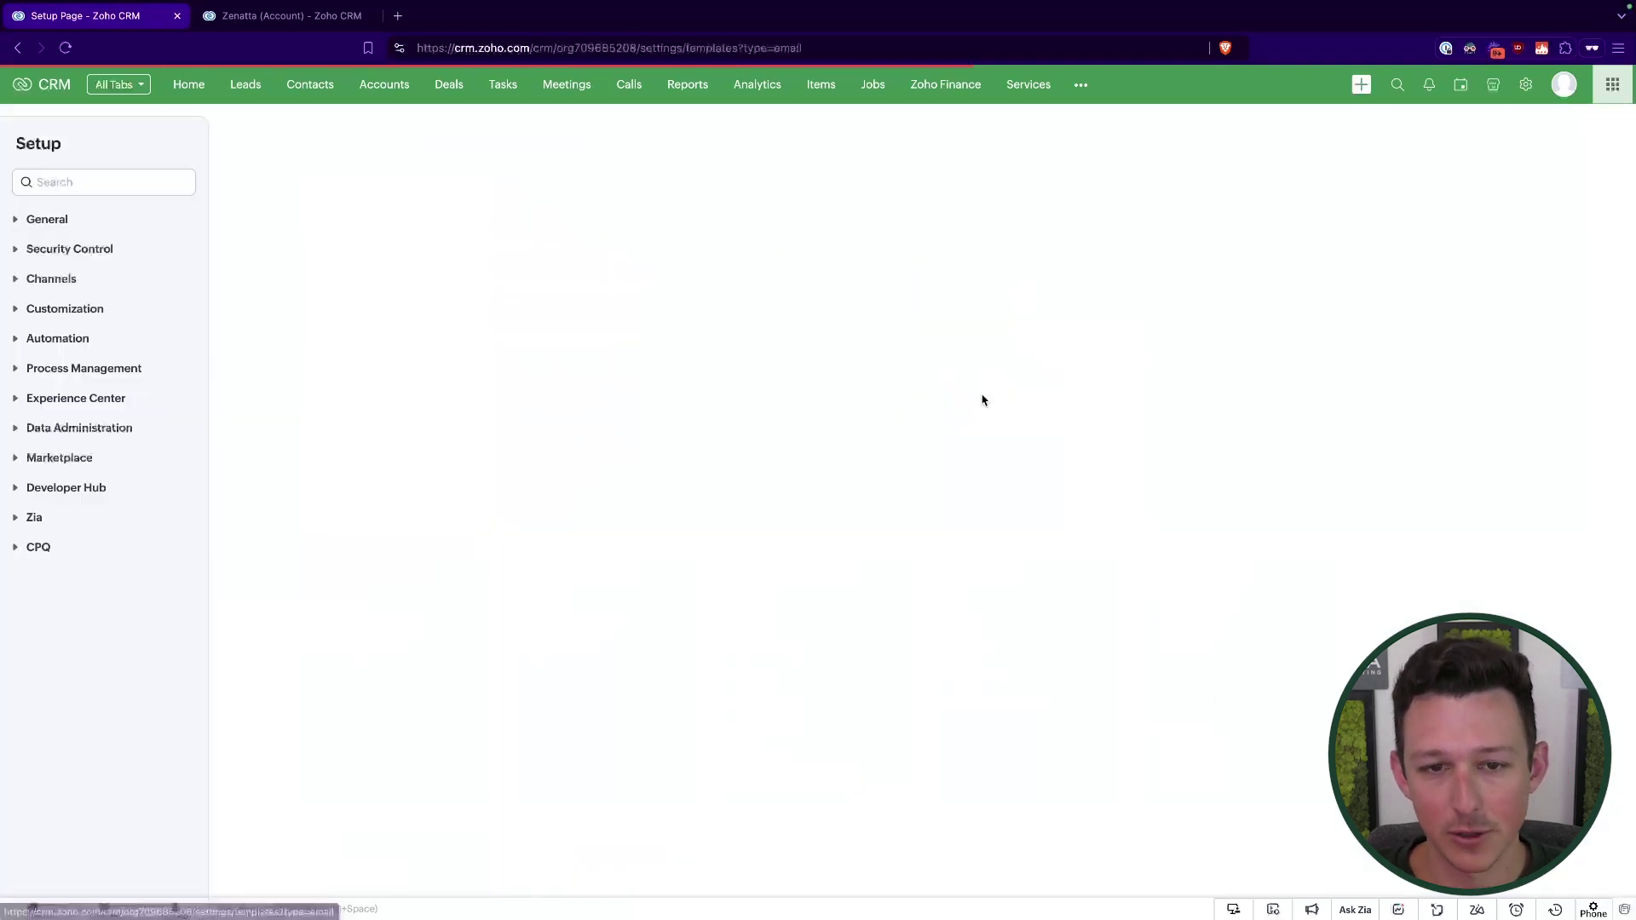
{"action": "left_click", "coordinate": [297, 194]}
{"action": "left_click", "coordinate": [754, 132]}
{"action": "scroll", "coordinate": [796, 256], "scroll_direction": "down", "scroll_amount": 10}
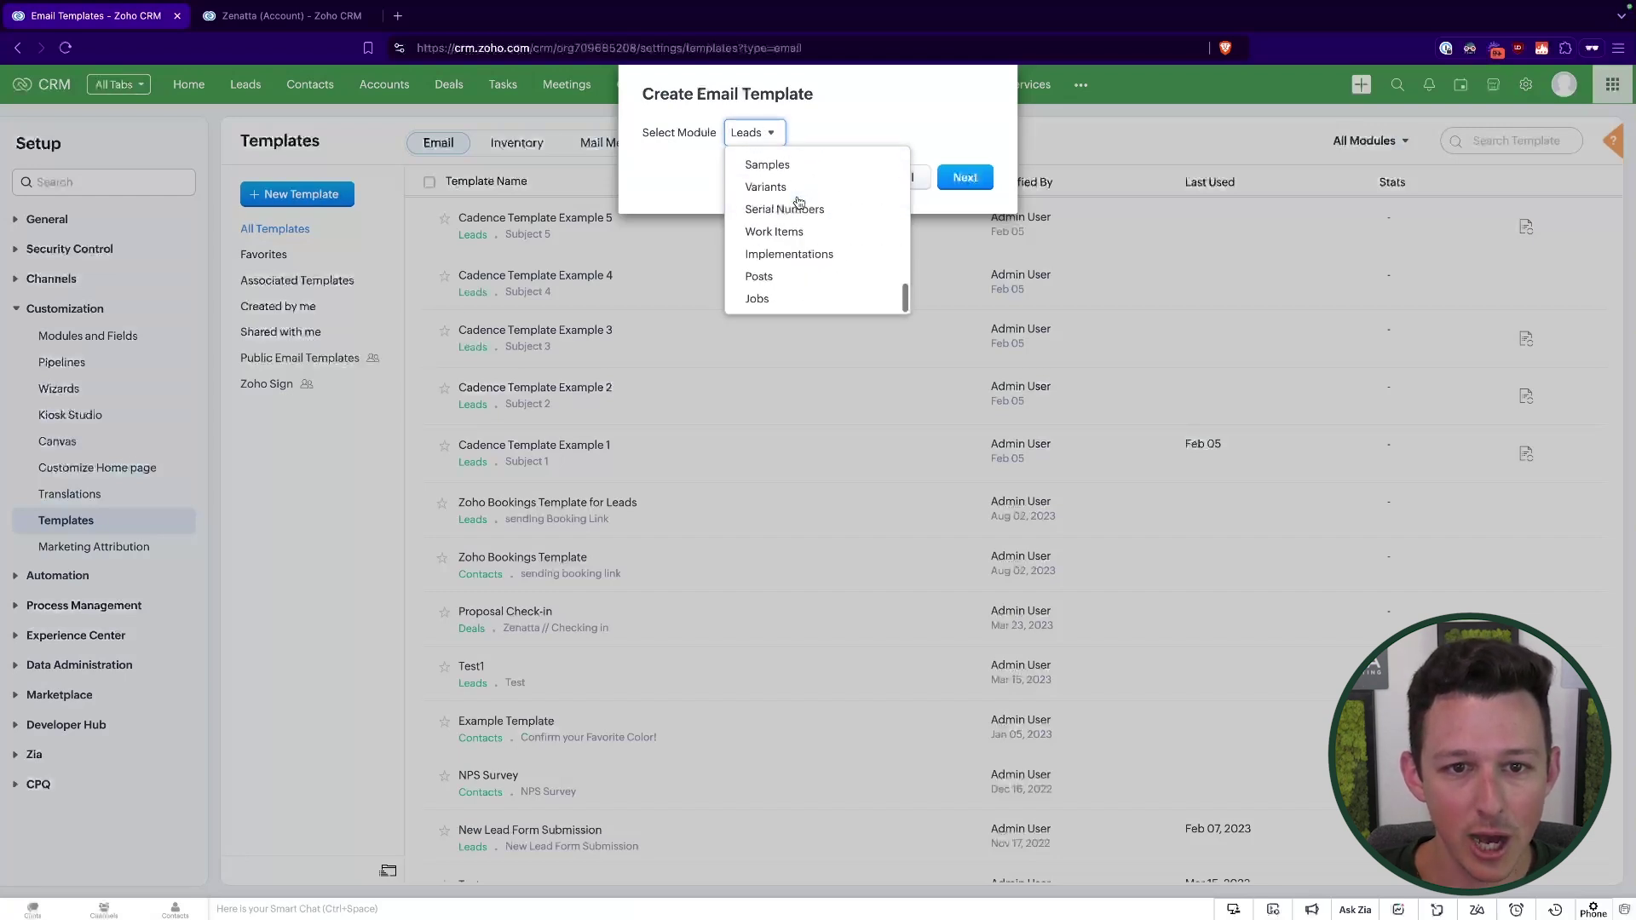
{"action": "left_click", "coordinate": [763, 300]}
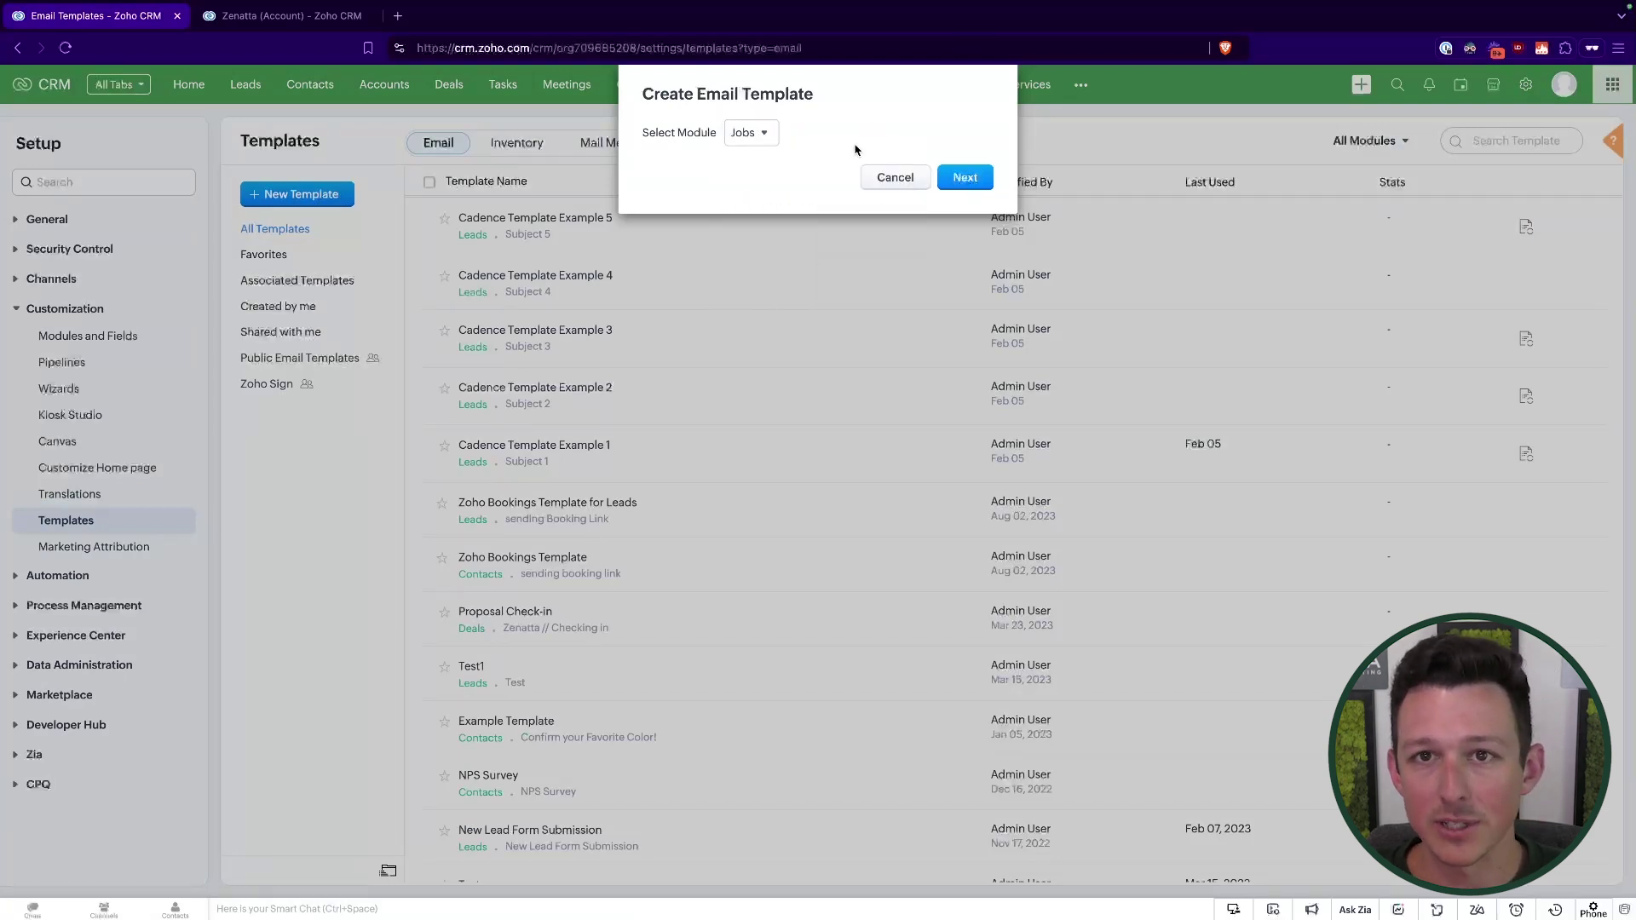
{"action": "left_click", "coordinate": [890, 179]}
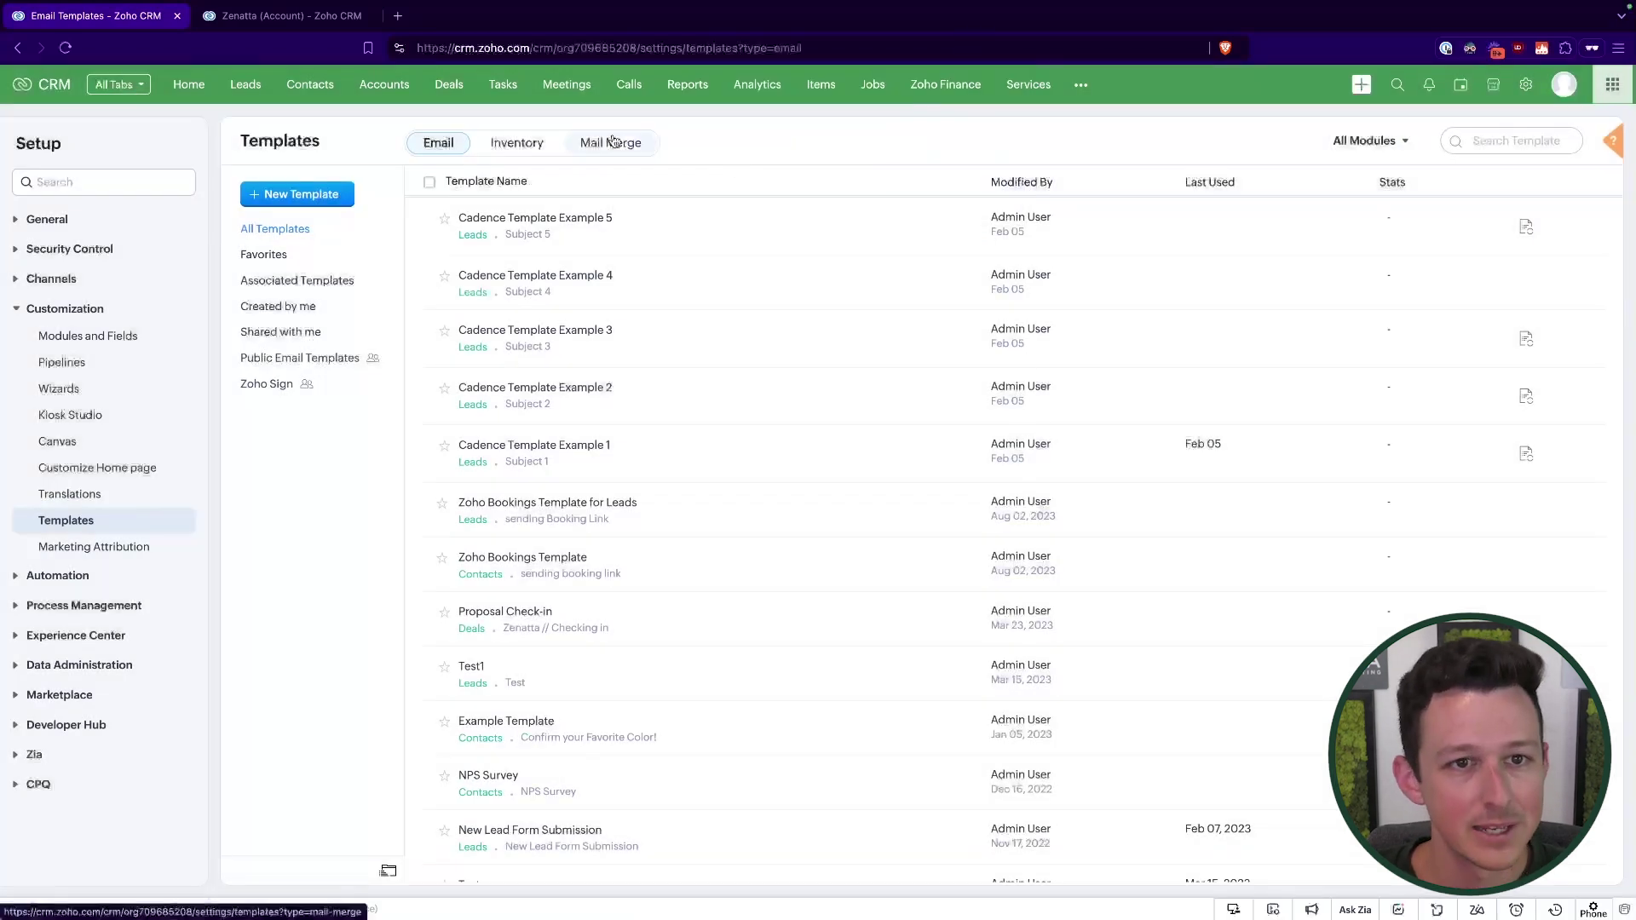
- On the Mail Merge templates, start a new template and choose Jobs as its module
{"action": "left_click", "coordinate": [615, 142]}
{"action": "left_click", "coordinate": [311, 196]}
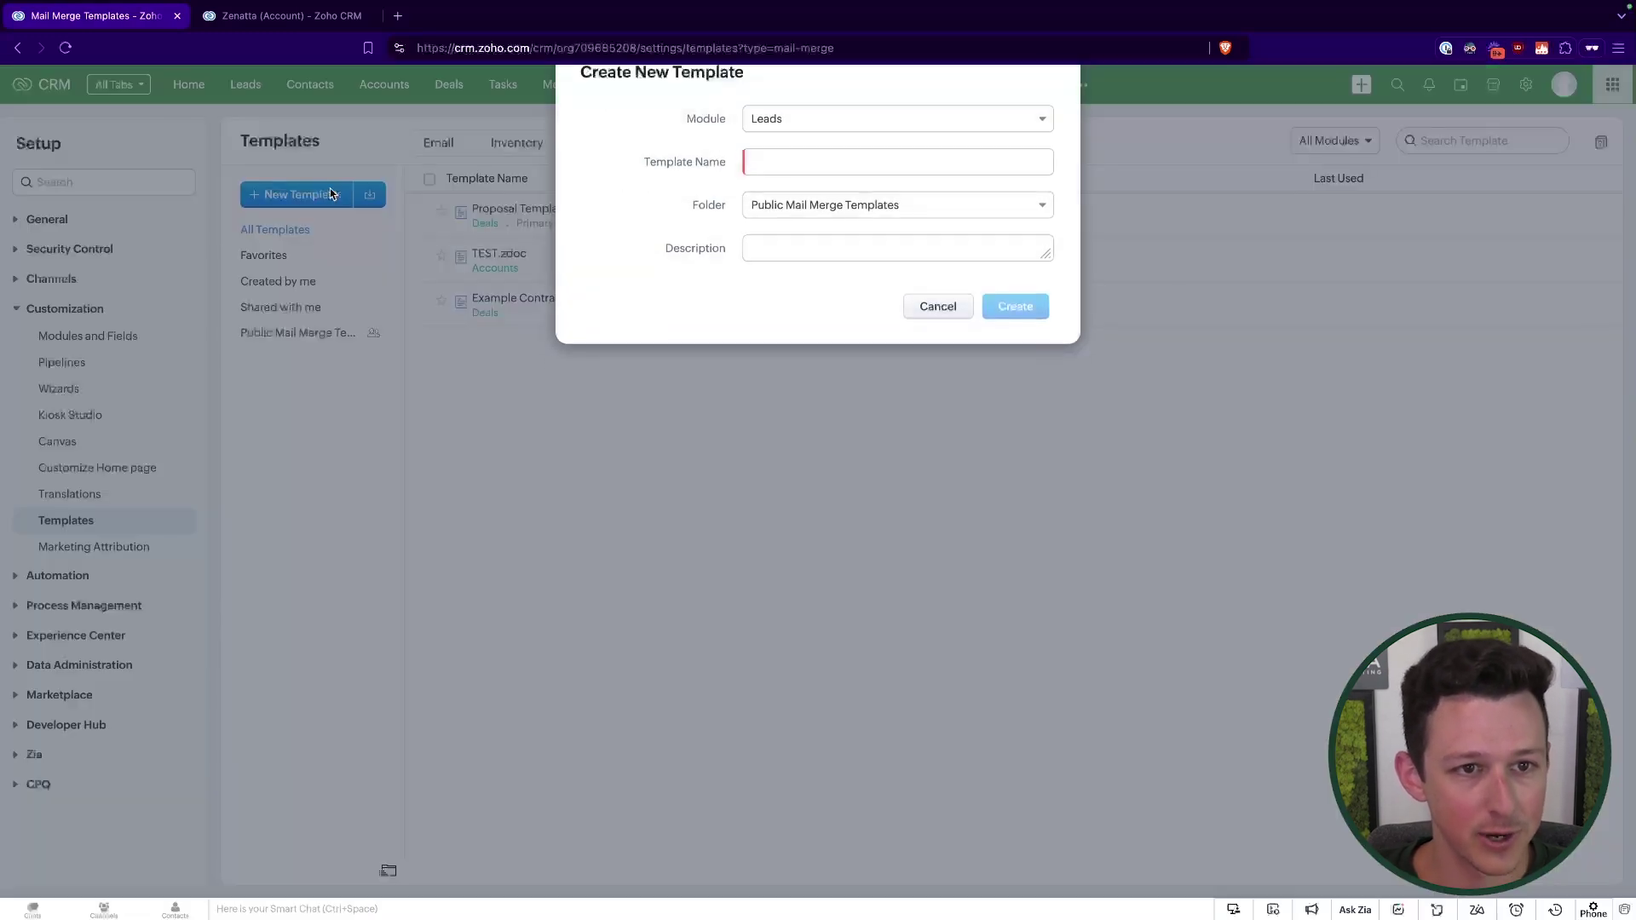
{"action": "left_click", "coordinate": [822, 147]}
{"action": "scroll", "coordinate": [823, 255], "scroll_direction": "down", "scroll_amount": 5}
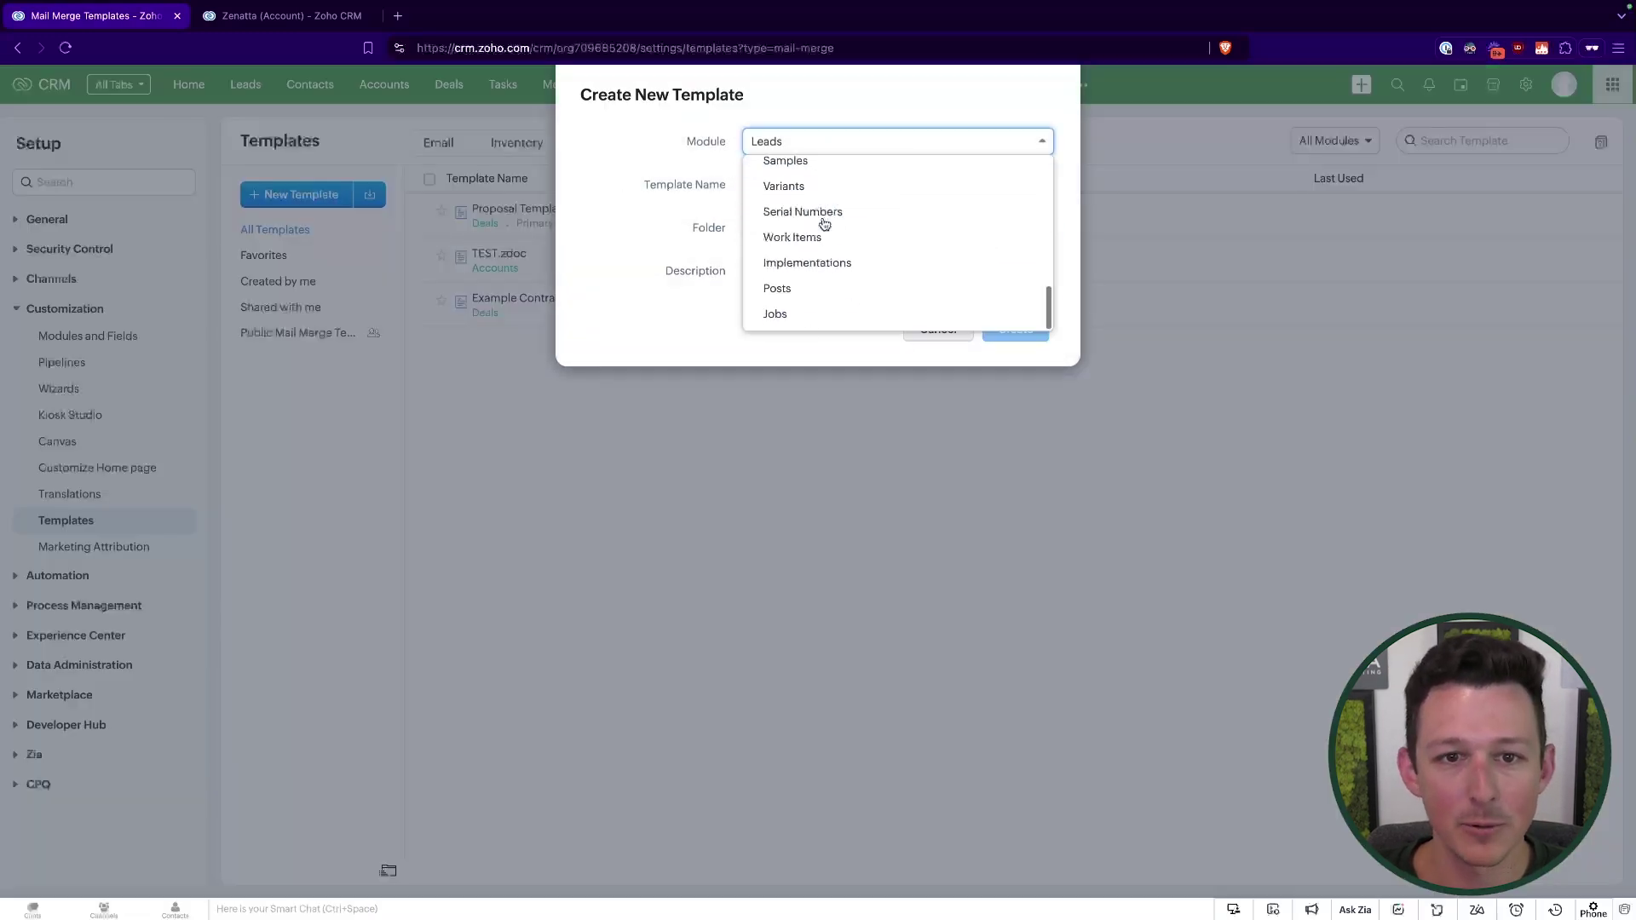
{"action": "left_click", "coordinate": [798, 317]}
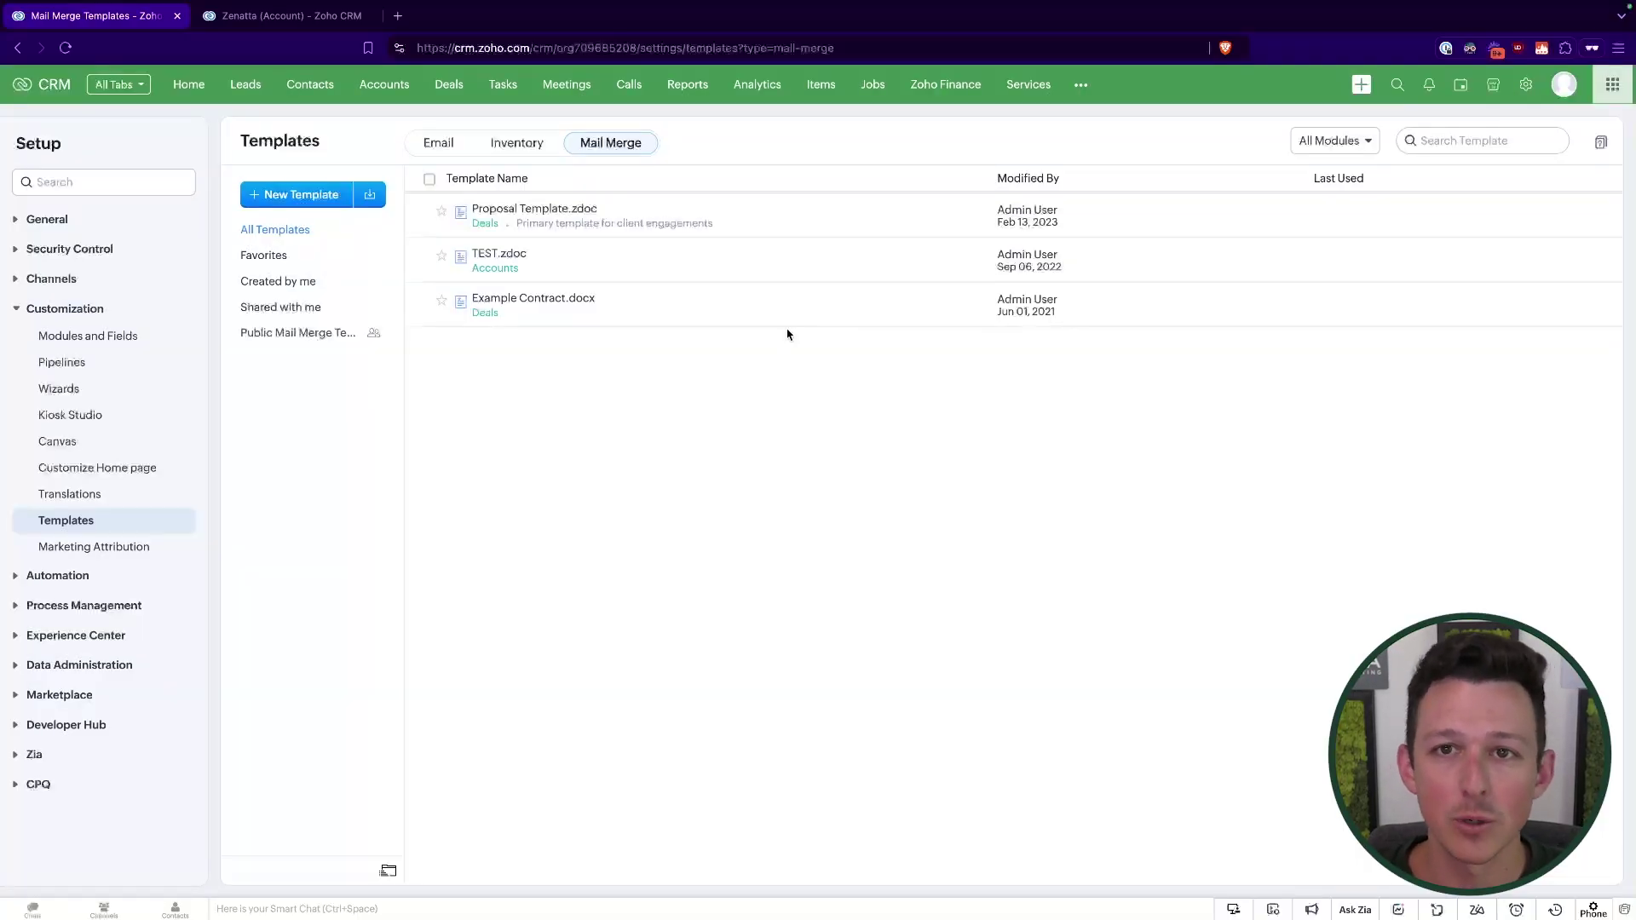
- Start a new report with Jobs as the primary module
{"action": "left_click", "coordinate": [706, 102]}
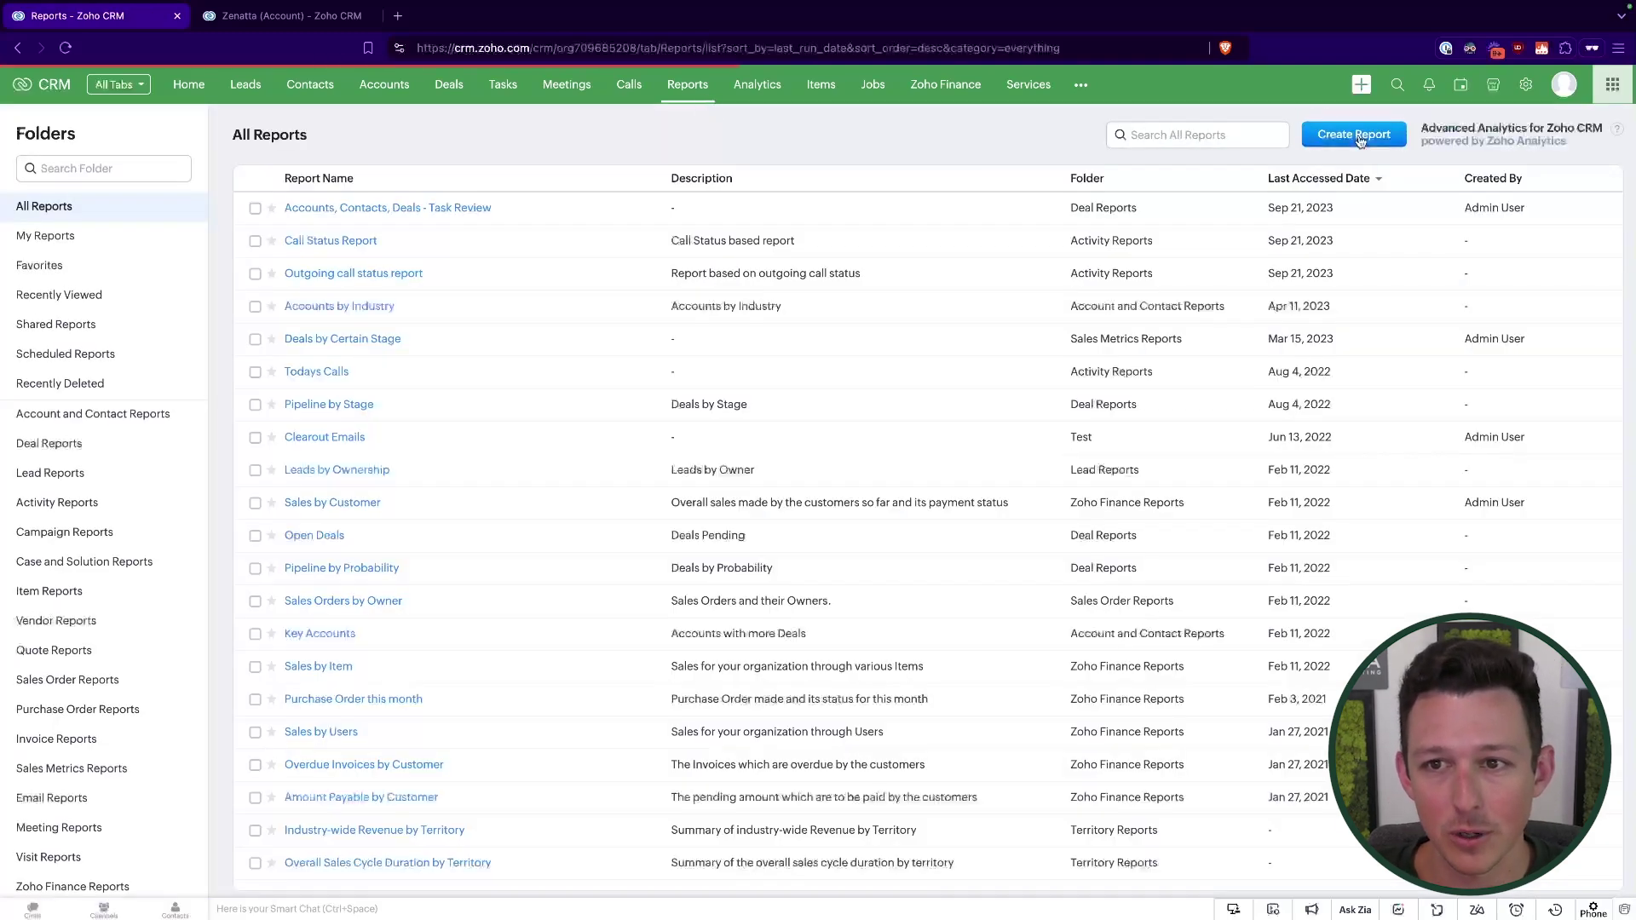
{"action": "left_click", "coordinate": [1355, 135]}
{"action": "left_click", "coordinate": [759, 228]}
{"action": "type", "text": "job"}
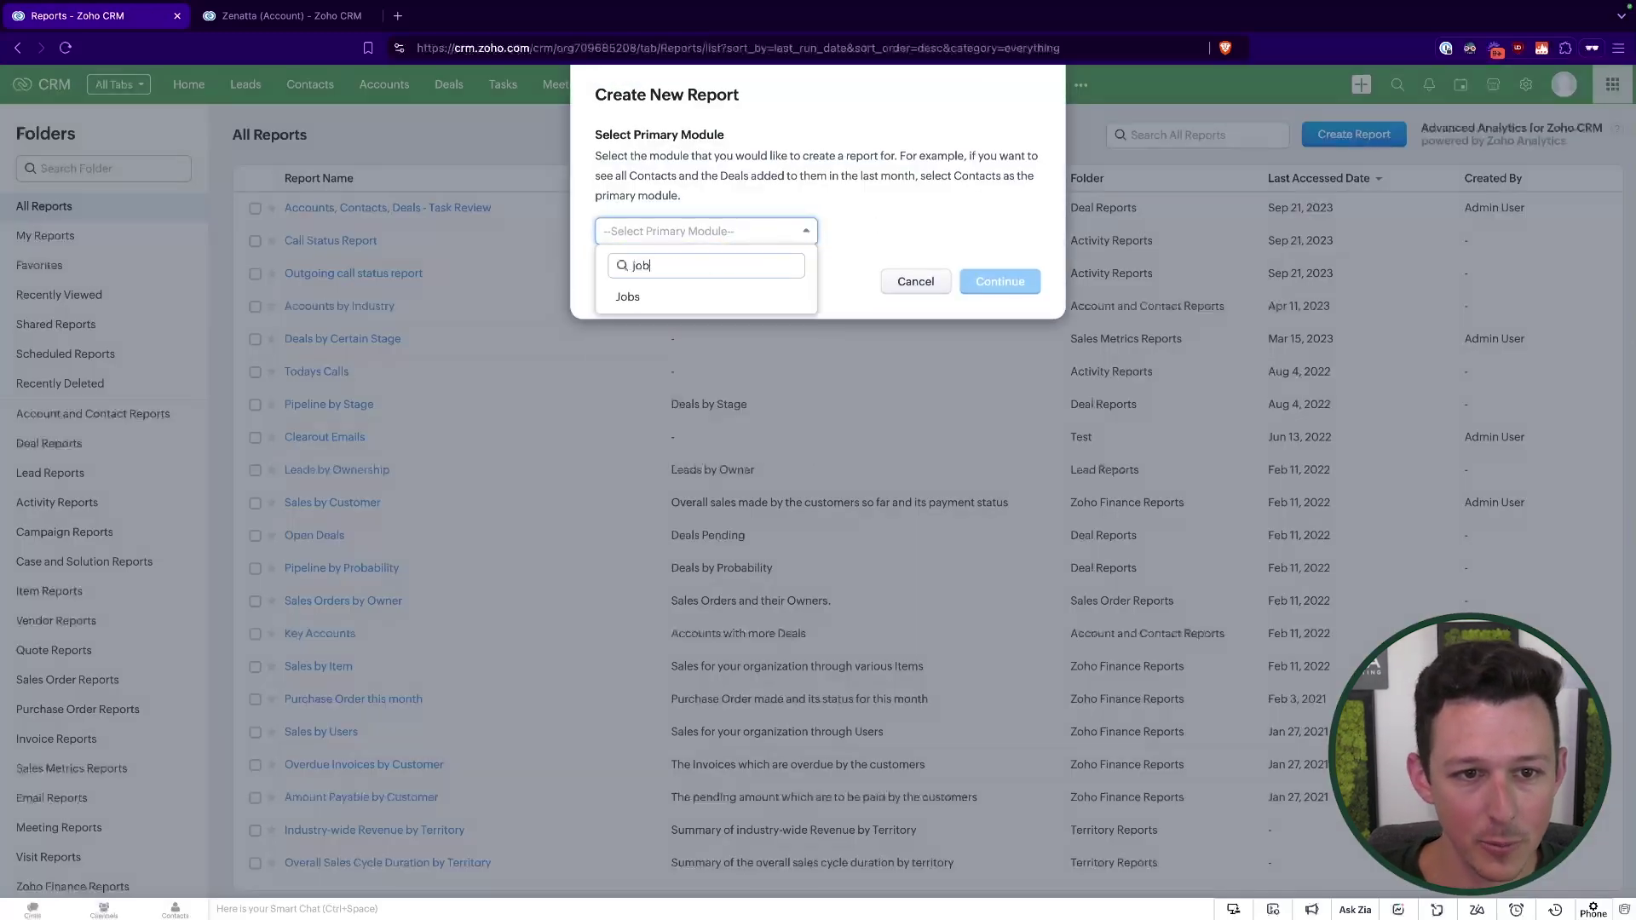
{"action": "left_click", "coordinate": [729, 295]}
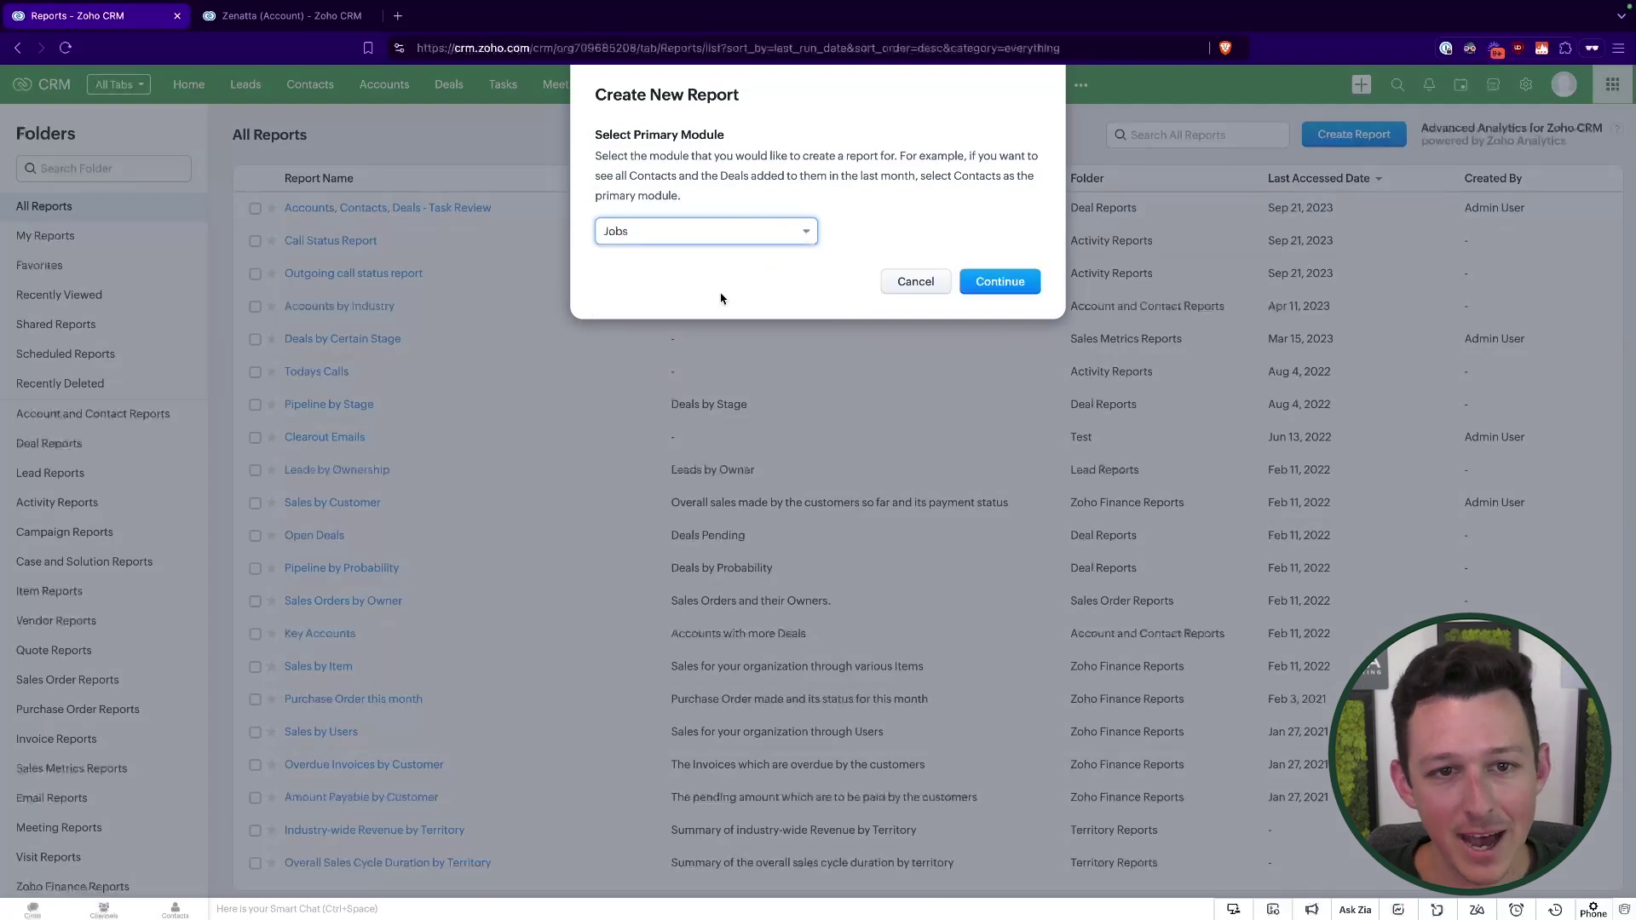
{"action": "left_click", "coordinate": [1003, 282]}
- Search for Deals as a parent module, then dismiss the choices without selecting one
{"action": "left_click", "coordinate": [110, 213]}
{"action": "left_click", "coordinate": [136, 261]}
{"action": "type", "text": "deal"}
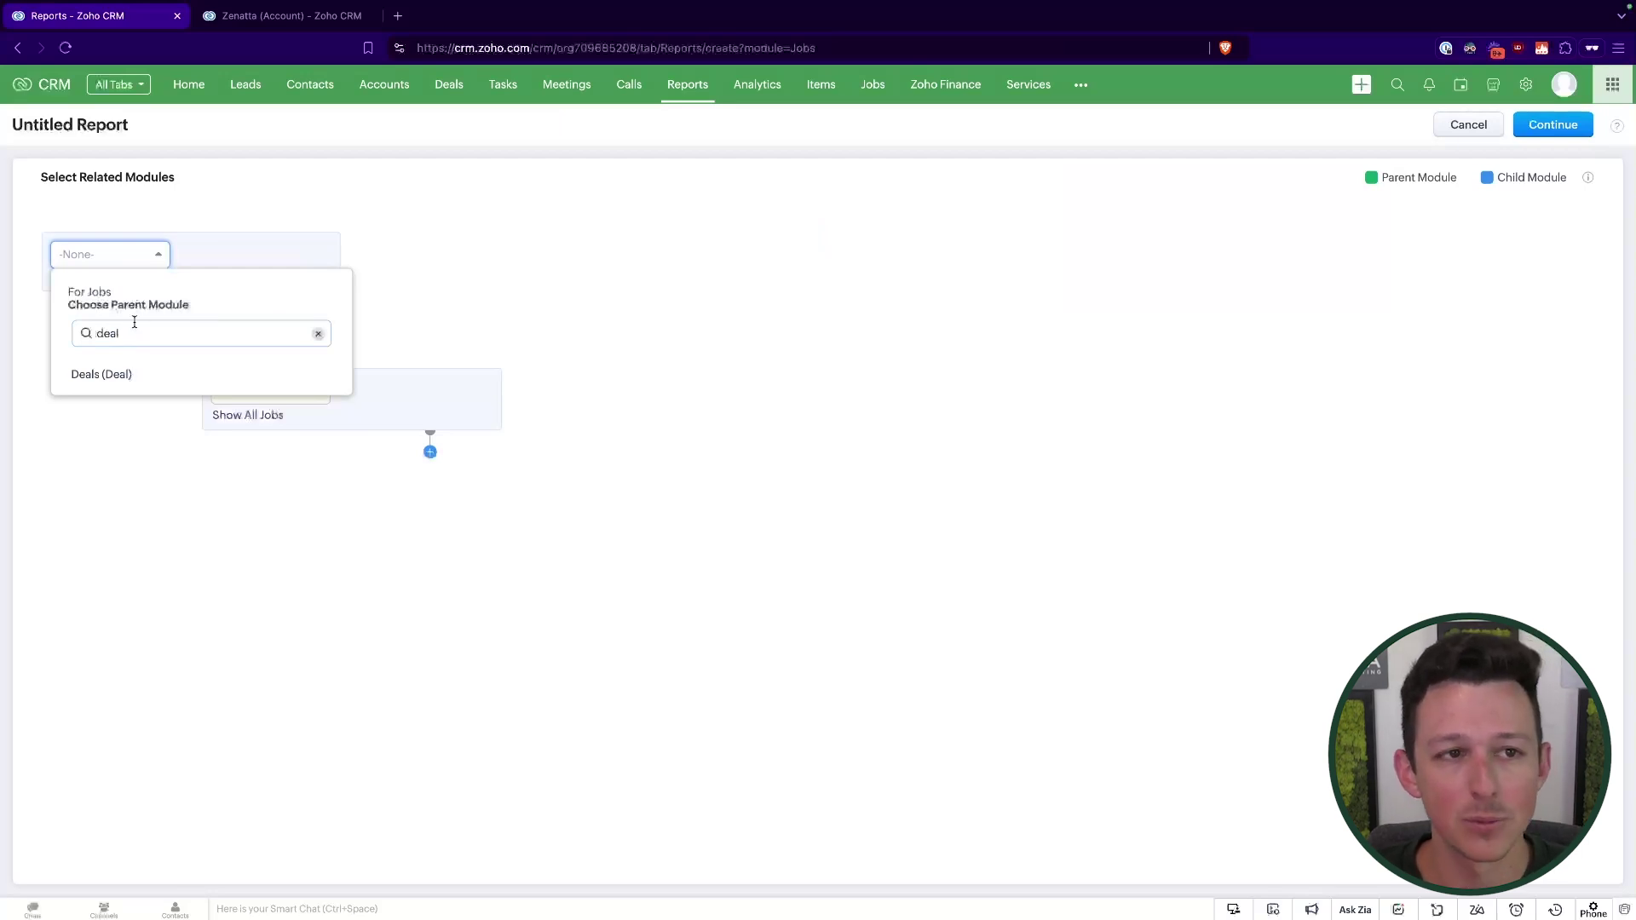
{"action": "left_click", "coordinate": [529, 131]}
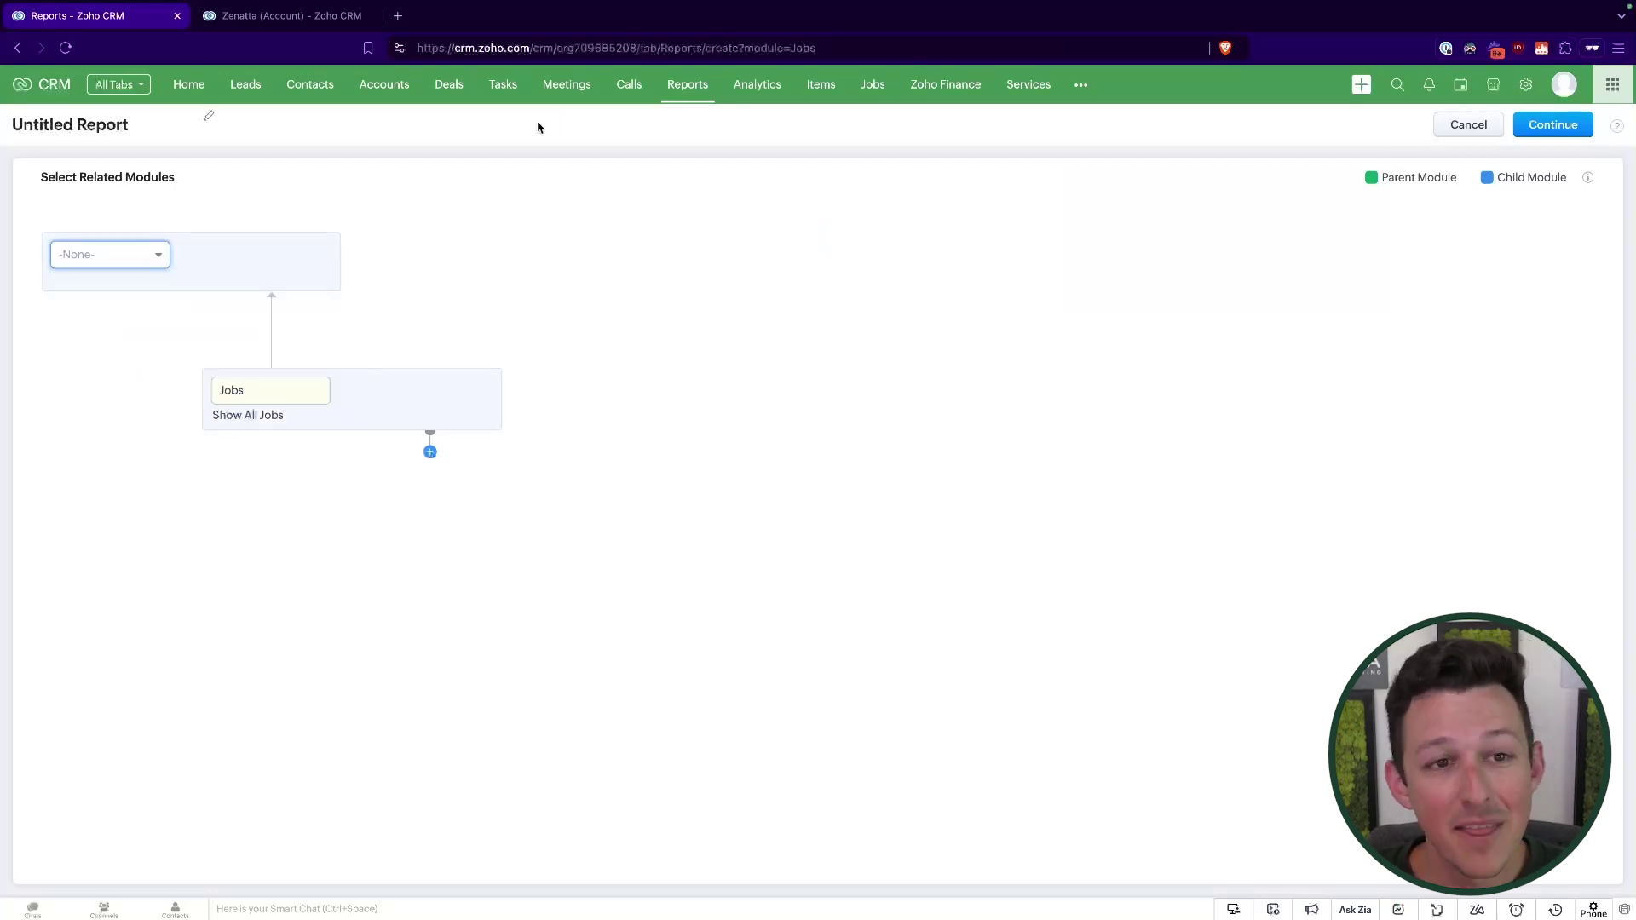
- Open the Implementation of CRM job and view its Open Activities options and Notes section
{"action": "left_click", "coordinate": [870, 85]}
{"action": "left_click", "coordinate": [388, 227]}
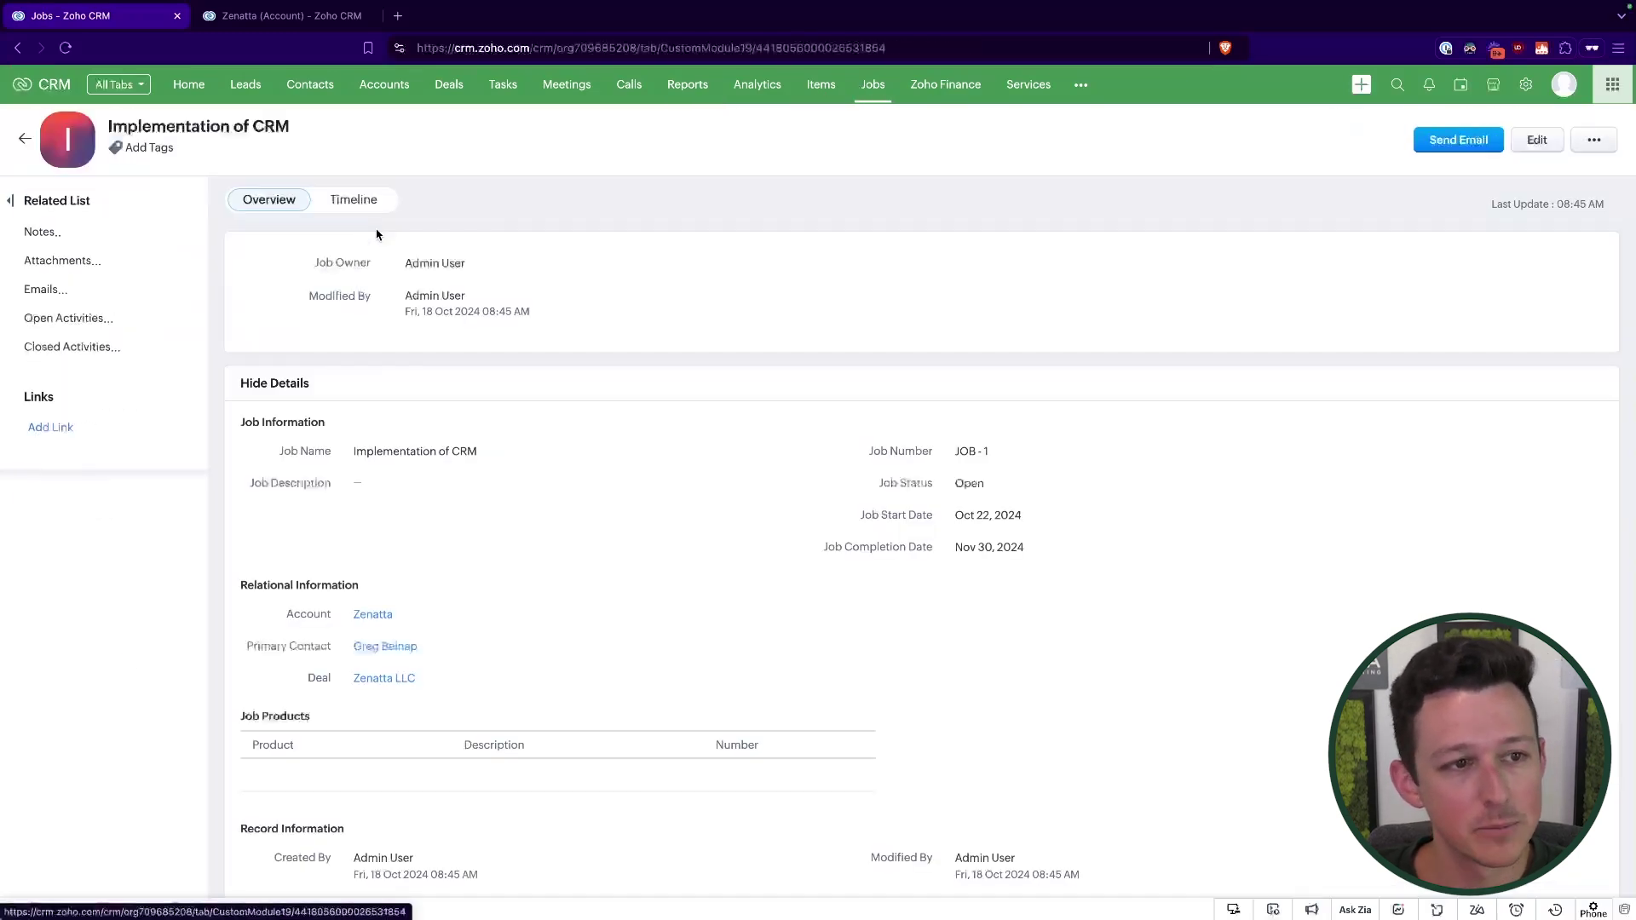
{"action": "left_click", "coordinate": [108, 329]}
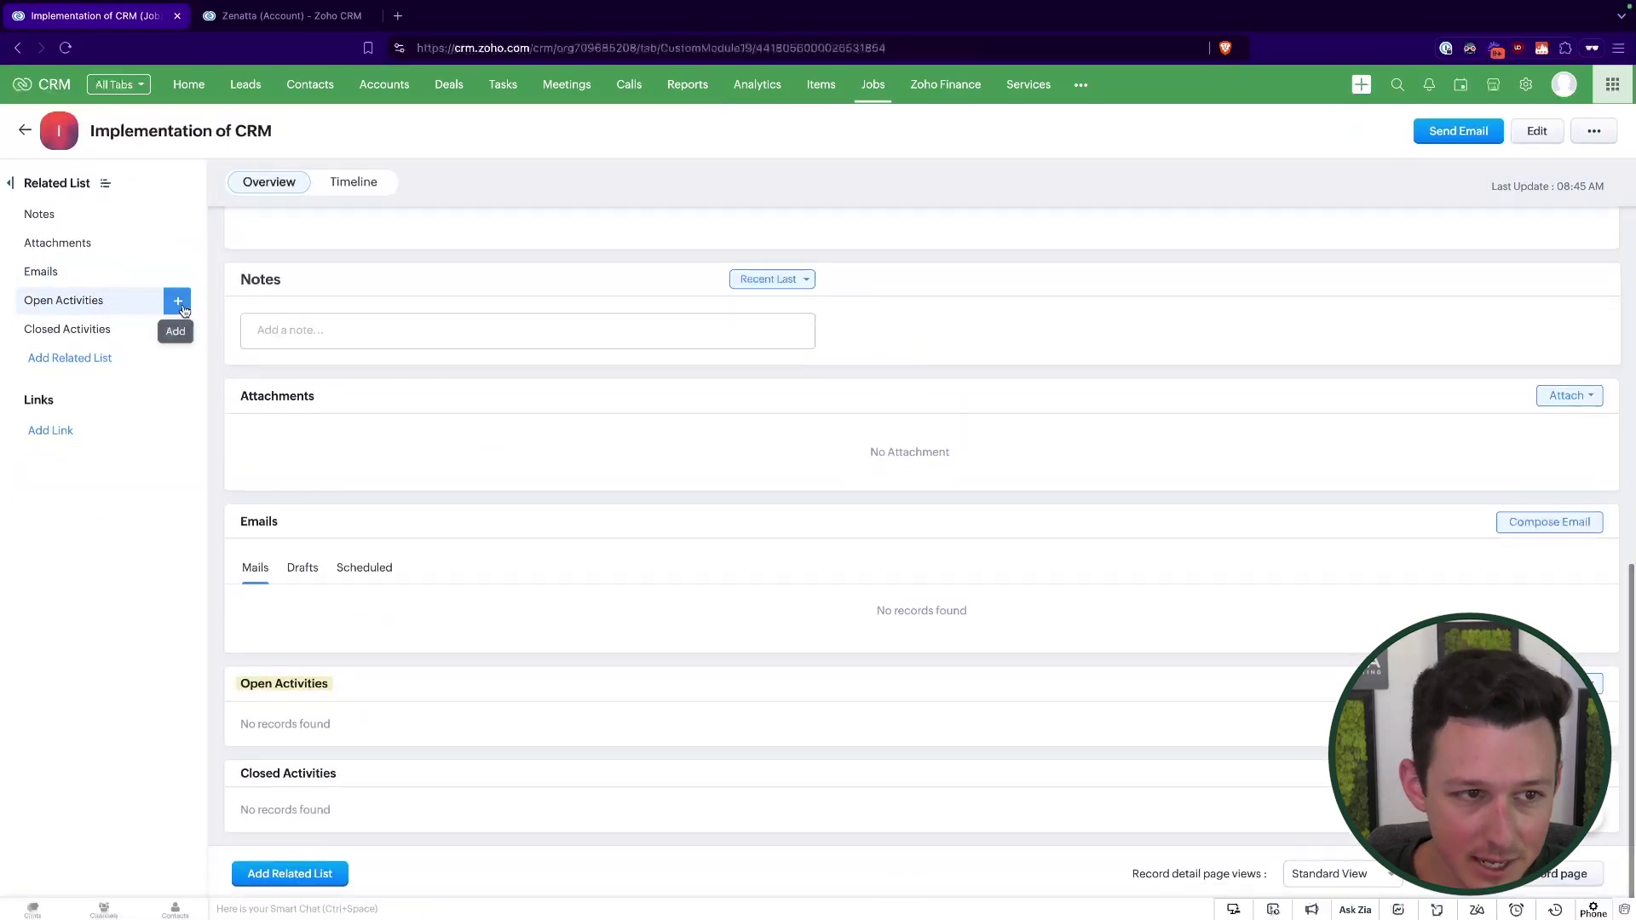
{"action": "left_click", "coordinate": [177, 301]}
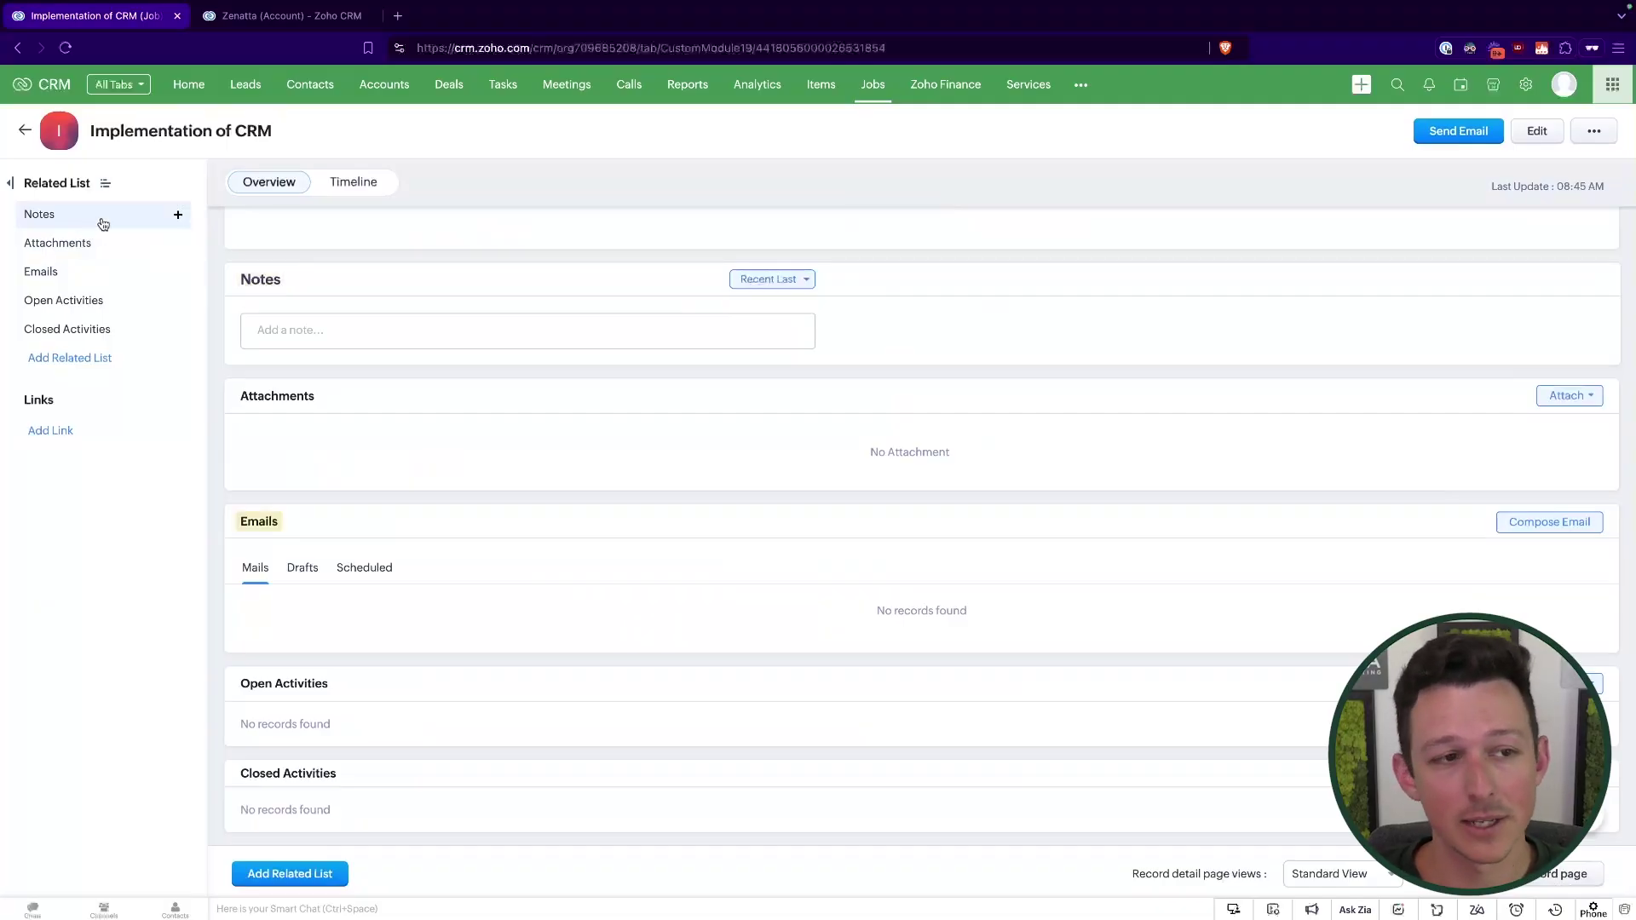
{"action": "left_click", "coordinate": [103, 224]}
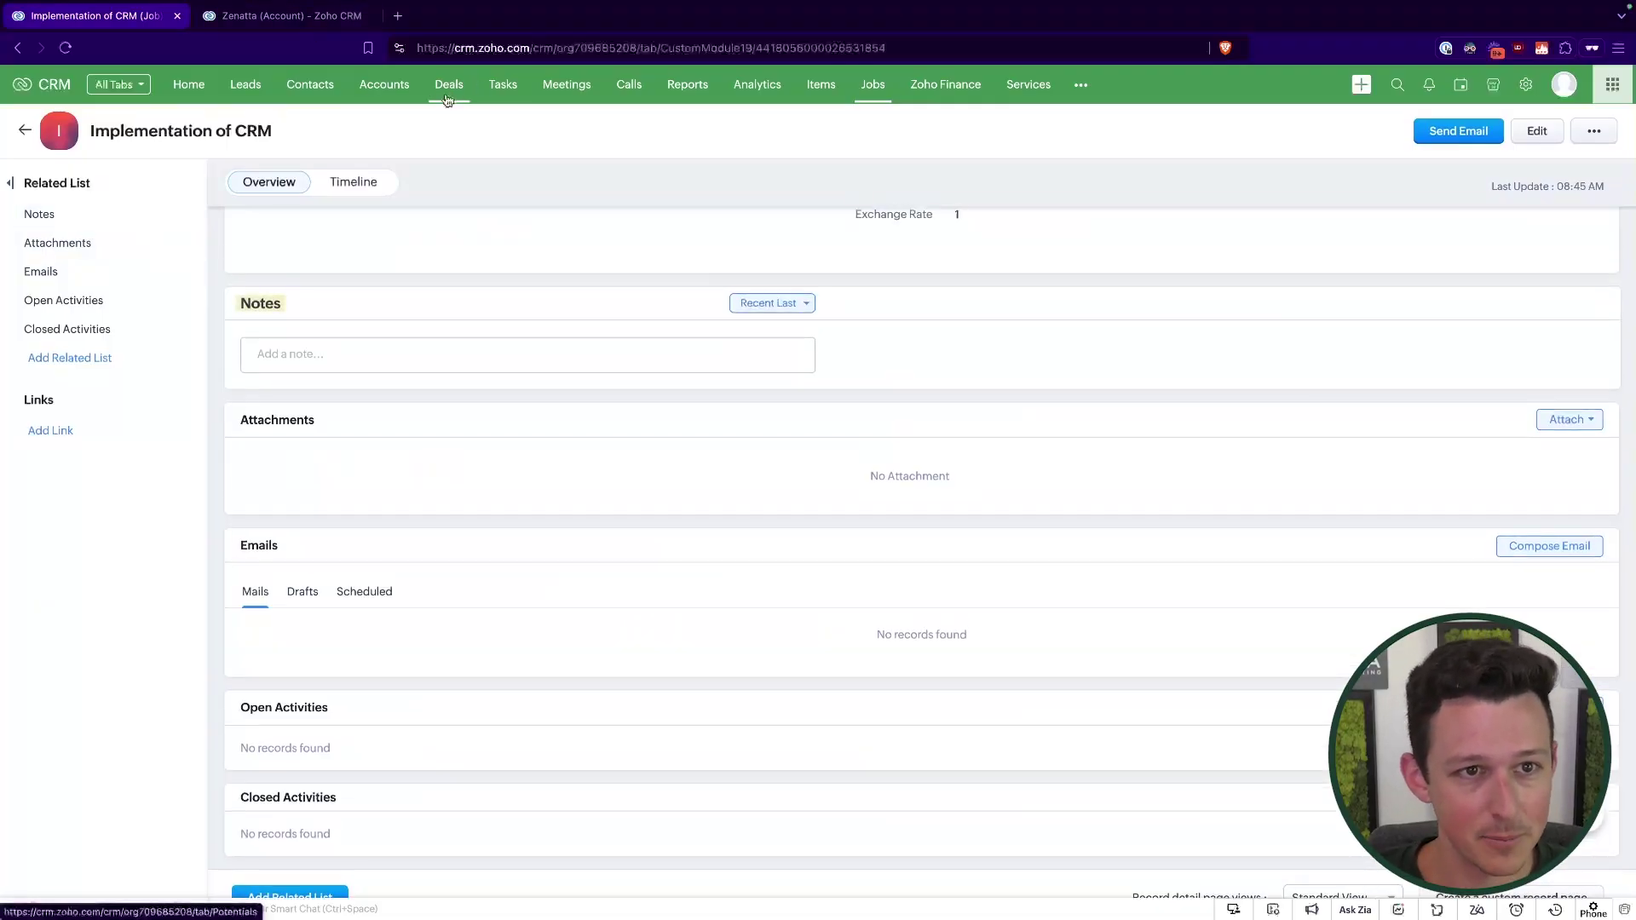
- Add and save the note 'Example Deal Note' on the Zenatta LLC deal
{"action": "left_click", "coordinate": [281, 15]}
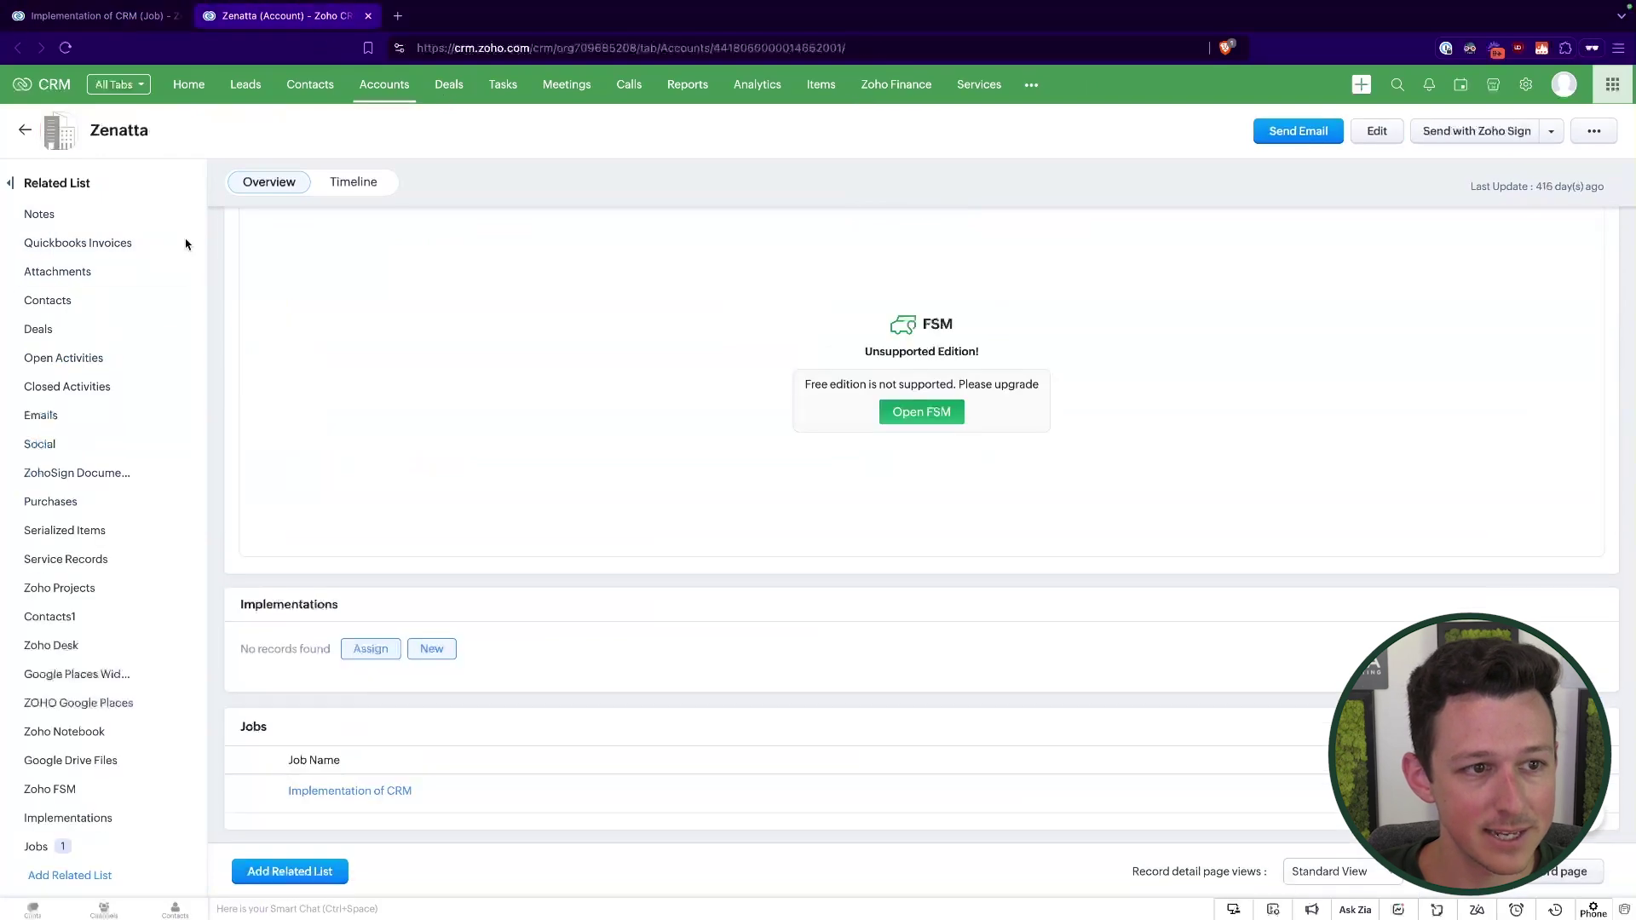
{"action": "left_click", "coordinate": [448, 85]}
{"action": "left_click", "coordinate": [366, 622]}
{"action": "scroll", "coordinate": [602, 574], "scroll_direction": "down", "scroll_amount": 5}
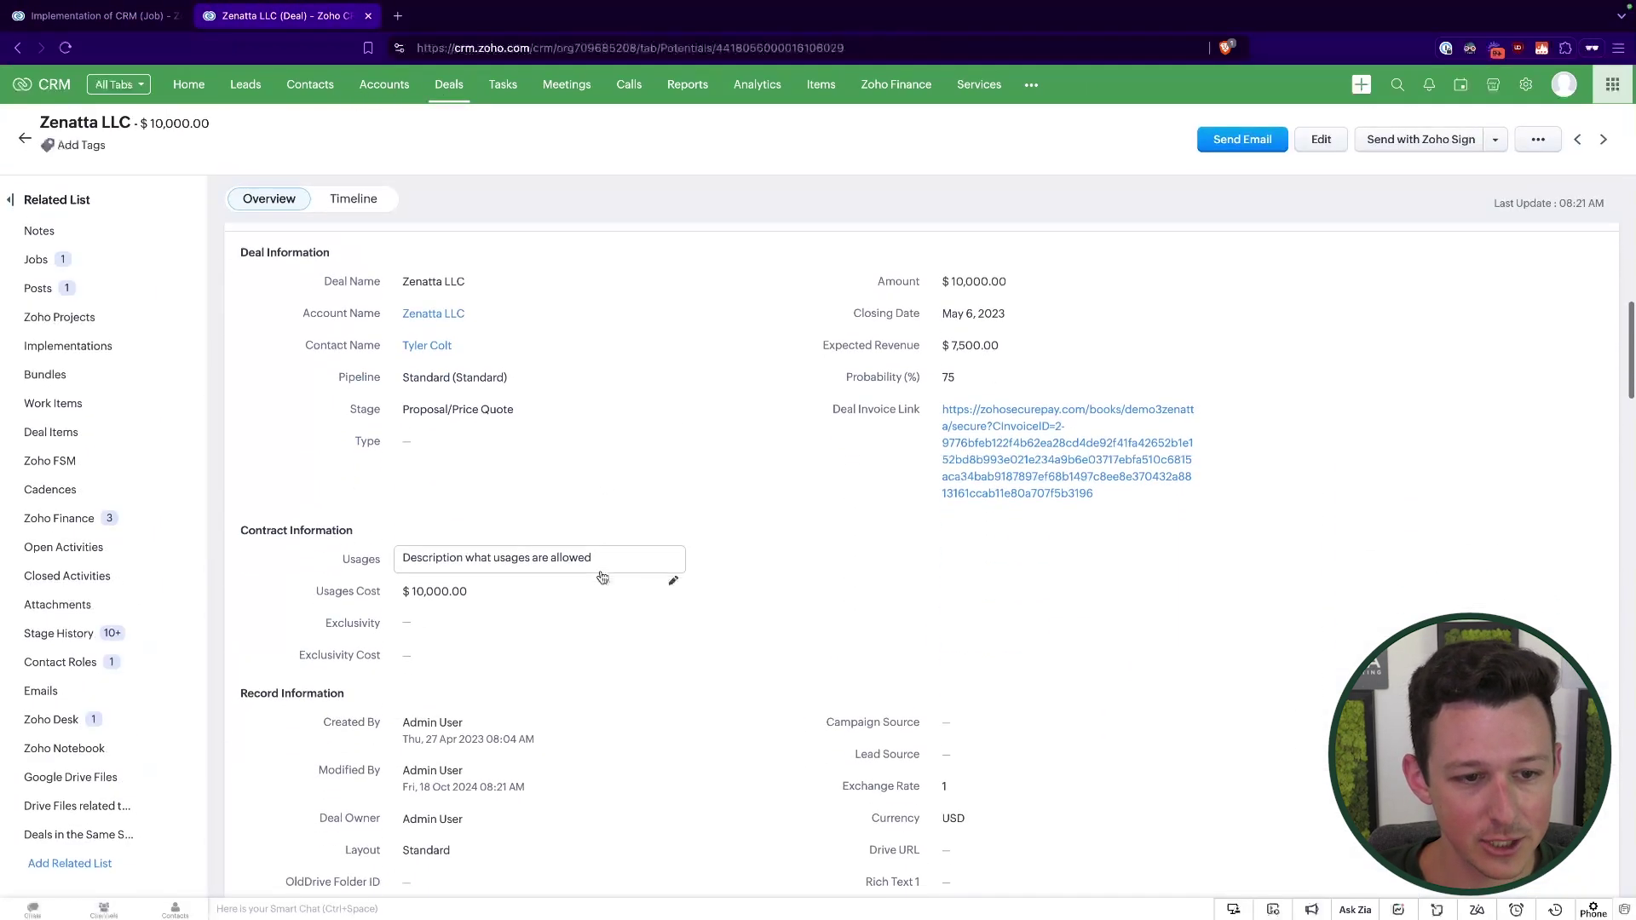
{"action": "left_click", "coordinate": [94, 208]}
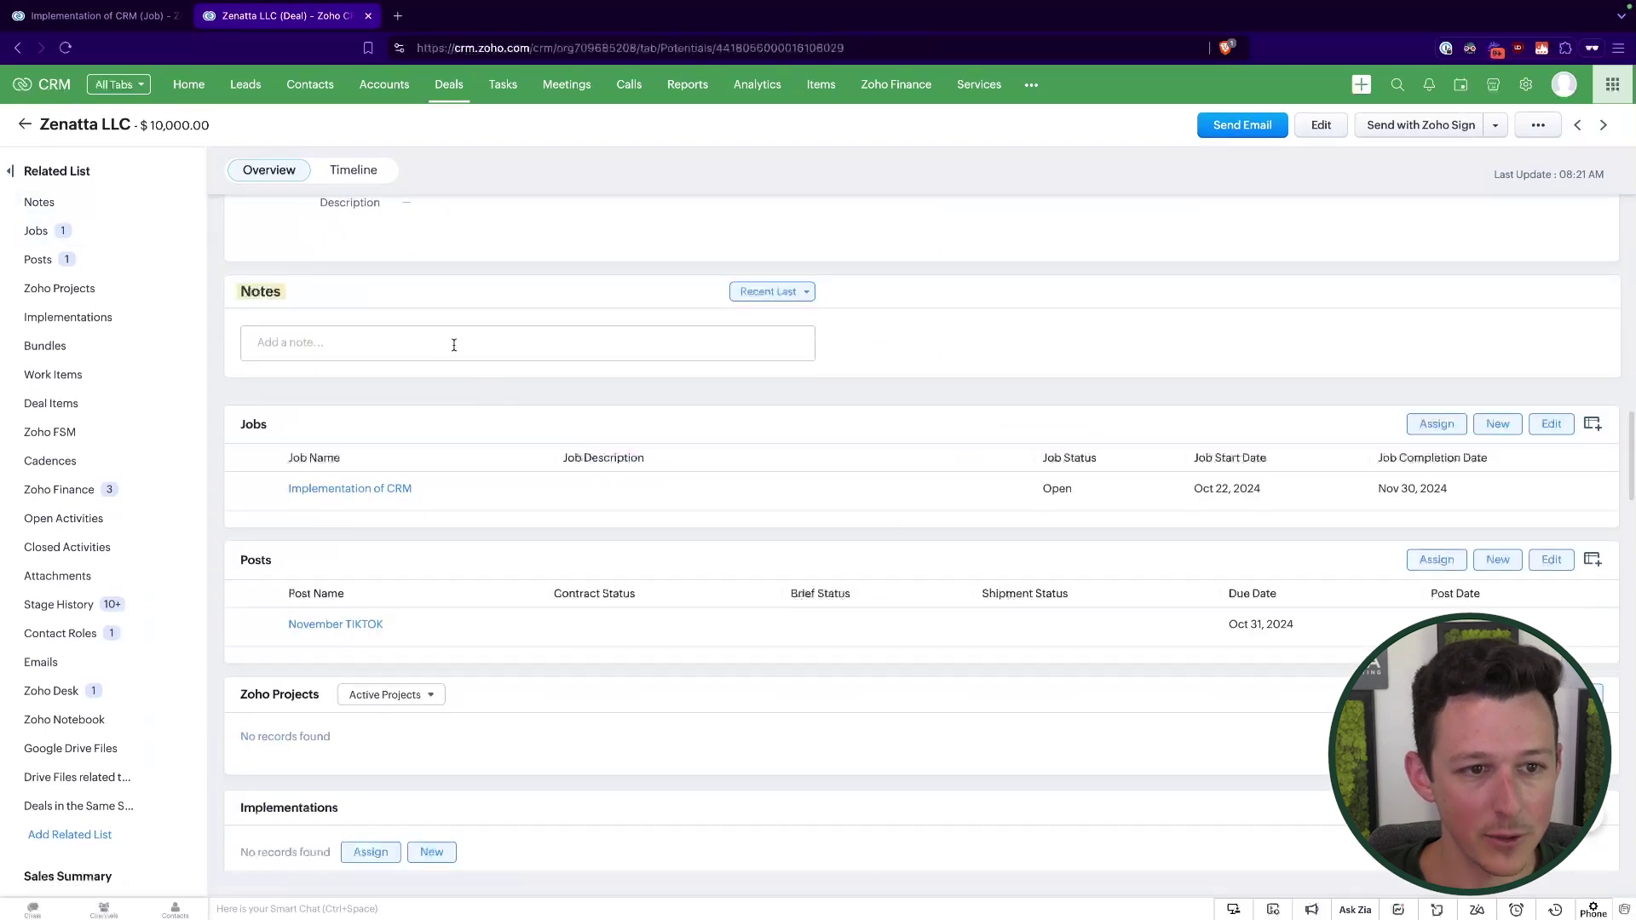
{"action": "left_click", "coordinate": [410, 345]}
{"action": "type", "text": "Example Deal Note"}
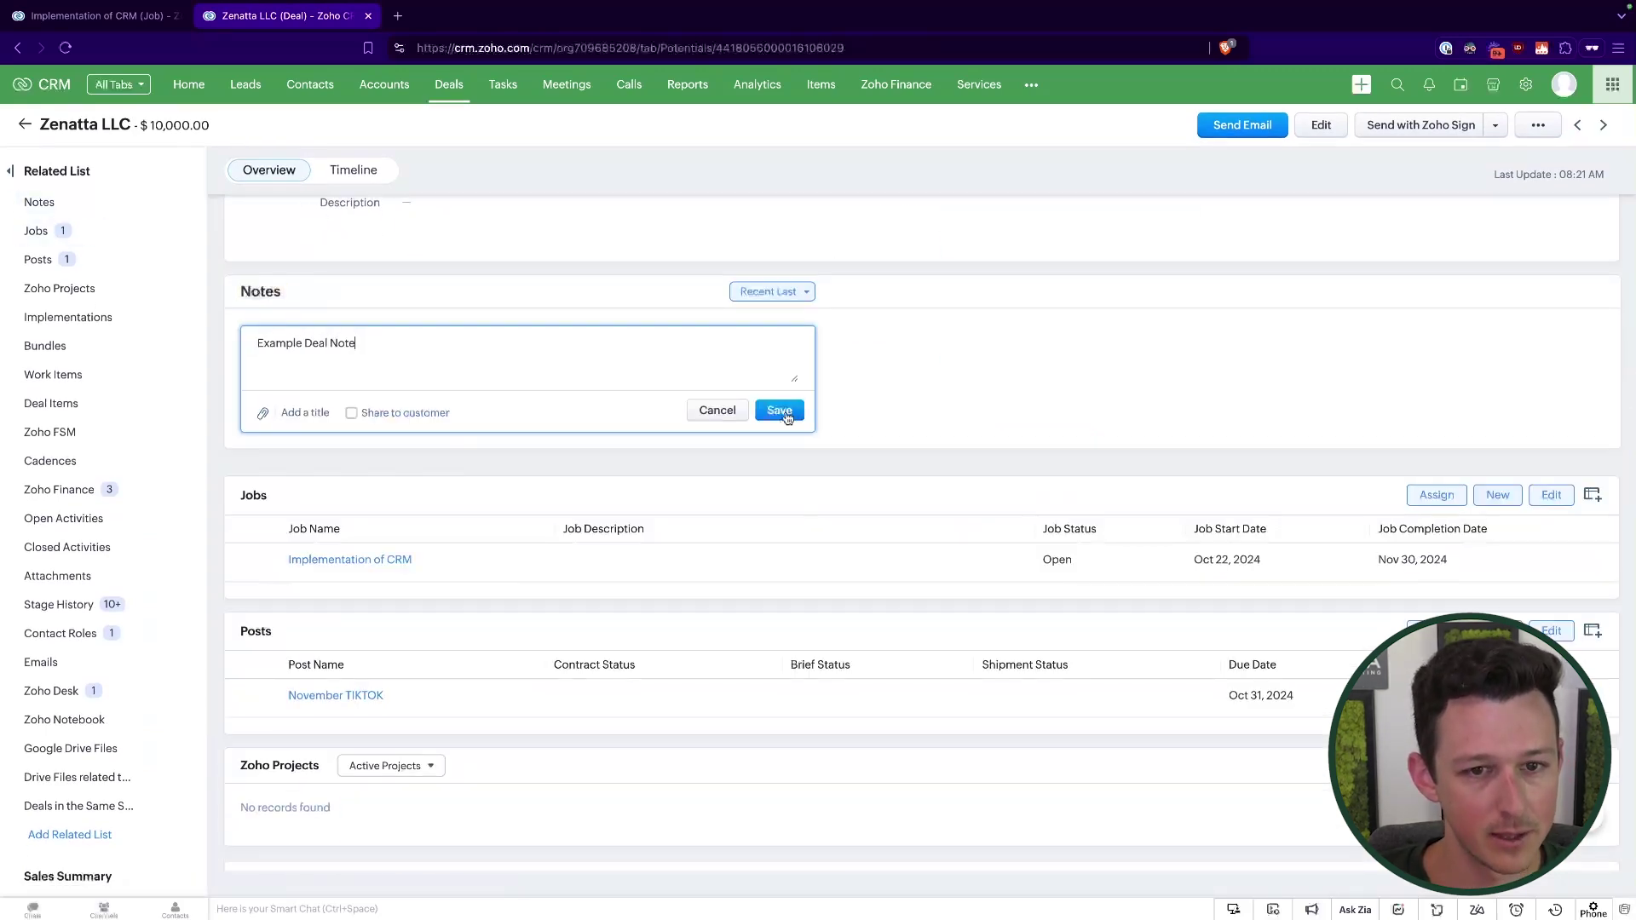
{"action": "left_click", "coordinate": [784, 417]}
{"action": "scroll", "coordinate": [881, 387], "scroll_direction": "up", "scroll_amount": 10}
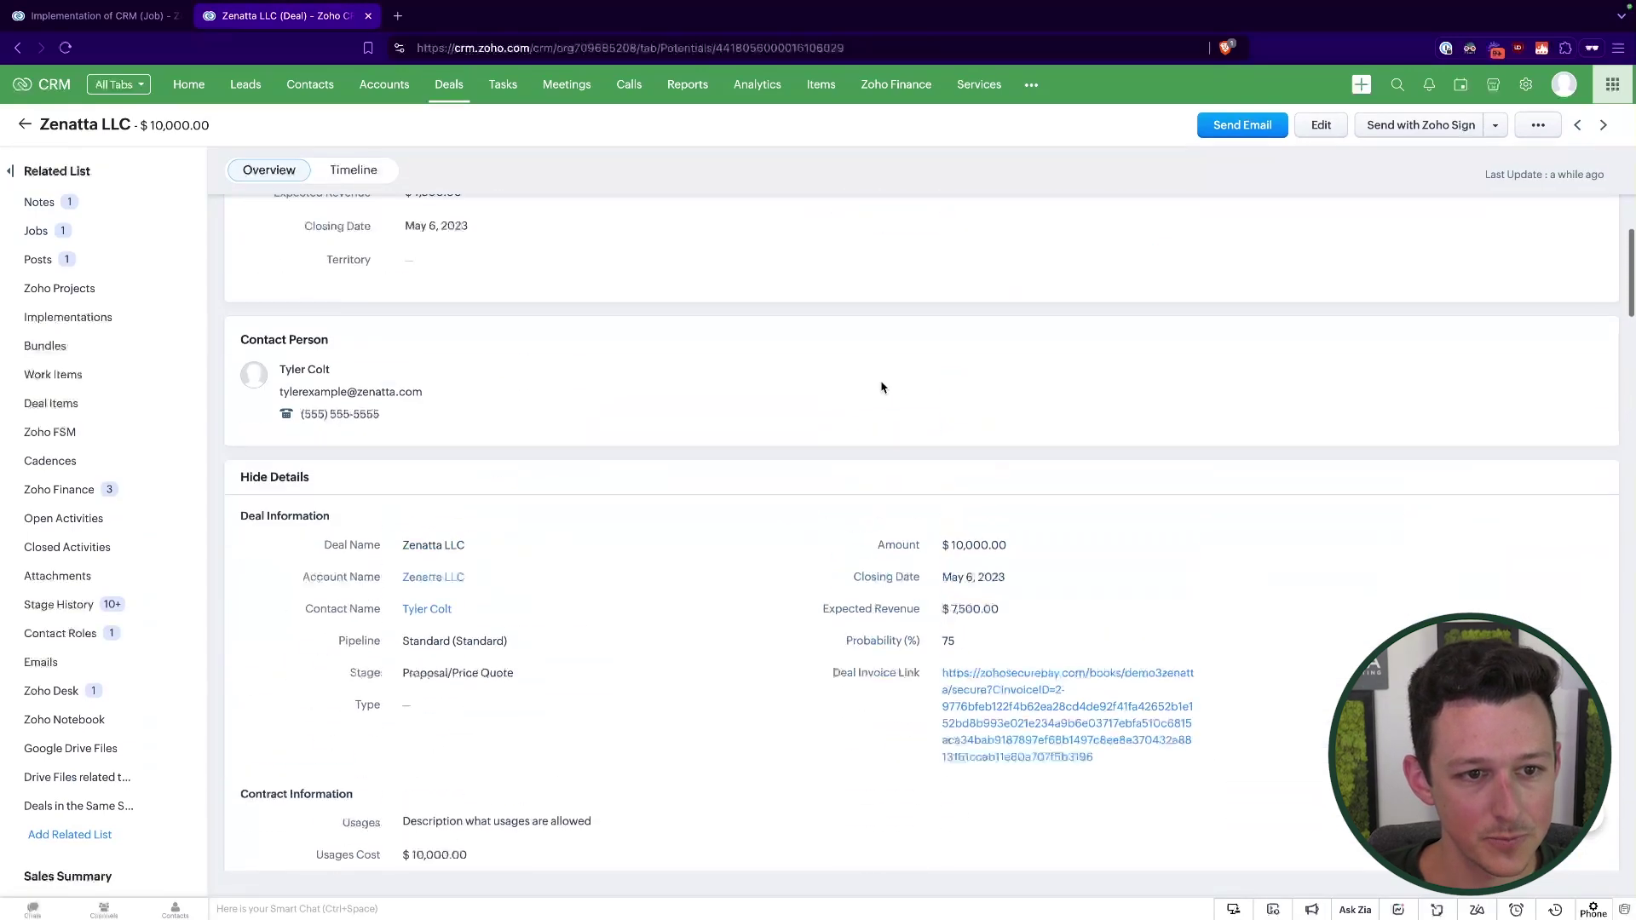
{"action": "scroll", "coordinate": [881, 388], "scroll_direction": "down", "scroll_amount": 1}
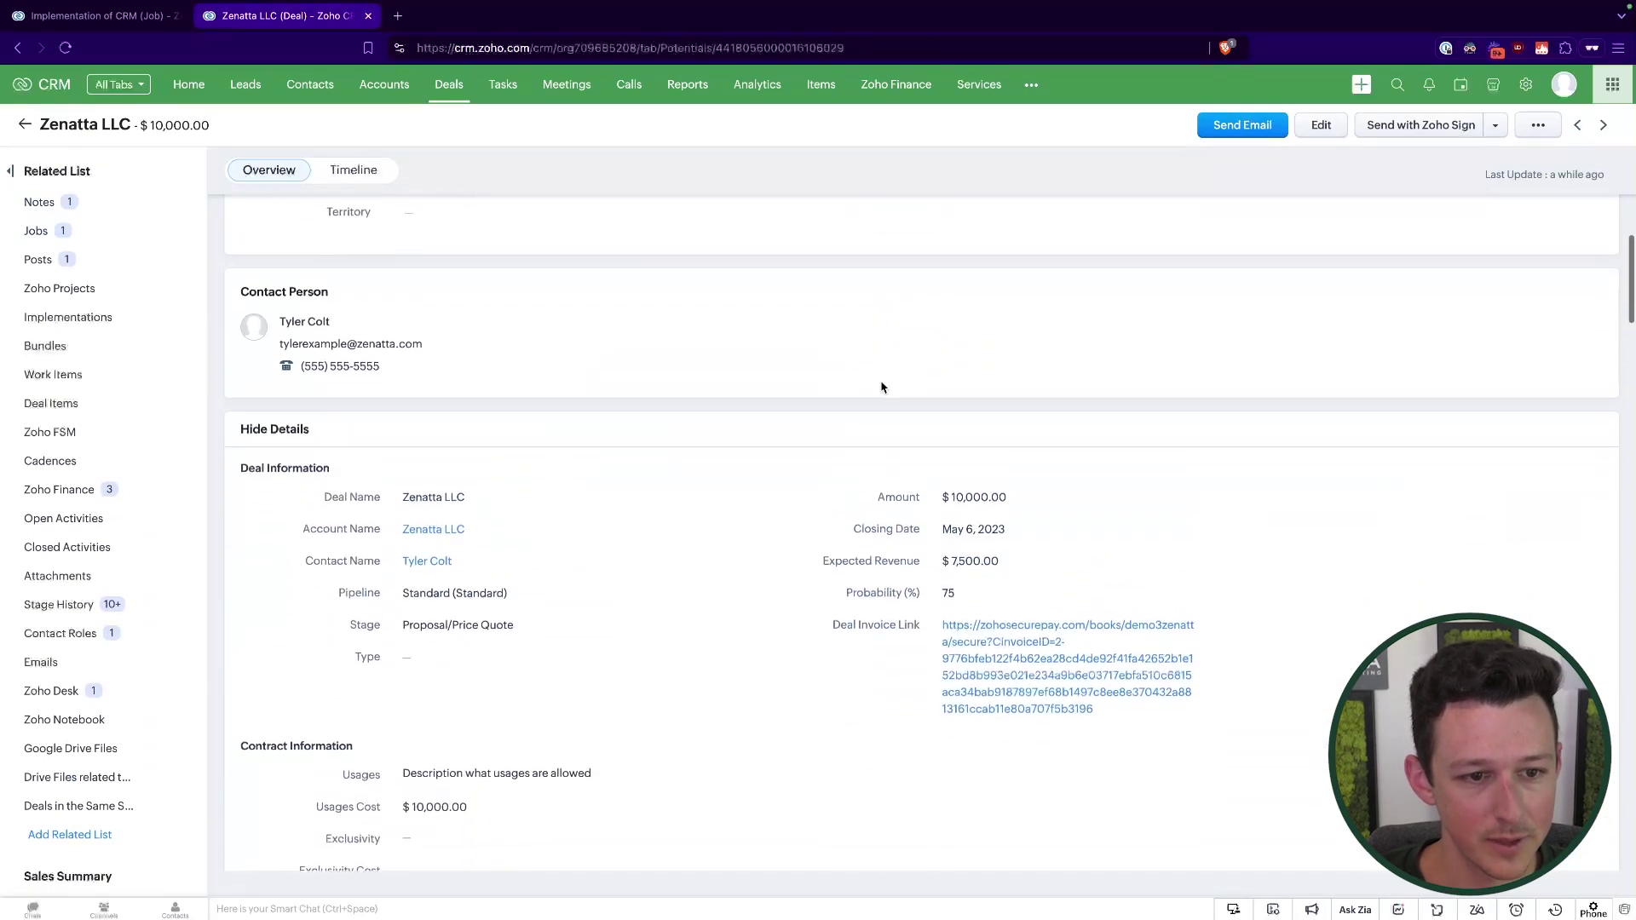
- Open the deal's Zenatta LLC account and confirm the note appears in its Notes
{"action": "left_click", "coordinate": [435, 529], "text": "super"}
{"action": "left_click", "coordinate": [502, 17]}
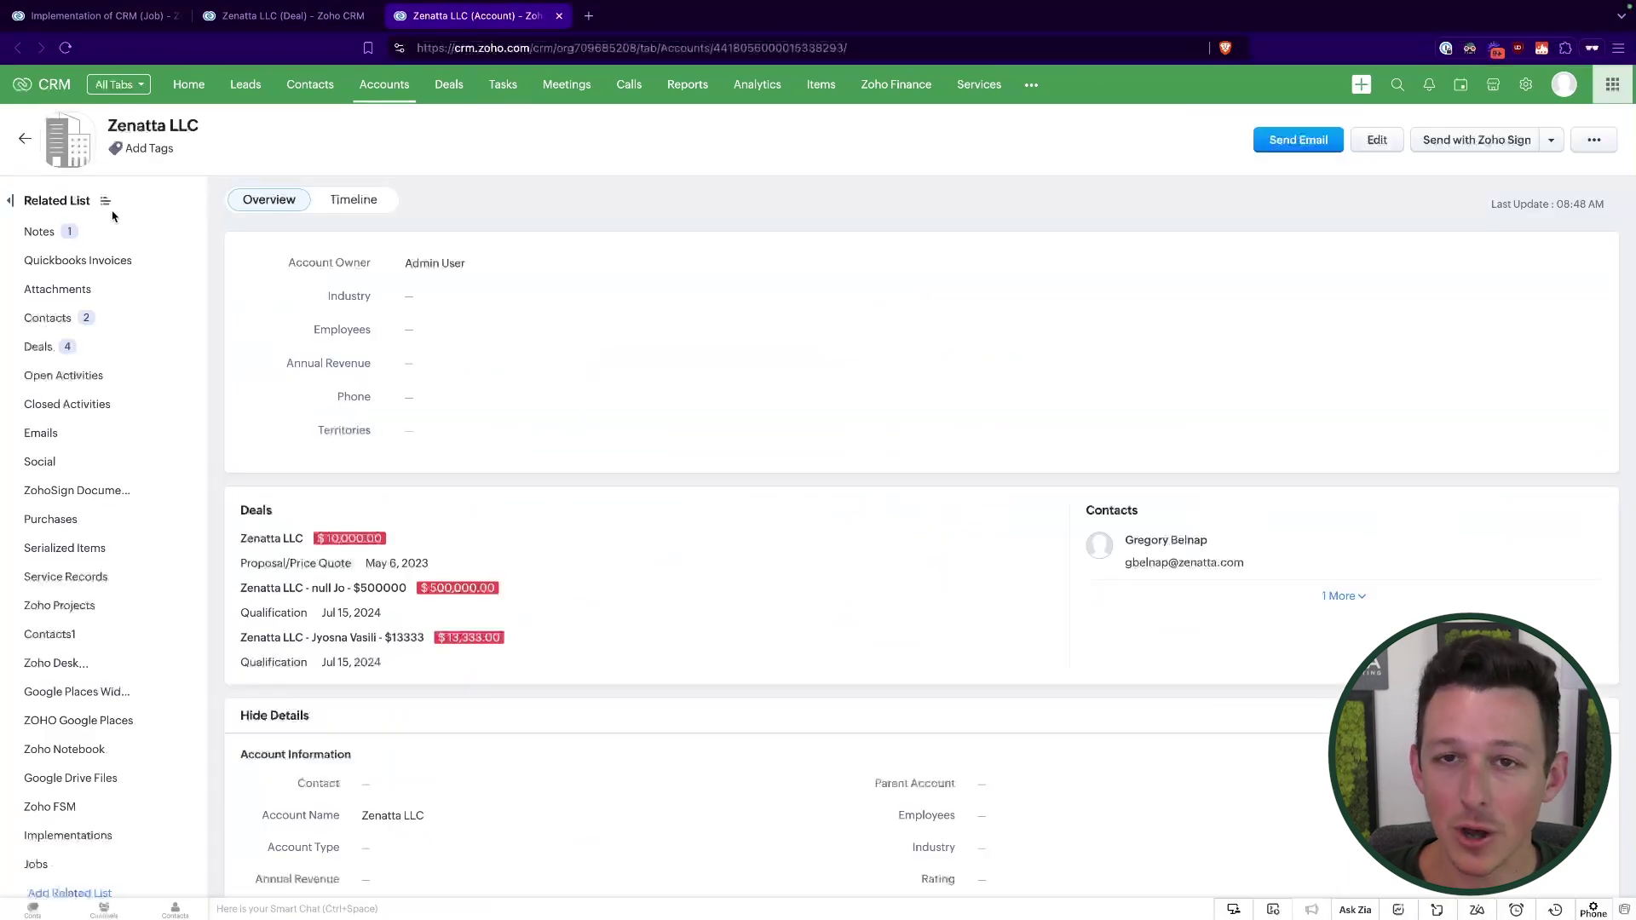
{"action": "left_click", "coordinate": [39, 231]}
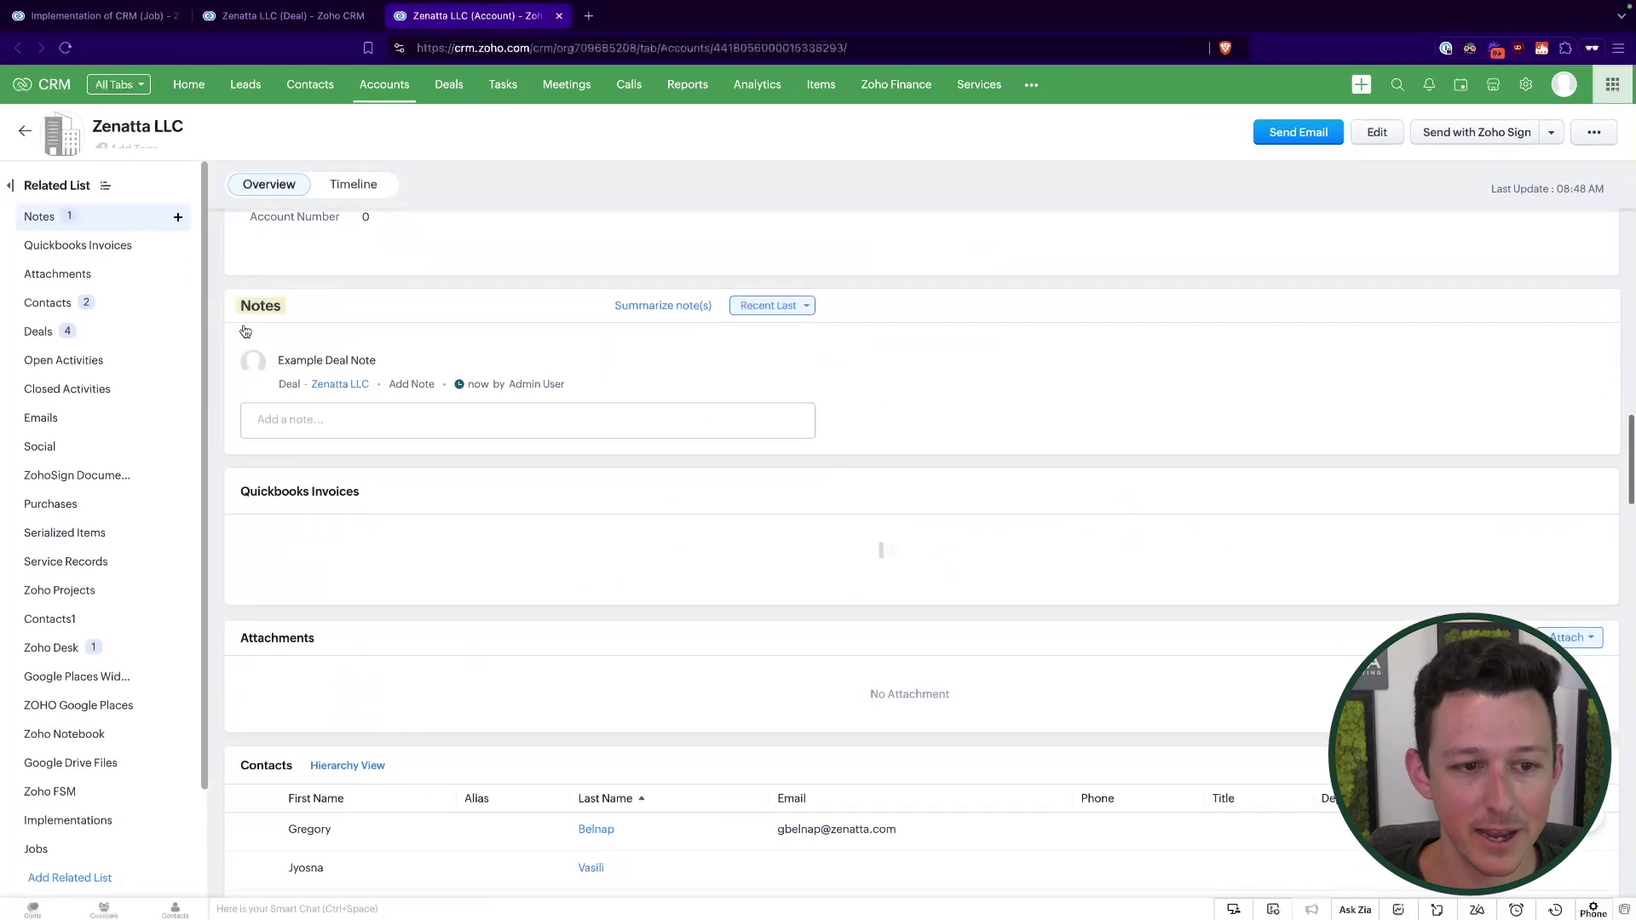
{"action": "double_click", "coordinate": [285, 384]}
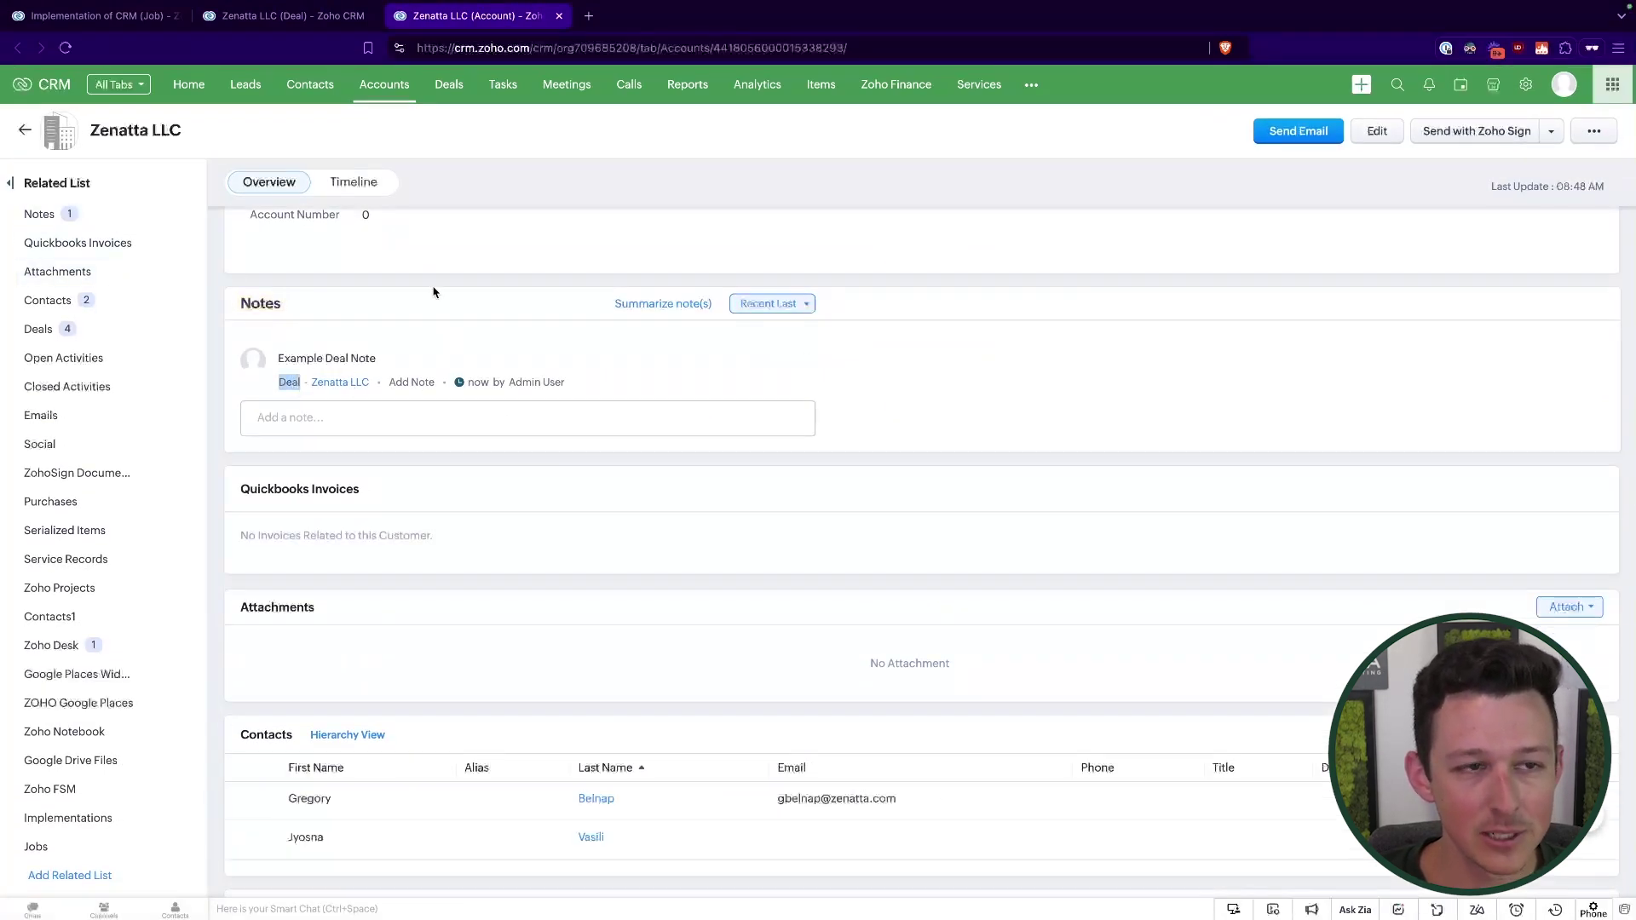
- Add and save the note 'Example Job Note' on the Implementation of CRM job
{"action": "left_click", "coordinate": [94, 16]}
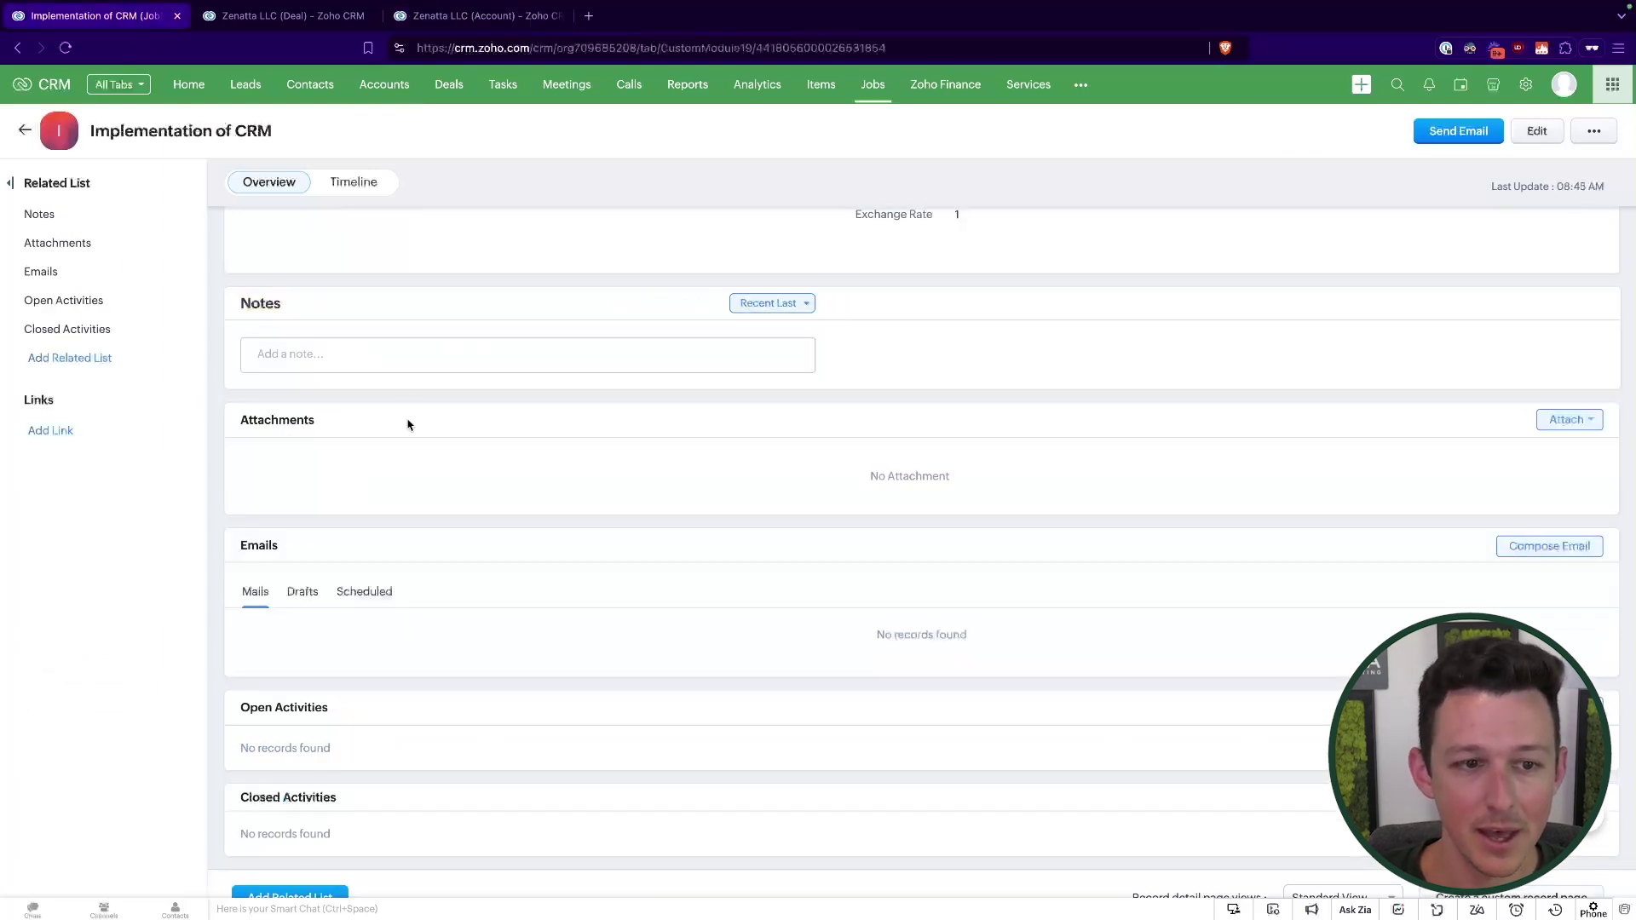
{"action": "left_click", "coordinate": [406, 352]}
{"action": "type", "text": "Example Job Note"}
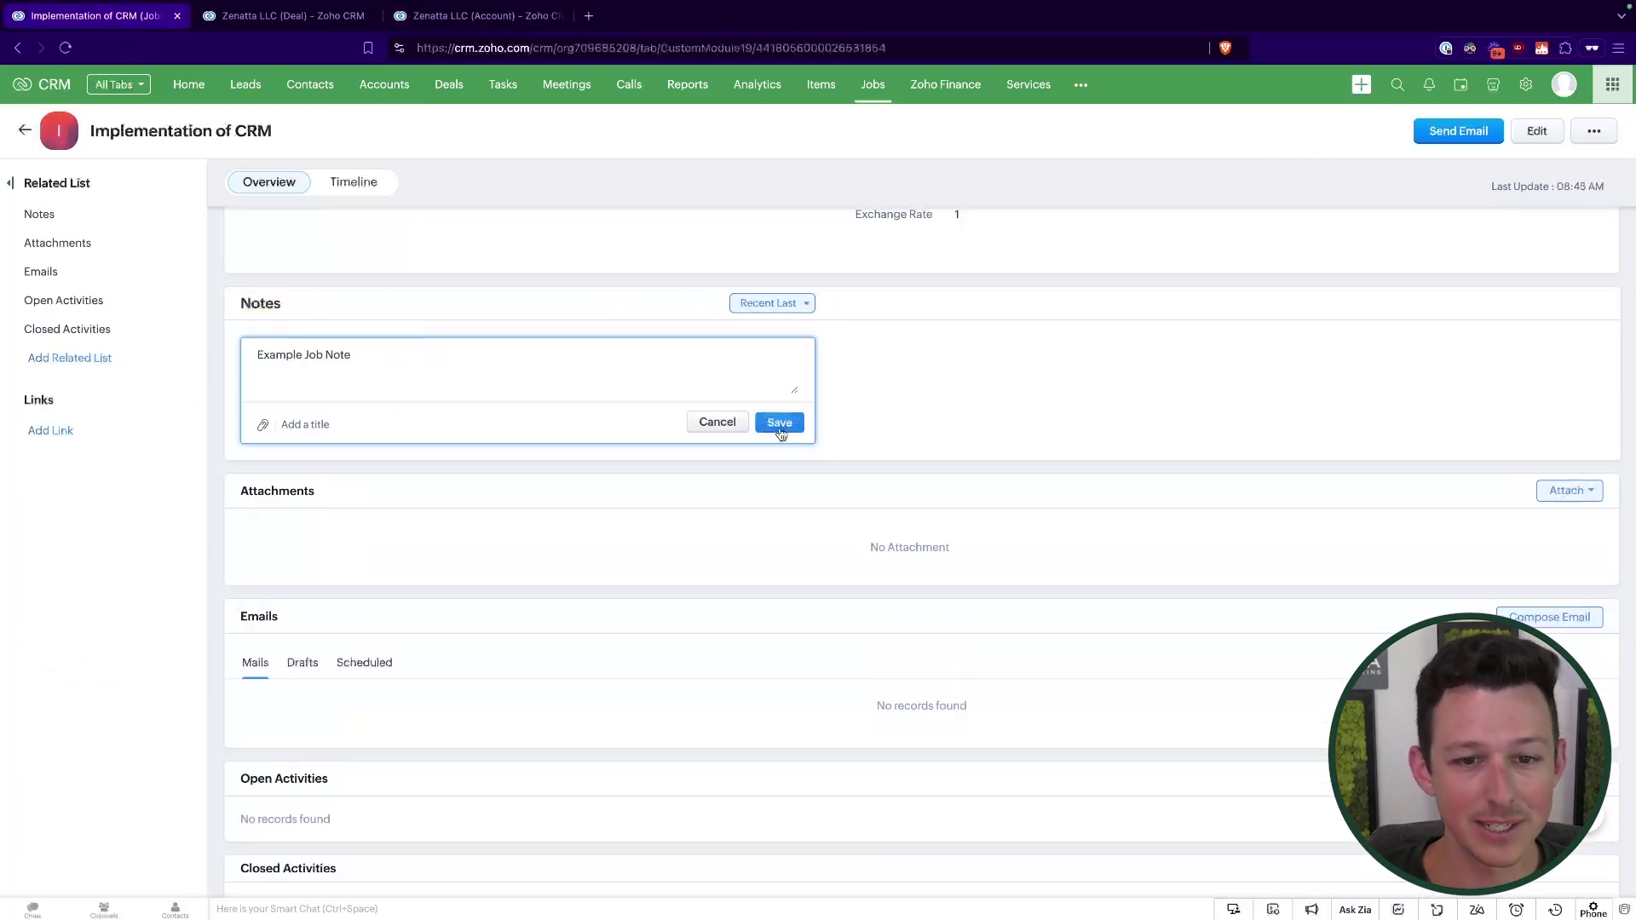
{"action": "left_click", "coordinate": [780, 422]}
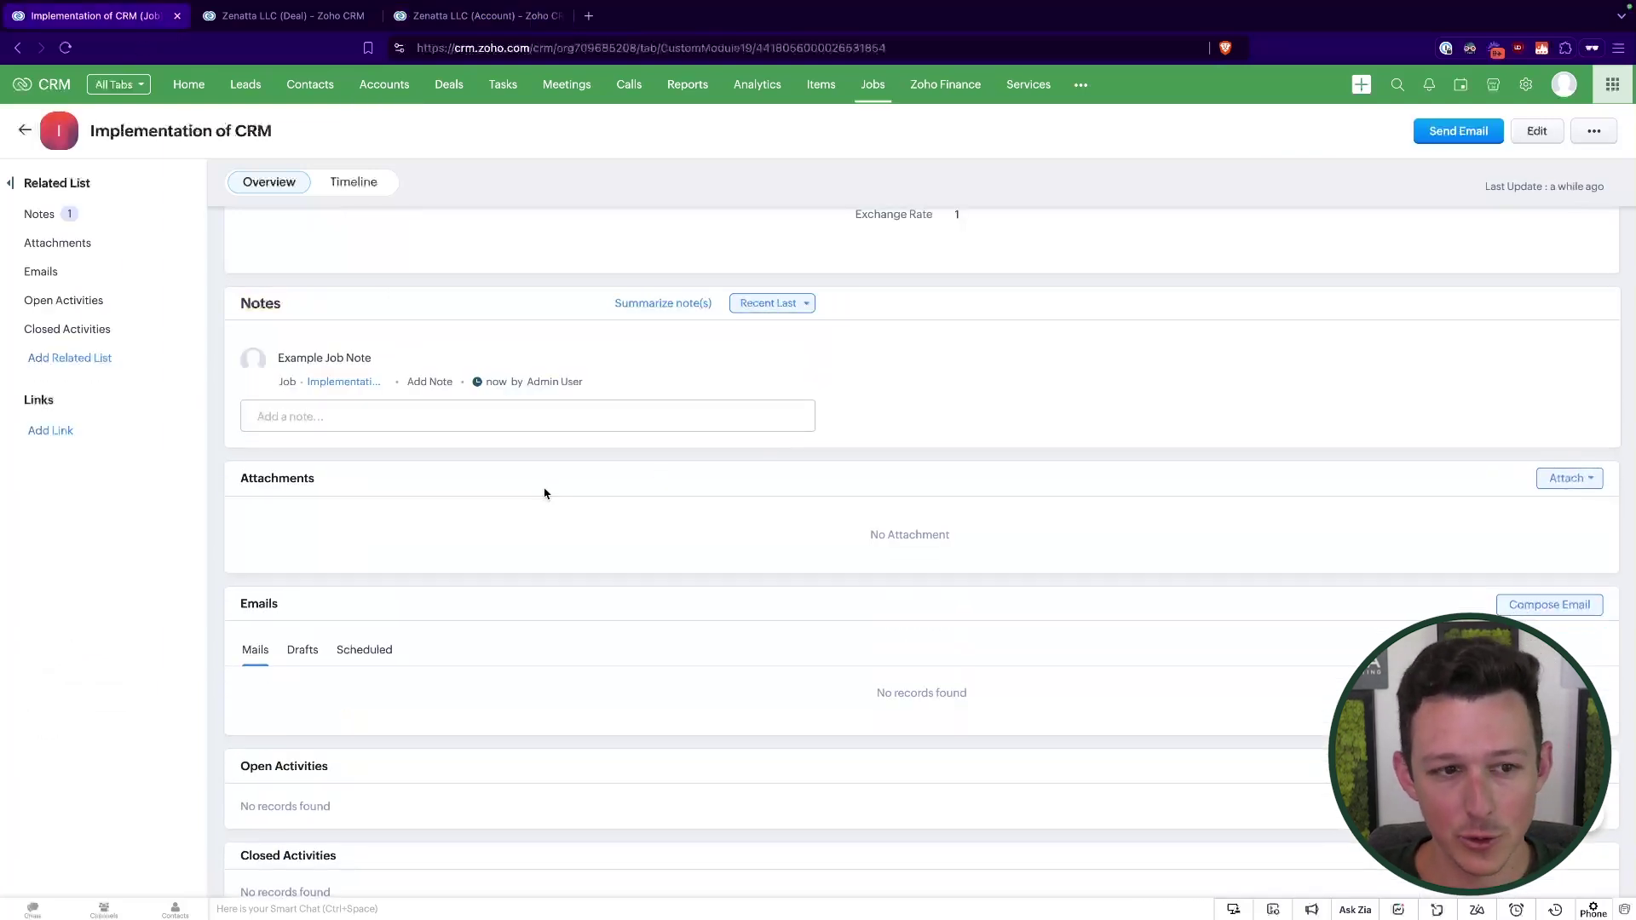
{"action": "scroll", "coordinate": [544, 489], "scroll_direction": "up", "scroll_amount": 5}
{"action": "scroll", "coordinate": [544, 492], "scroll_direction": "down", "scroll_amount": 2}
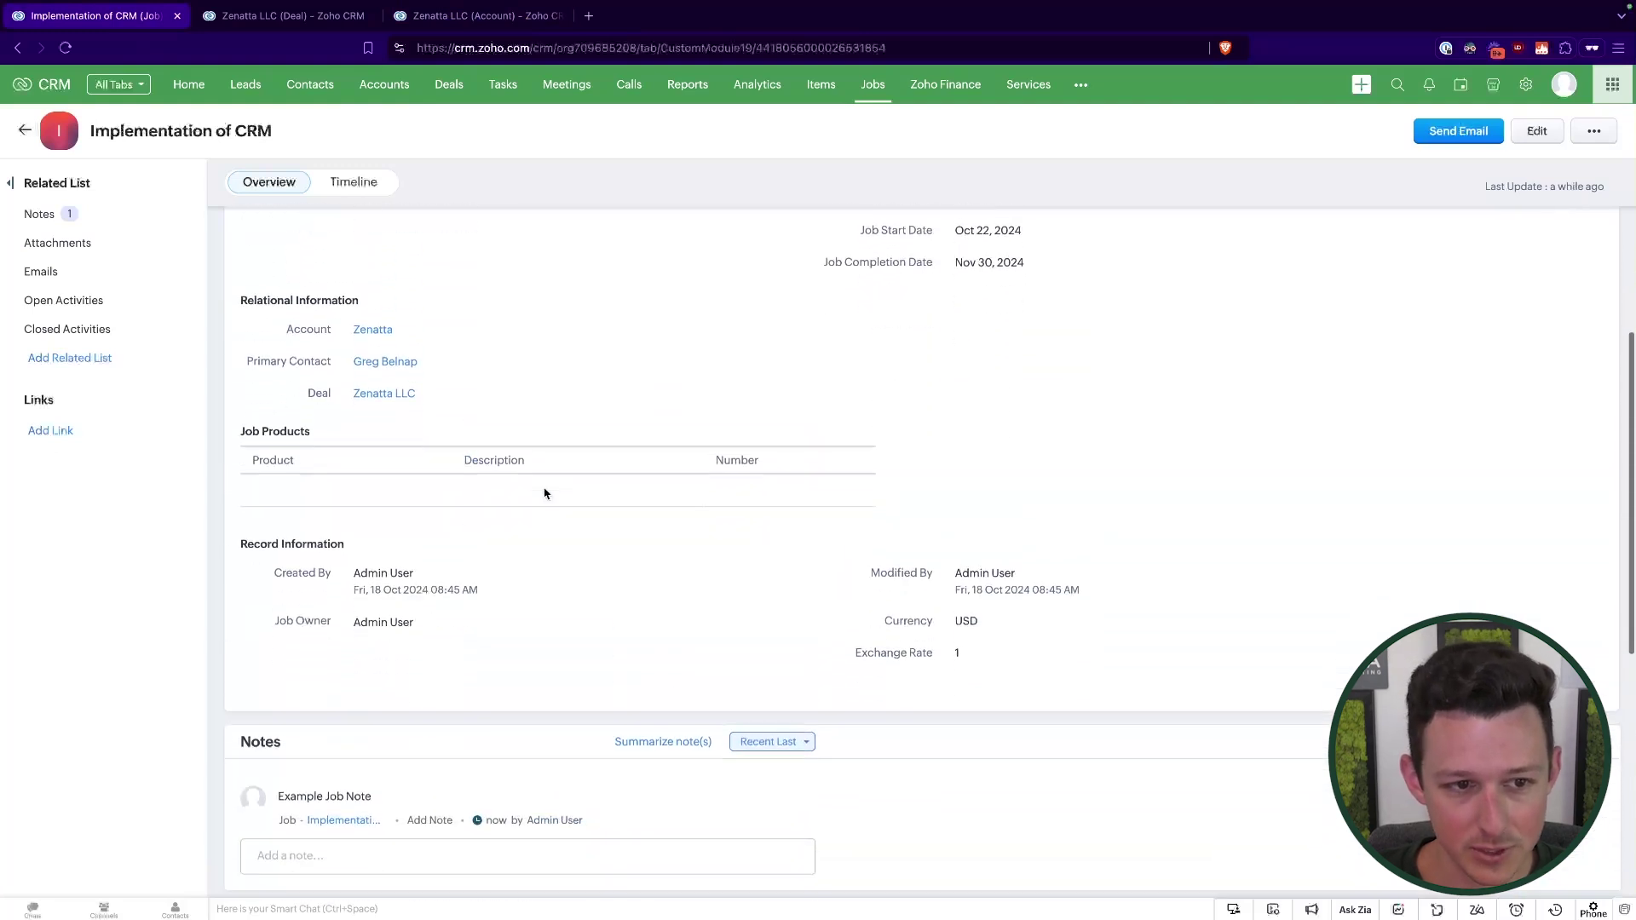
{"action": "scroll", "coordinate": [410, 752], "scroll_direction": "down", "scroll_amount": 1}
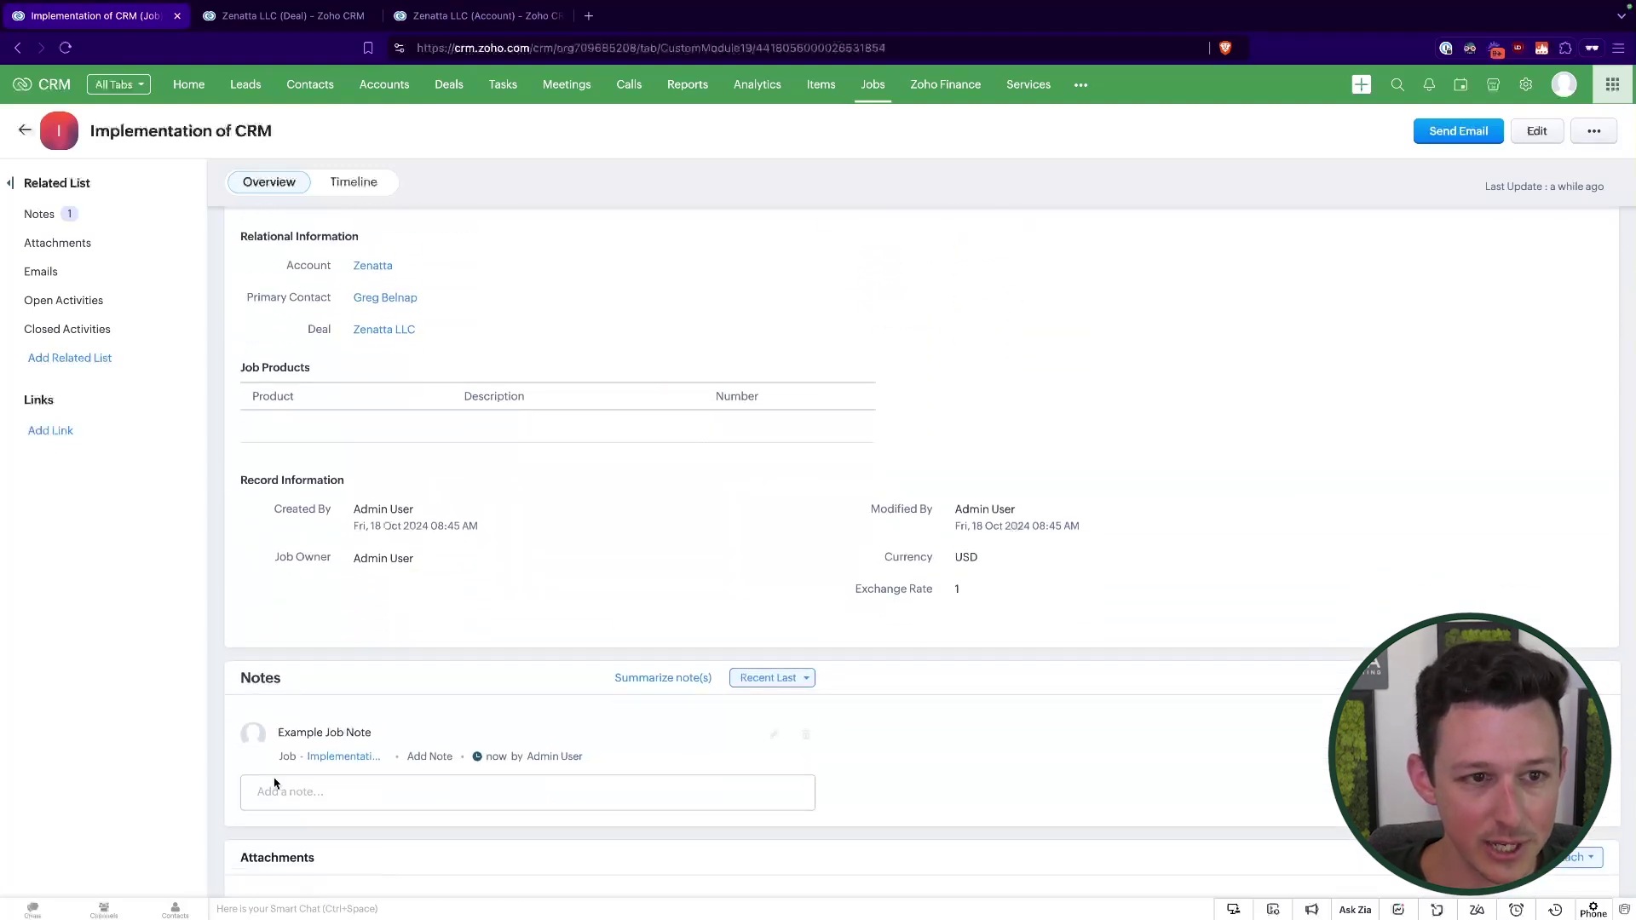
- Open the job's Zenatta account, check that its Notes stay empty, and return to the job
{"action": "left_click", "coordinate": [373, 266], "text": "ctrl"}
{"action": "left_click", "coordinate": [312, 27]}
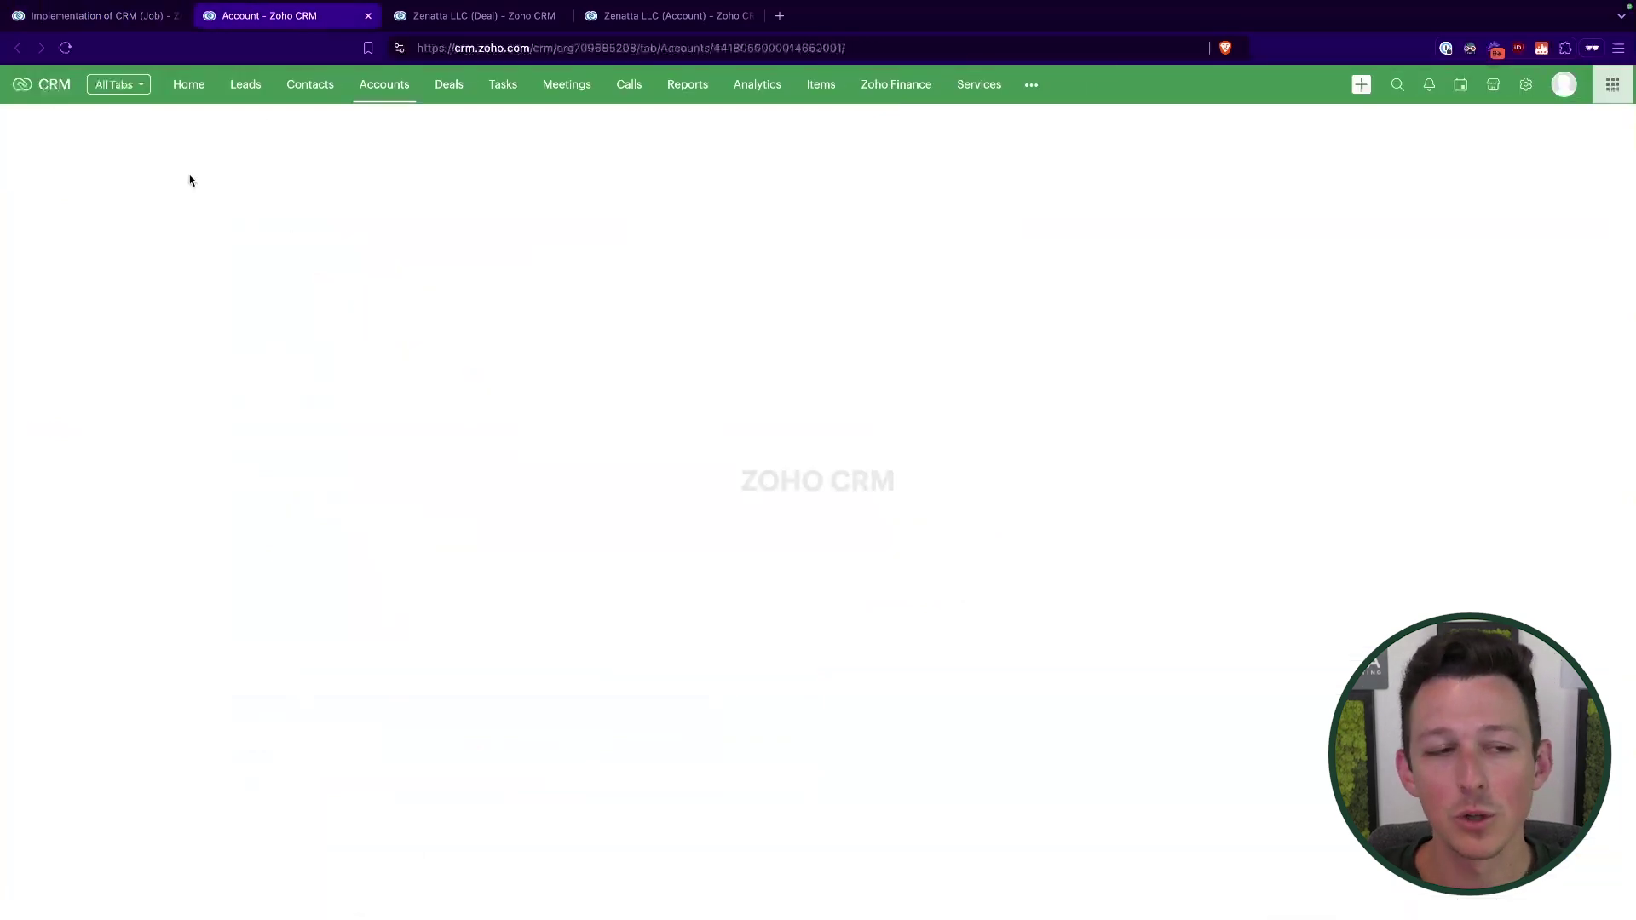
{"action": "left_click", "coordinate": [47, 231]}
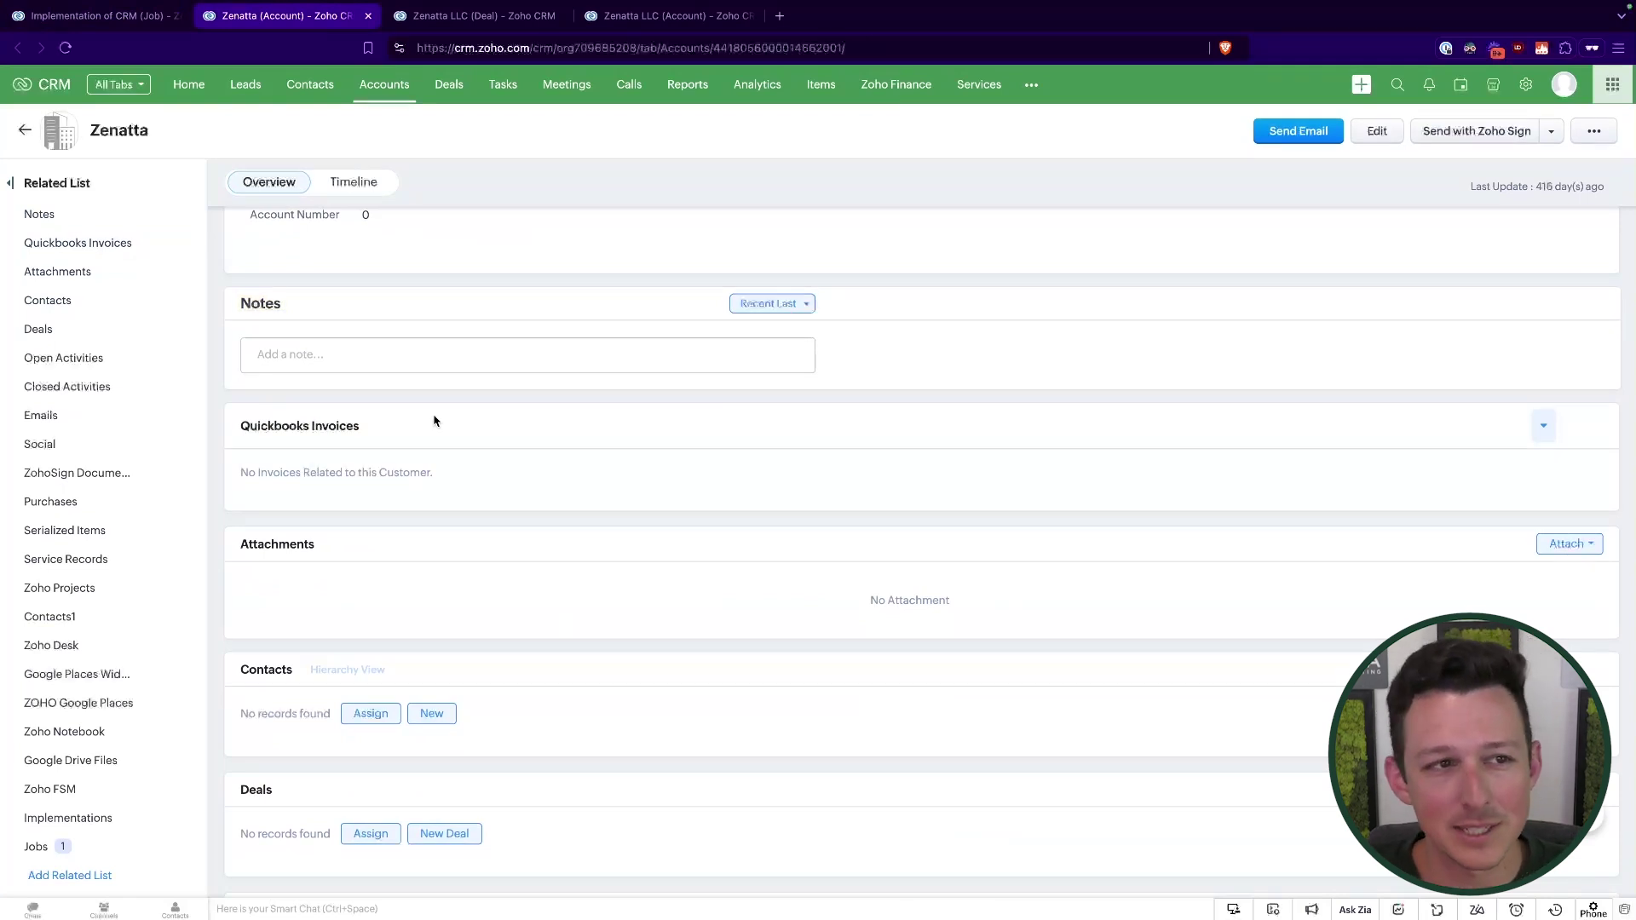
{"action": "left_click", "coordinate": [139, 19]}
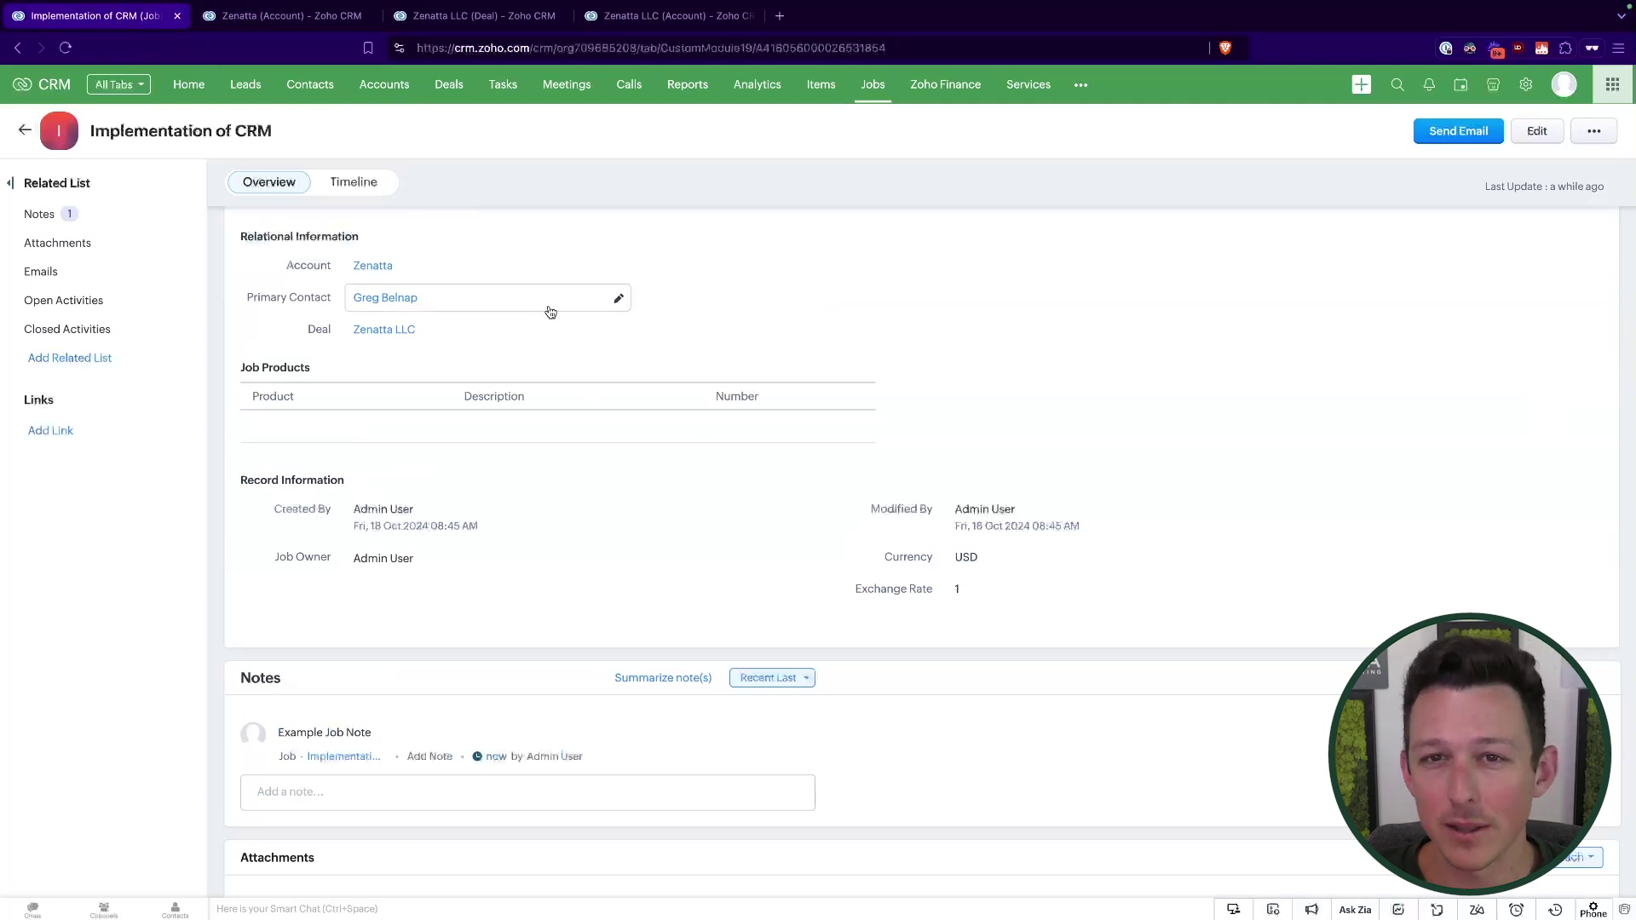
{"action": "left_click", "coordinate": [139, 271]}
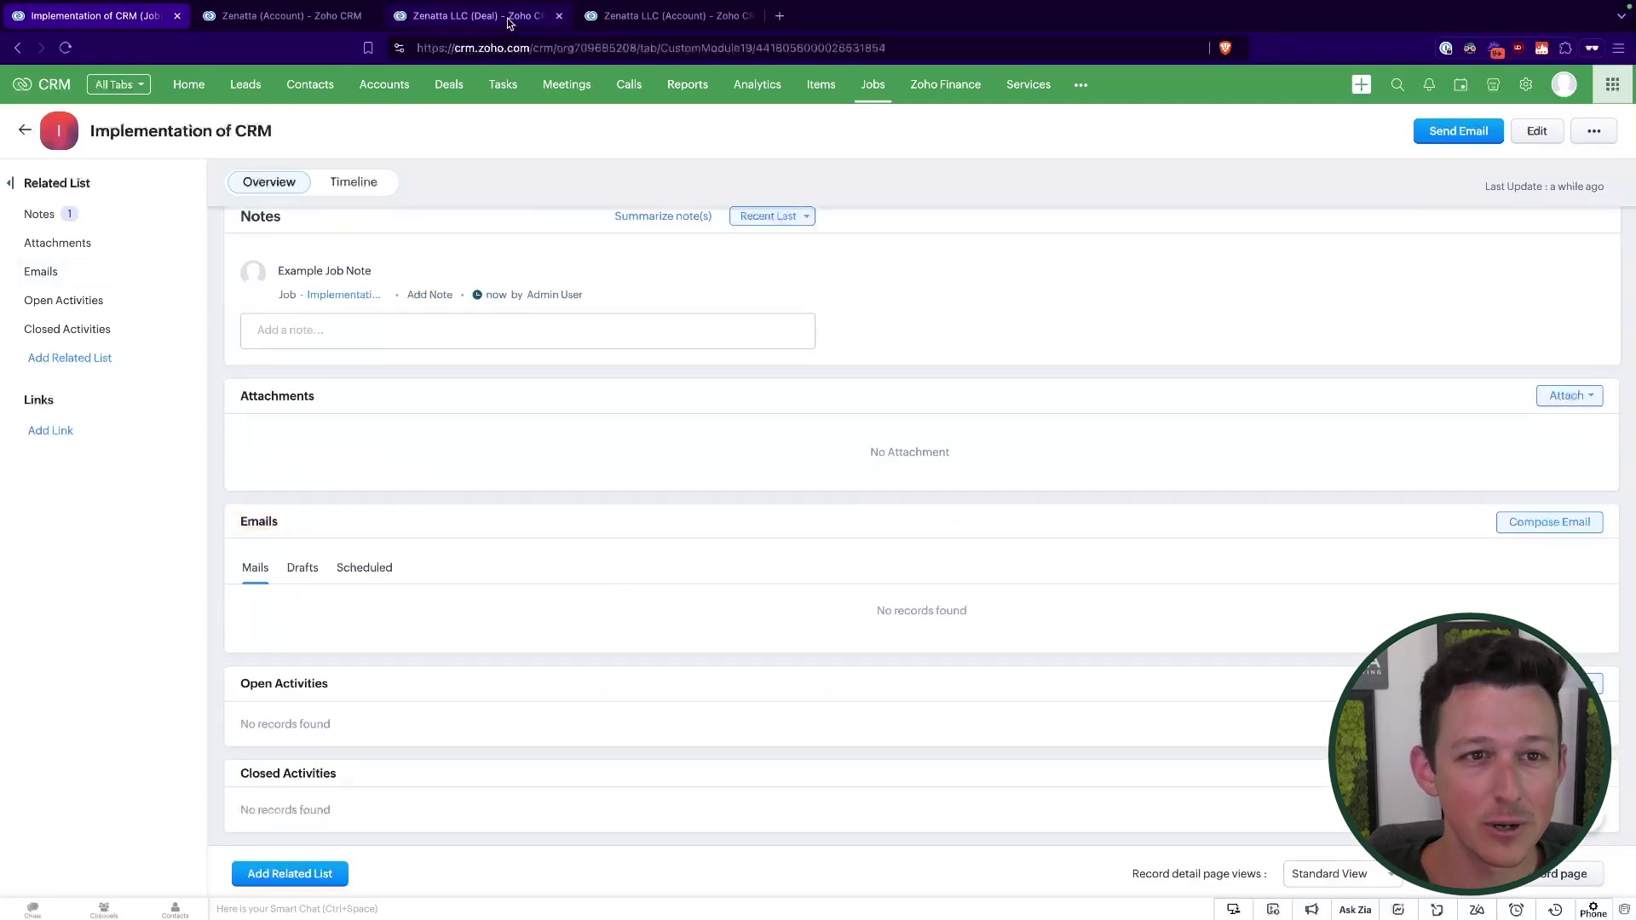
{"action": "left_click", "coordinate": [477, 16]}
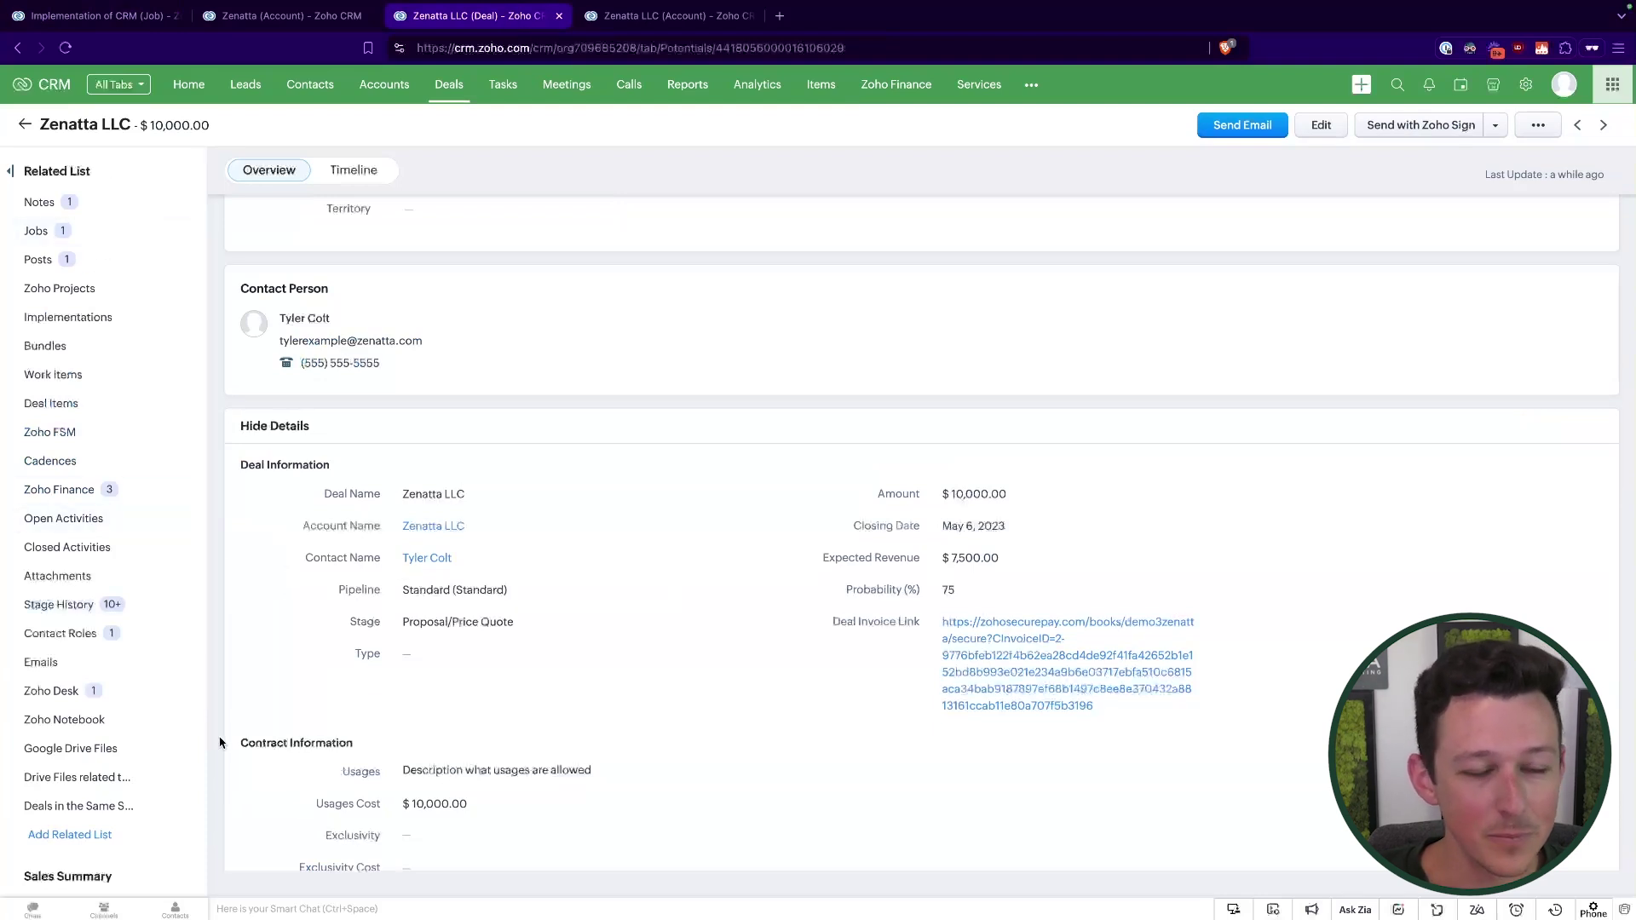
{"action": "left_click", "coordinate": [95, 16]}
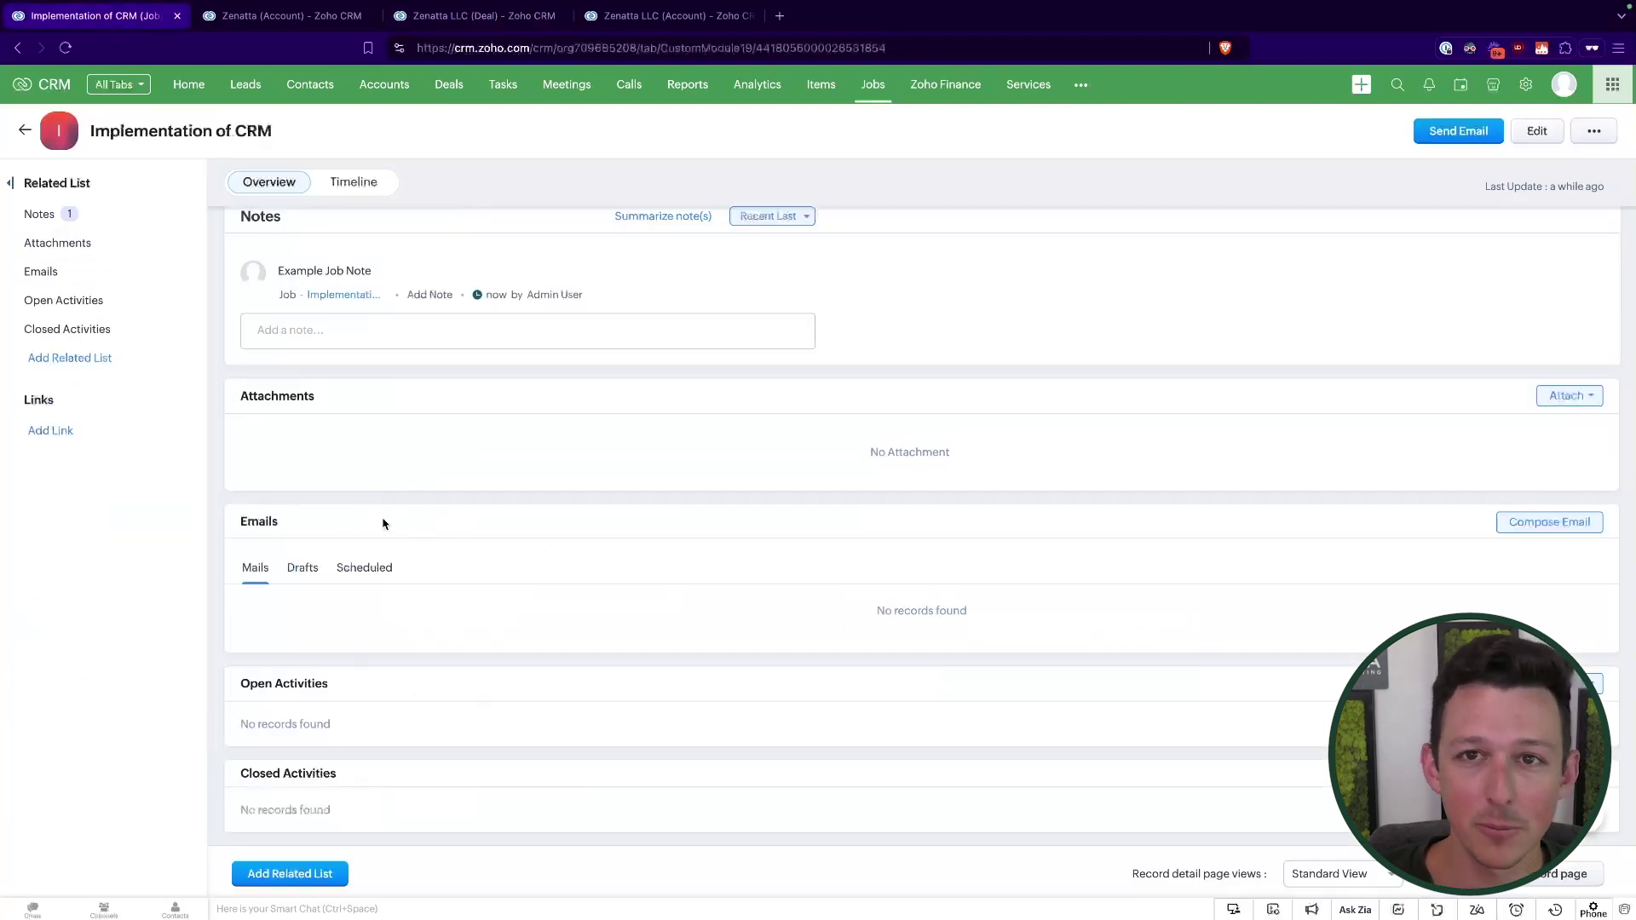
{"action": "scroll", "coordinate": [384, 524], "scroll_direction": "up", "scroll_amount": 12}
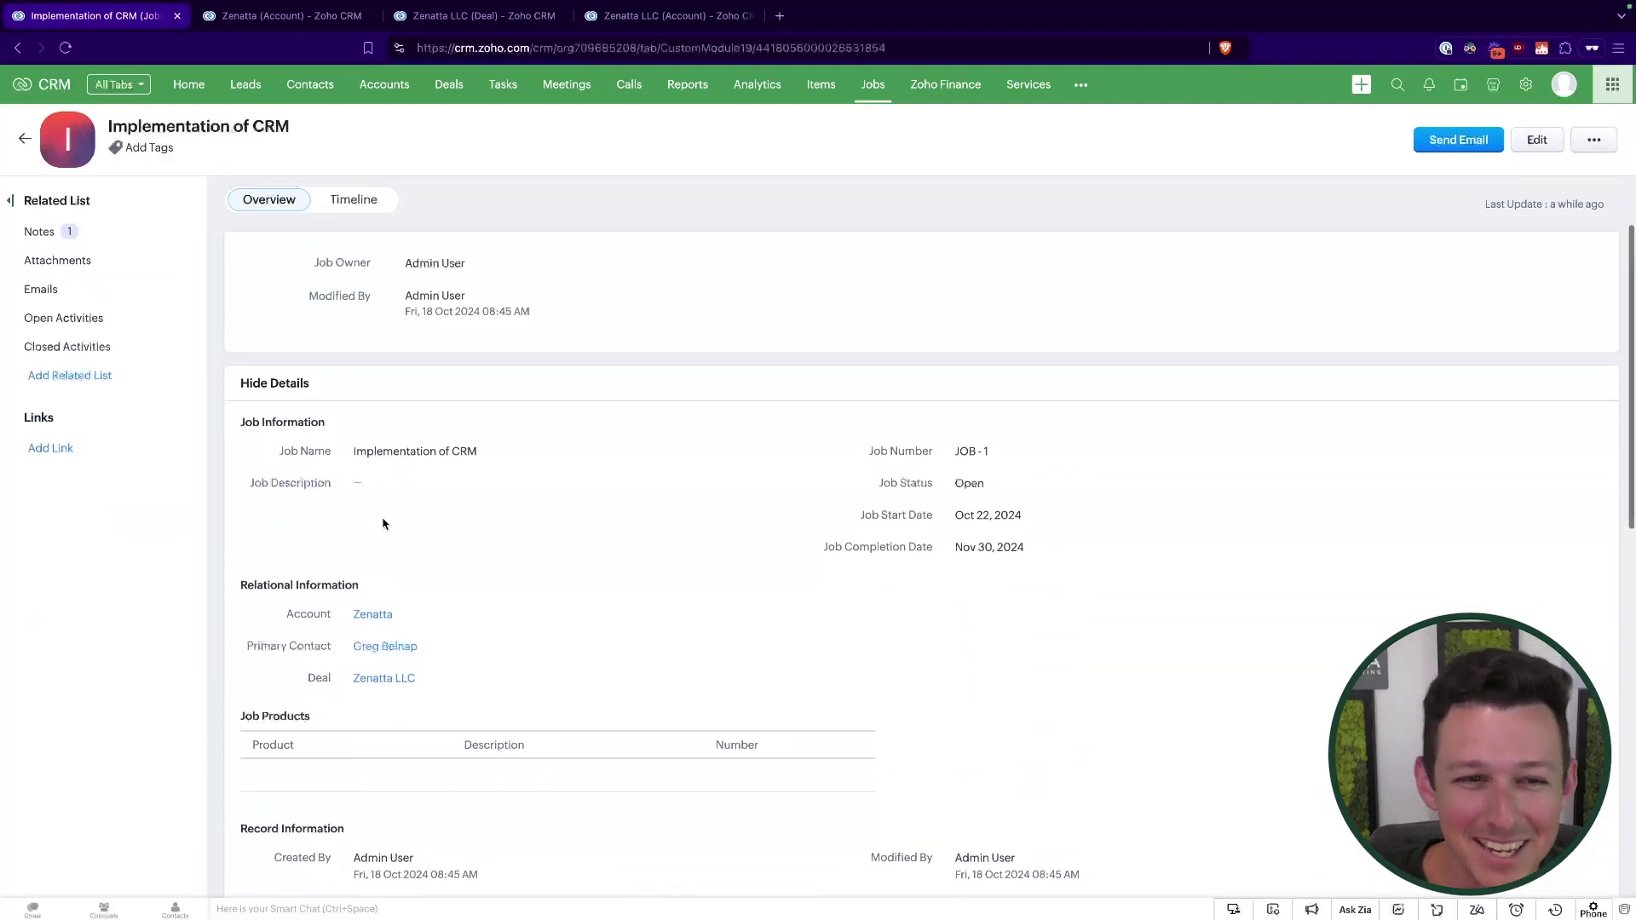
{"action": "left_click_drag", "start_coordinate": [244, 649], "coordinate": [456, 653]}
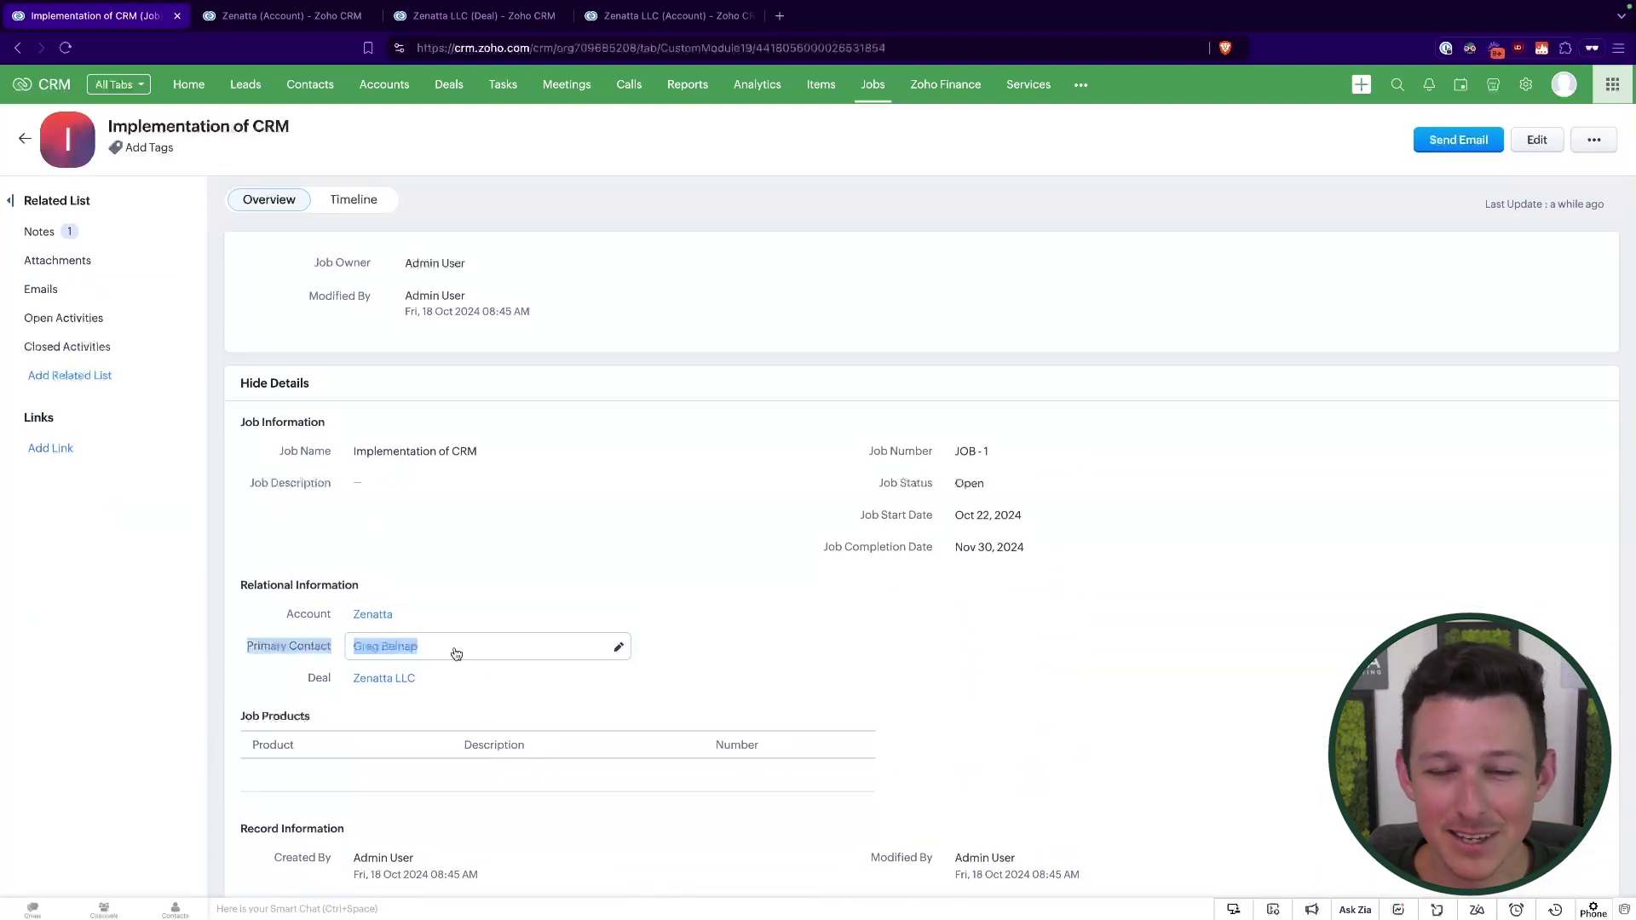
{"action": "left_click", "coordinate": [410, 548]}
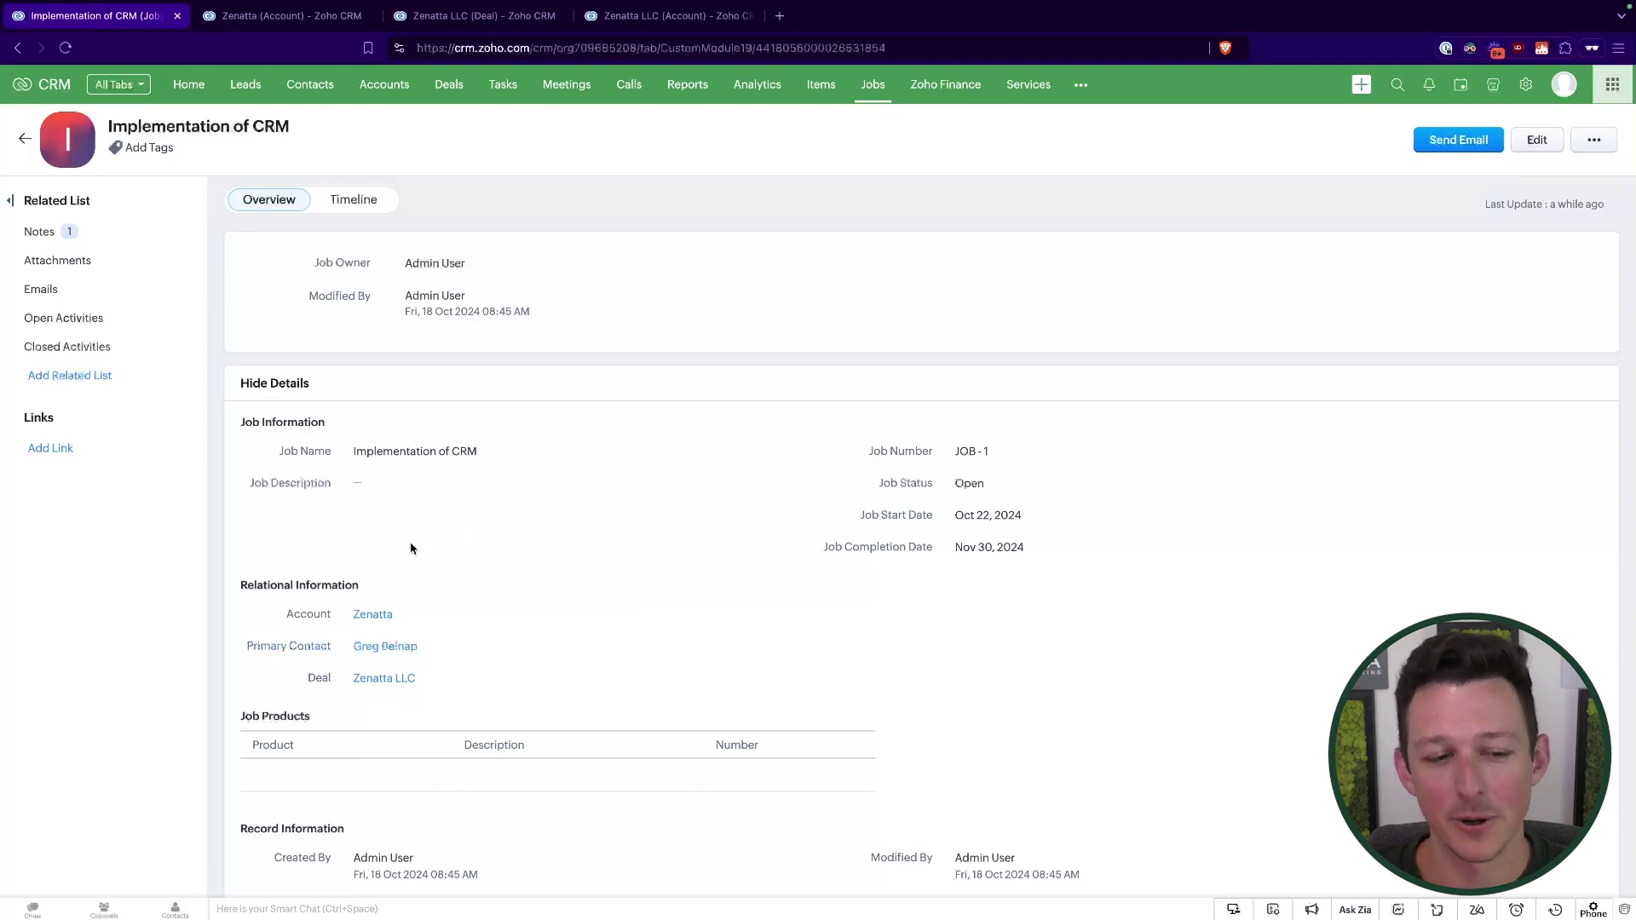
{"action": "scroll", "coordinate": [560, 432], "scroll_direction": "down", "scroll_amount": 5}
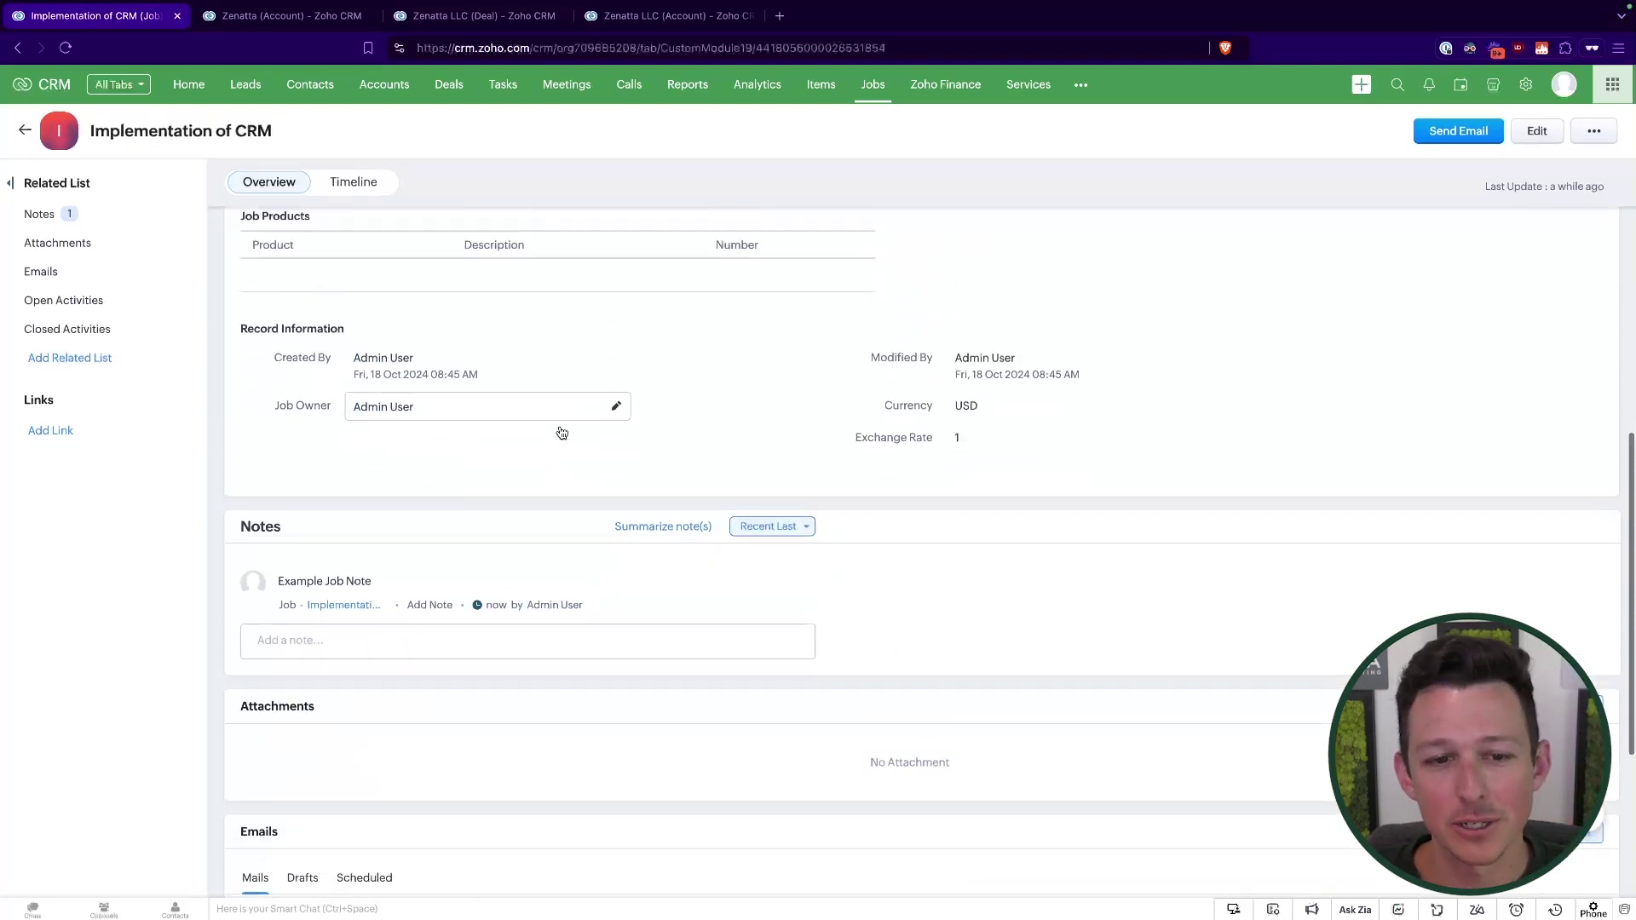